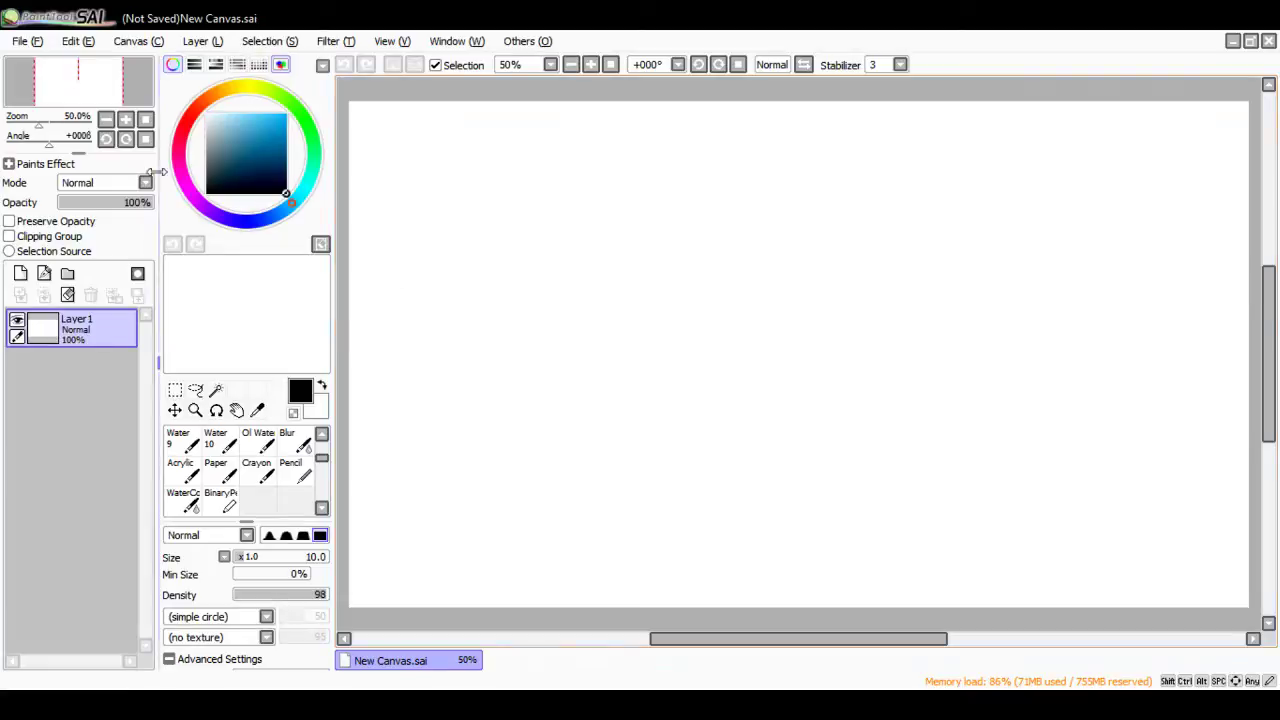
Step: Add a linework layer above Layer1
click(44, 276)
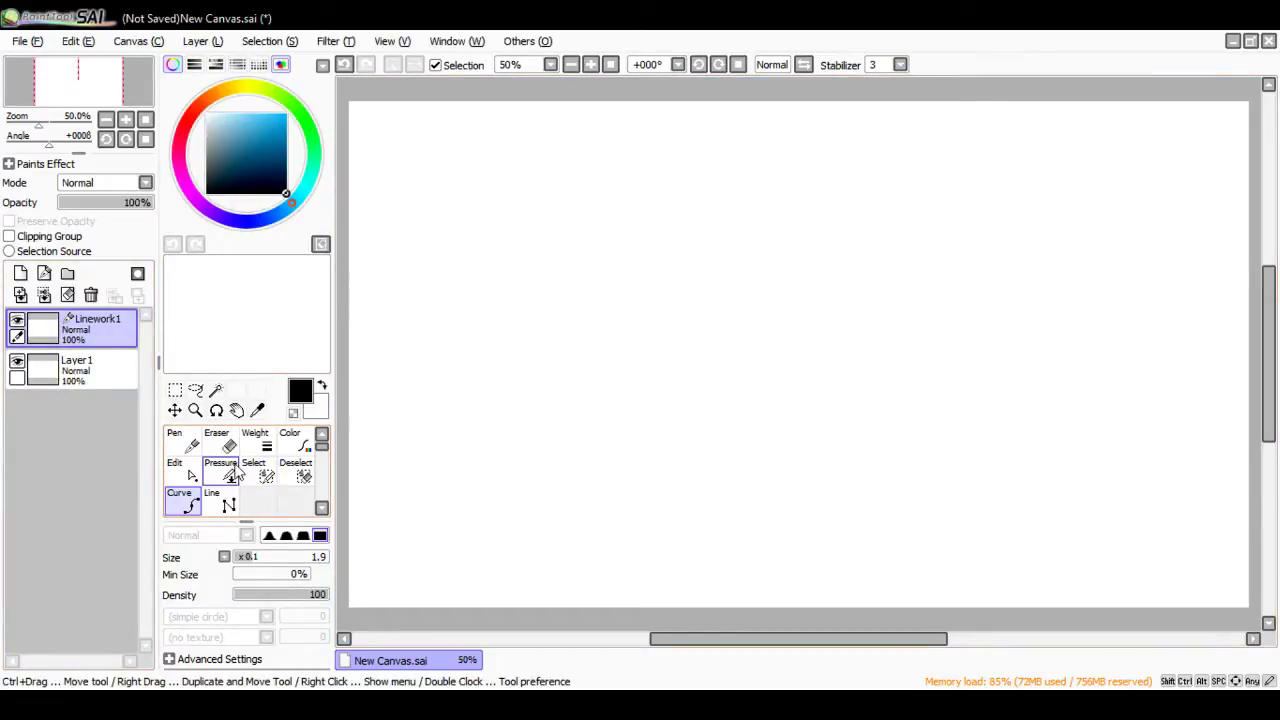
scroll(300, 462, down, 3)
scroll(288, 462, up, 3)
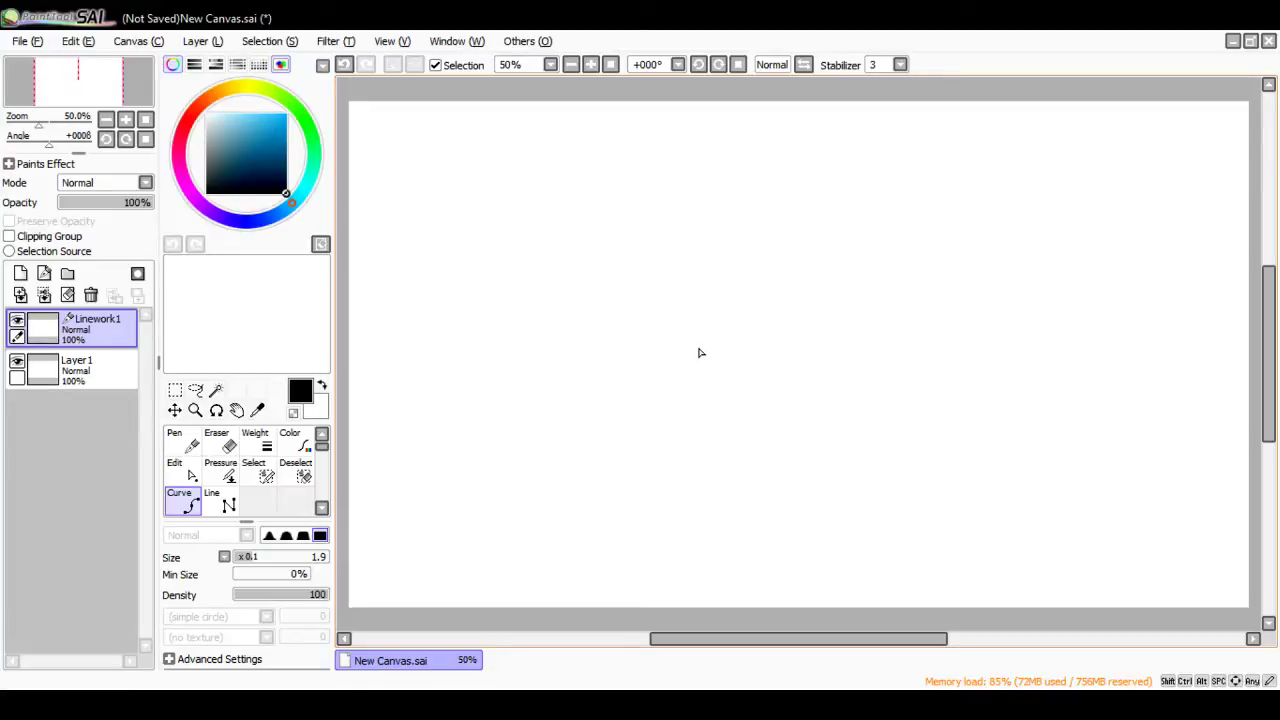
Step: Draw a tall, narrow U-shaped outline with the Curve tool, tapering to a rounded base and open at its upper end
scroll(698, 306, up, 3)
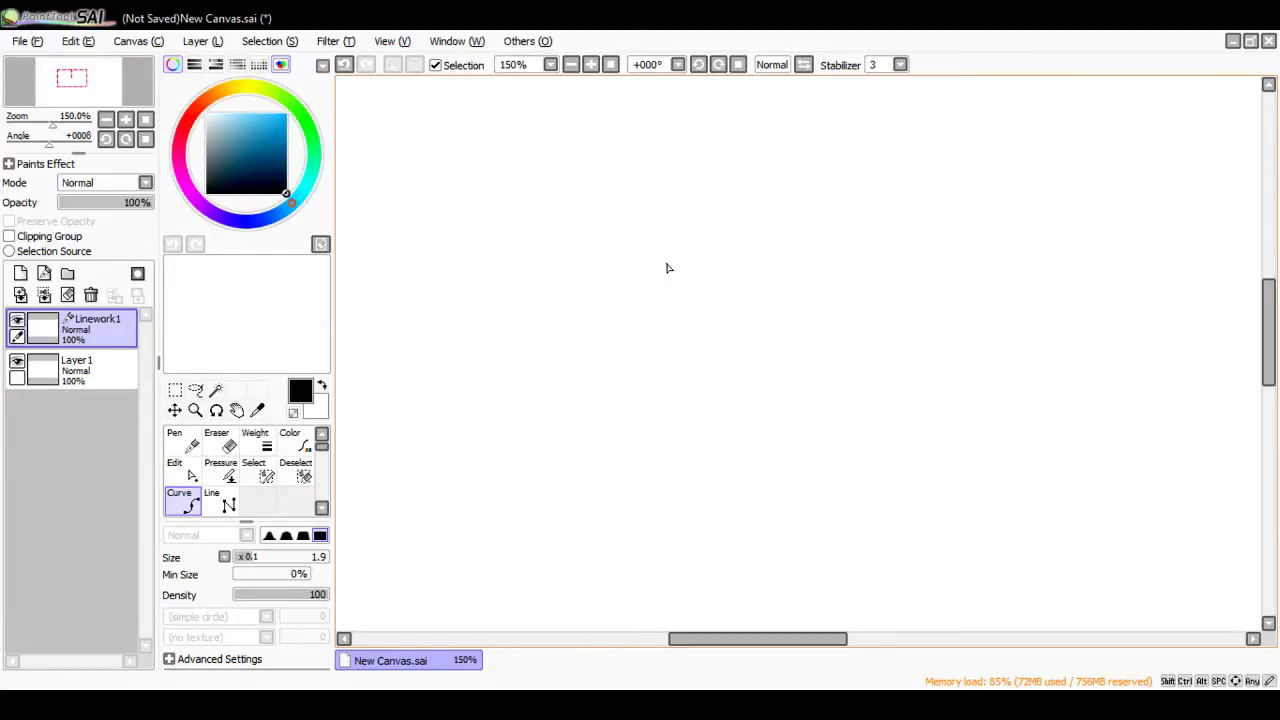
click(587, 228)
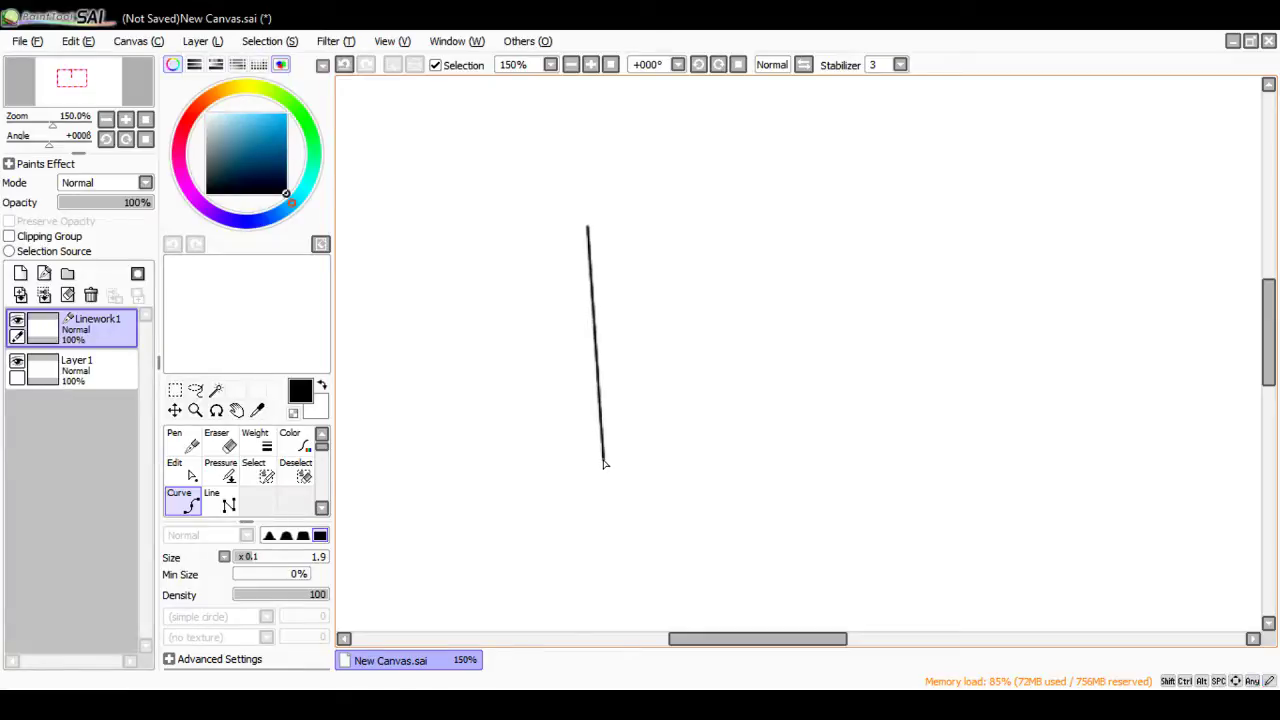
click(605, 458)
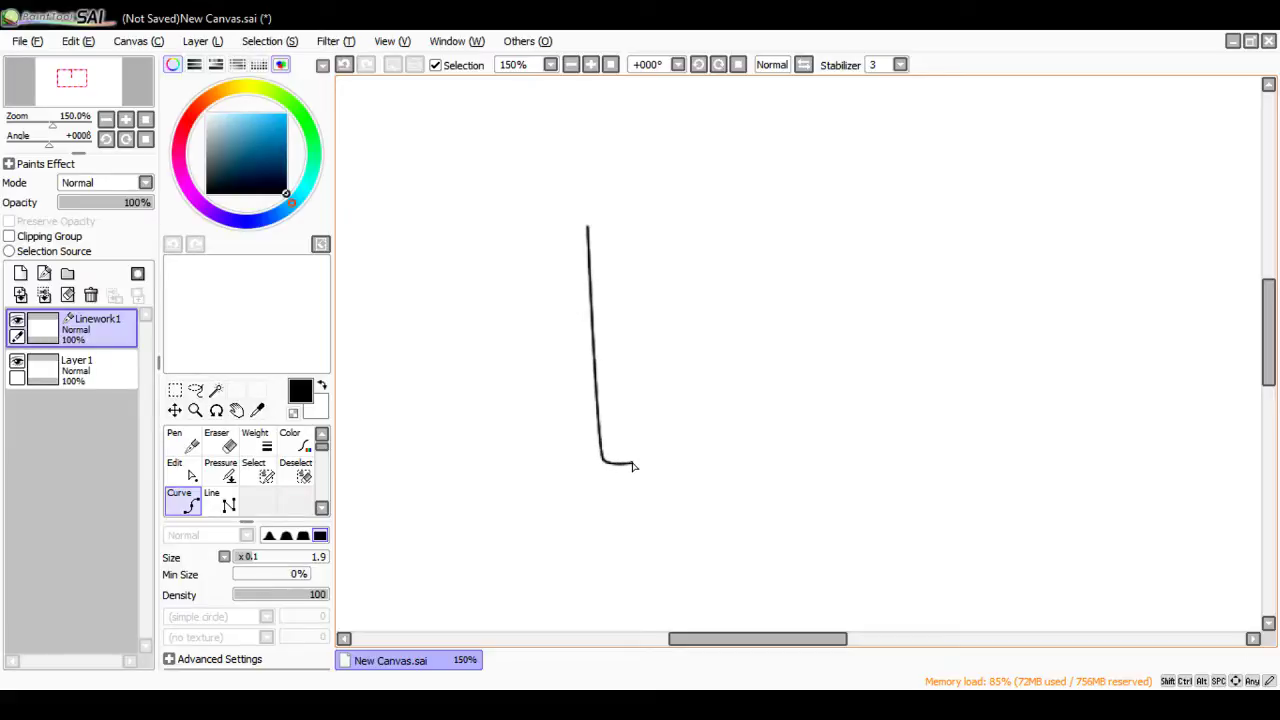
click(633, 465)
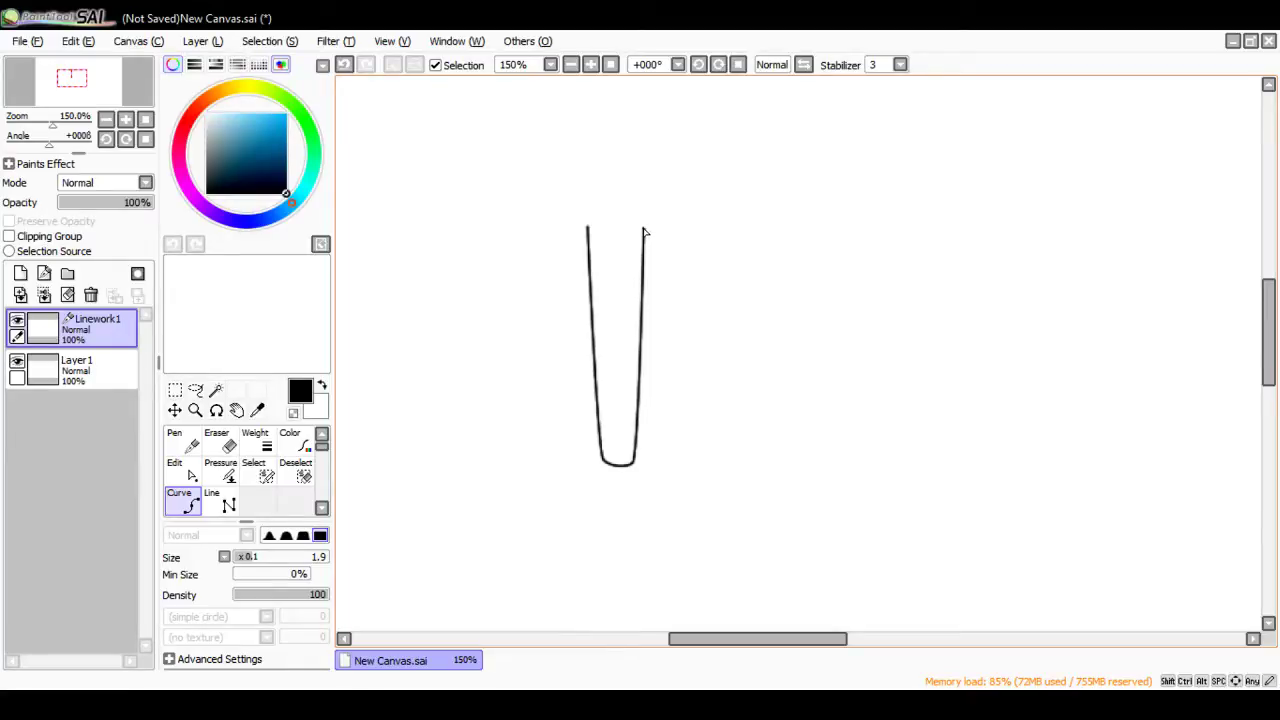
Step: Extend the outline into a flared rim with a straight upper edge, close it at the left side's upper end, and finish the curve
scroll(645, 231, up, 5)
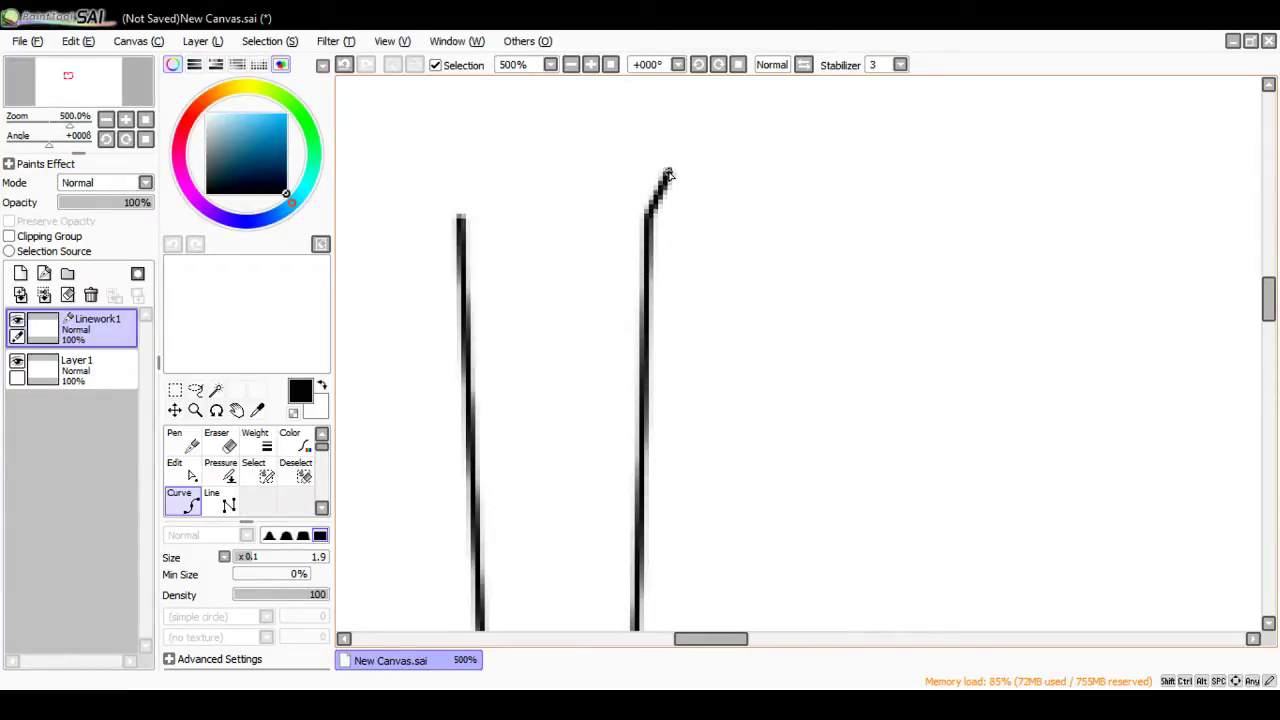
click(669, 169)
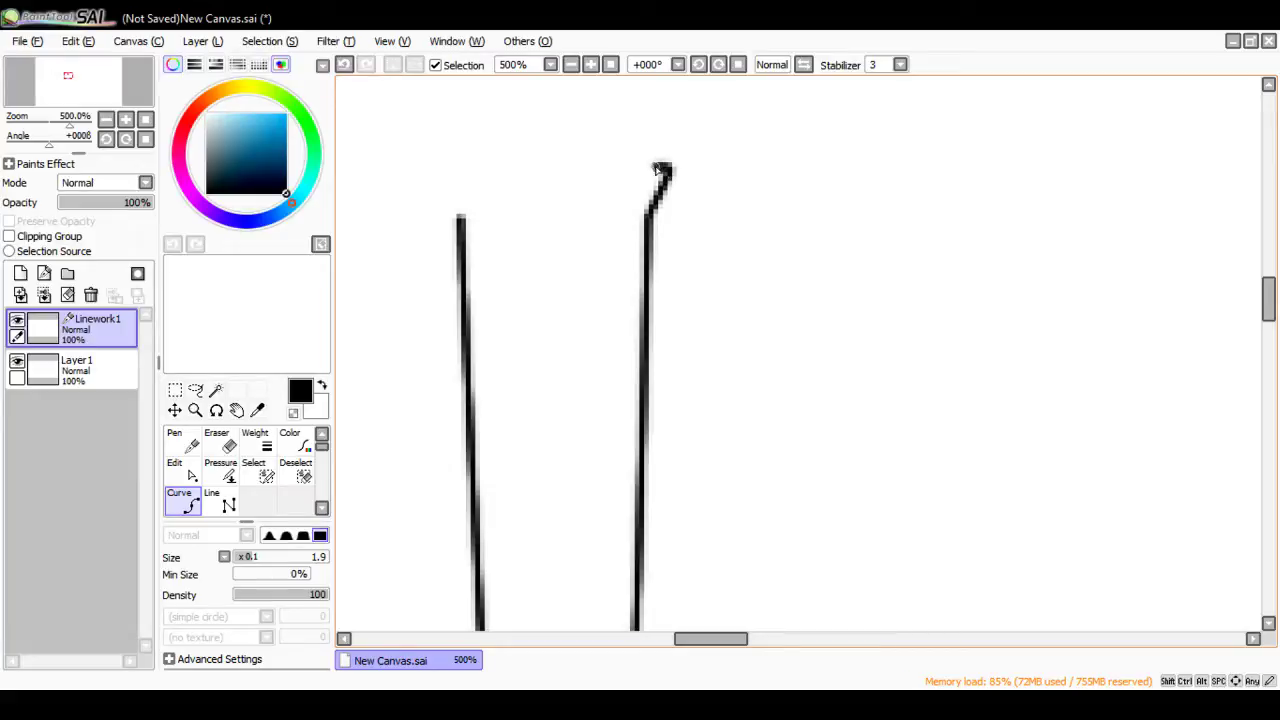
click(437, 171)
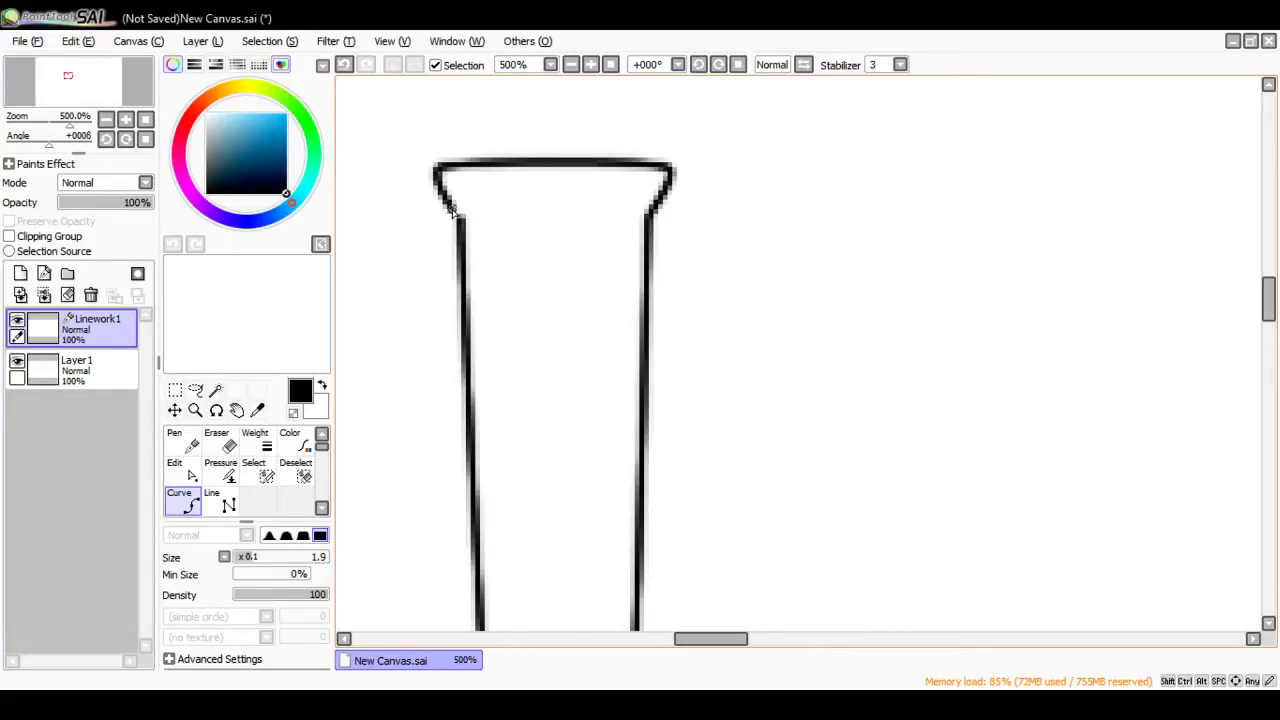
click(458, 228)
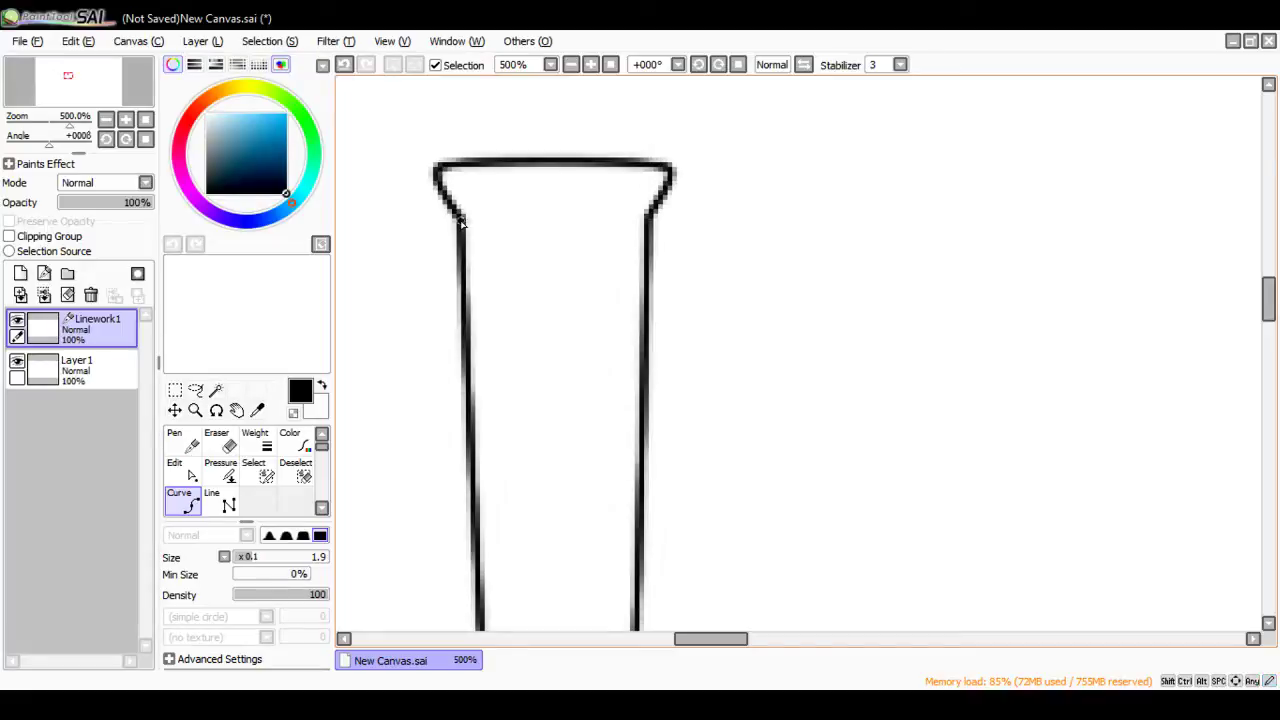
click(86, 372)
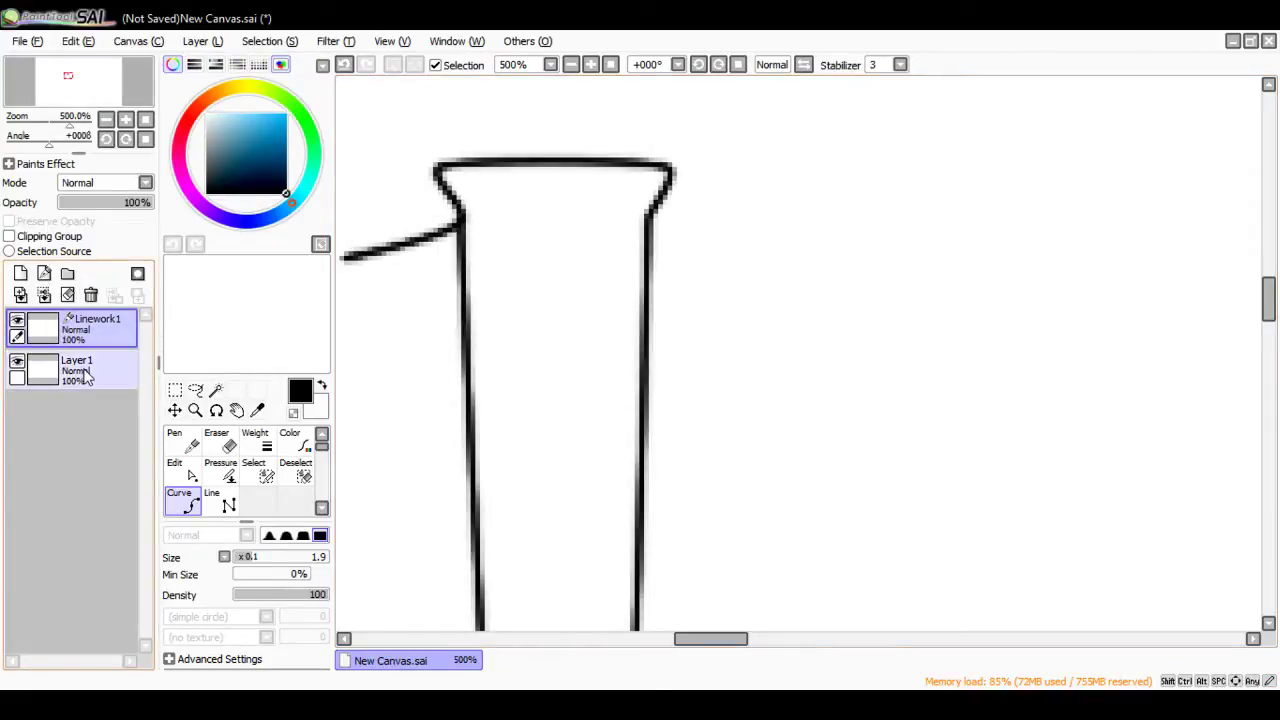
click(98, 328)
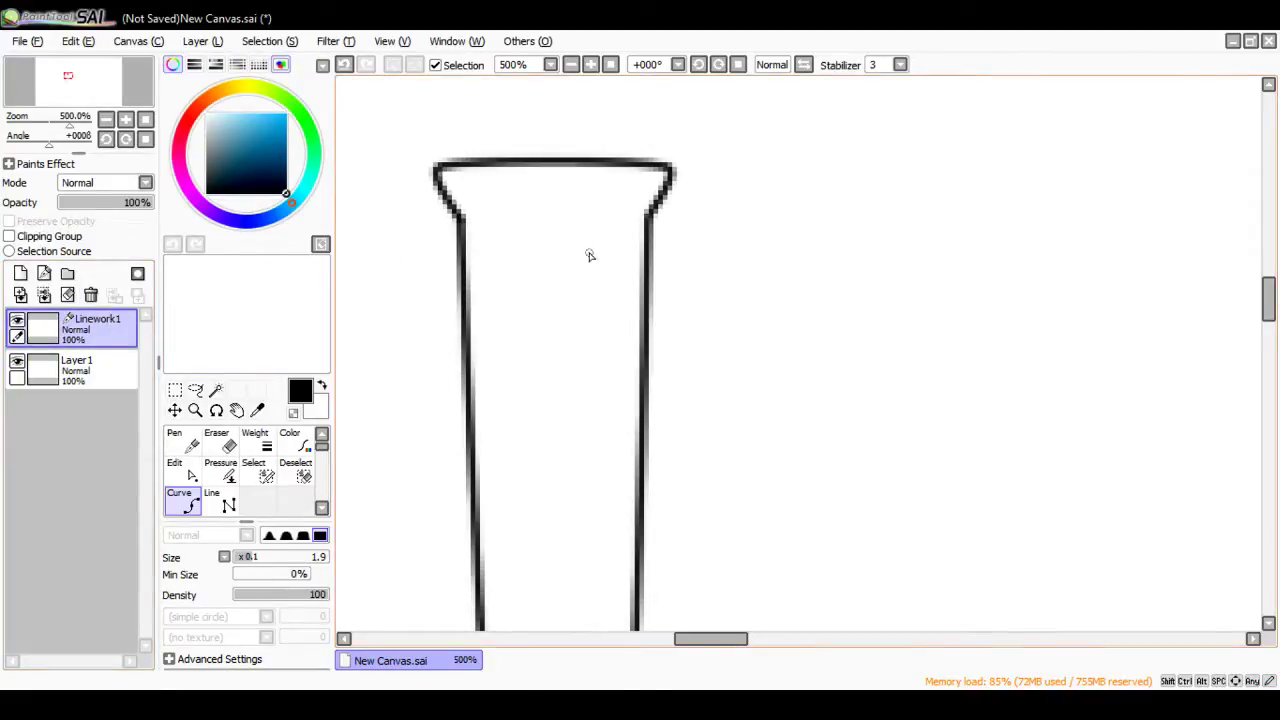
scroll(553, 305, up, 1)
scroll(553, 305, down, 6)
scroll(550, 312, up, 1)
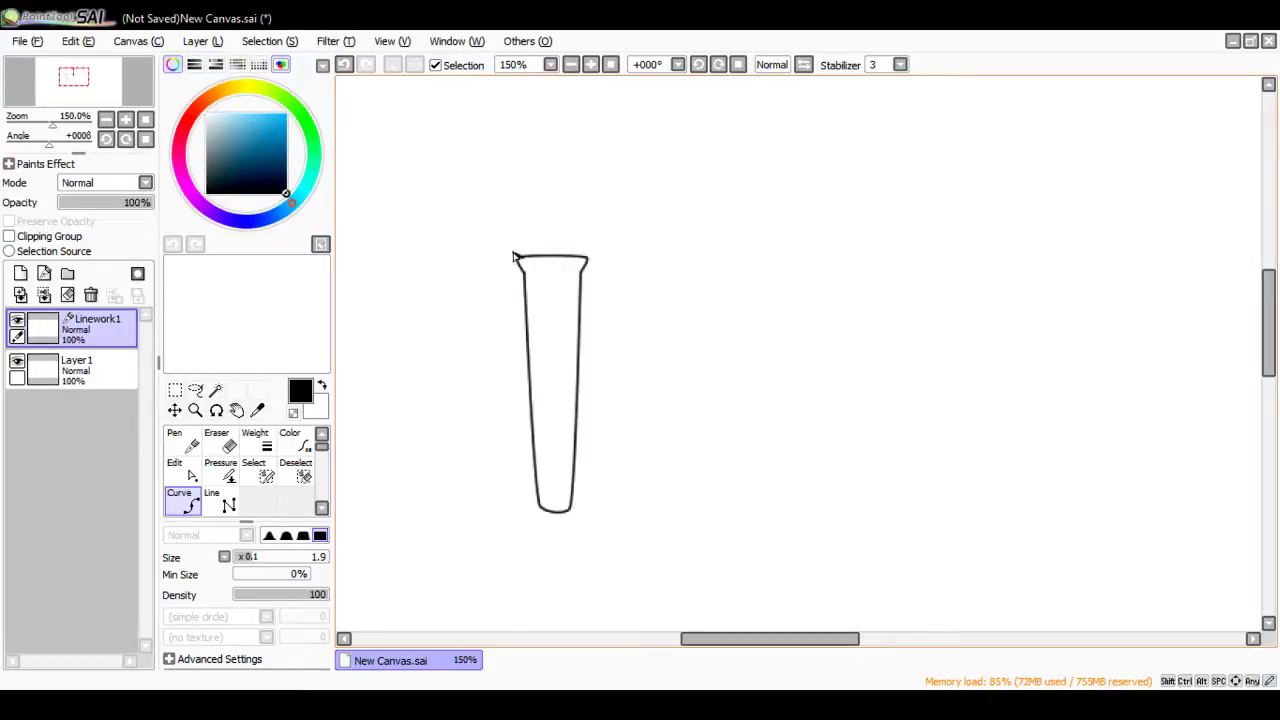
click(518, 257)
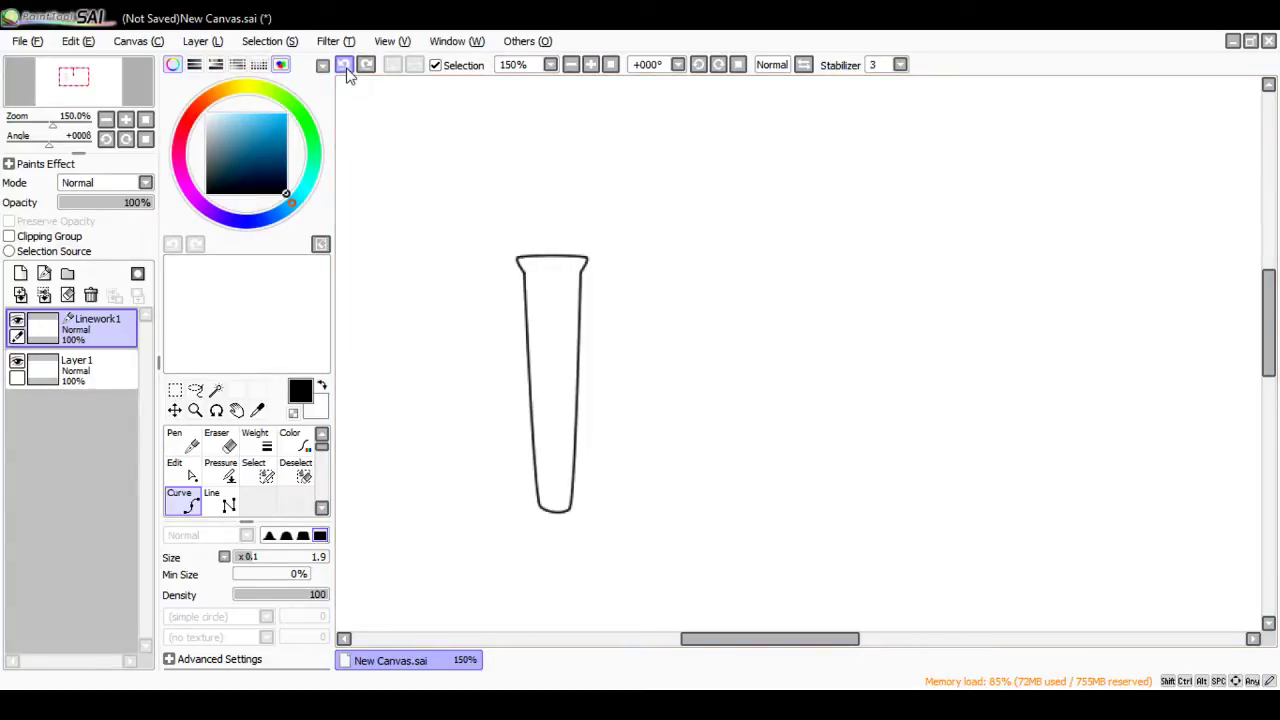
scroll(510, 262, up, 4)
scroll(507, 262, up, 2)
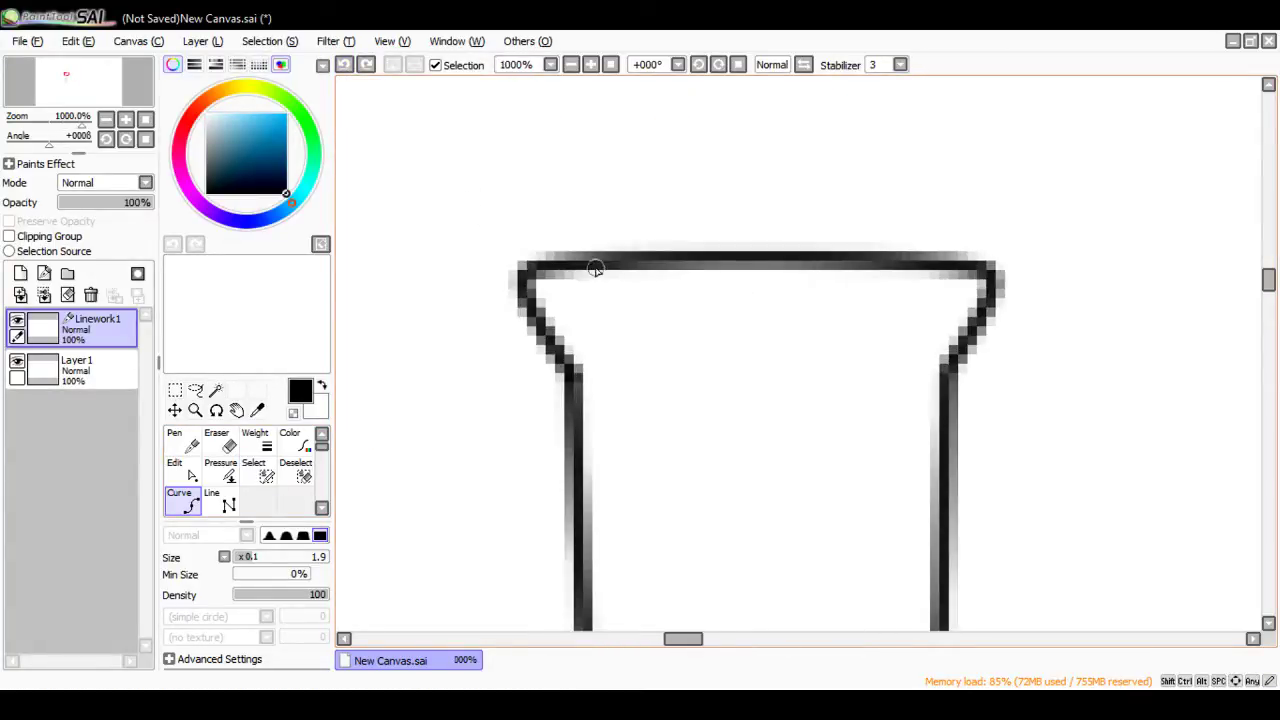
click(584, 263)
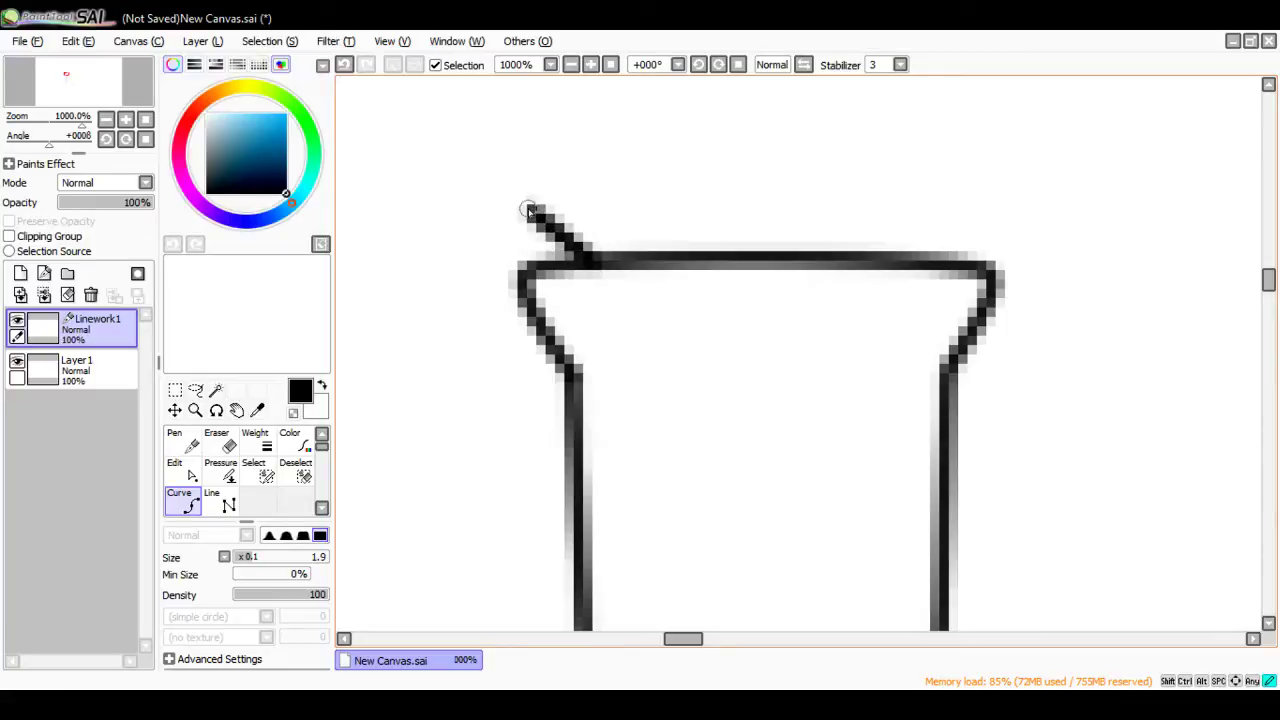
click(343, 64)
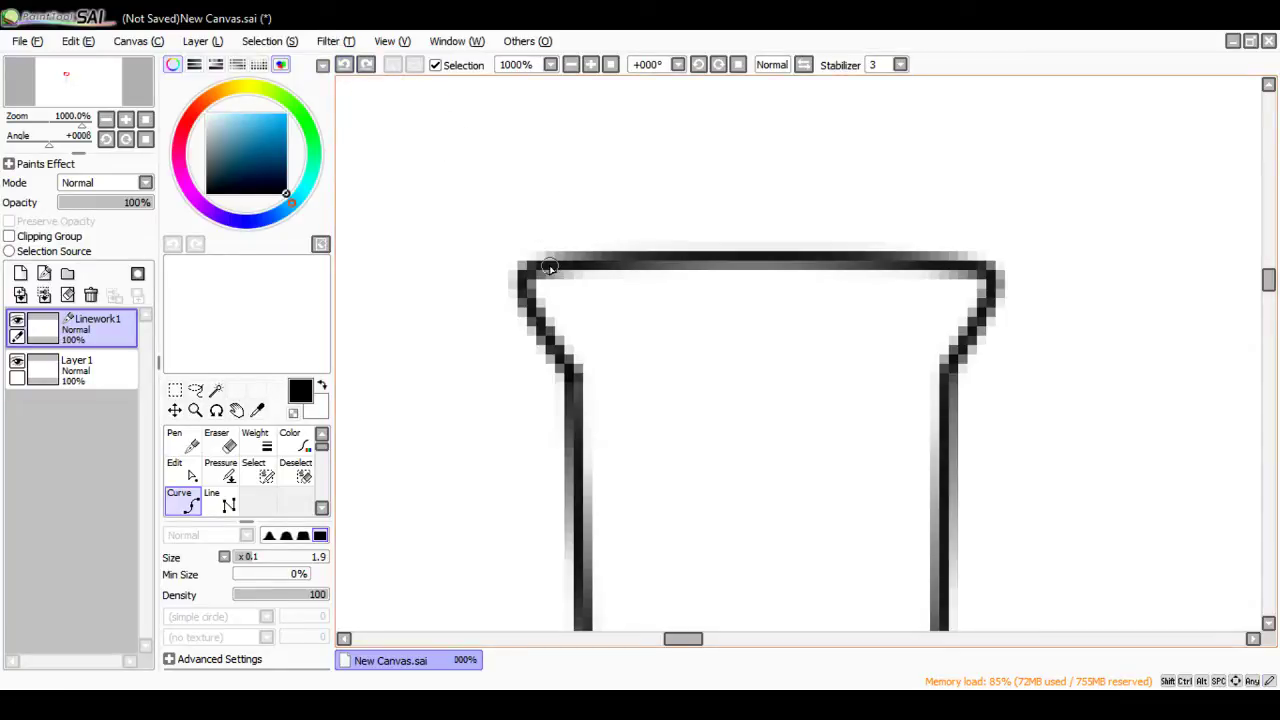
Step: Start a flame-shaped curve at the rim's upper-left corner, sweeping outward and up to a first pointed tip and an inward notch
click(549, 267)
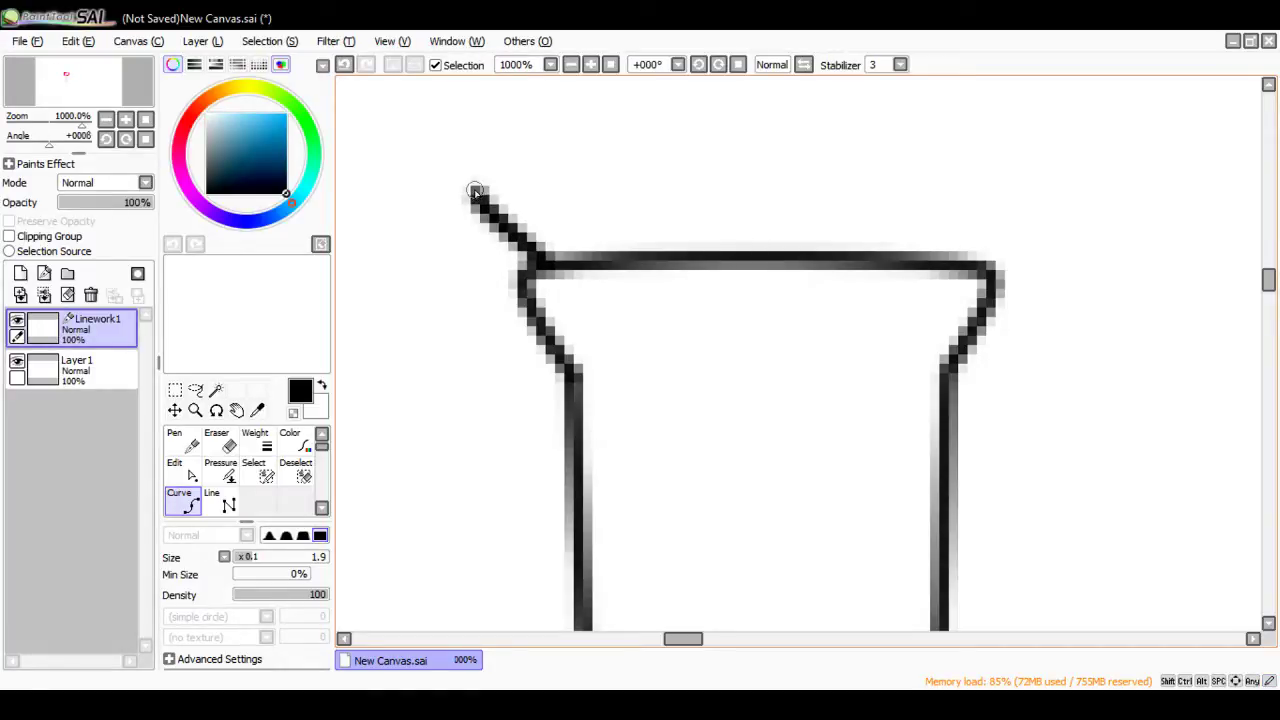
click(475, 190)
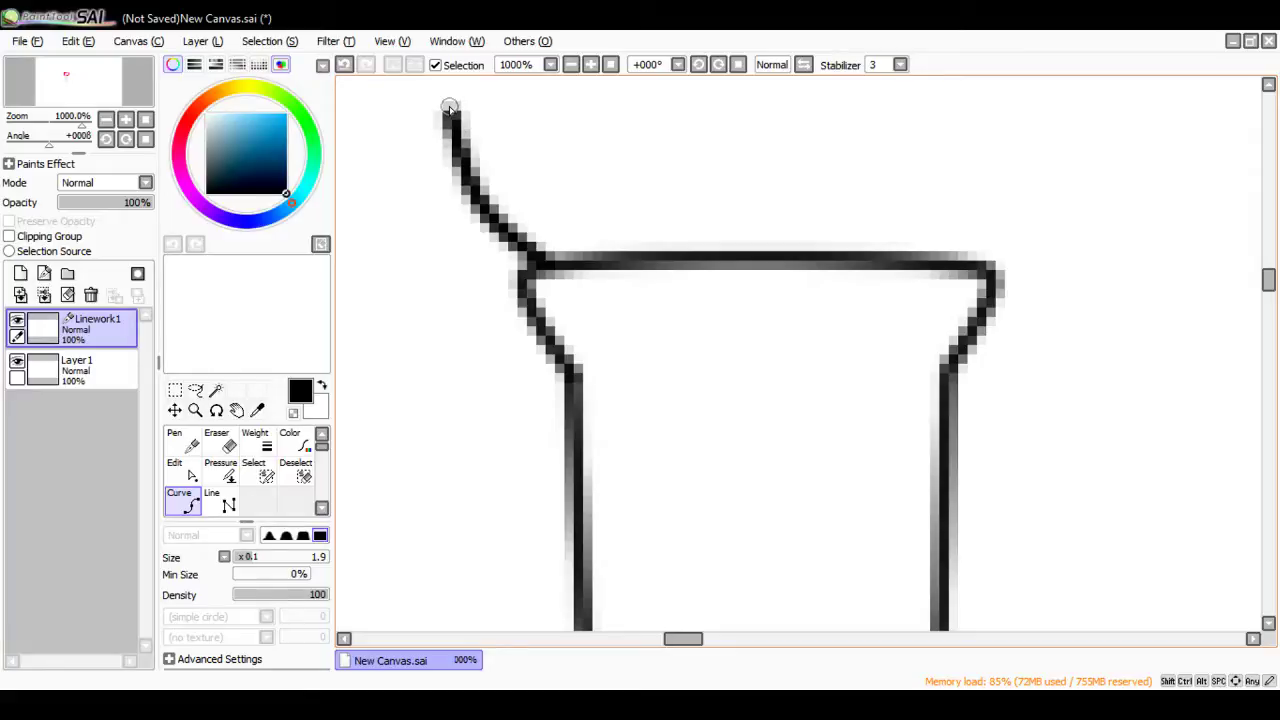
click(449, 101)
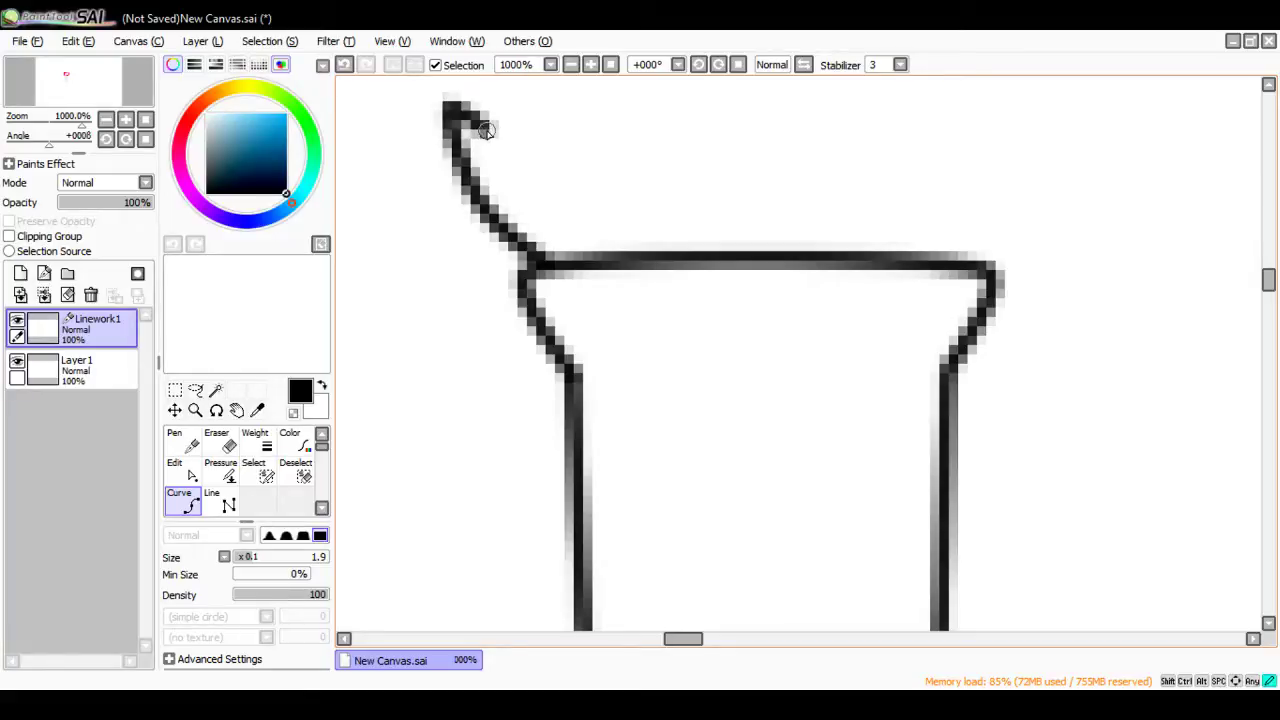
click(484, 128)
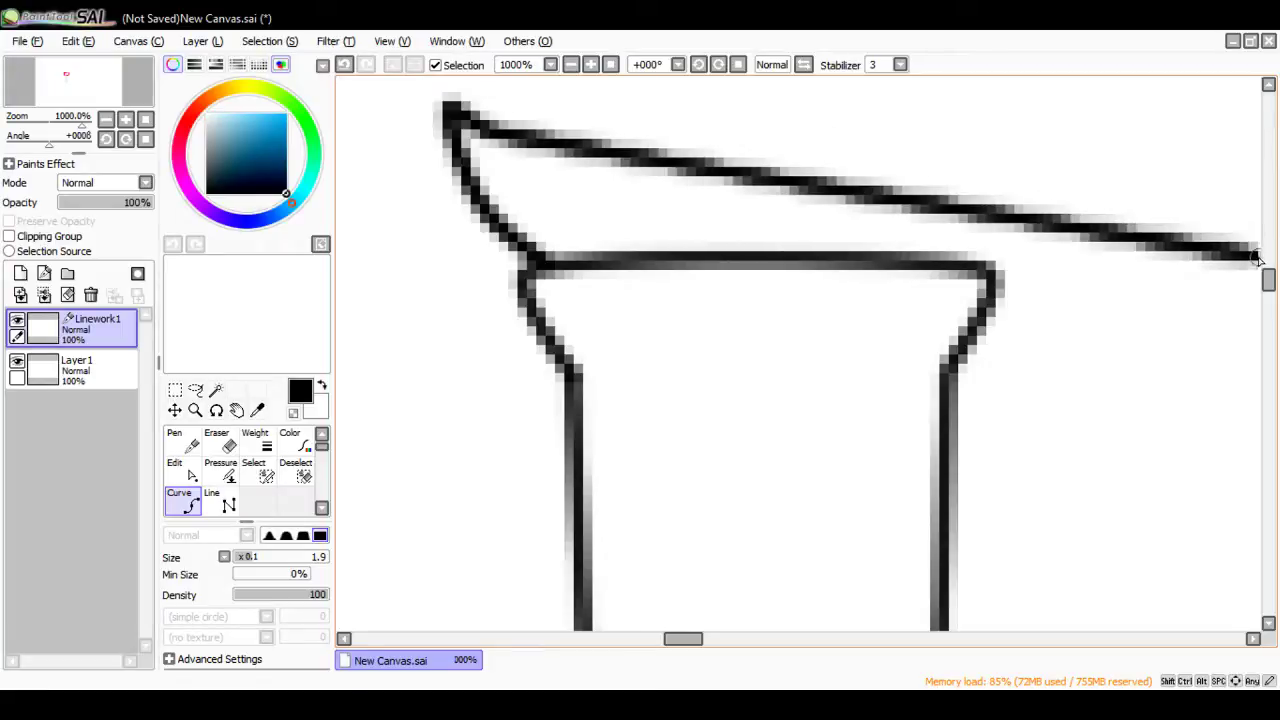
scroll(690, 135, up, 5)
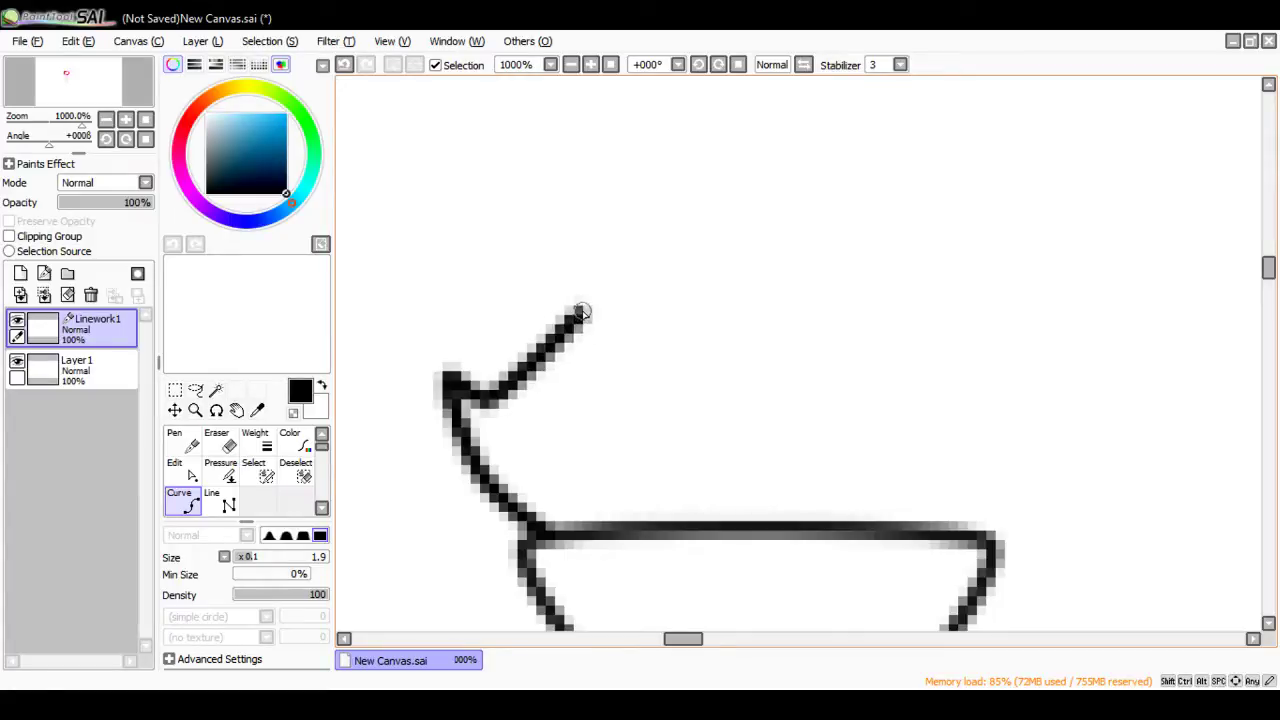
click(499, 352)
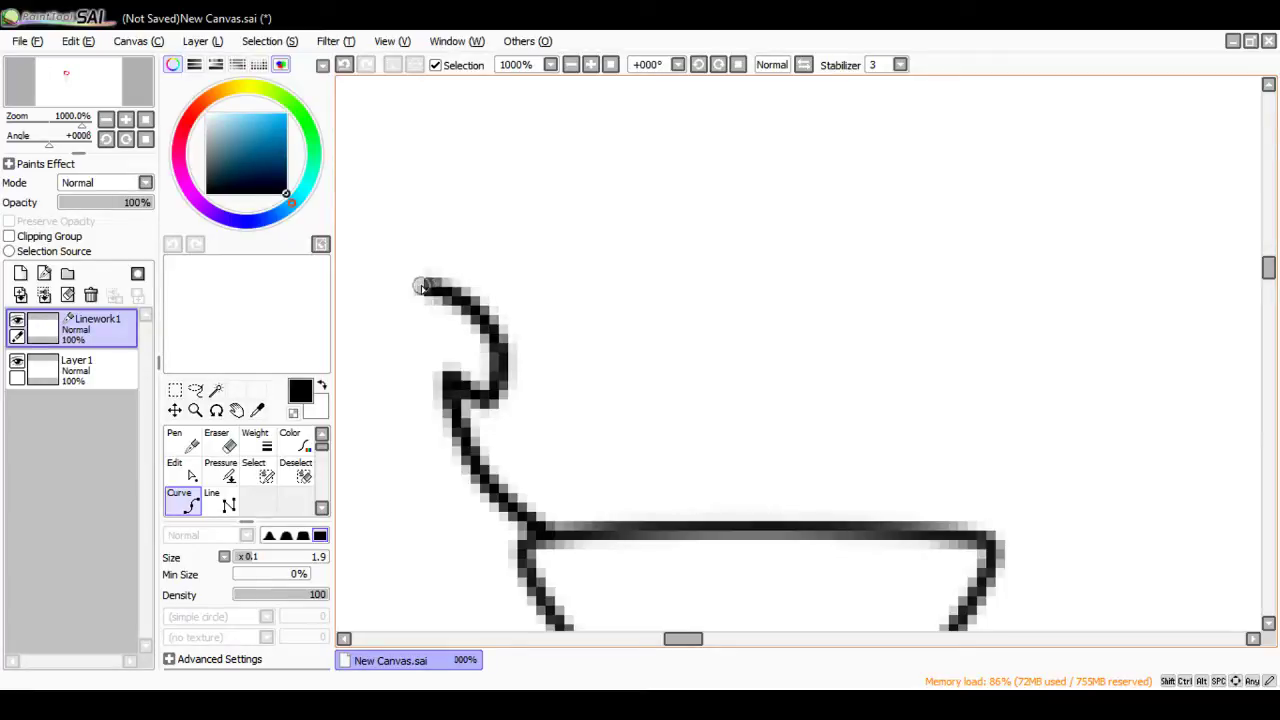
Step: Continue the flame's left edge up and inward with two more pointed tips, each followed by a notch
click(487, 202)
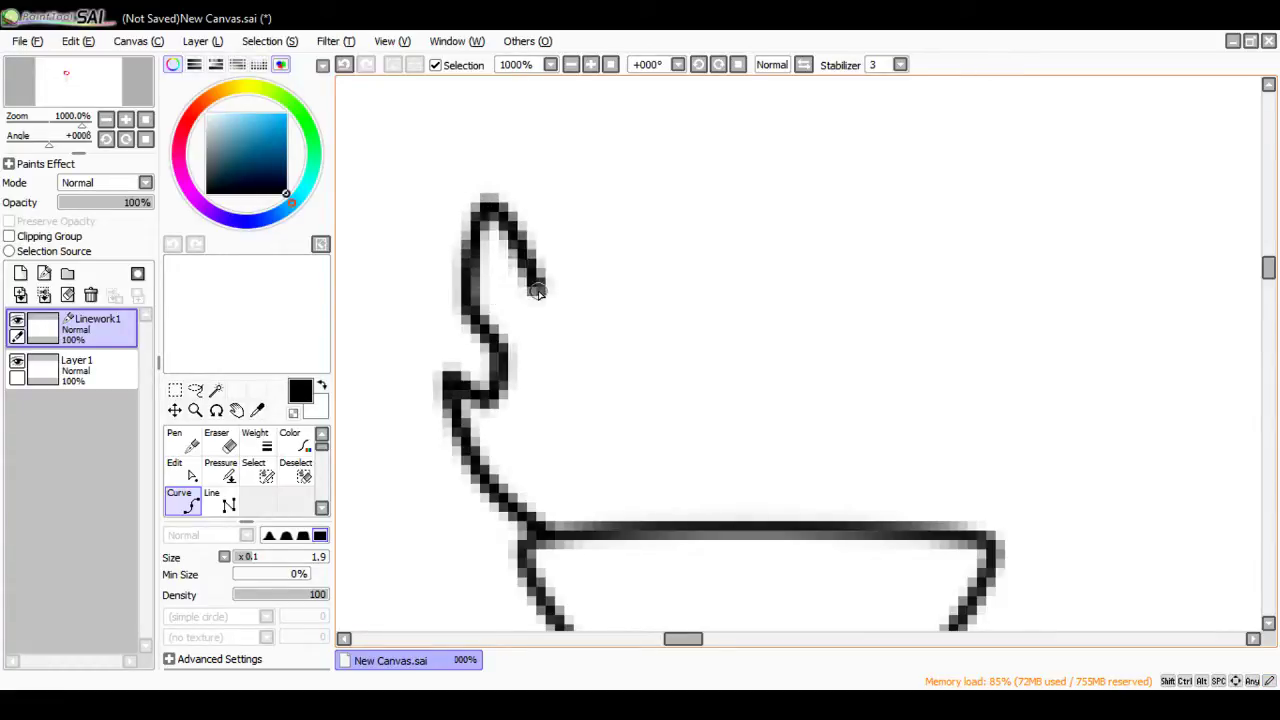
click(515, 237)
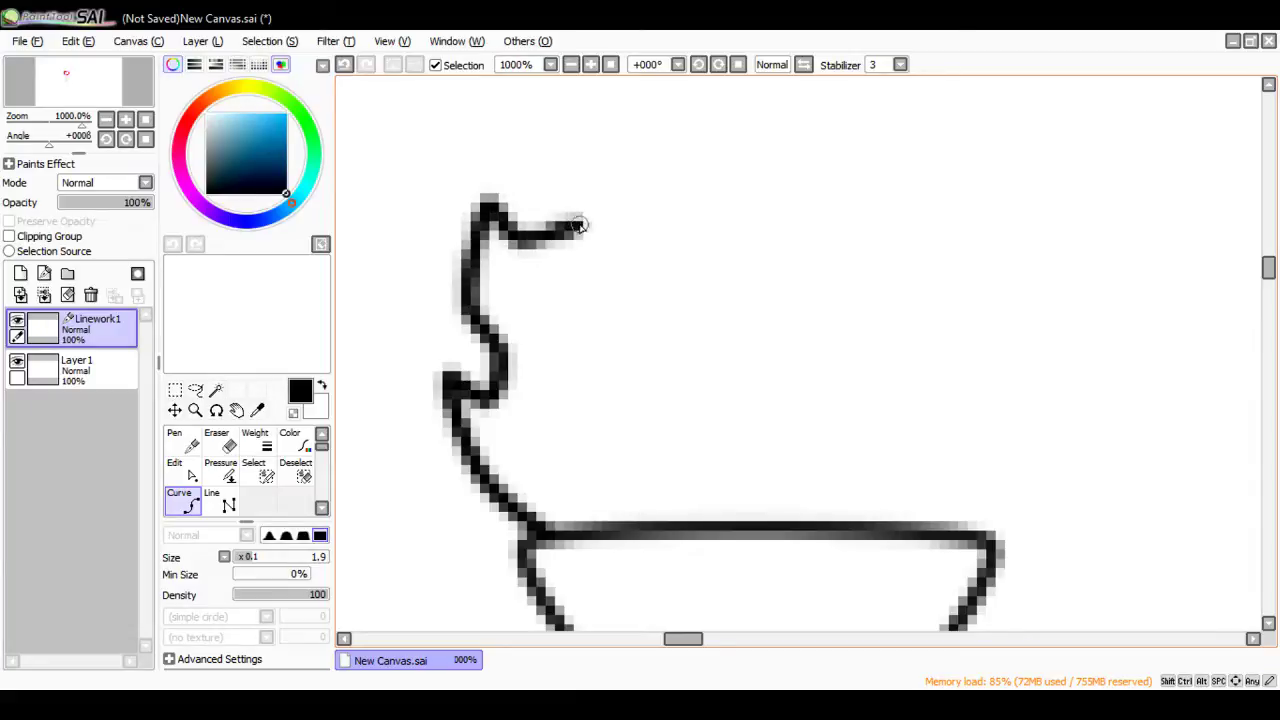
click(565, 118)
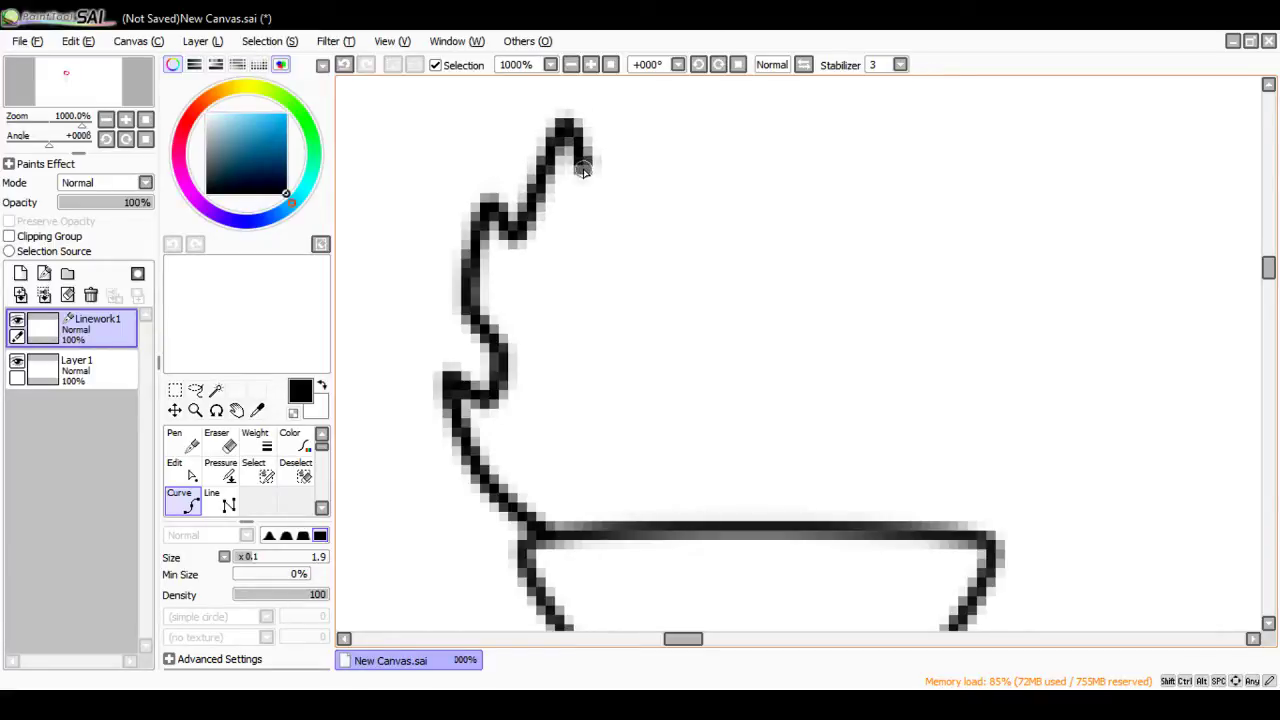
click(591, 186)
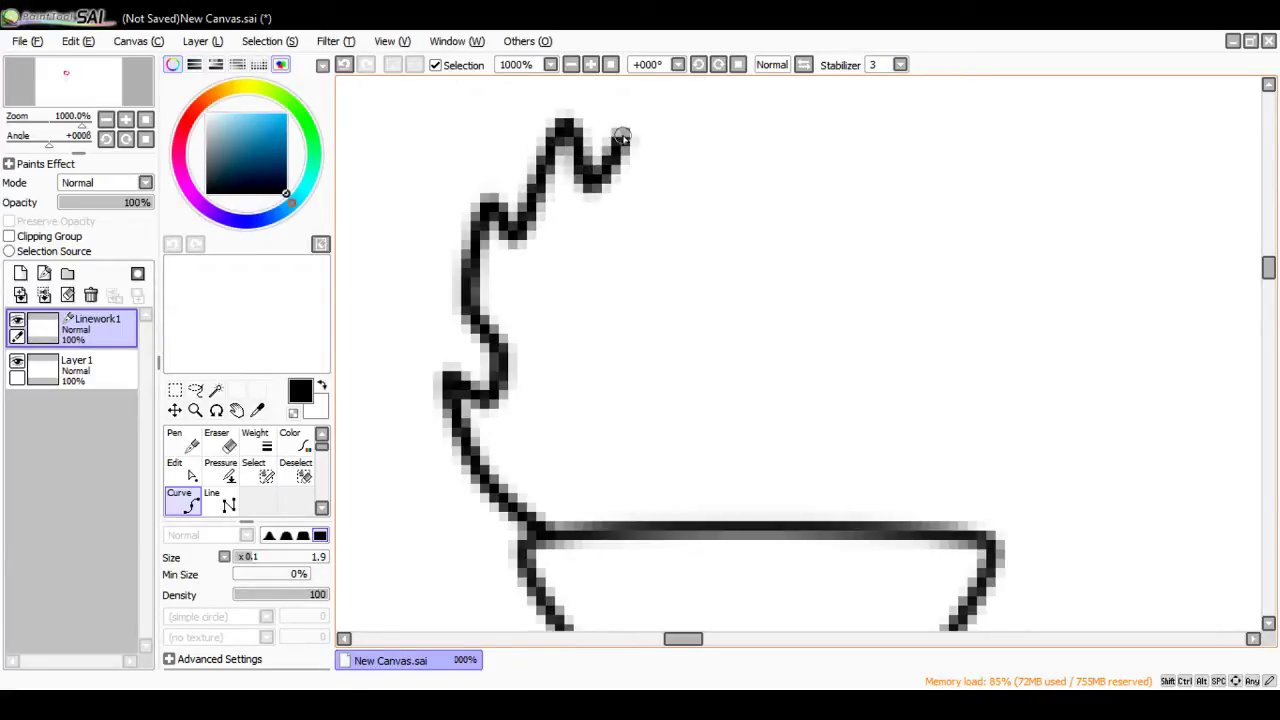
scroll(635, 130, up, 3)
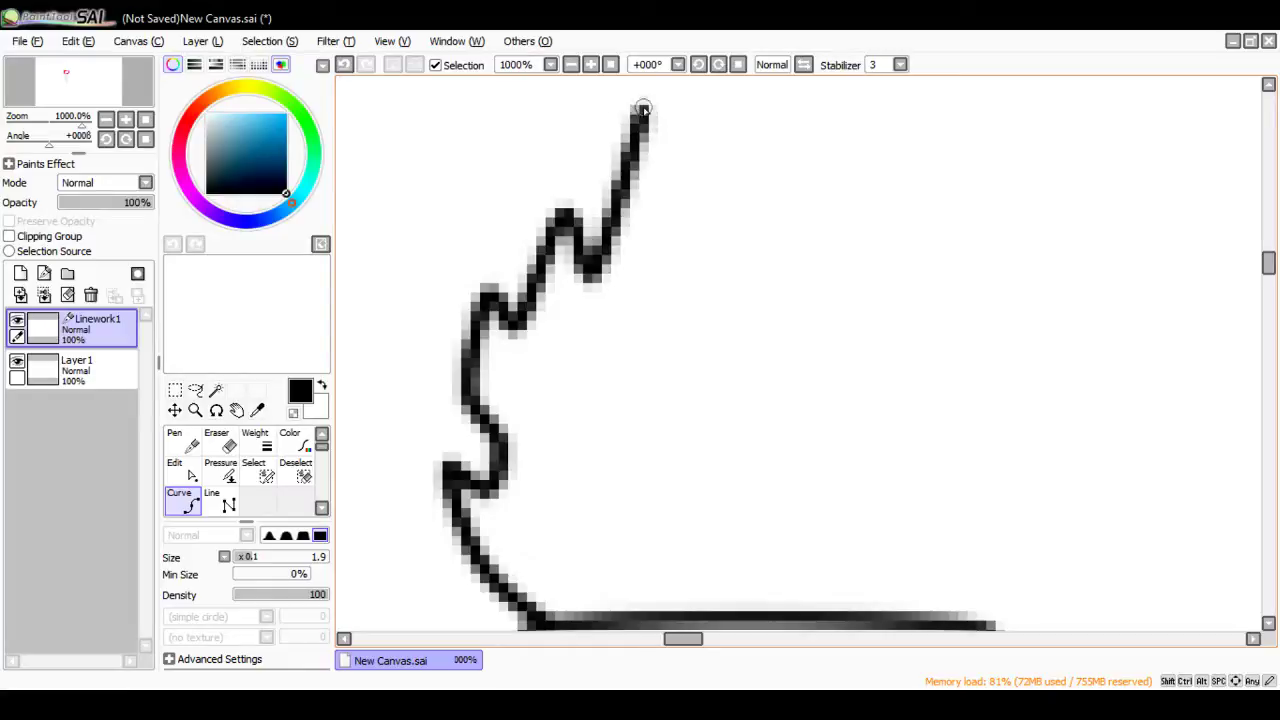
Step: Continue the flame's left edge upward with another pointed tip and a notch, rising to the flame's highest peak
click(640, 97)
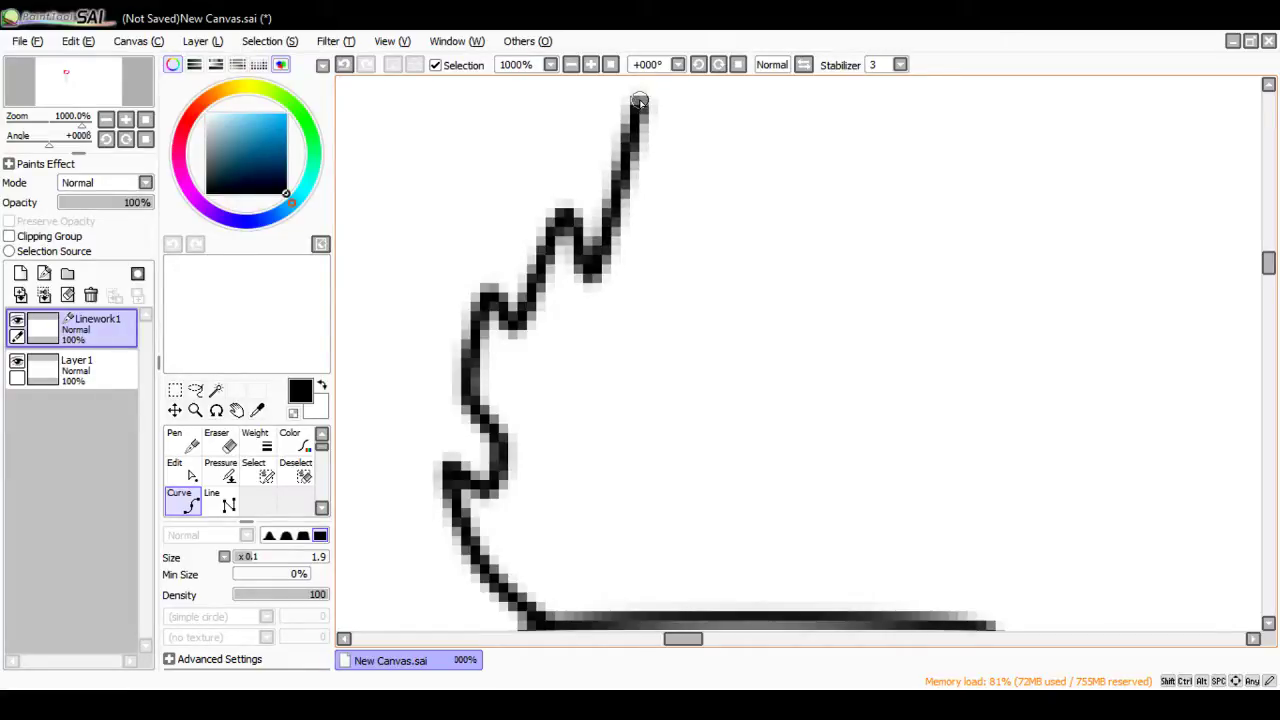
scroll(660, 145, down, 1)
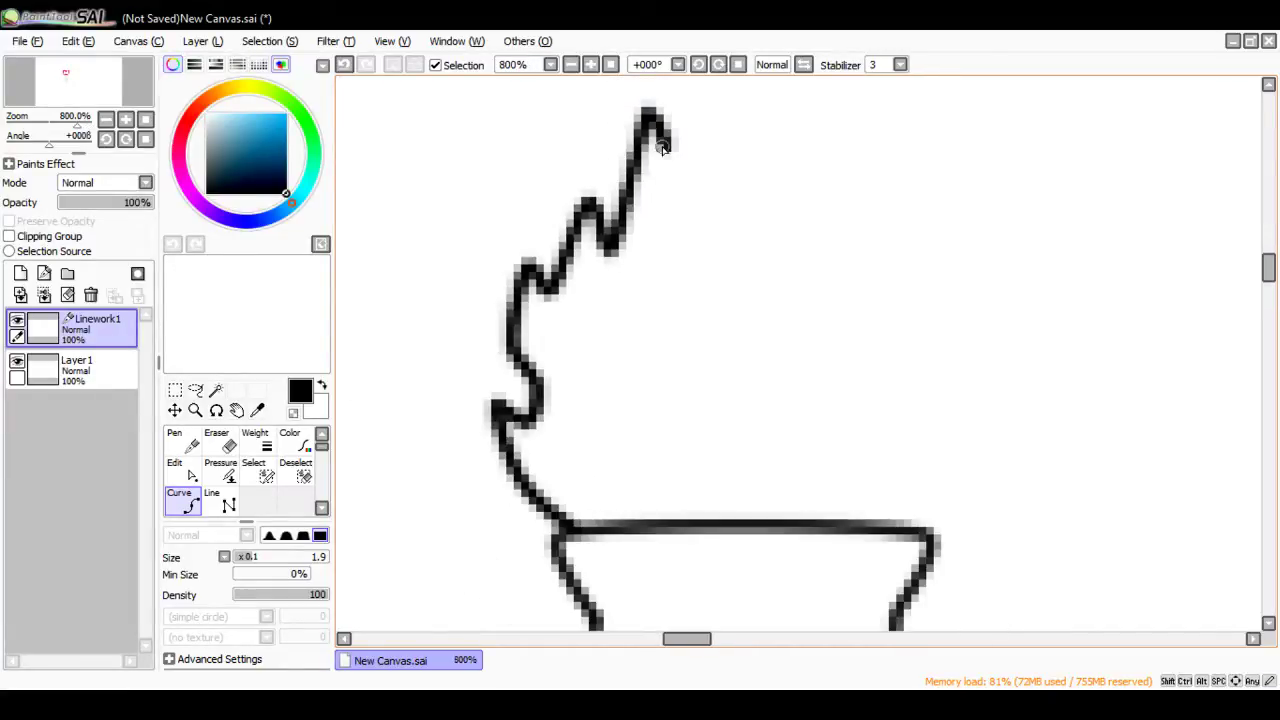
scroll(677, 143, up, 2)
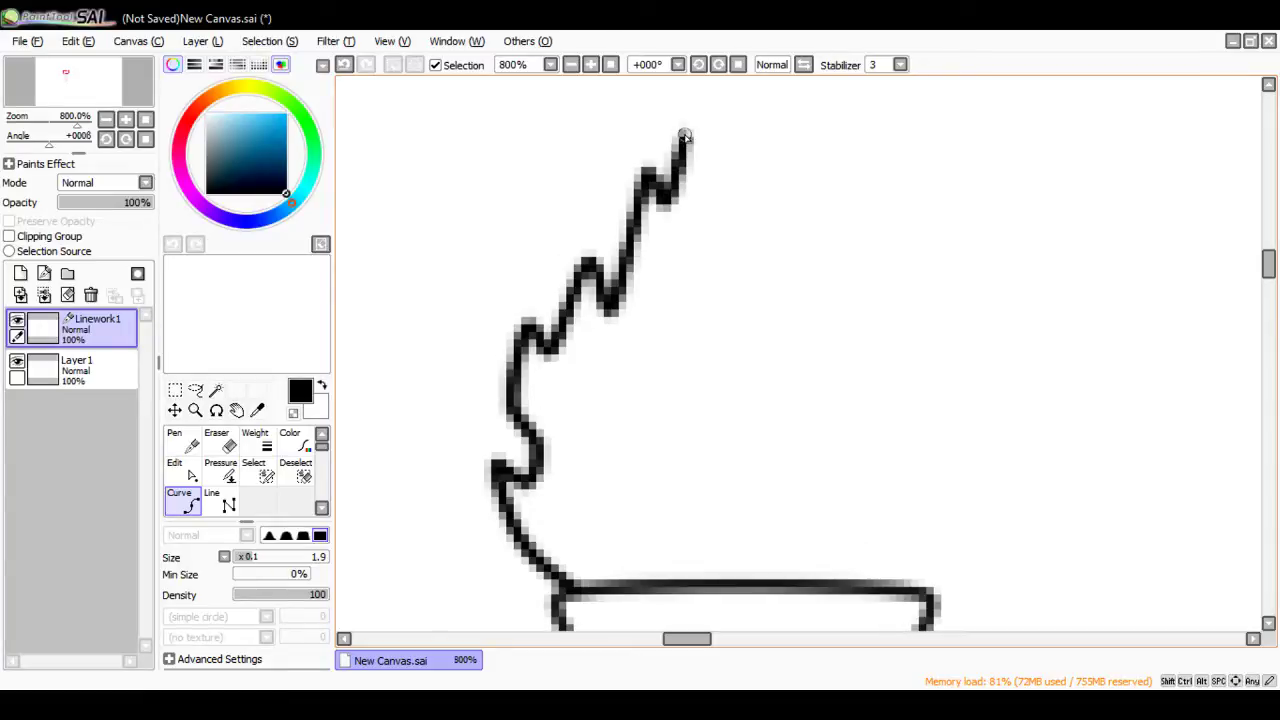
scroll(684, 133, up, 2)
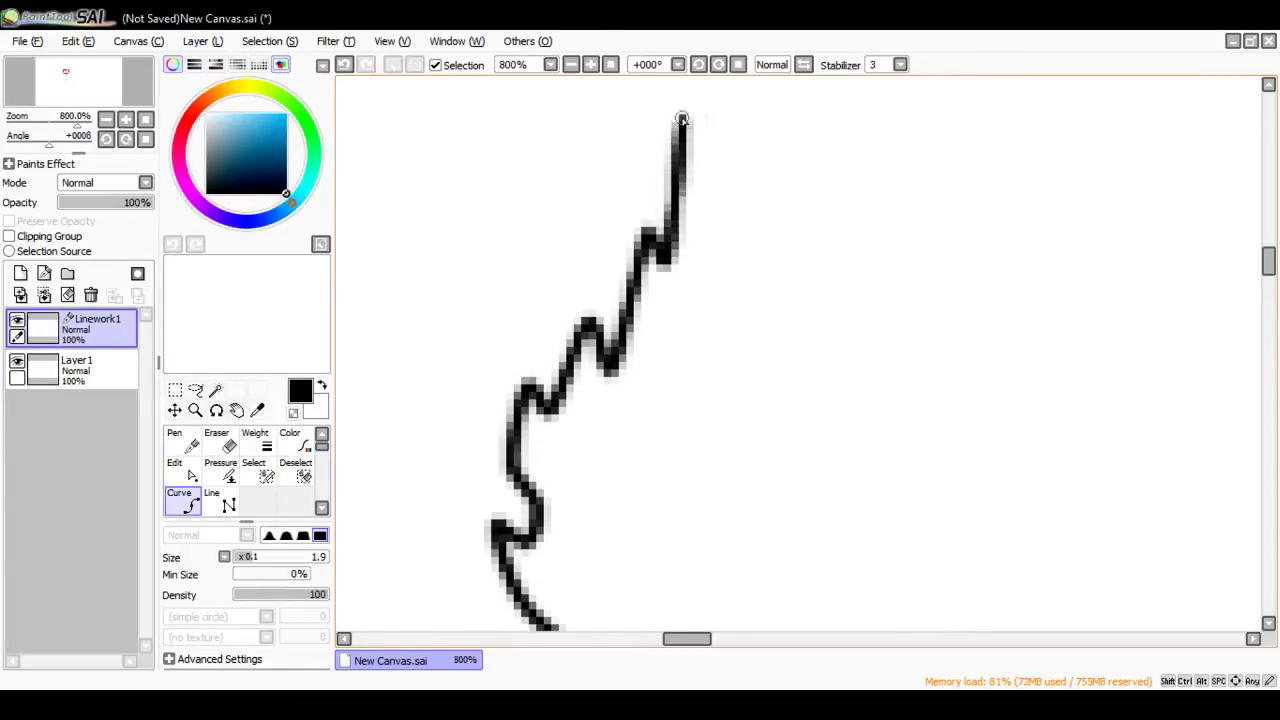
click(697, 192)
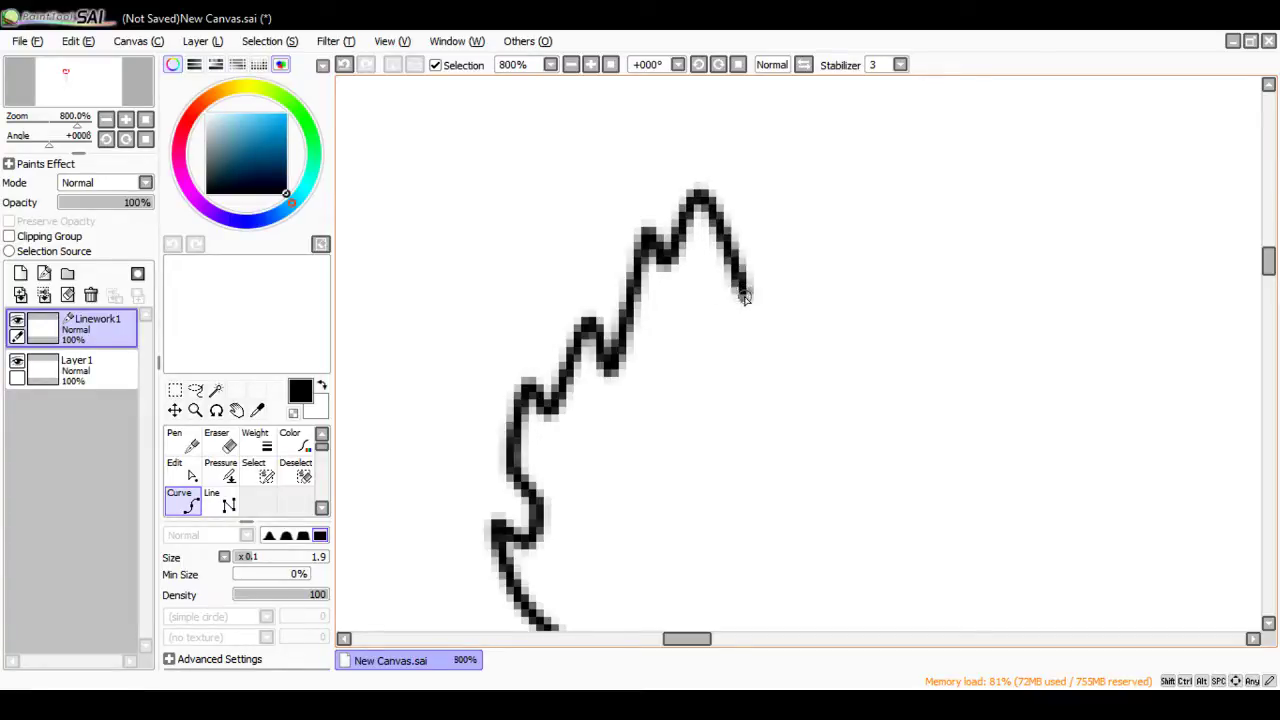
Step: Bring the flame curve down from the highest peak into a rounded notch, rising to a pointed tip on its right side
scroll(752, 307, up, 1)
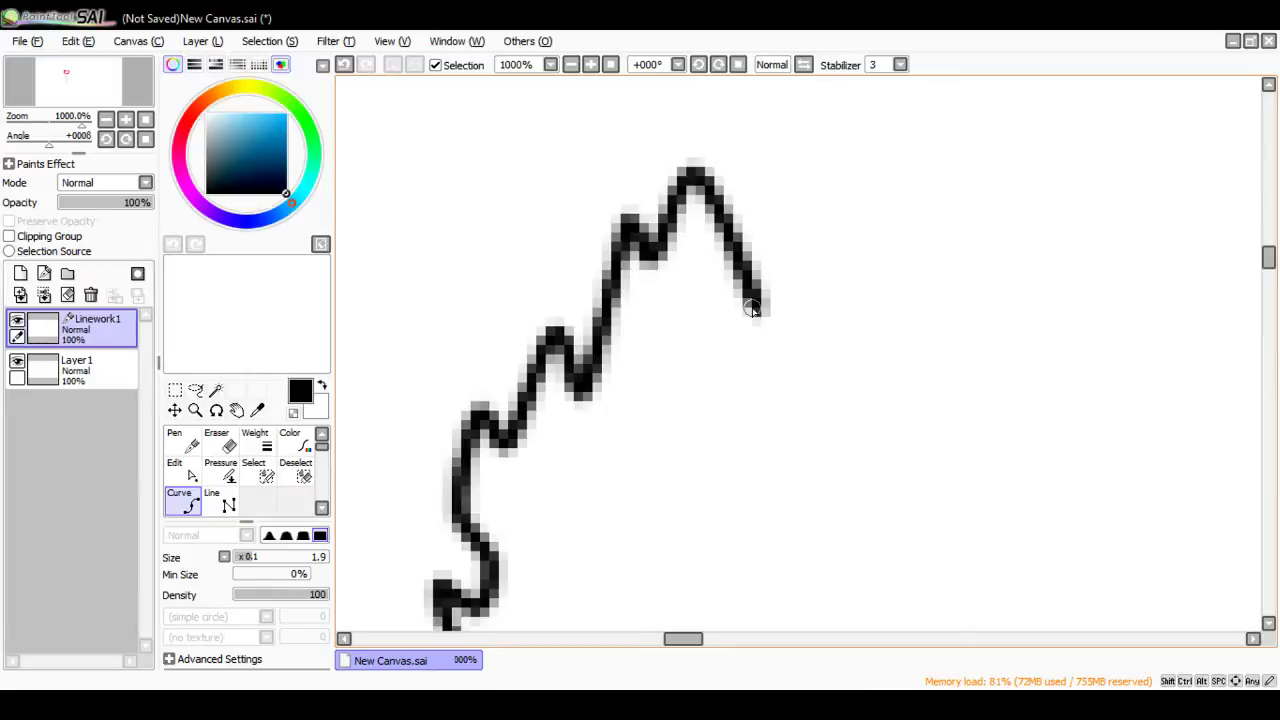
scroll(752, 309, down, 1)
scroll(750, 309, down, 1)
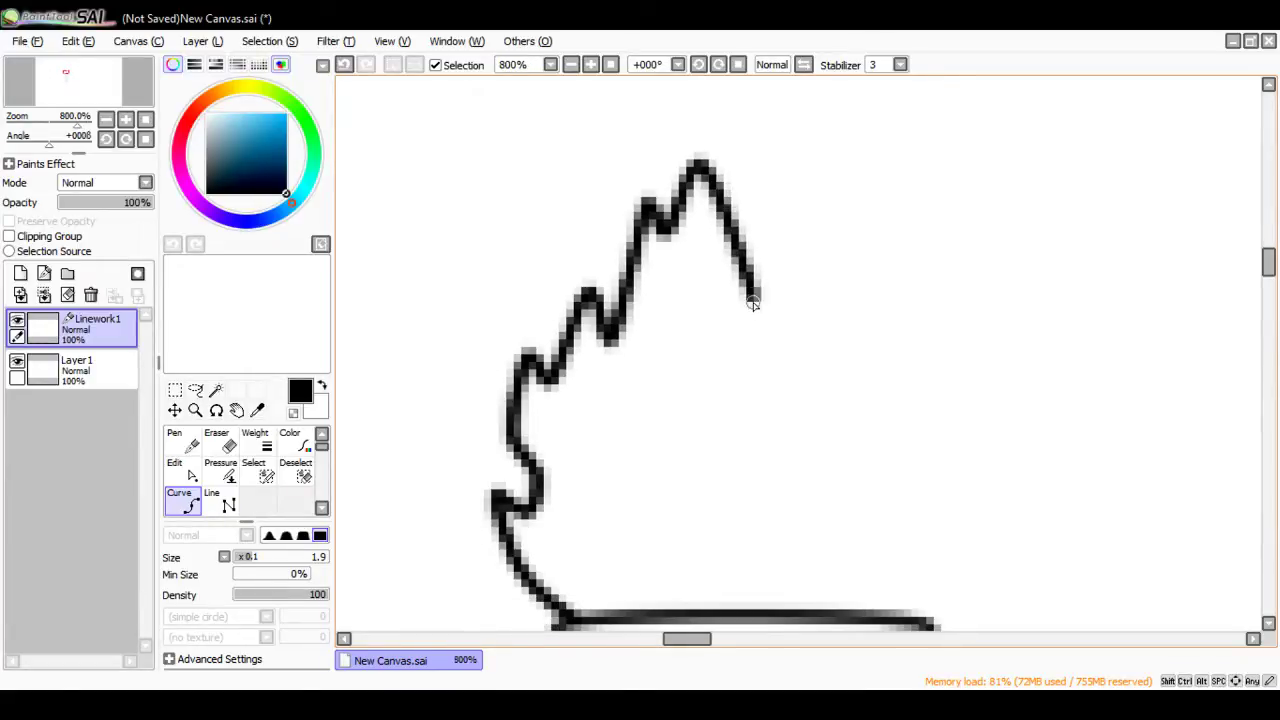
click(790, 311)
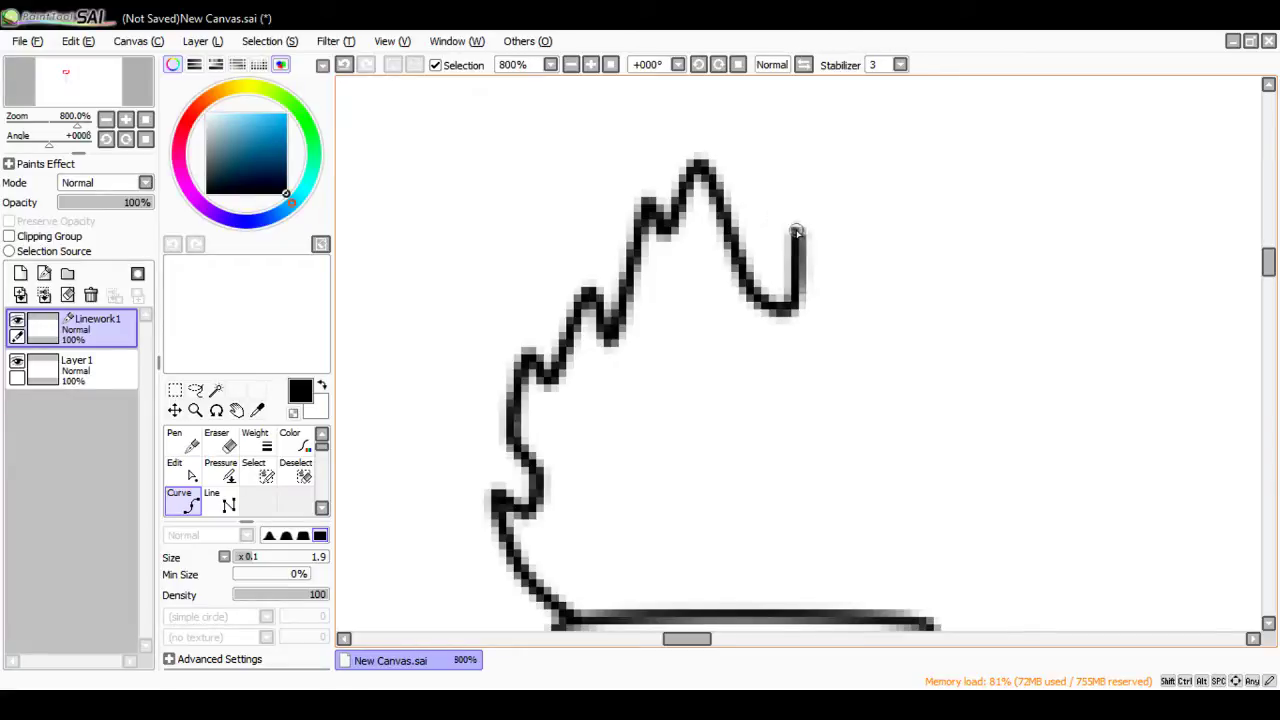
click(784, 233)
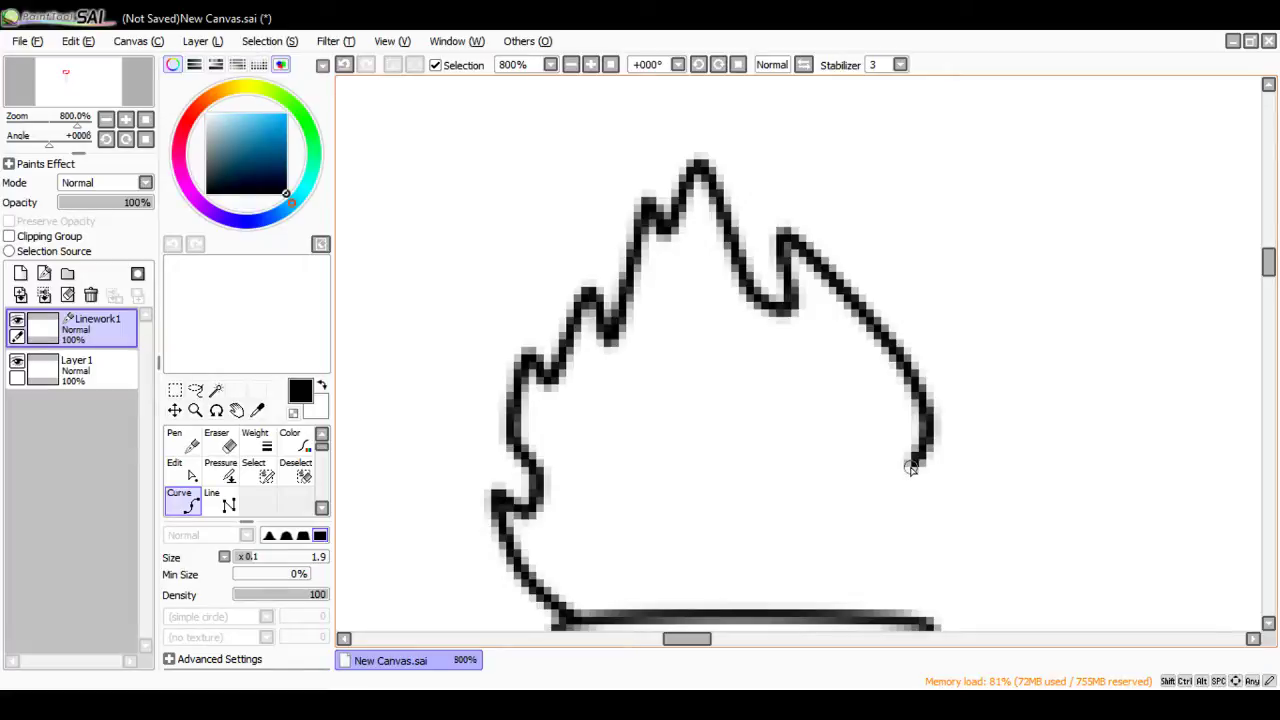
click(910, 462)
click(960, 435)
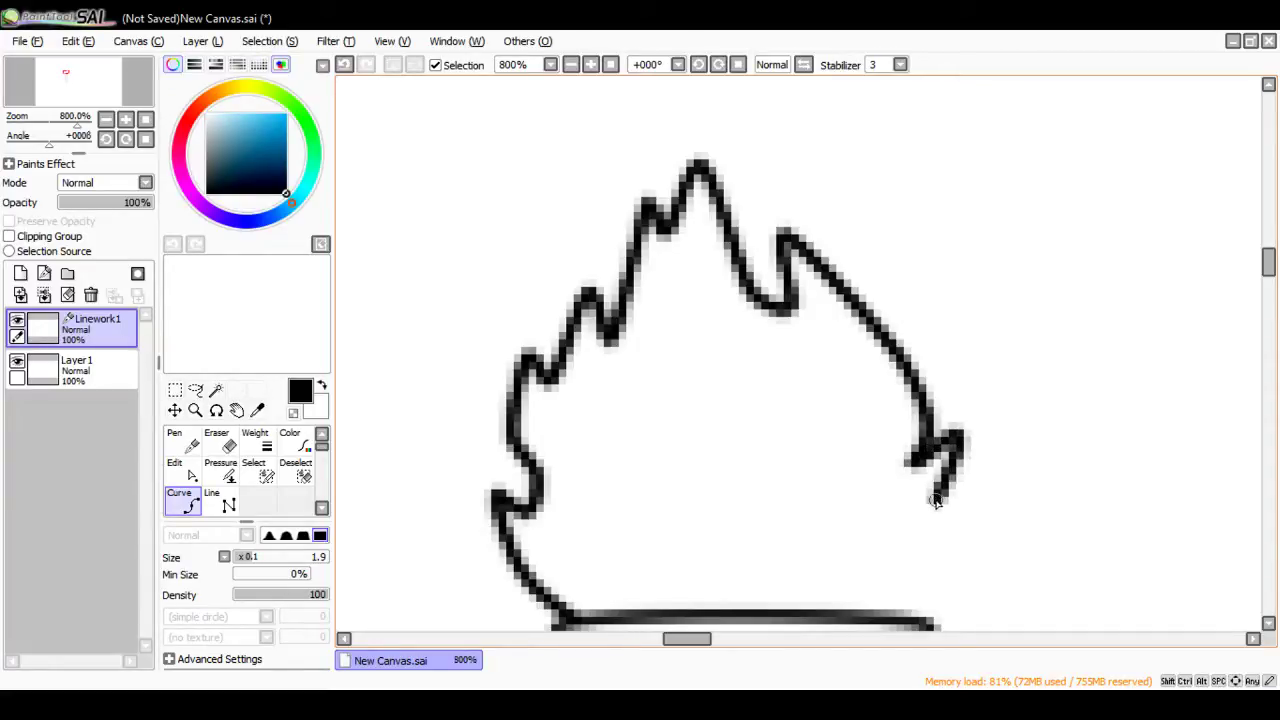
double_click(880, 440)
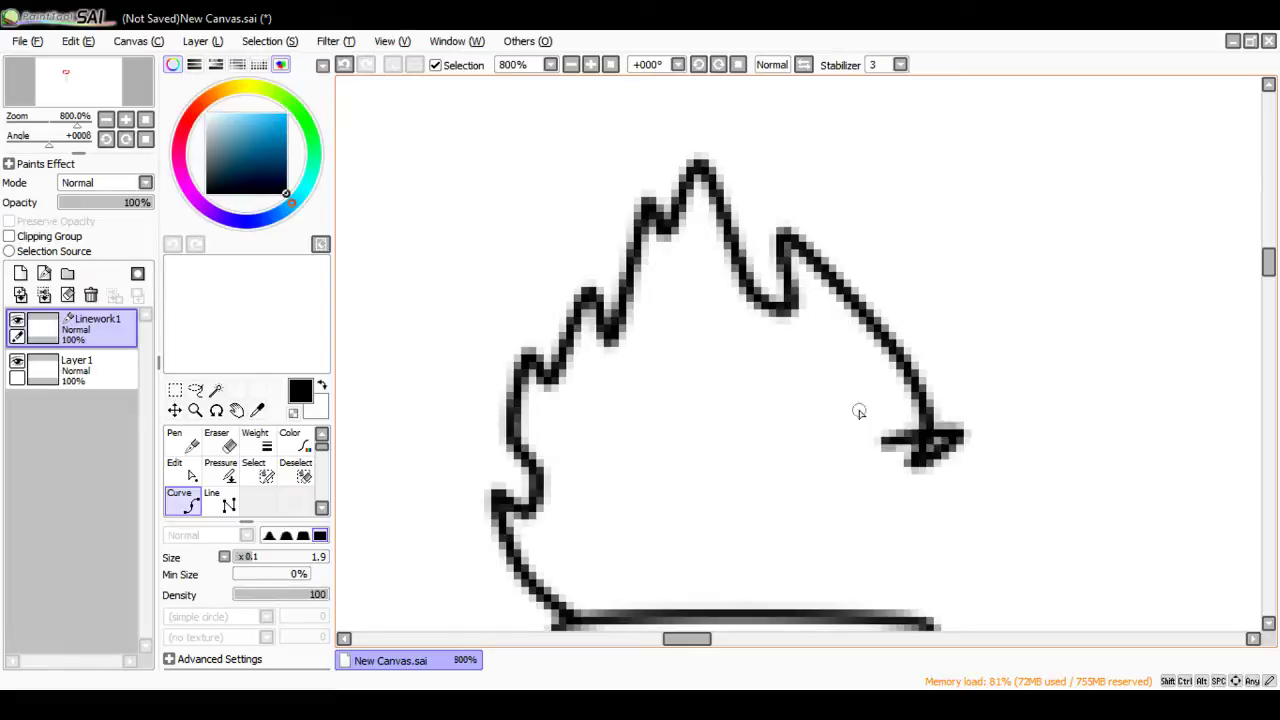
click(344, 64)
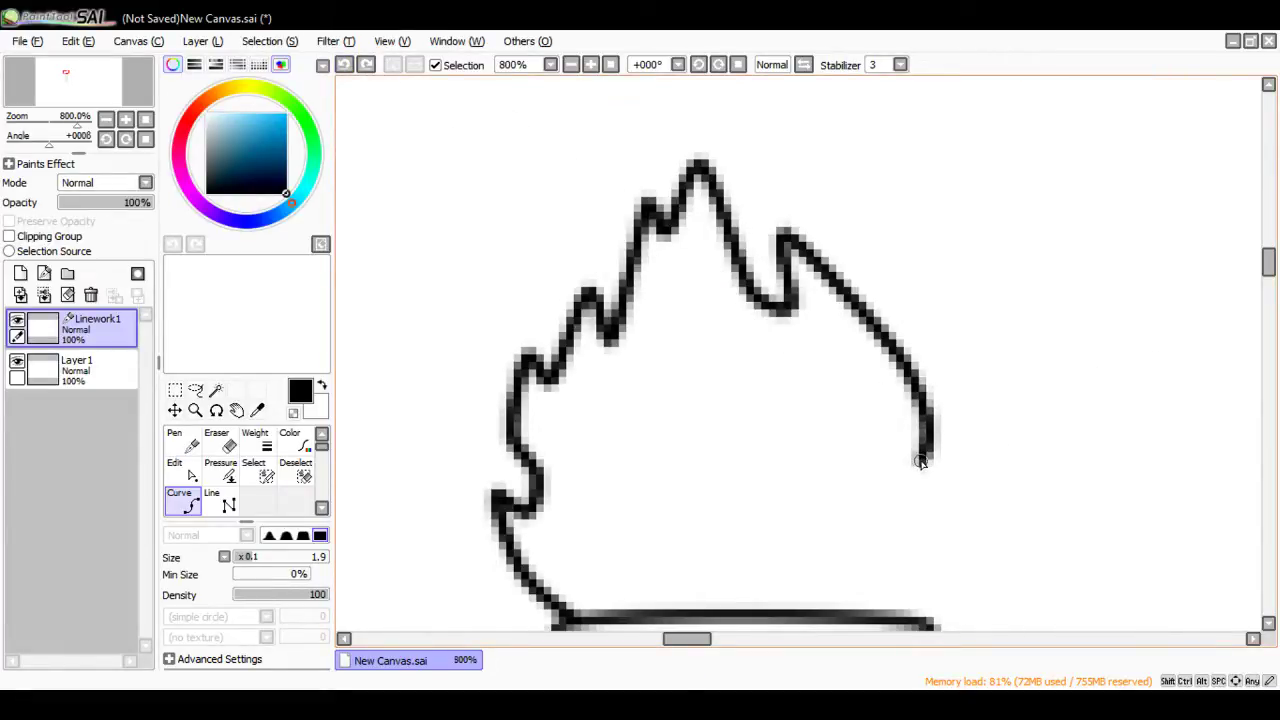
Step: Sweep the flame's right edge down to a deep, narrow notch and up into a curved tip that turns outward
click(918, 464)
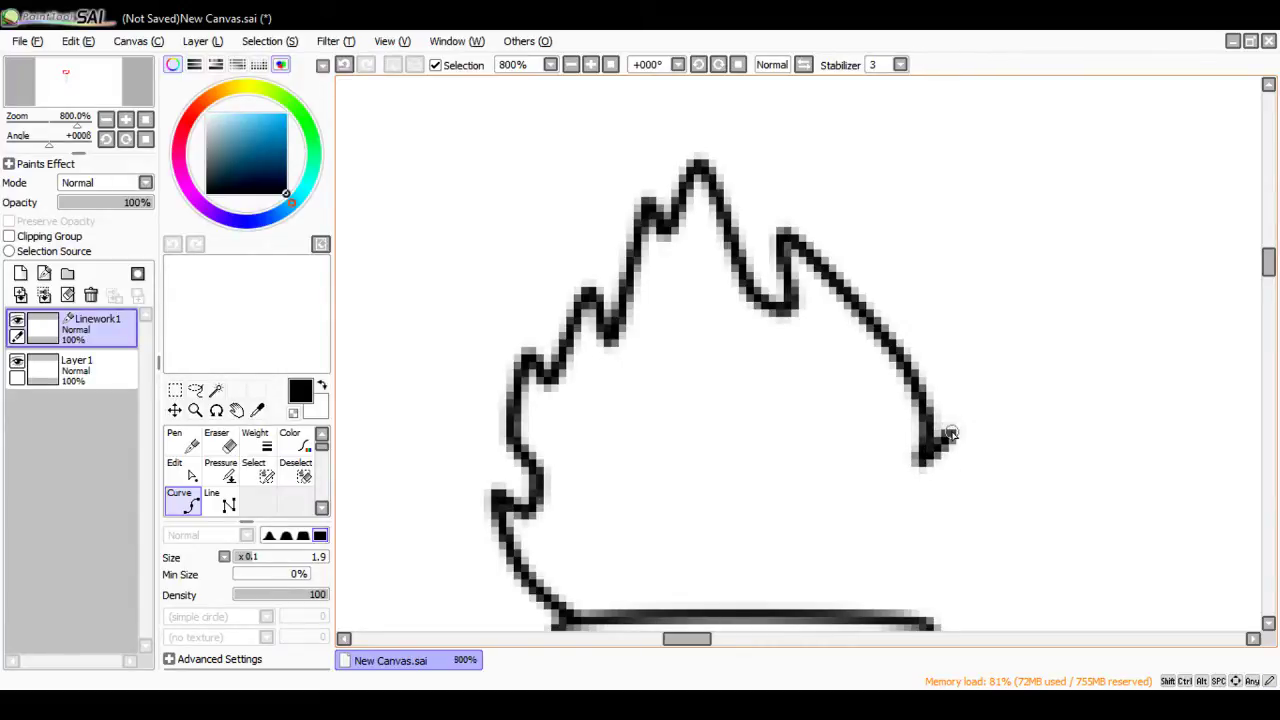
click(950, 433)
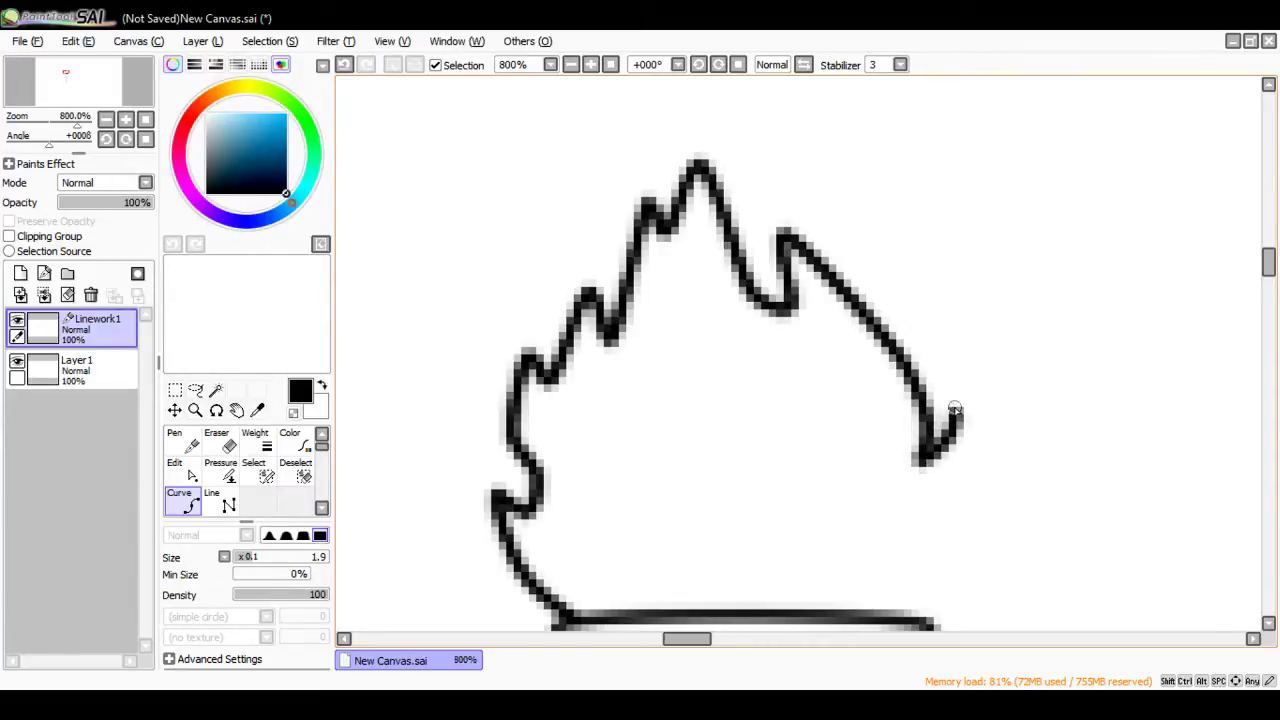
click(936, 350)
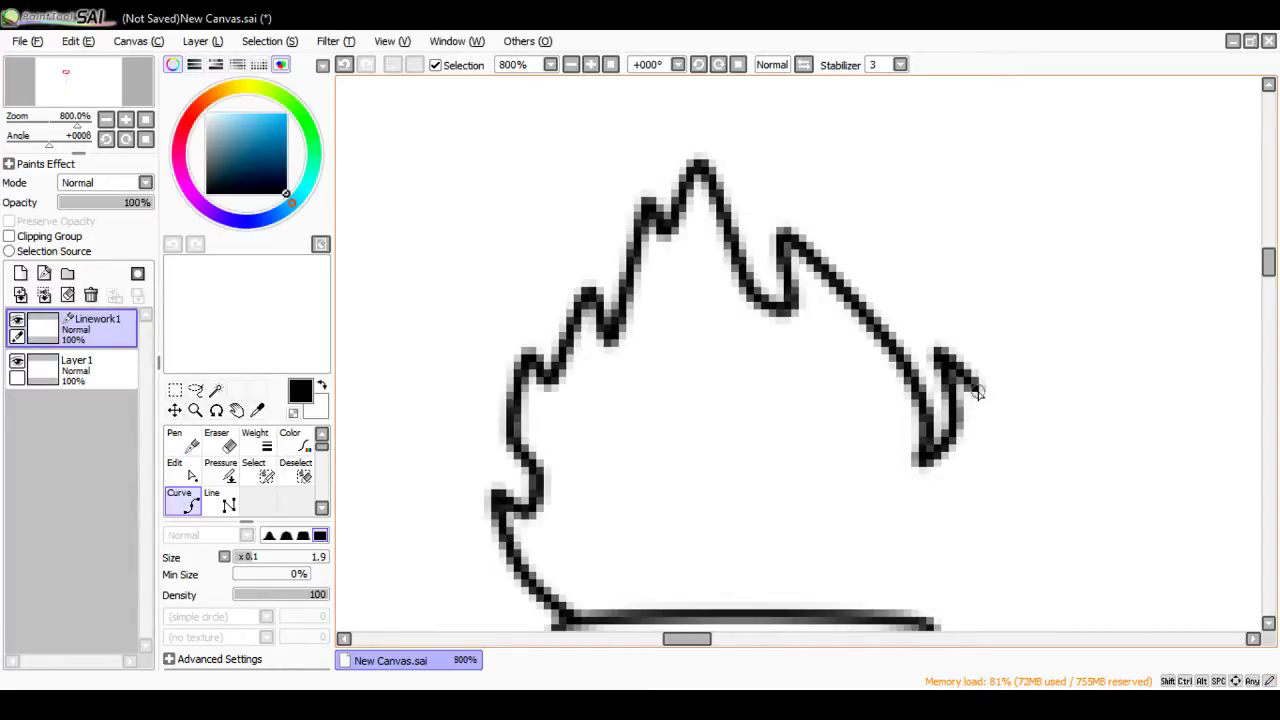
click(978, 392)
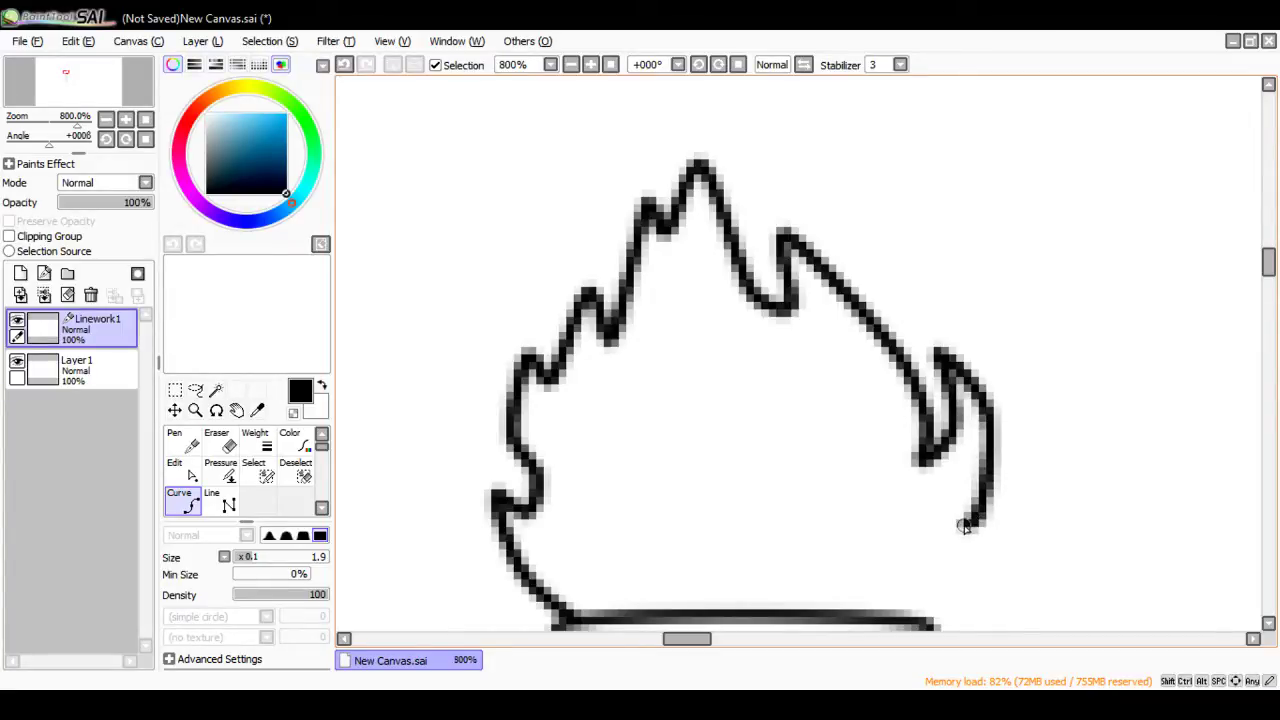
Step: Continue the flame's right edge down and inward to a low notch, followed by a small outward tip just above the rim
click(348, 66)
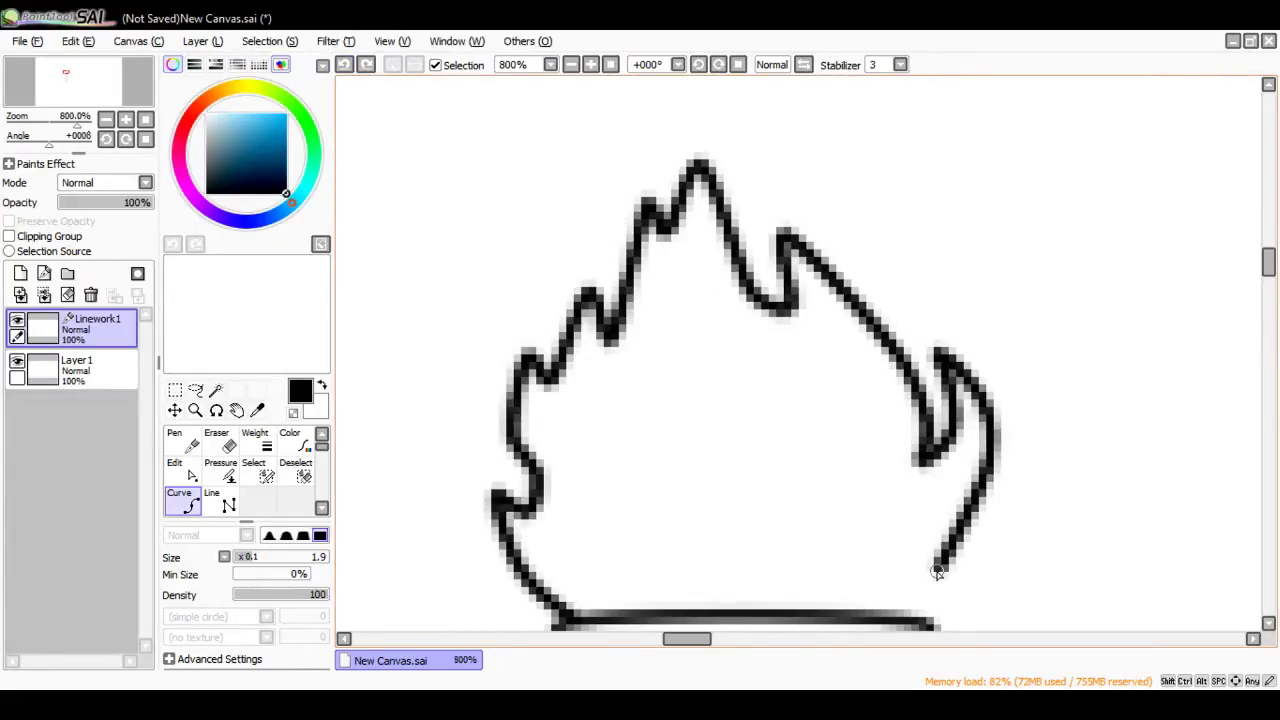
key(Return)
click(967, 555)
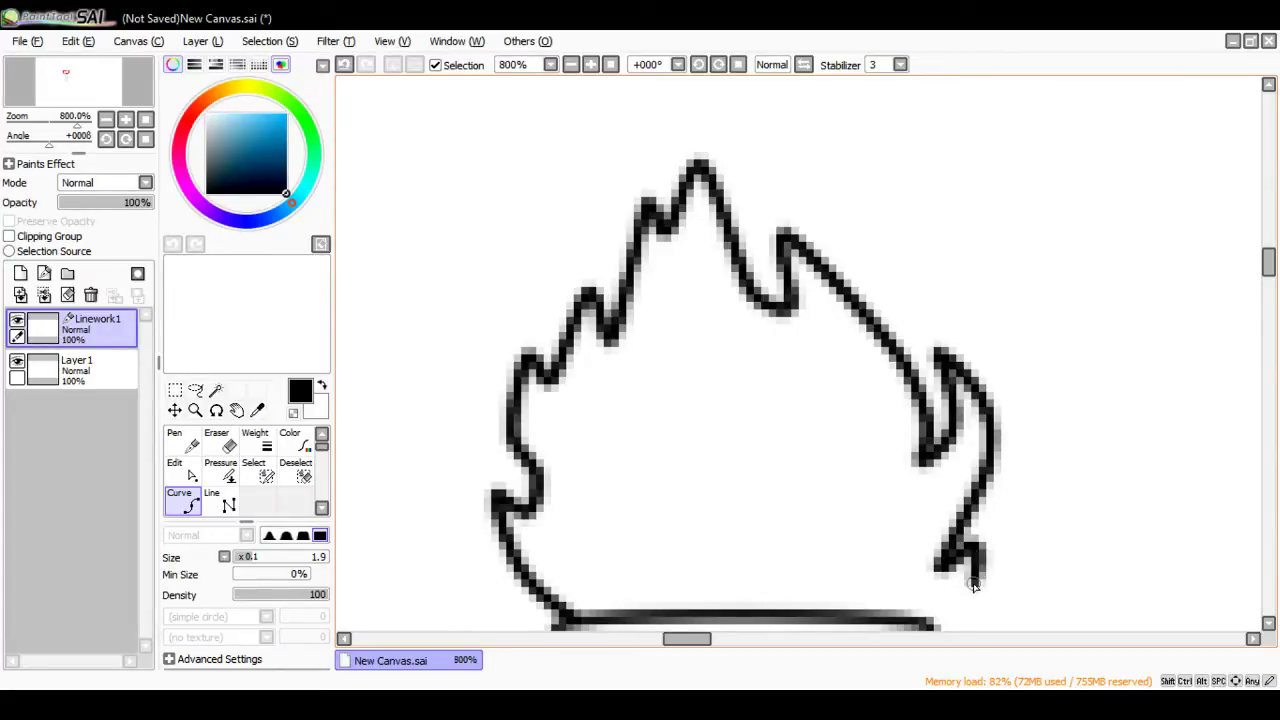
click(982, 576)
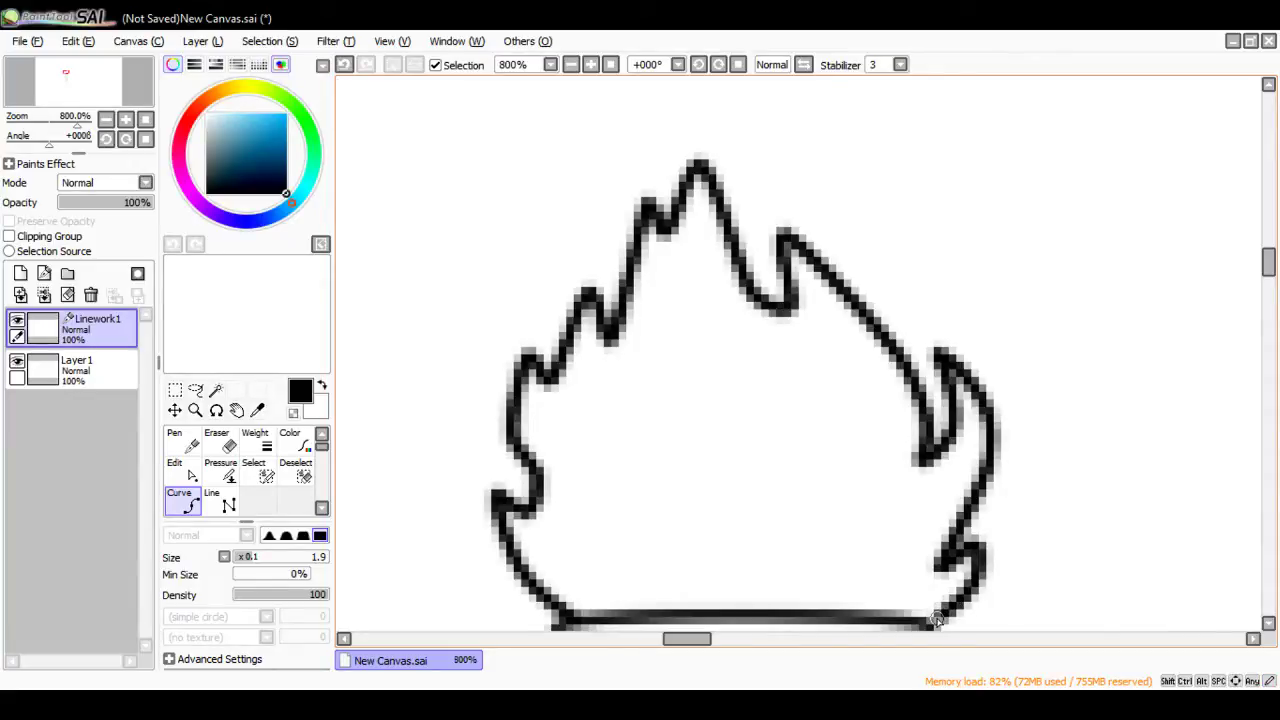
Step: Join the flame outline to the rim's upper-right corner and finish the curve, keeping the linework layer active
click(343, 65)
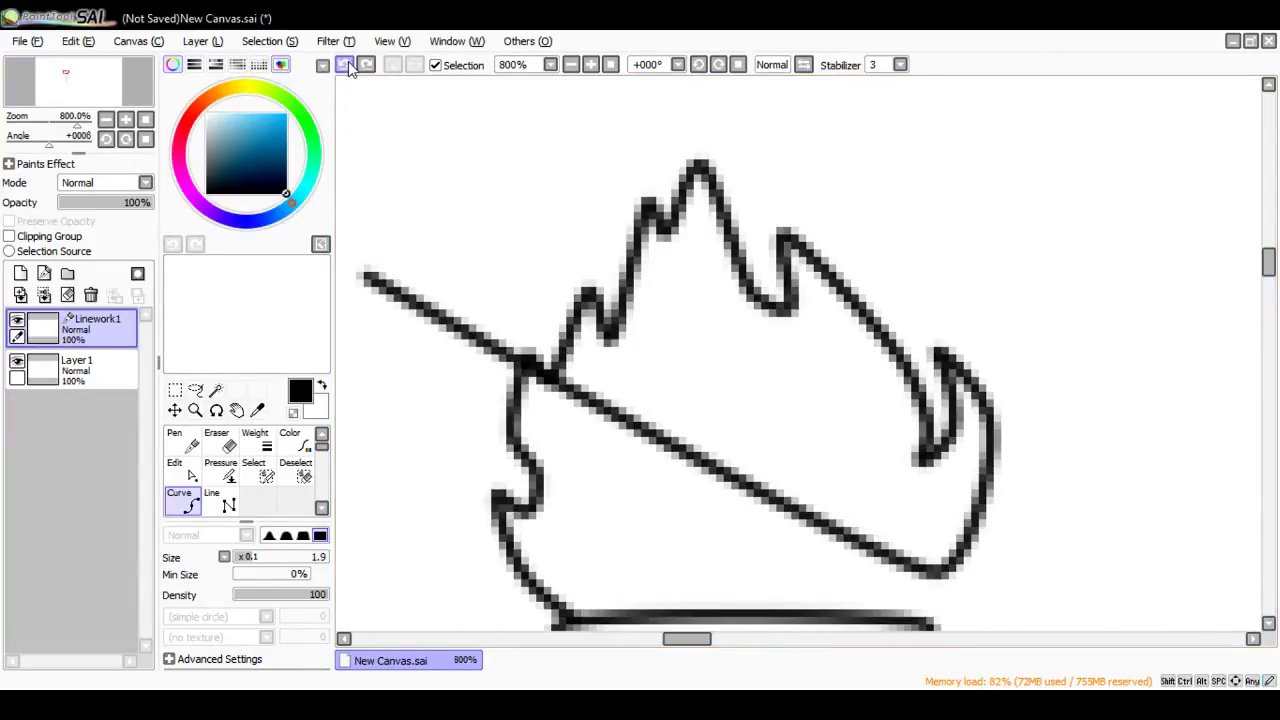
click(367, 65)
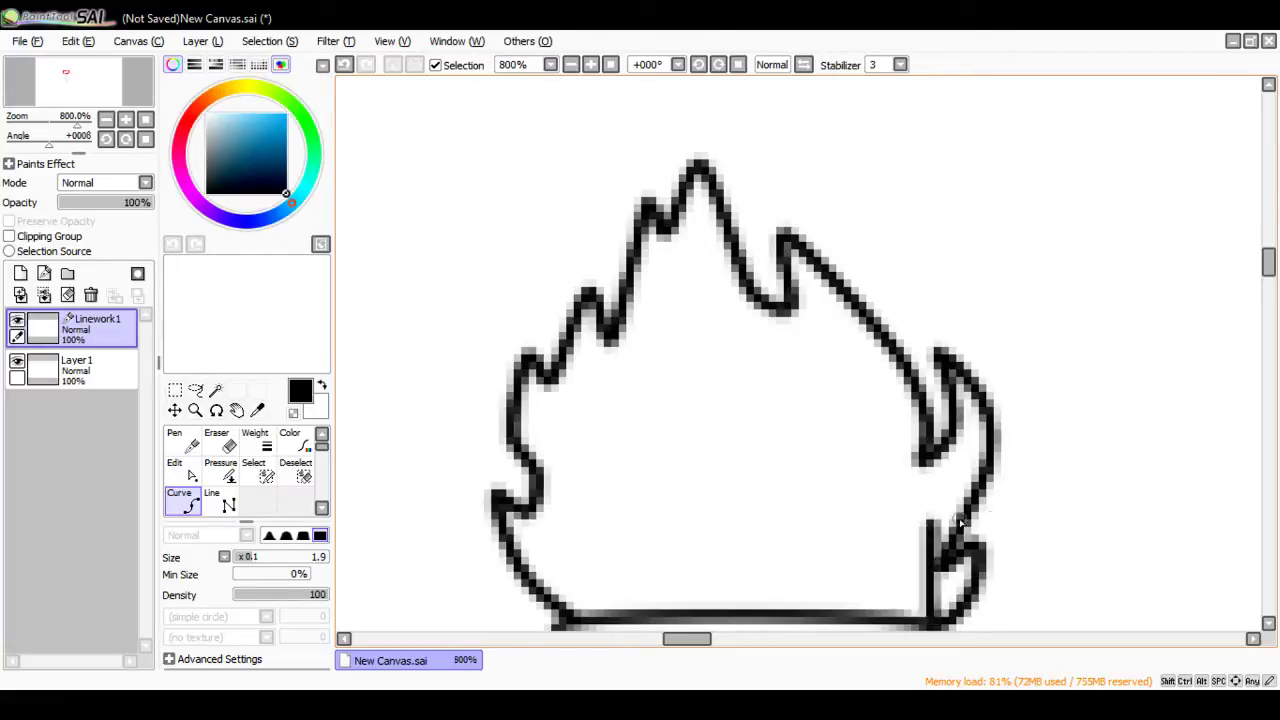
scroll(962, 518, up, 2)
scroll(970, 511, down, 4)
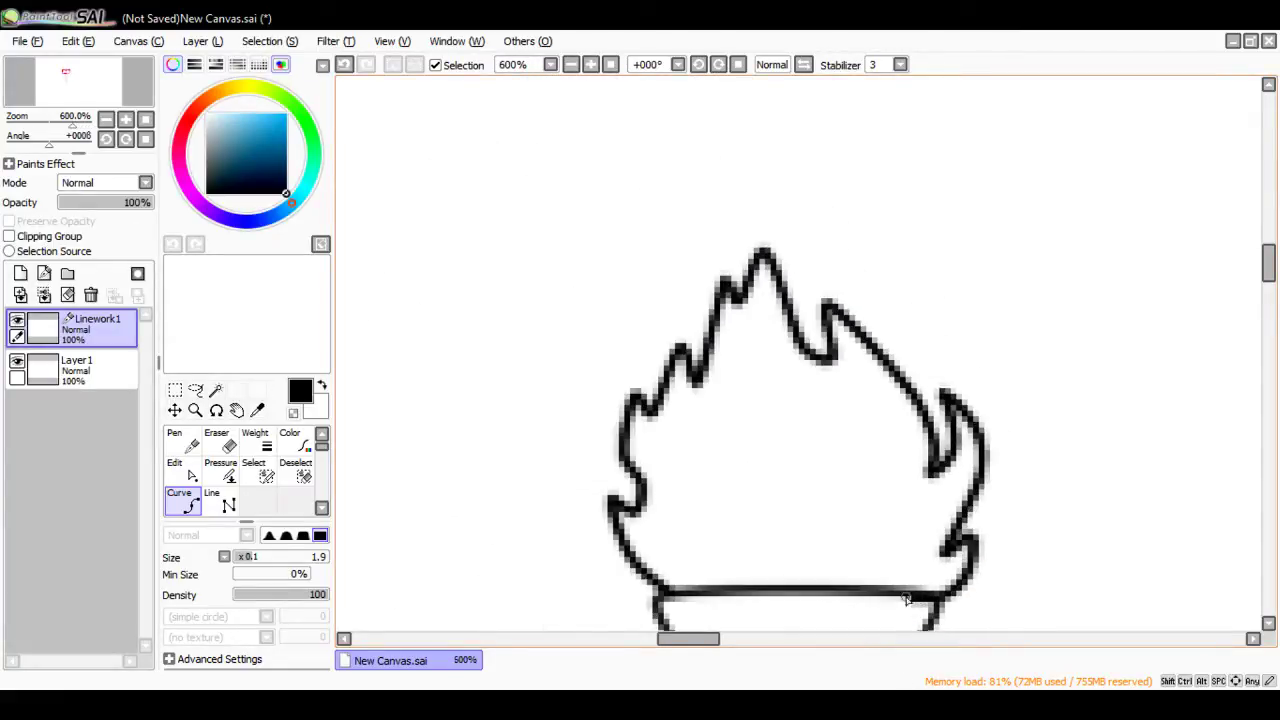
click(82, 374)
click(85, 330)
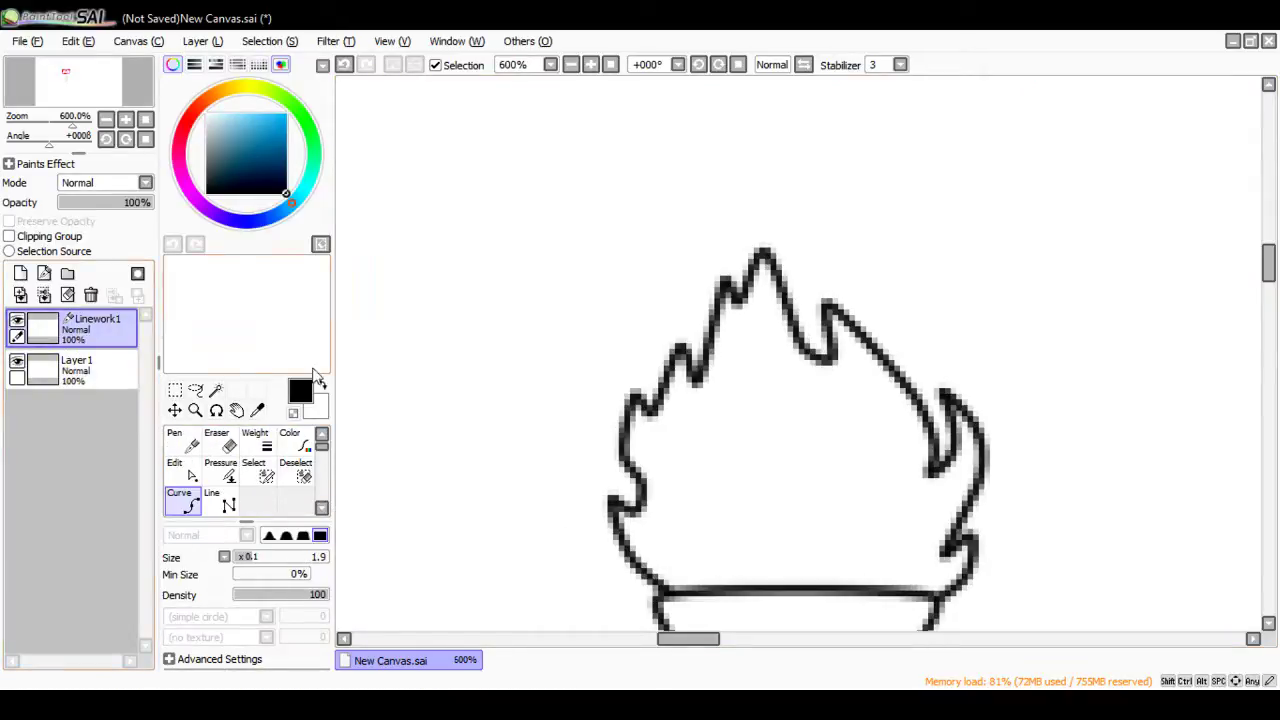
Step: Start an inner flame curve near the left end of the rim, with a small low tip, a notch and a taller pointed tip
drag(1270, 250, 1195, 259)
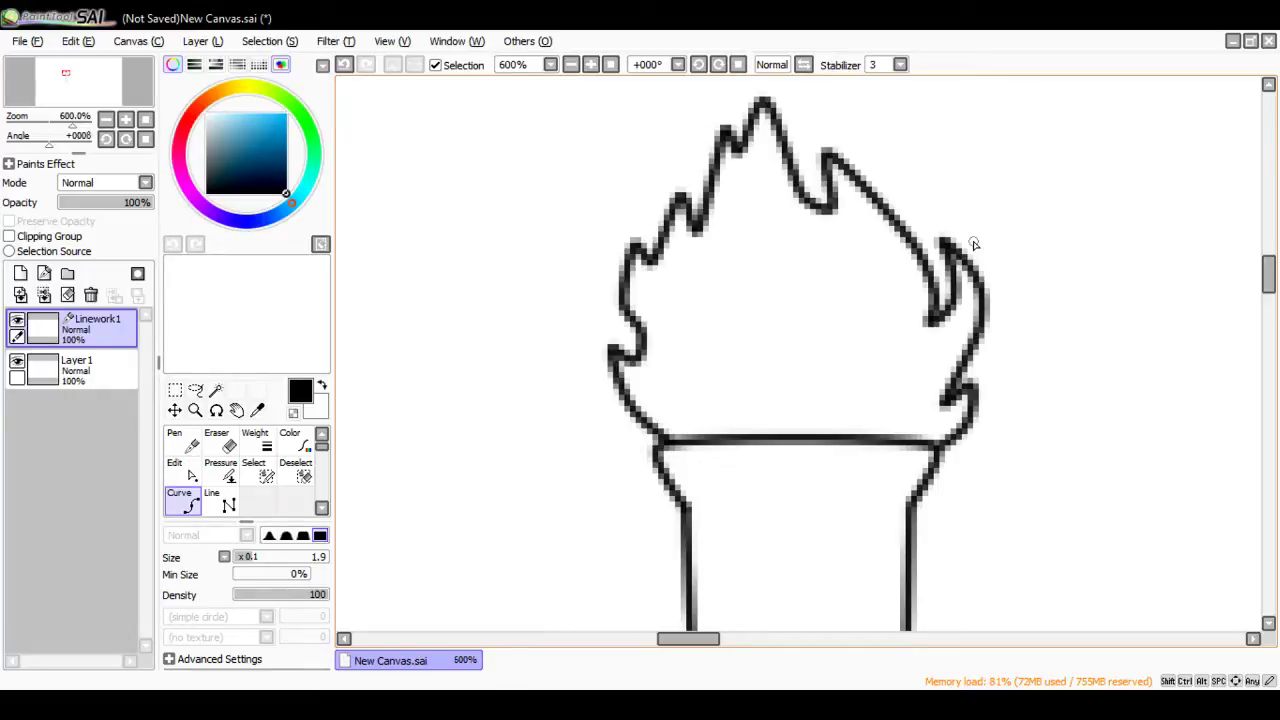
click(692, 441)
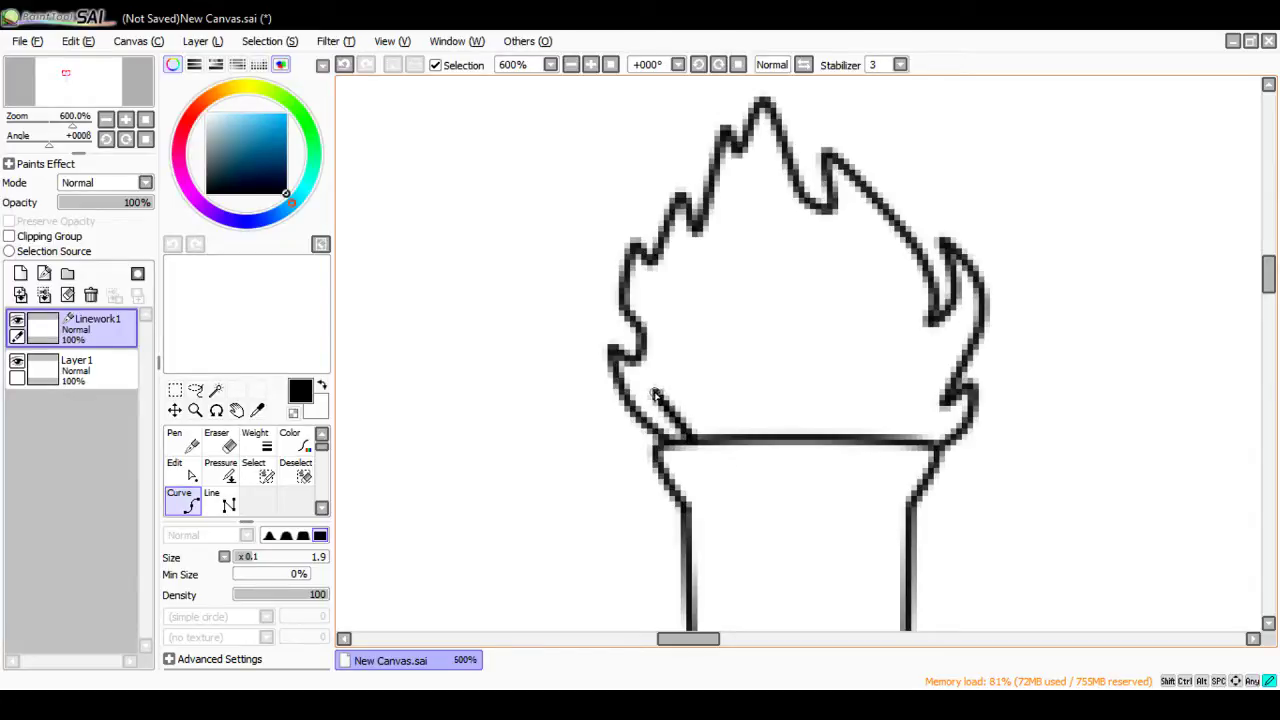
click(655, 395)
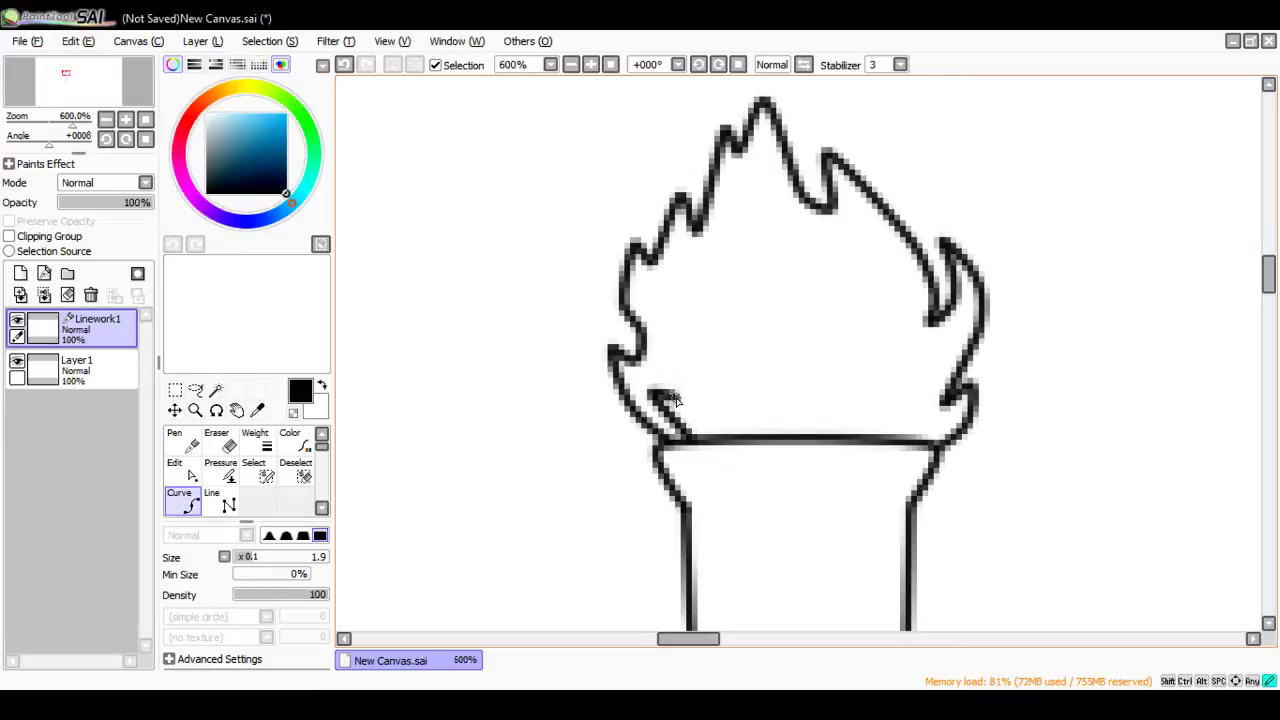
click(678, 398)
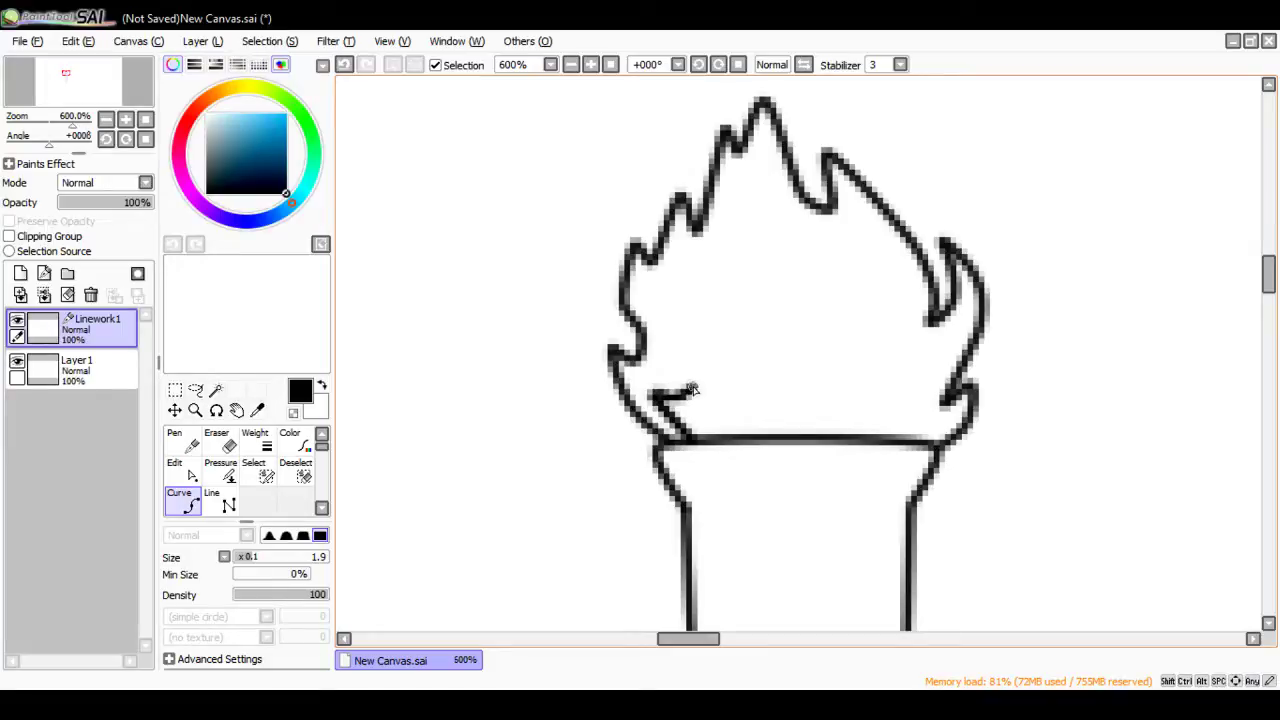
click(684, 311)
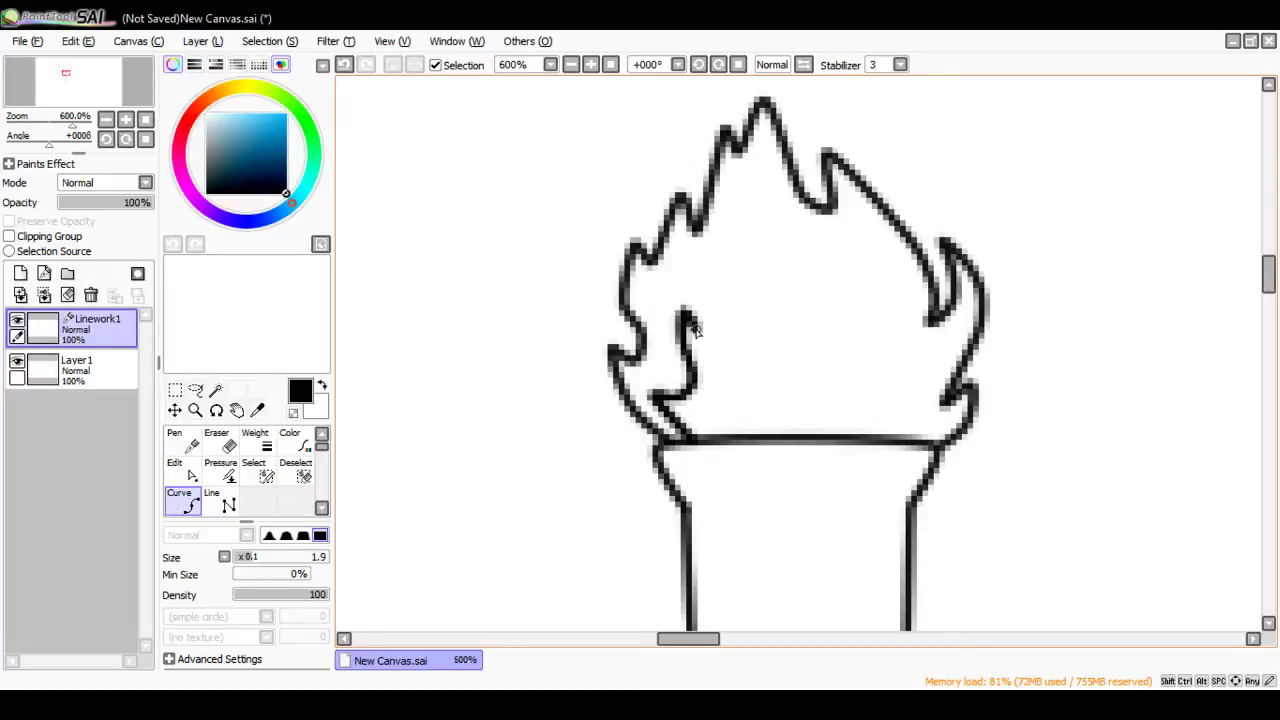
click(343, 64)
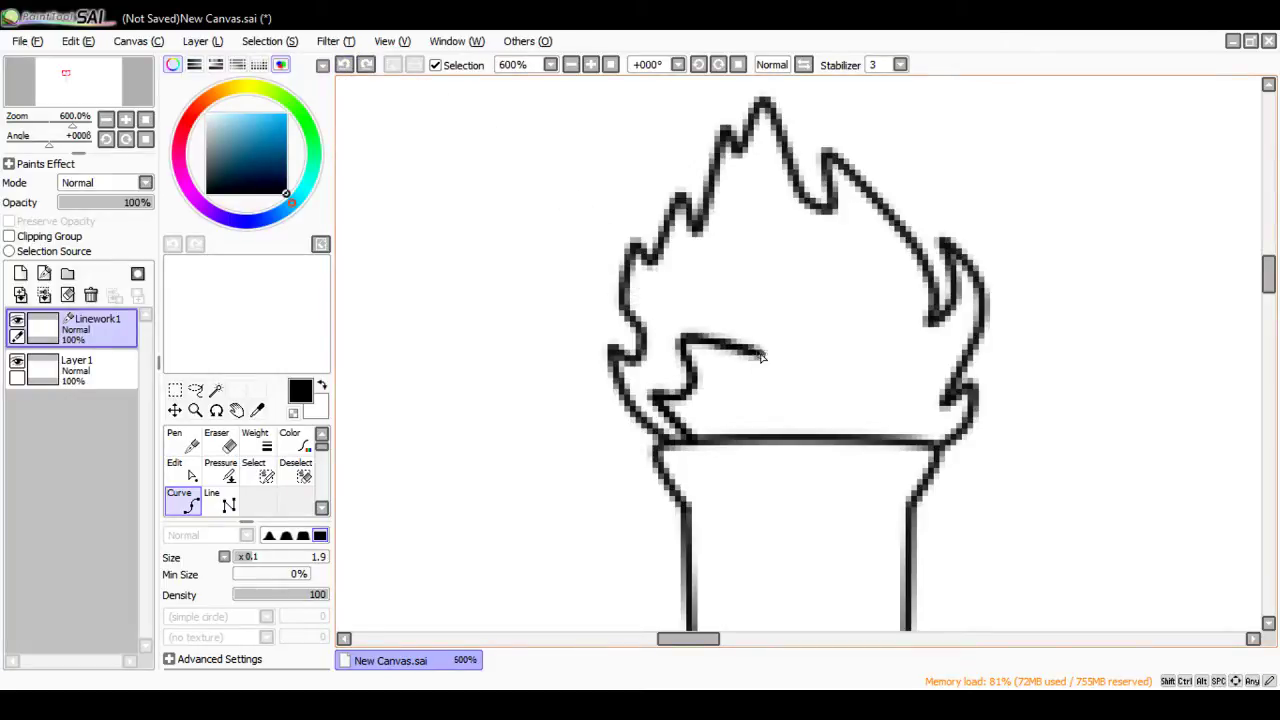
click(672, 308)
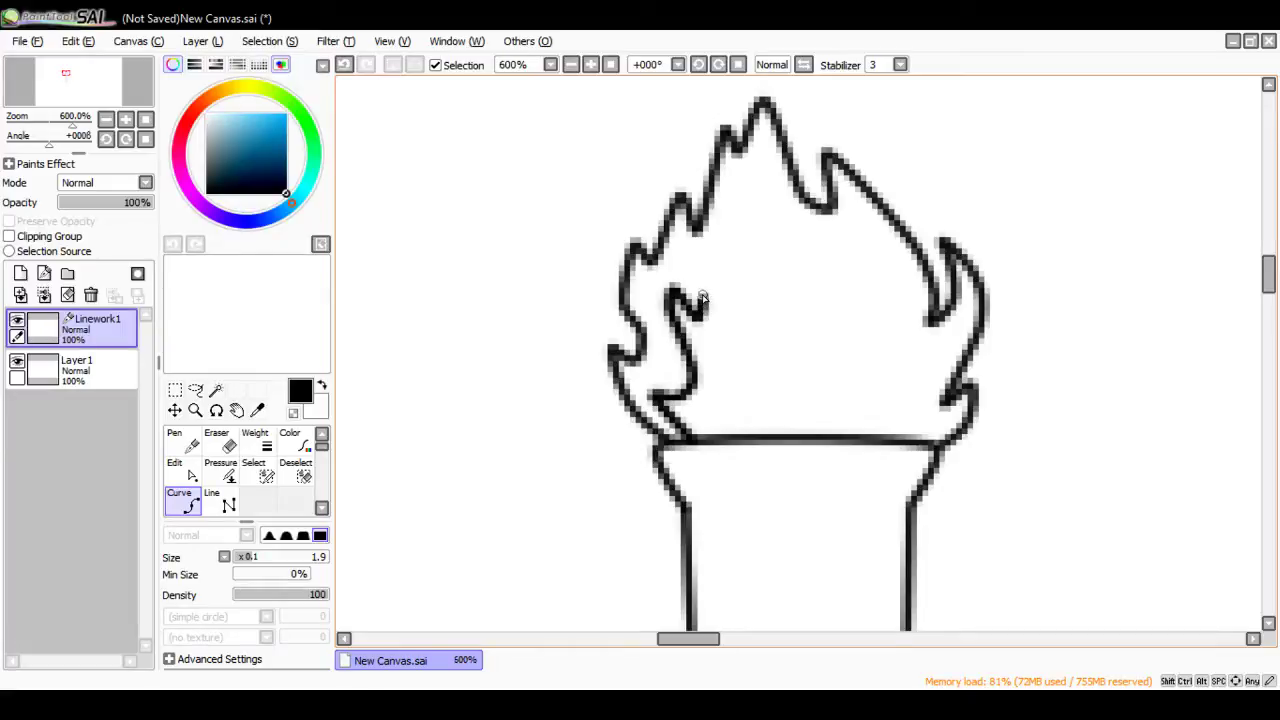
Step: Extend the inner flame's left edge upward with a notch, another small pointed tip and a second notch
click(343, 64)
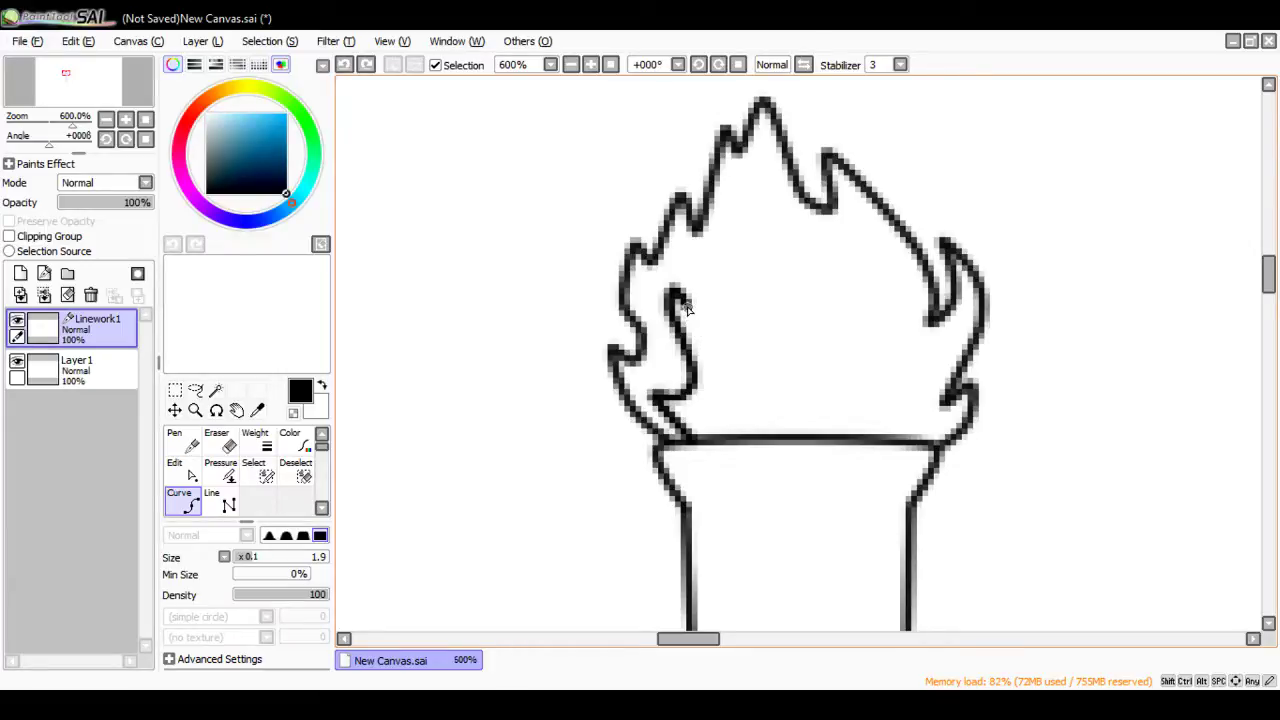
click(686, 308)
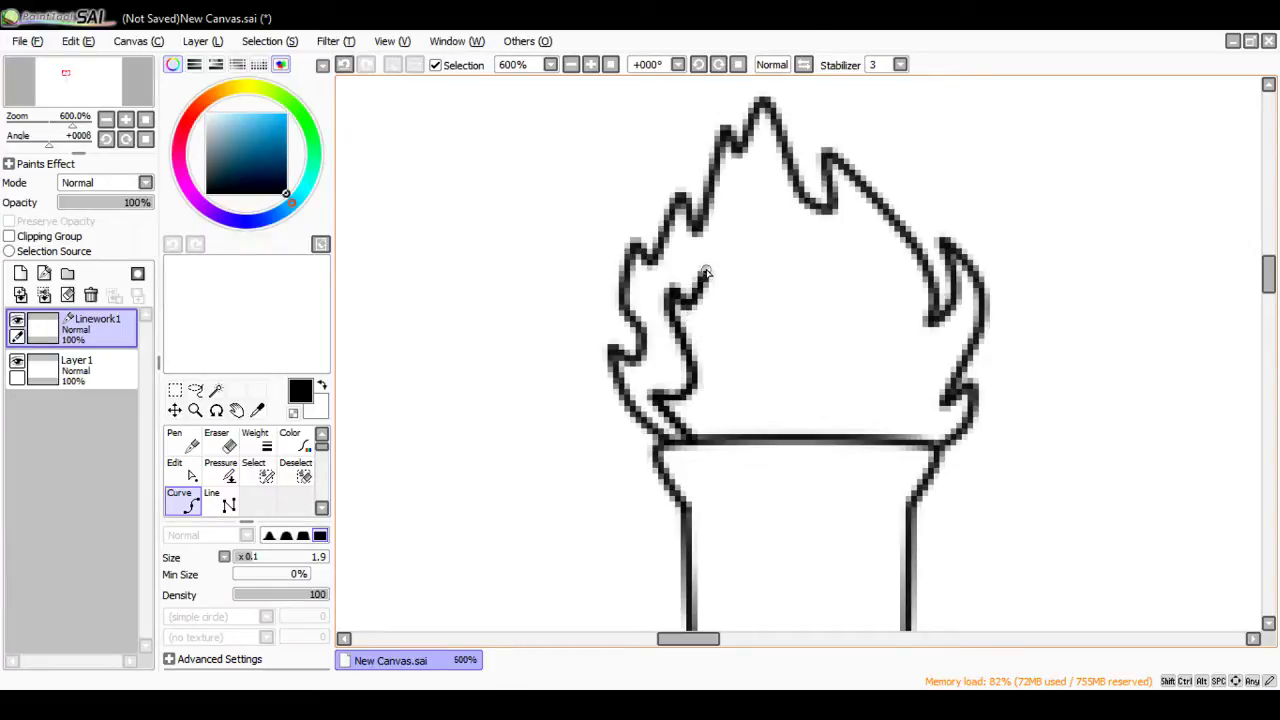
click(704, 274)
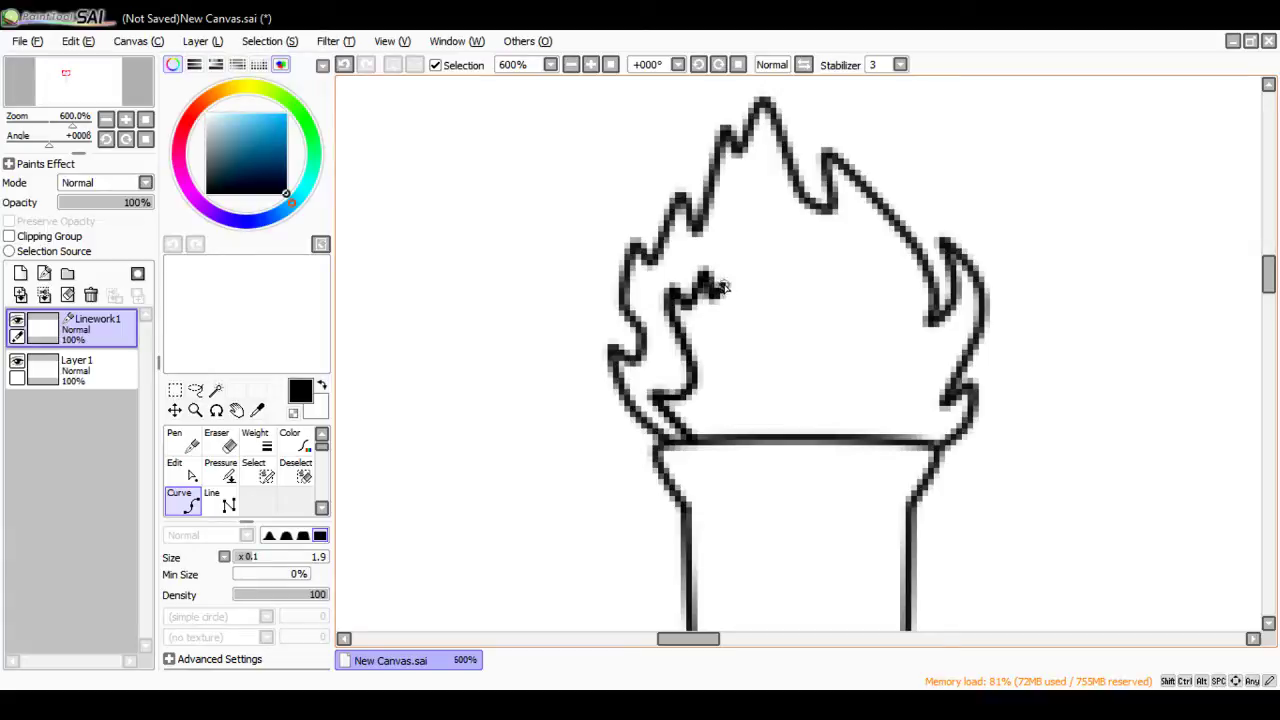
click(345, 64)
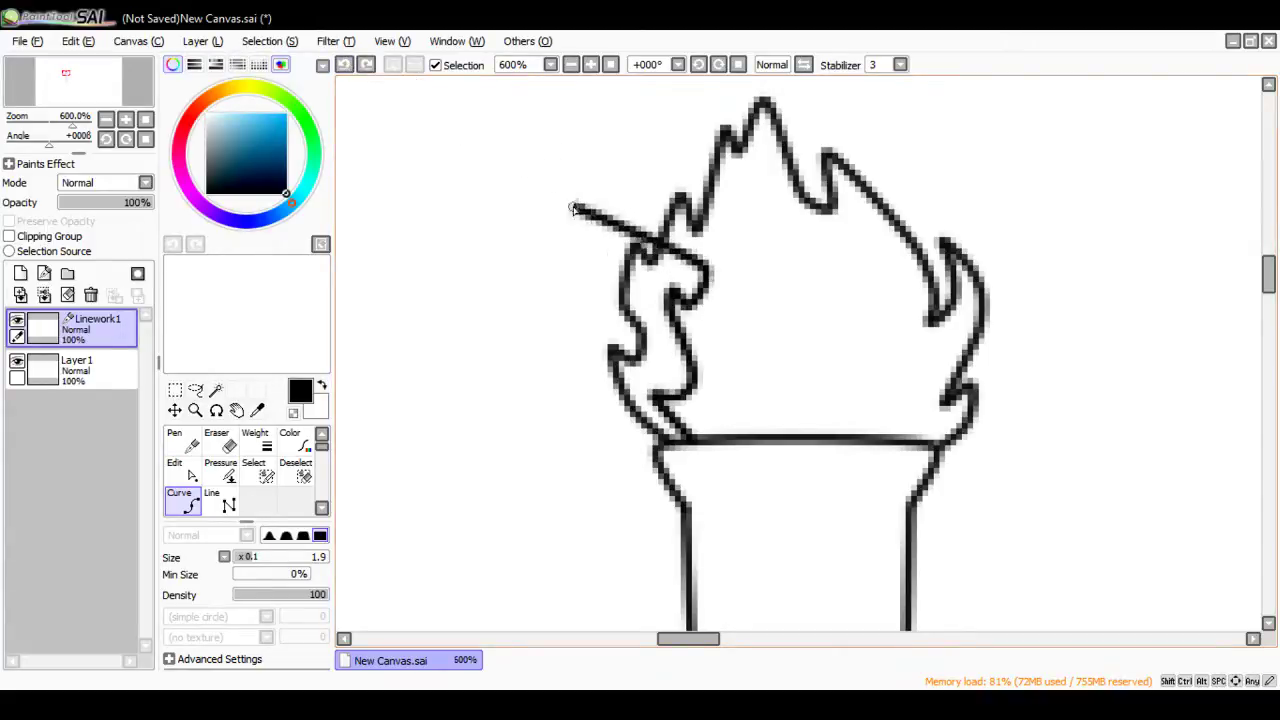
click(716, 298)
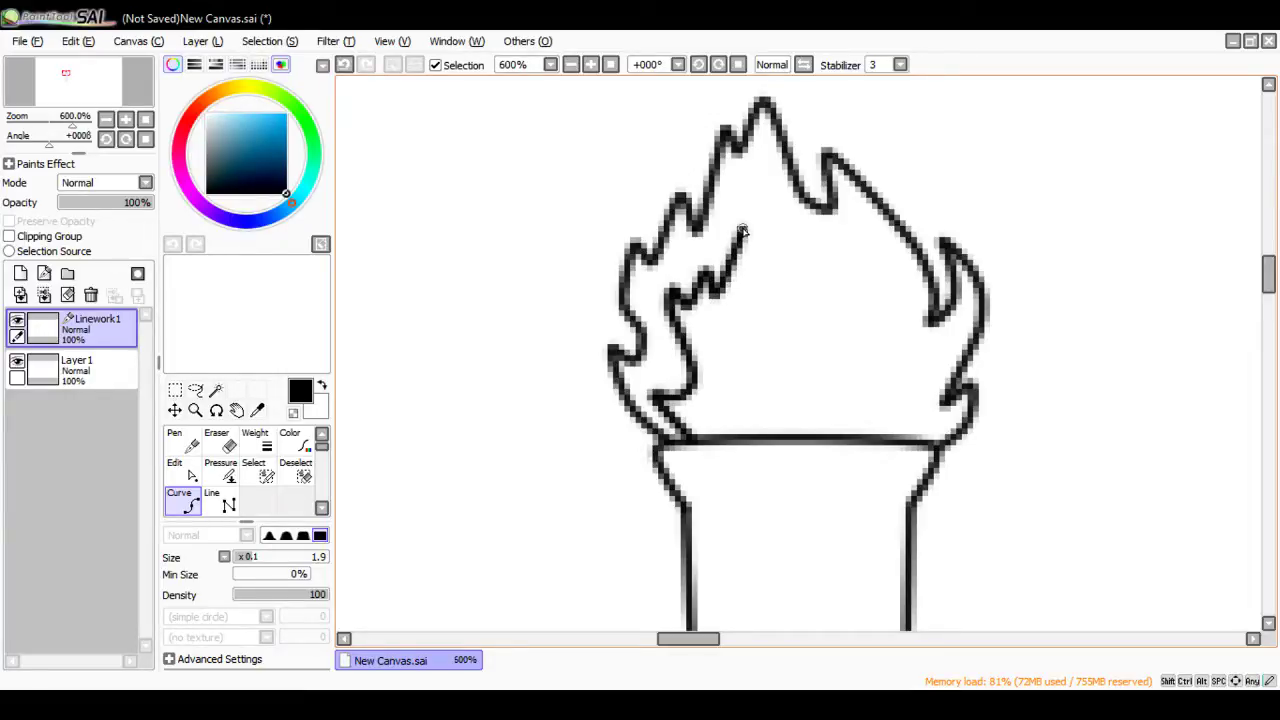
Step: Extend the inner flame through a small tip to its highest peak and down to a valley point, replacing a misplaced point
click(742, 231)
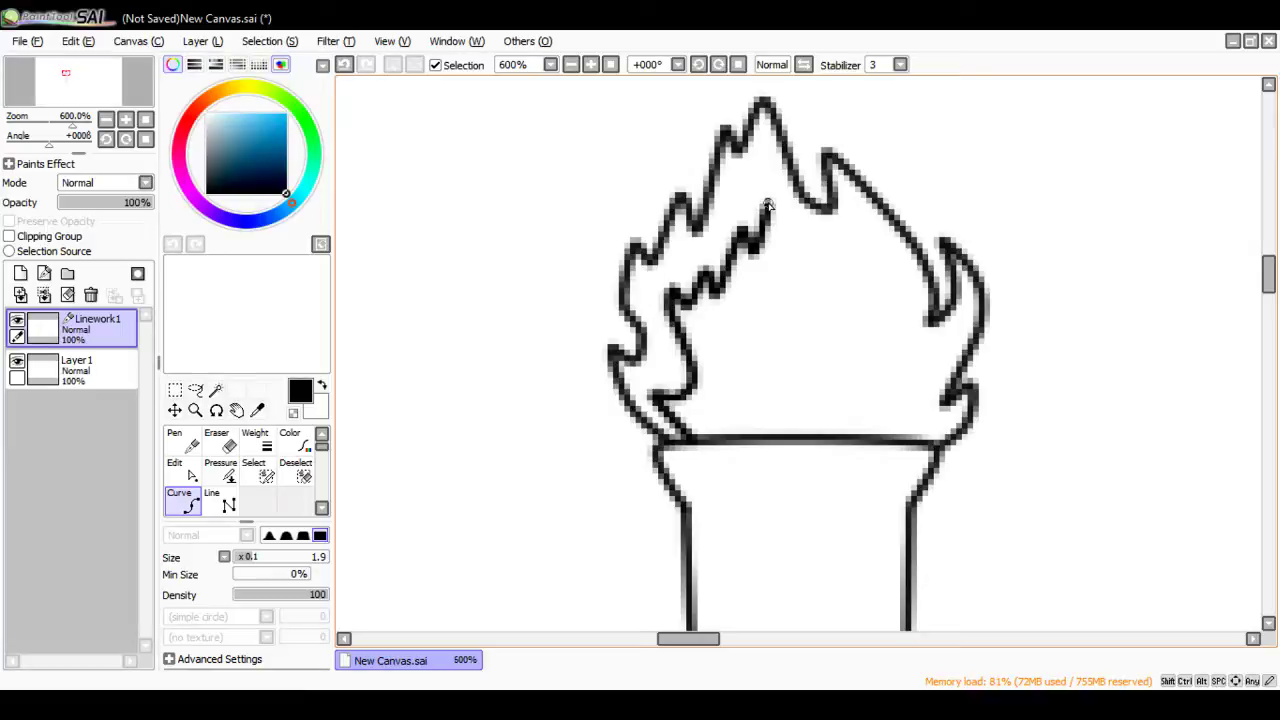
click(768, 205)
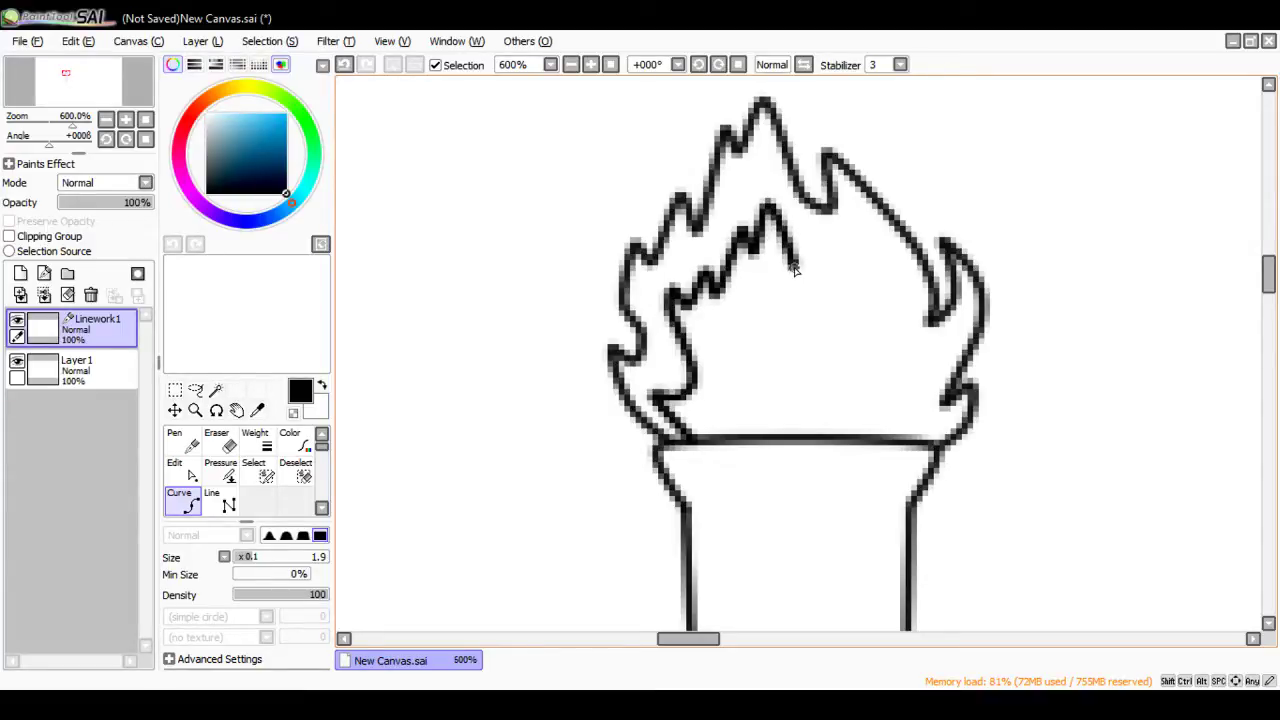
click(785, 256)
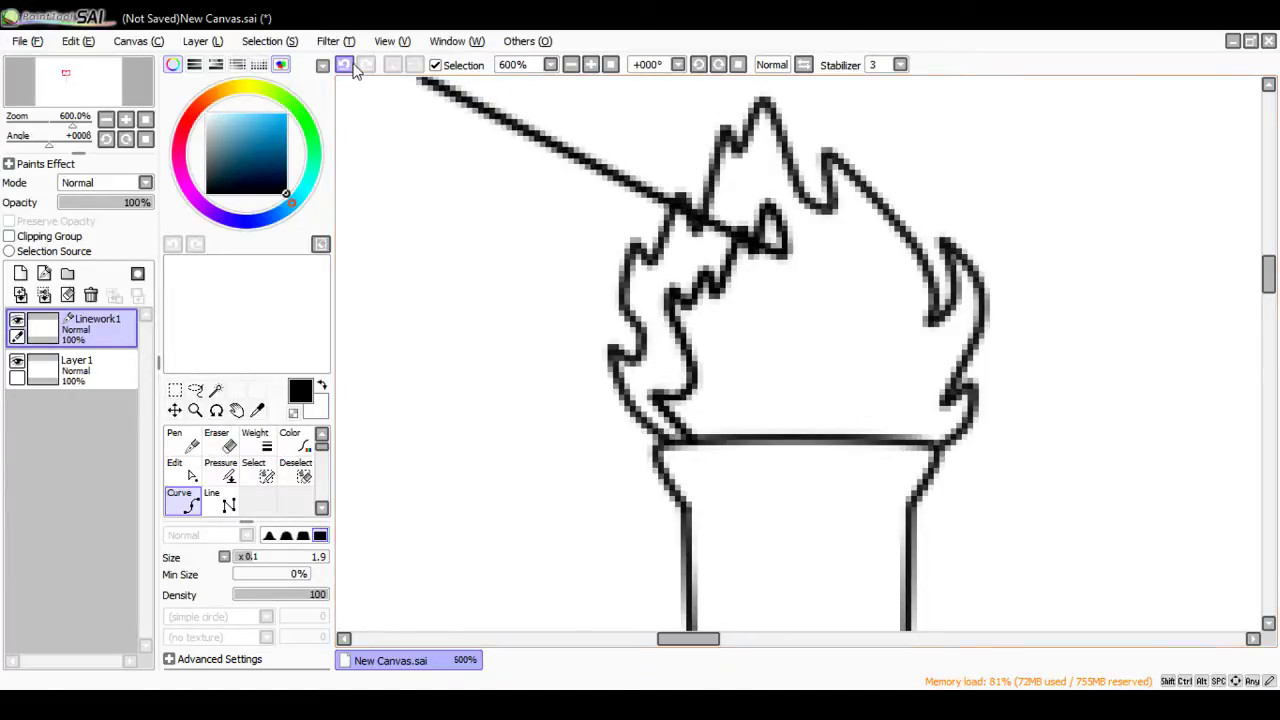
click(343, 64)
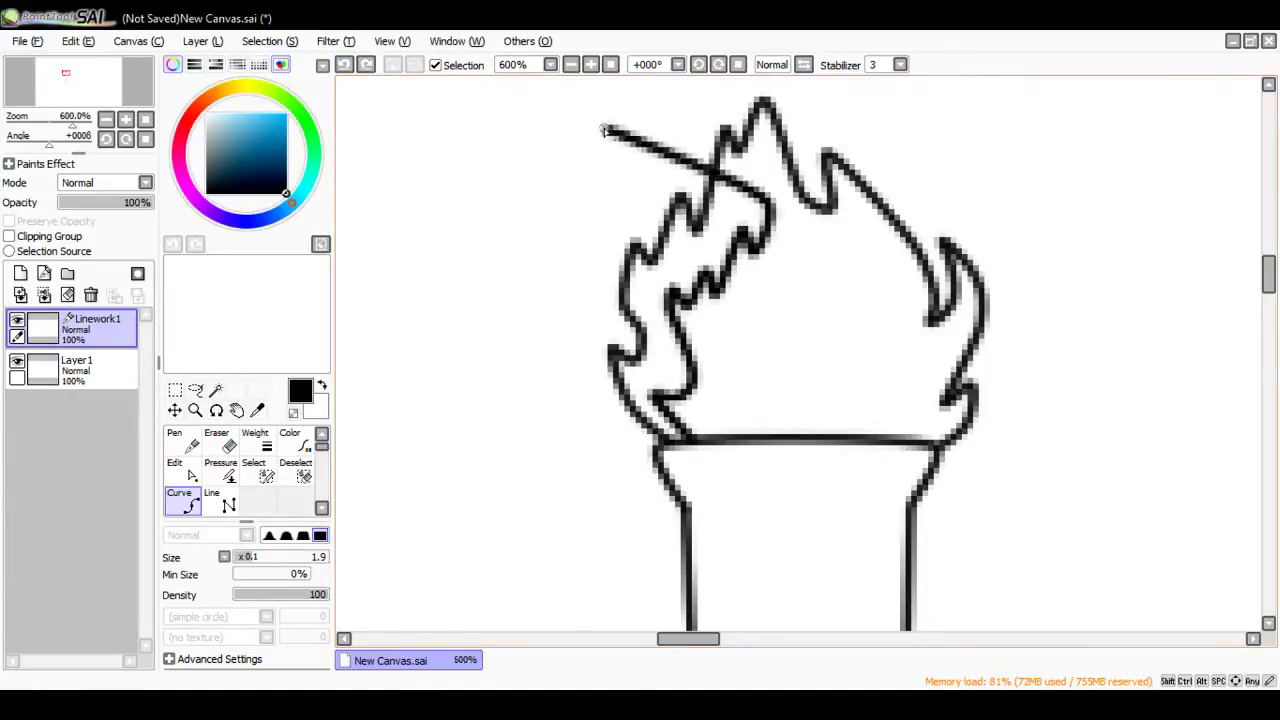
click(800, 261)
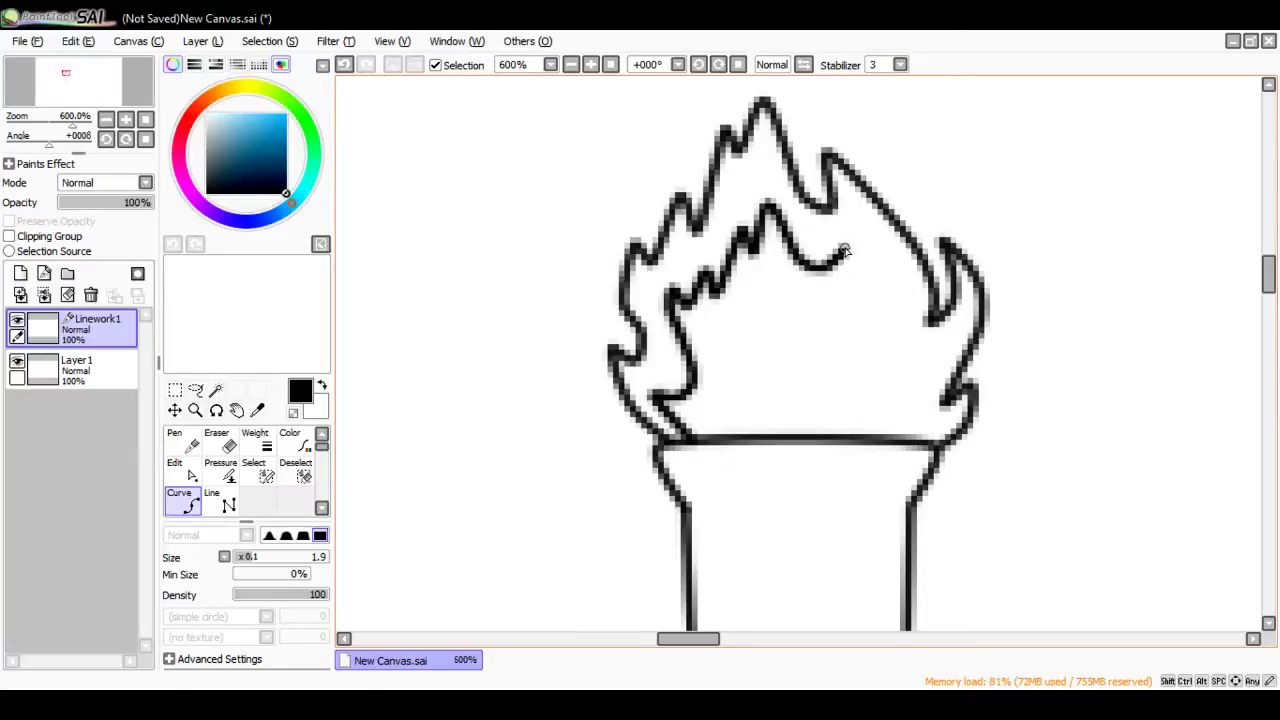
Step: Continue the inner flame across the shallow valley to a second pointed tip and curve its right edge downward
click(855, 248)
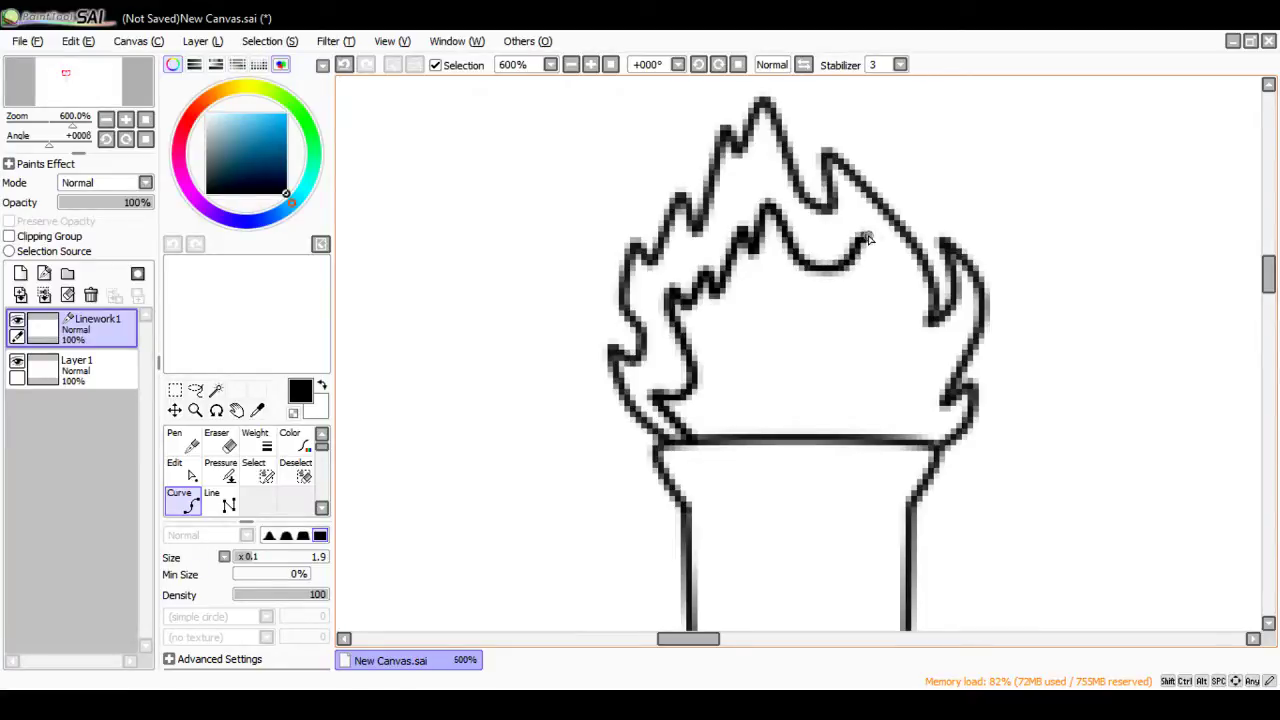
click(862, 232)
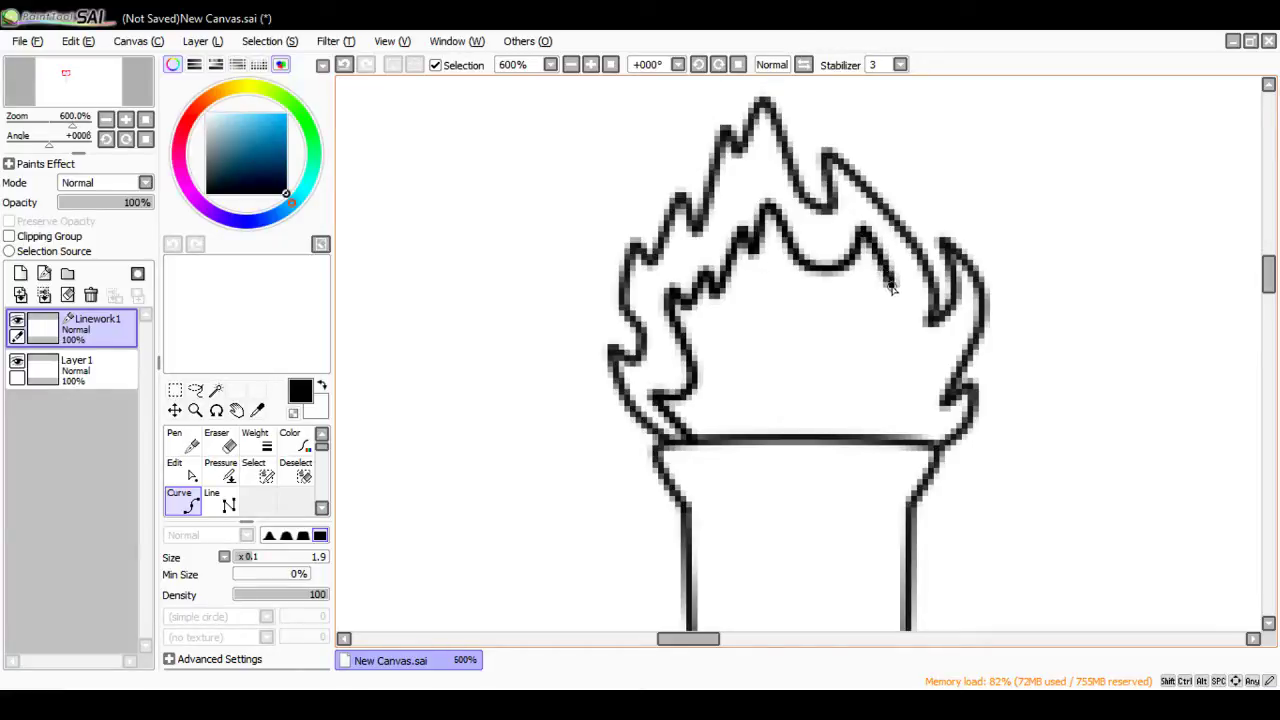
click(895, 305)
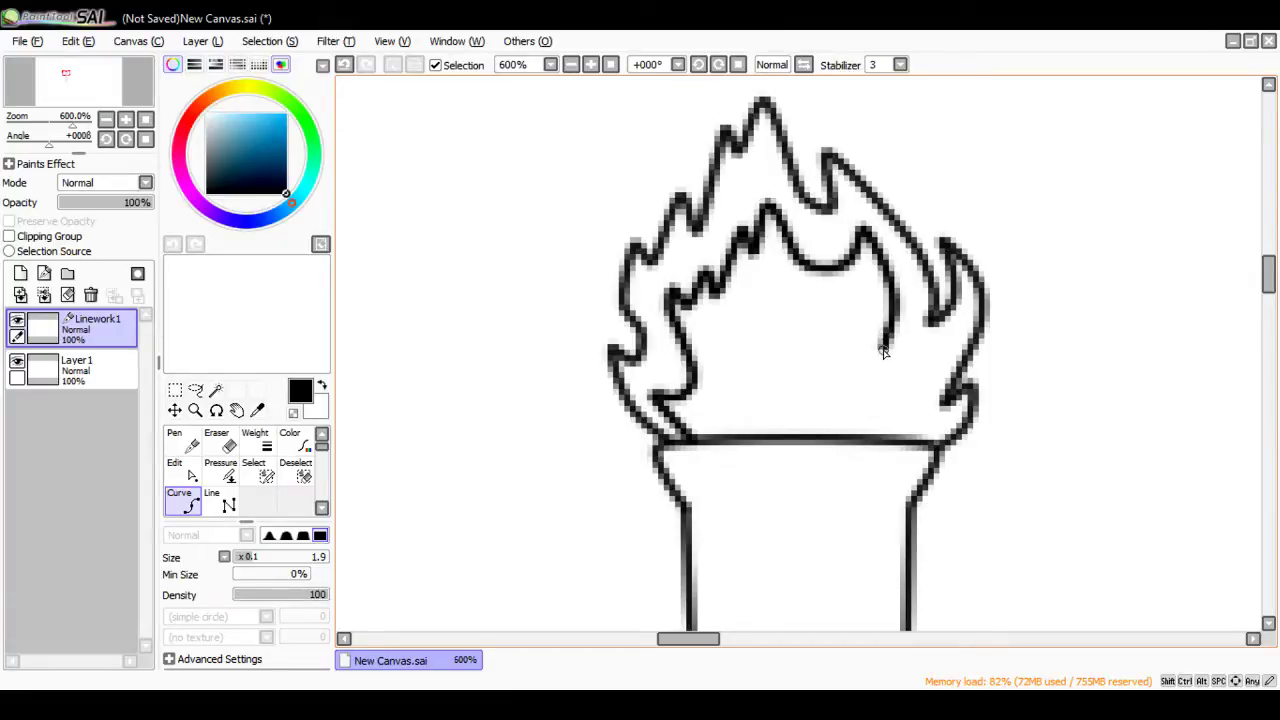
click(882, 350)
Step: Add a notch, an outward tip and a second notch and tip to the inner flame's right edge, ending the curve on the rim
click(878, 366)
click(918, 355)
click(925, 348)
click(897, 401)
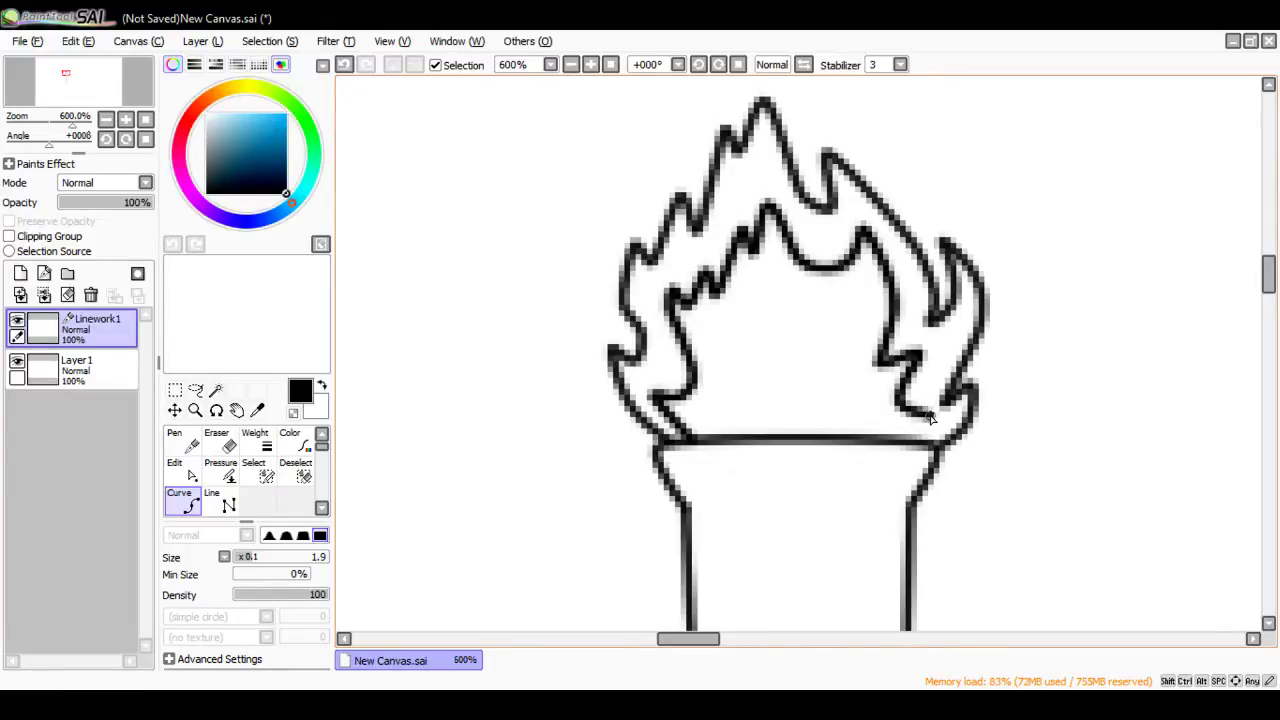
click(928, 417)
click(895, 443)
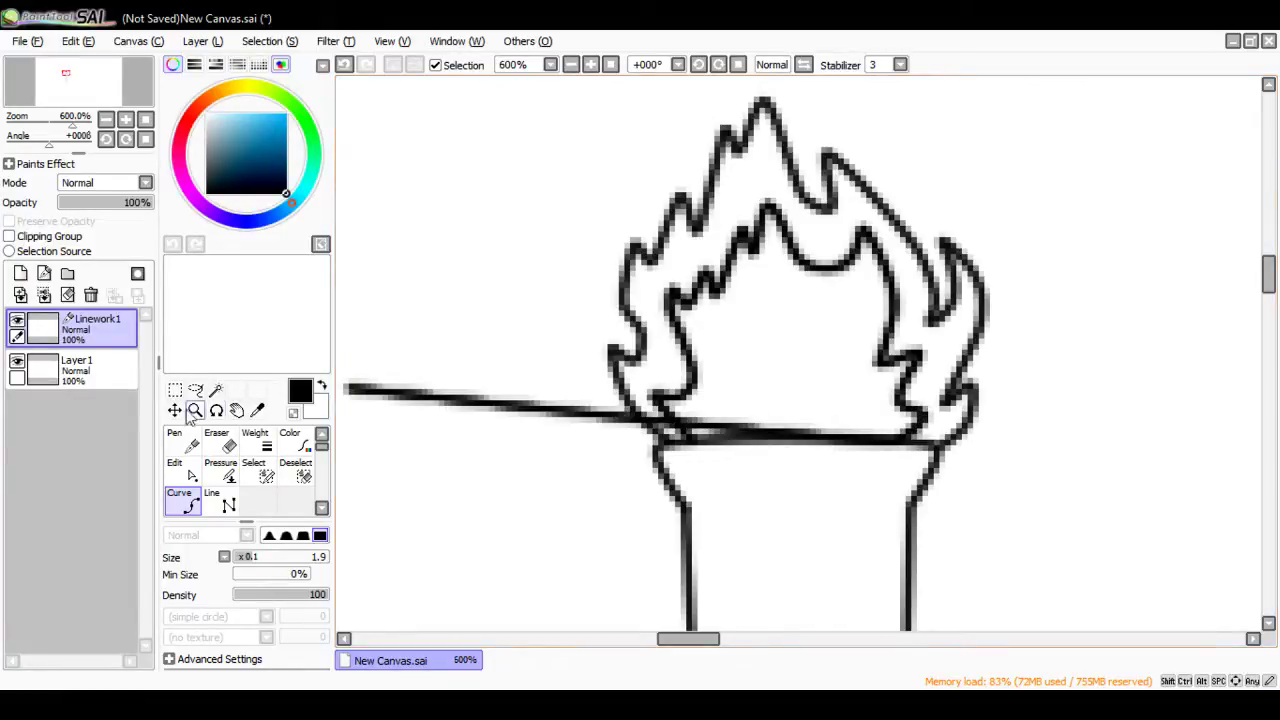
key(Escape)
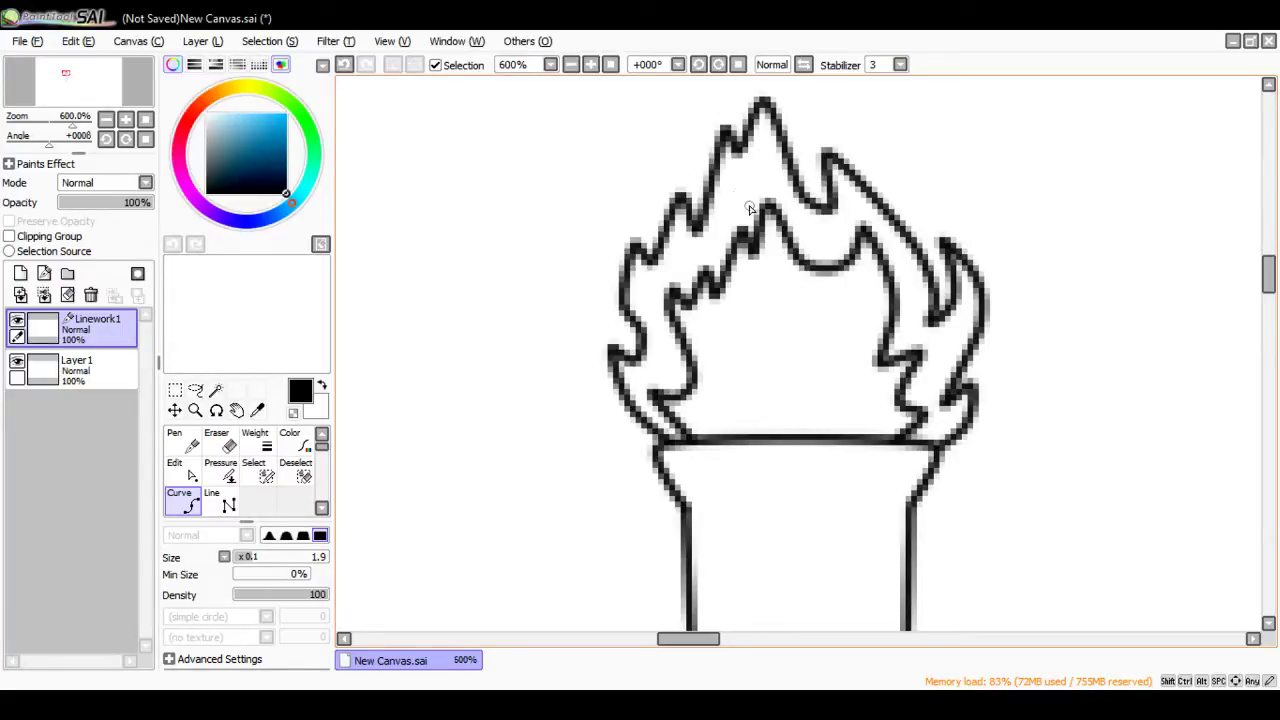
Step: Start an innermost flame curve on the rim inside the inner flame, with a low tip rising through notches to two more small tips
click(762, 440)
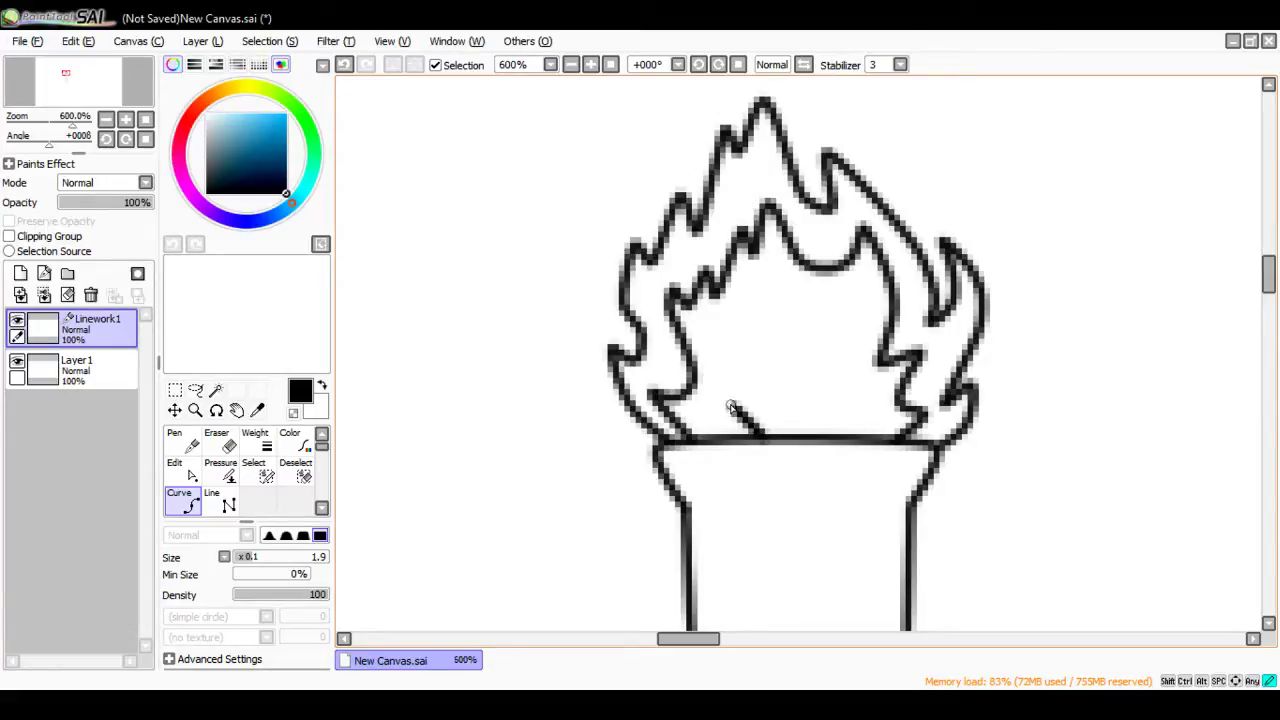
click(731, 408)
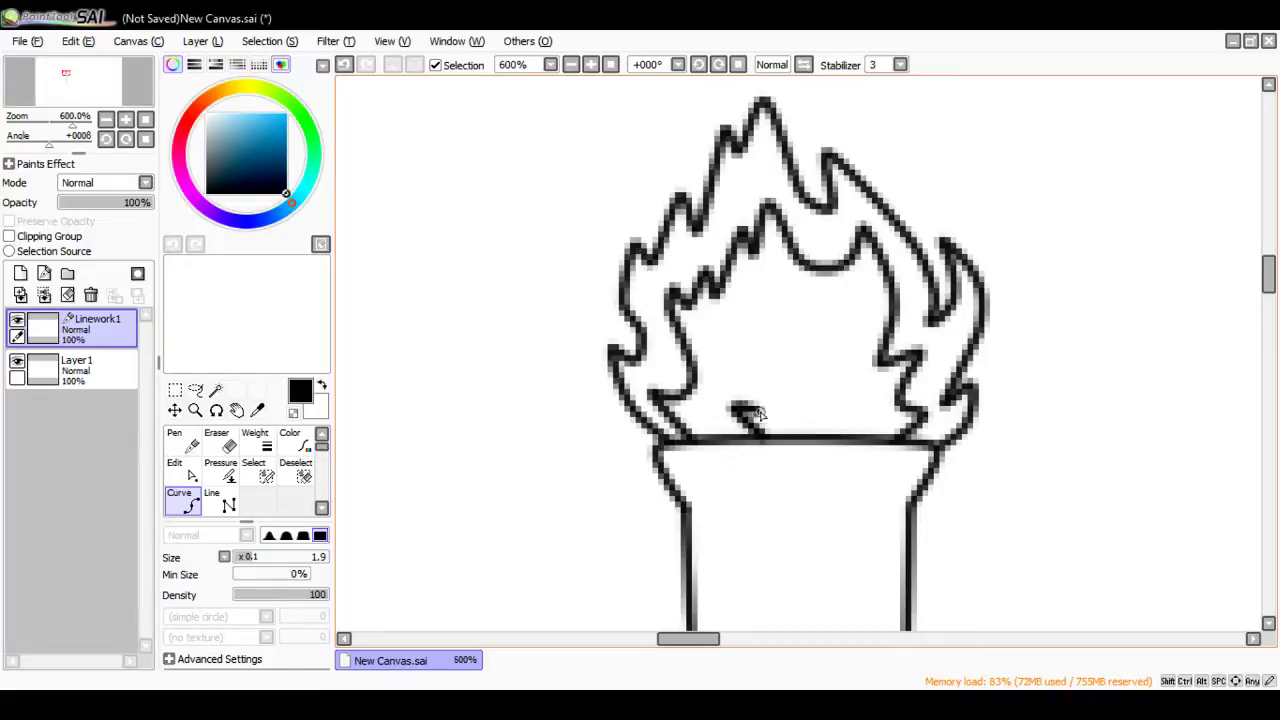
click(752, 402)
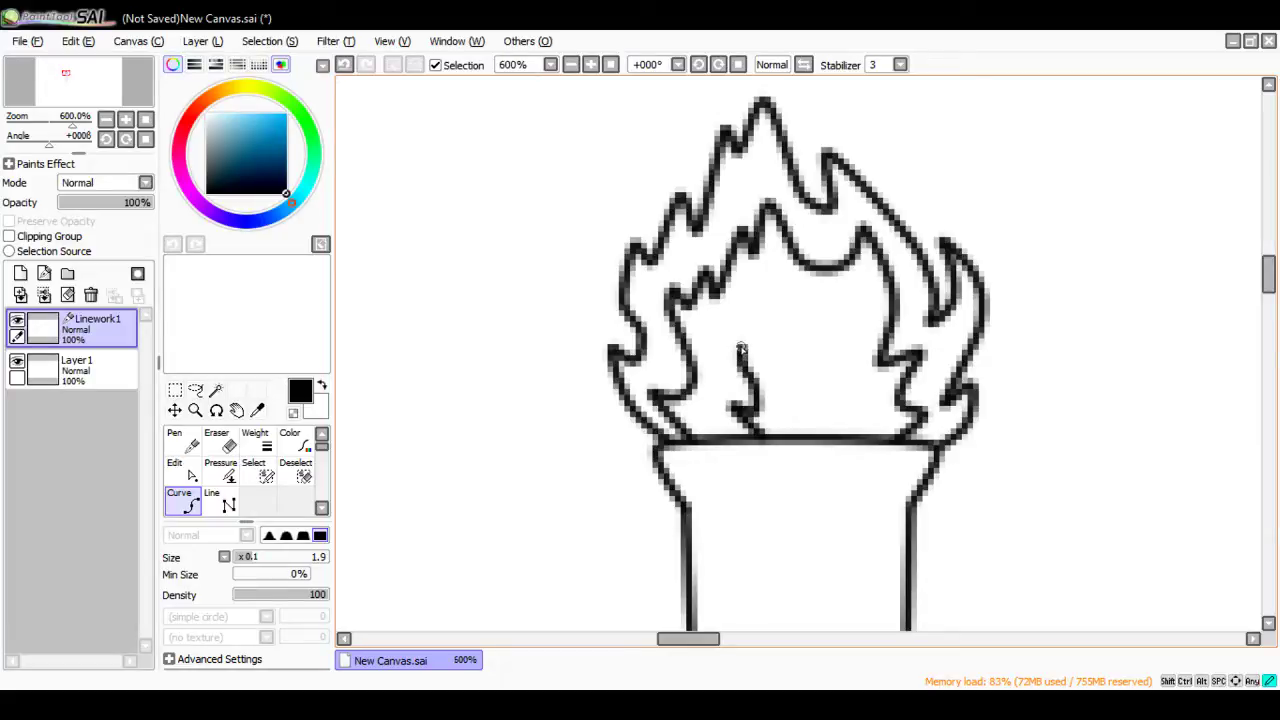
click(752, 362)
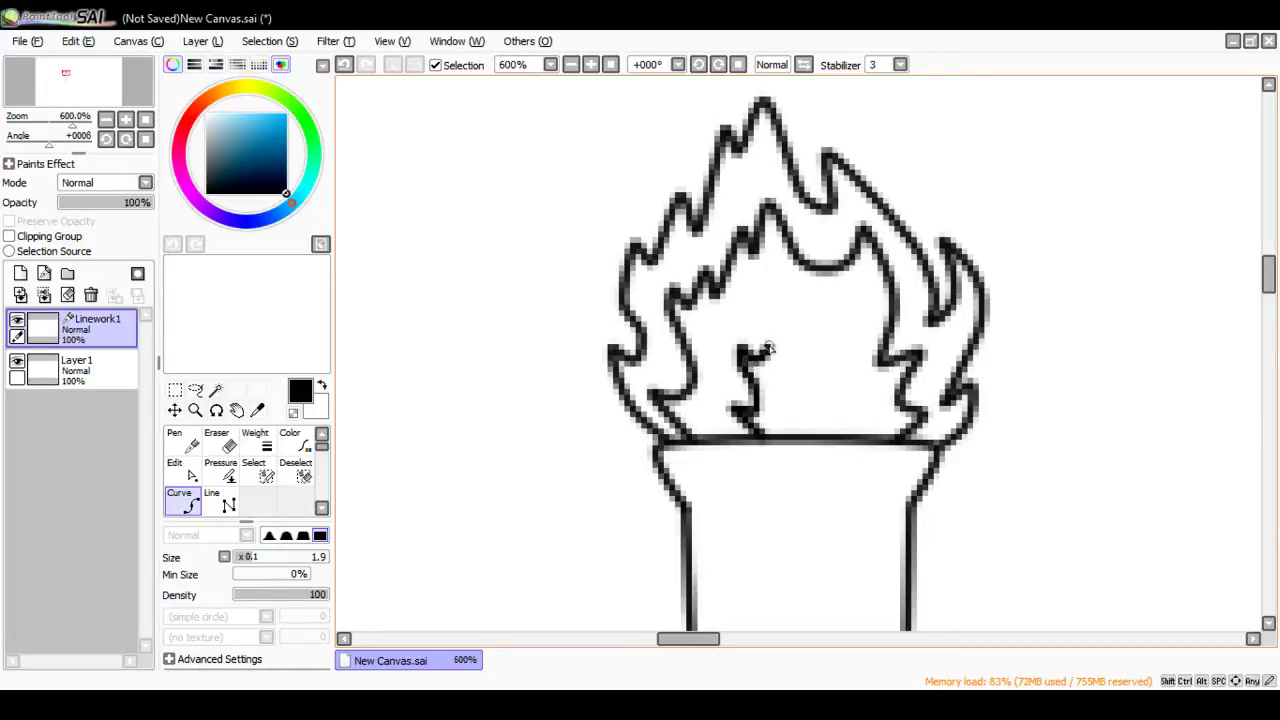
click(768, 331)
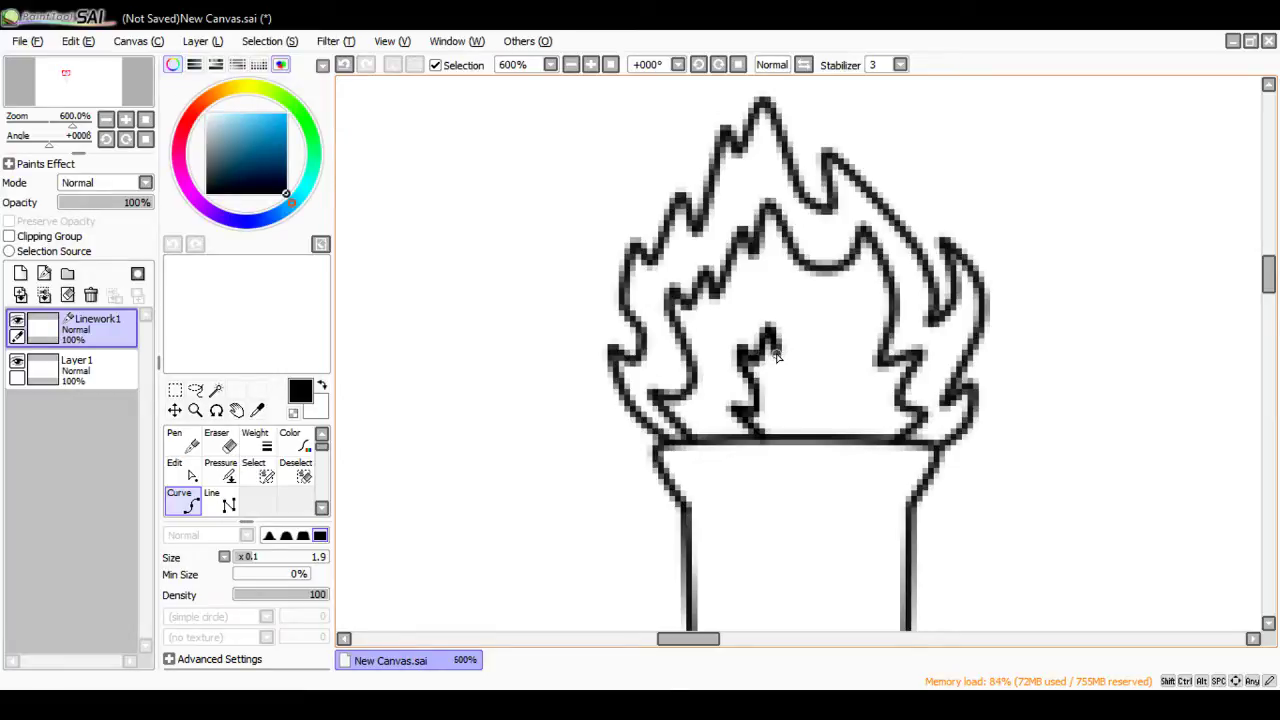
click(780, 349)
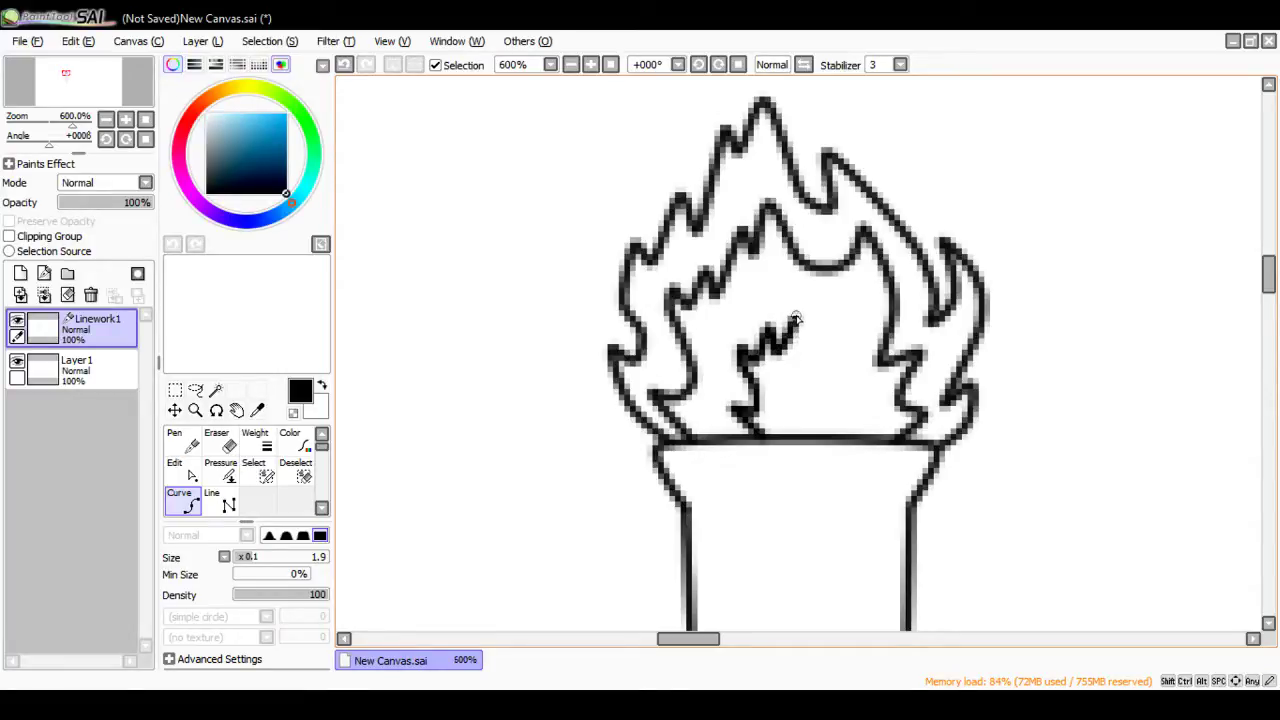
click(796, 314)
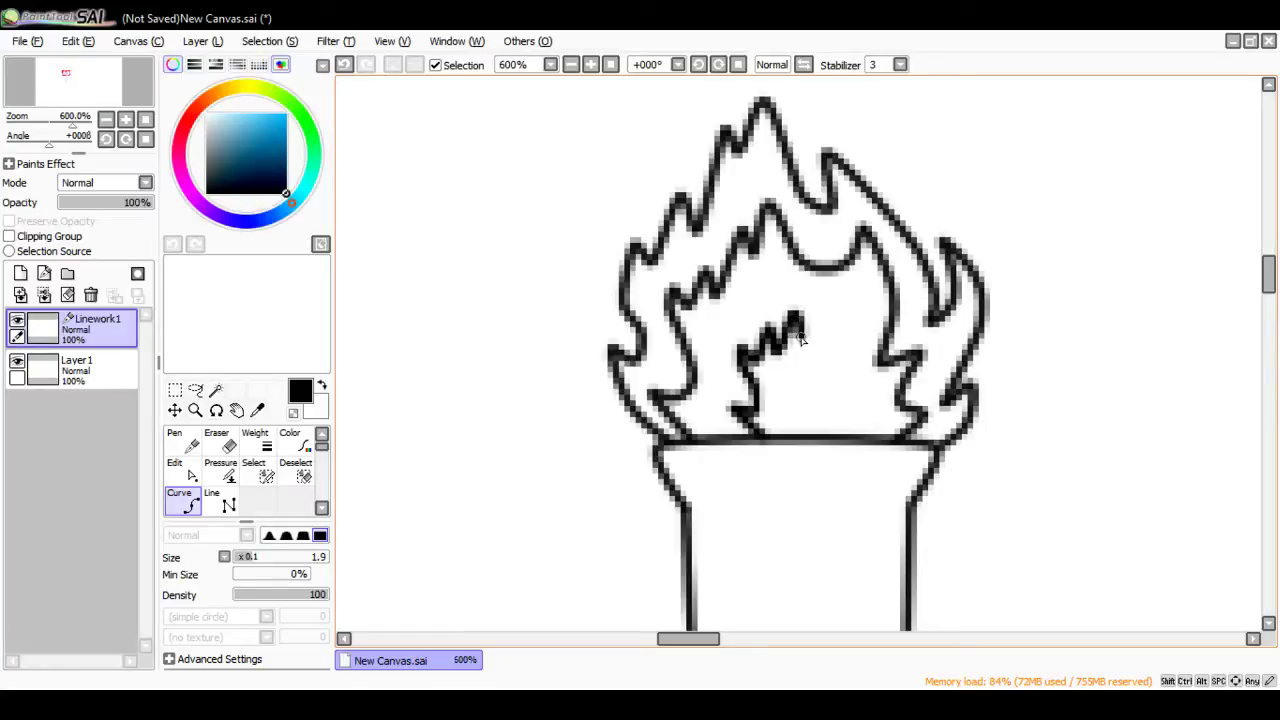
click(801, 342)
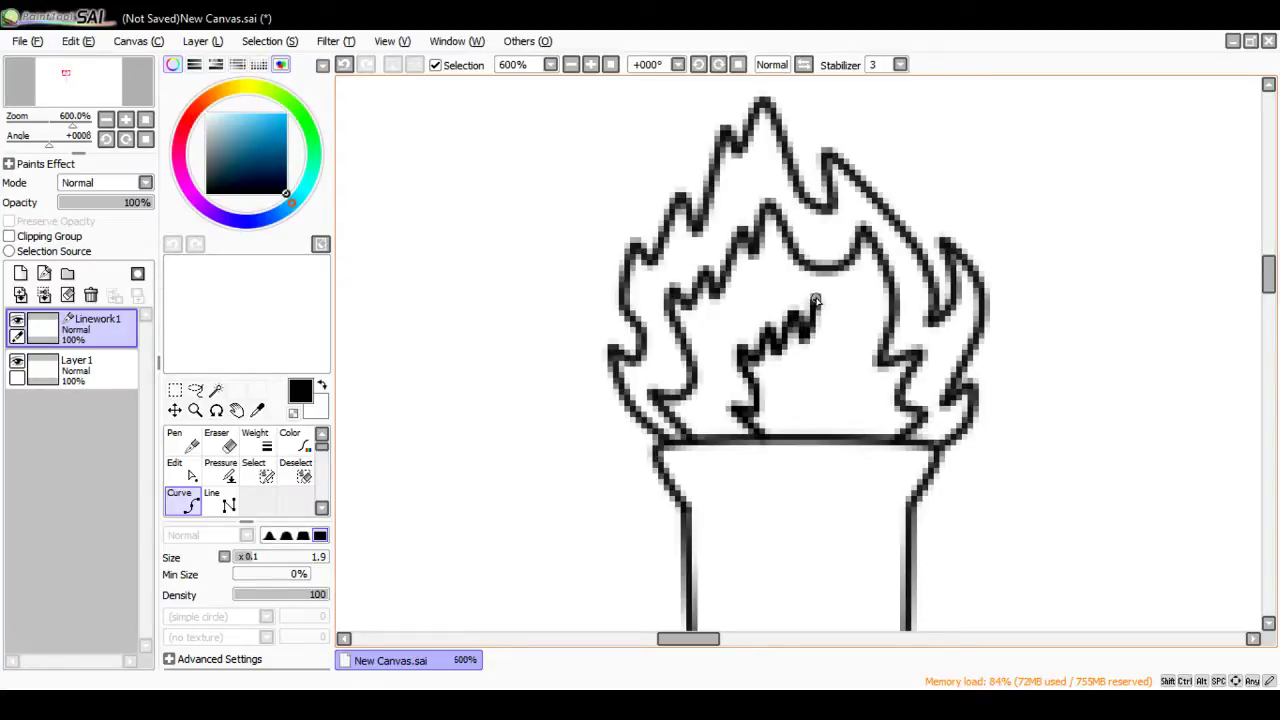
click(345, 65)
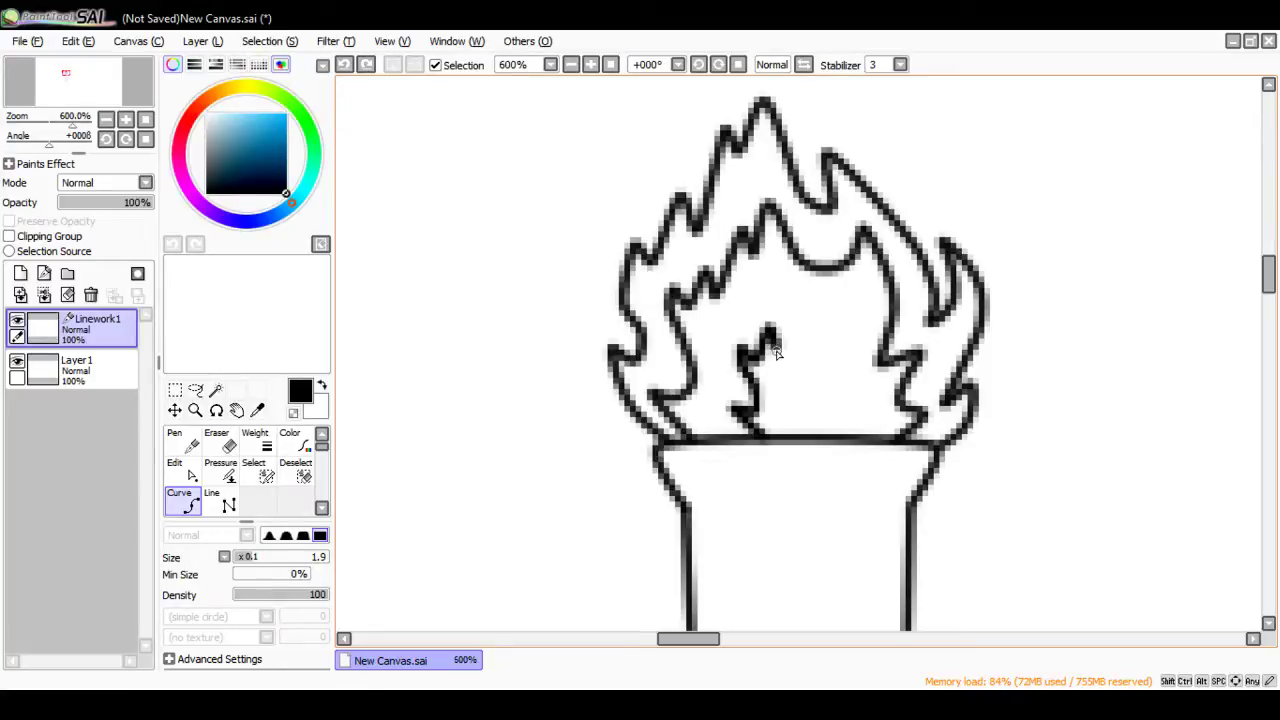
Step: Extend the innermost flame upward through a small tip to its highest peak, with a rounded dip and a second tip on the right
key(Return)
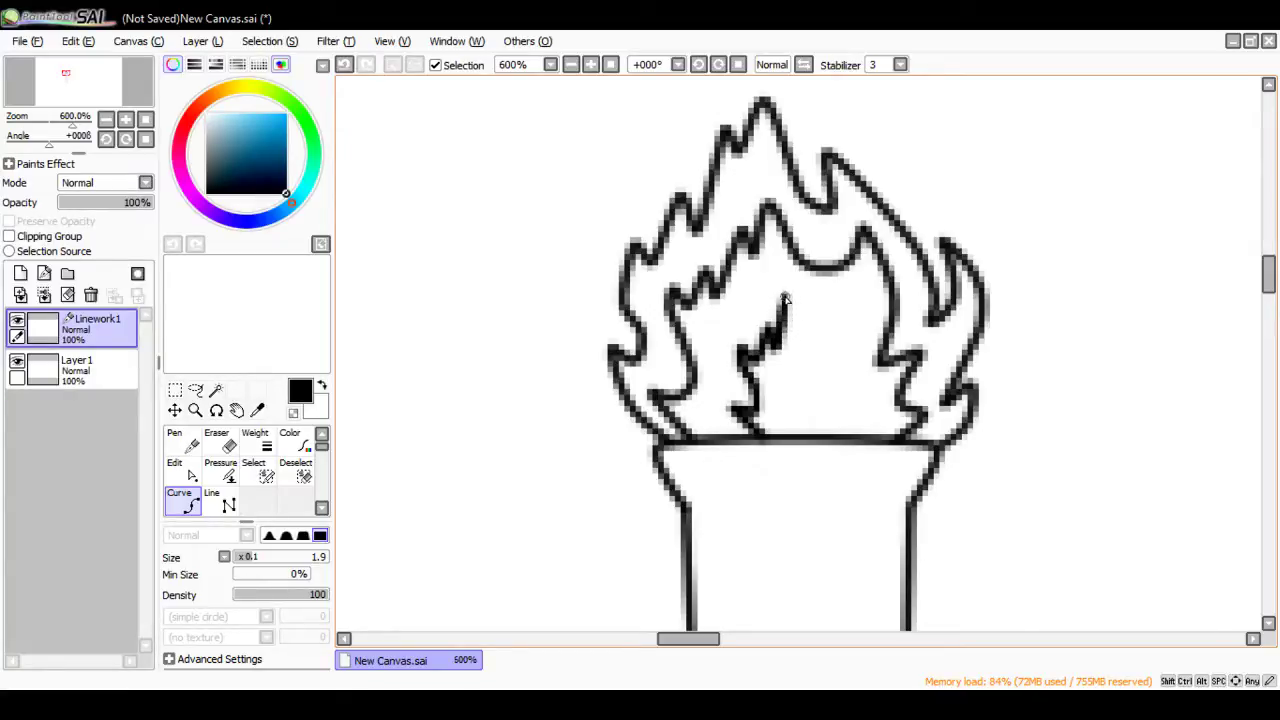
click(787, 312)
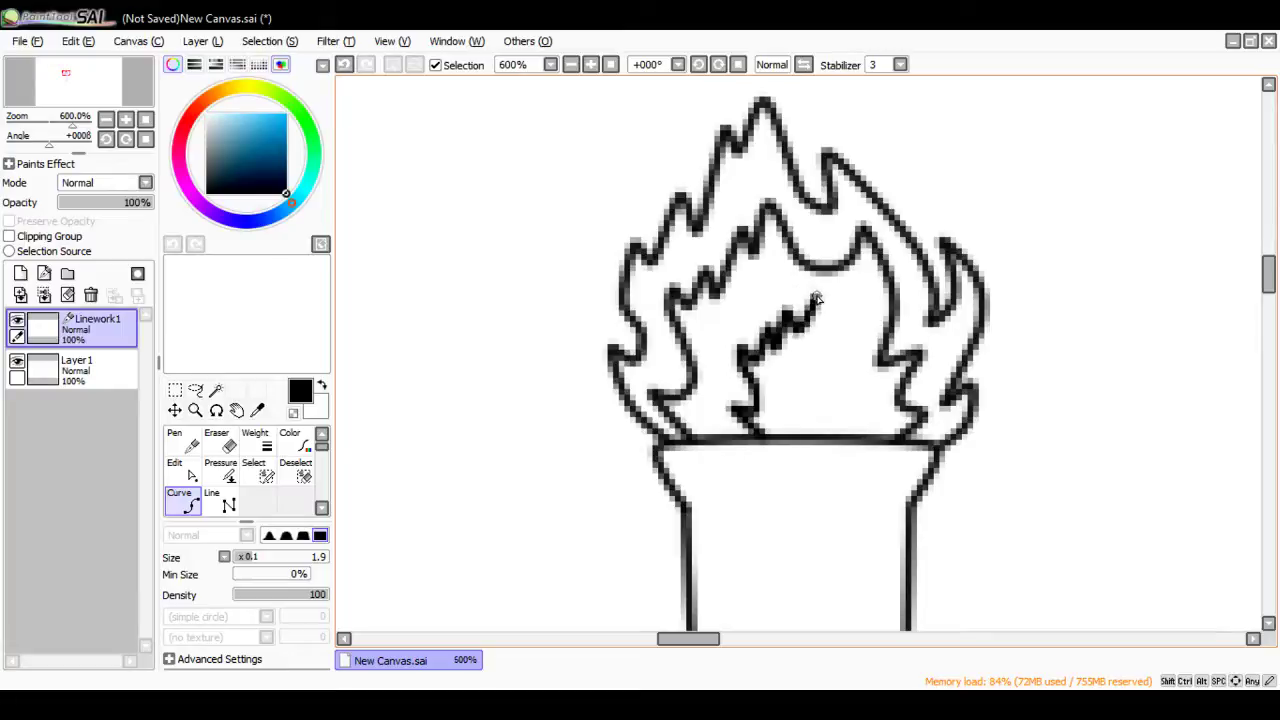
click(813, 296)
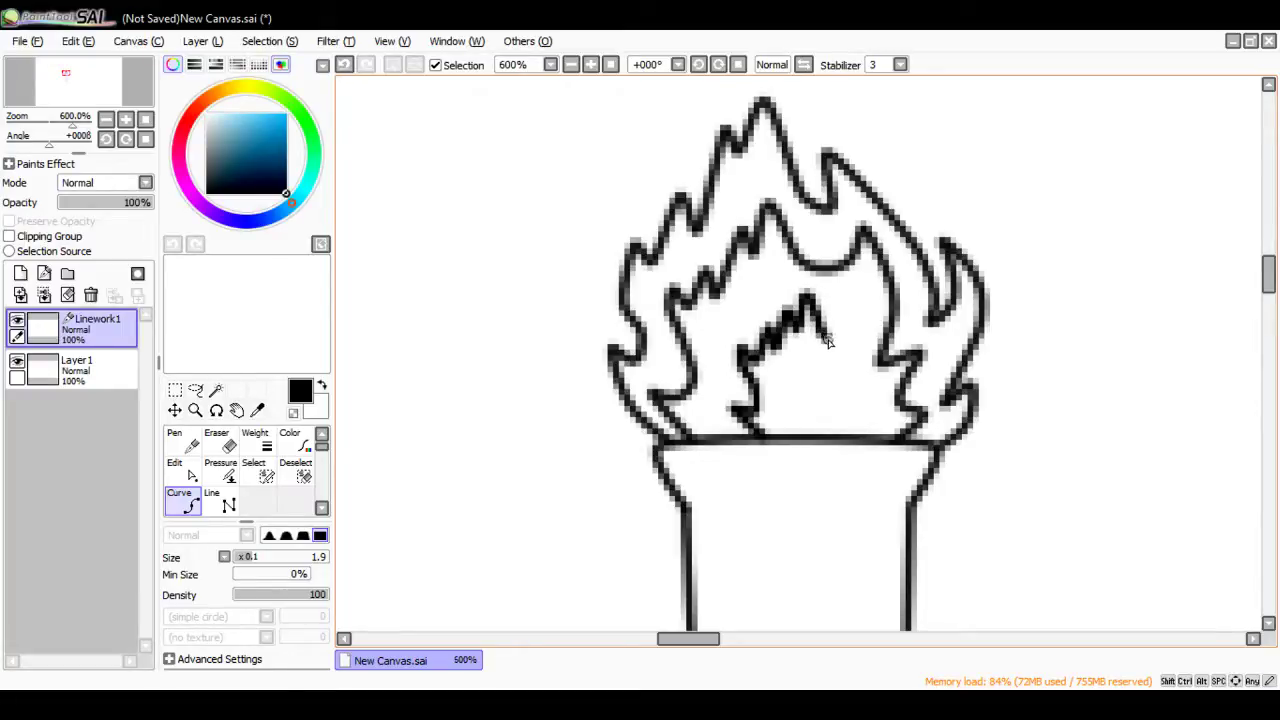
click(830, 340)
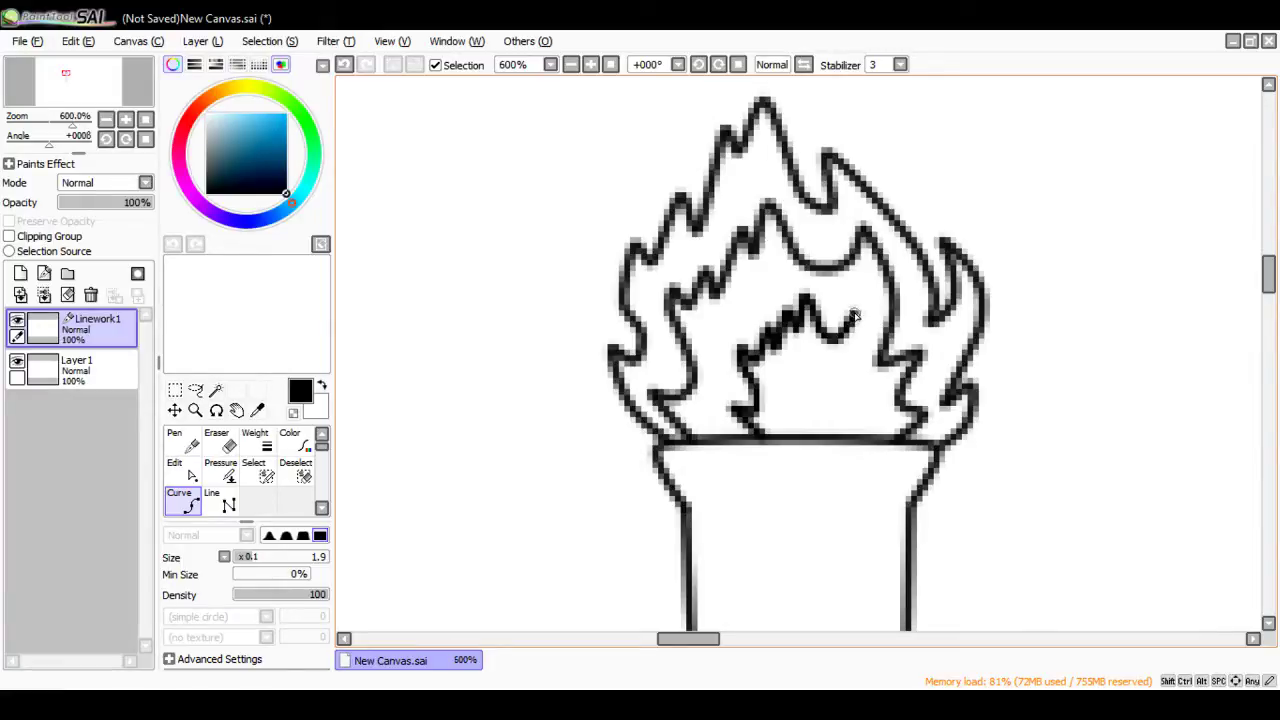
click(855, 316)
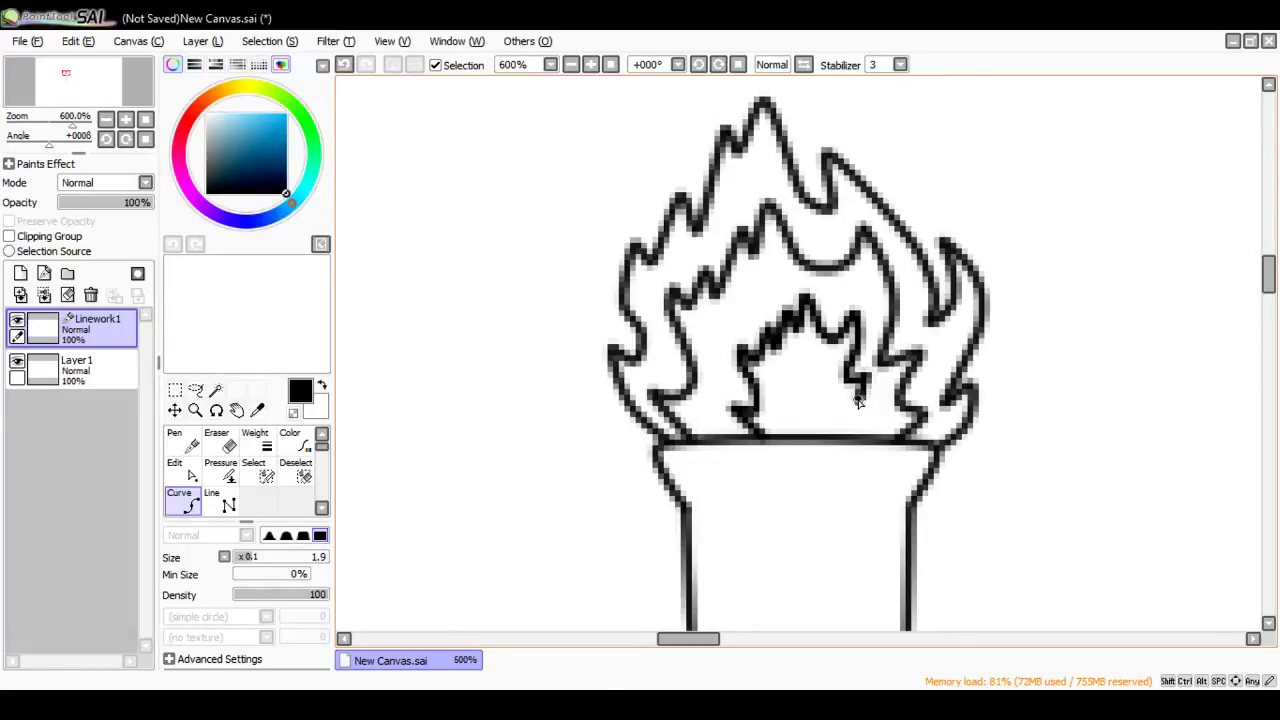
click(860, 398)
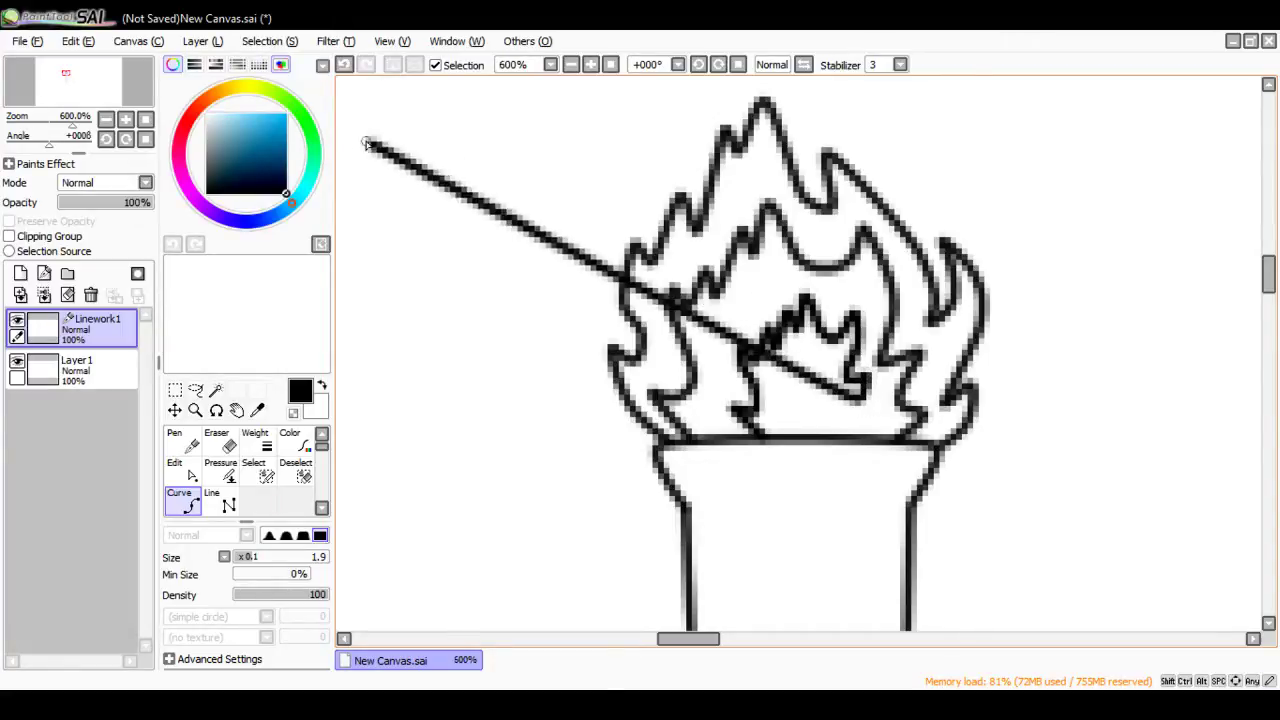
click(344, 64)
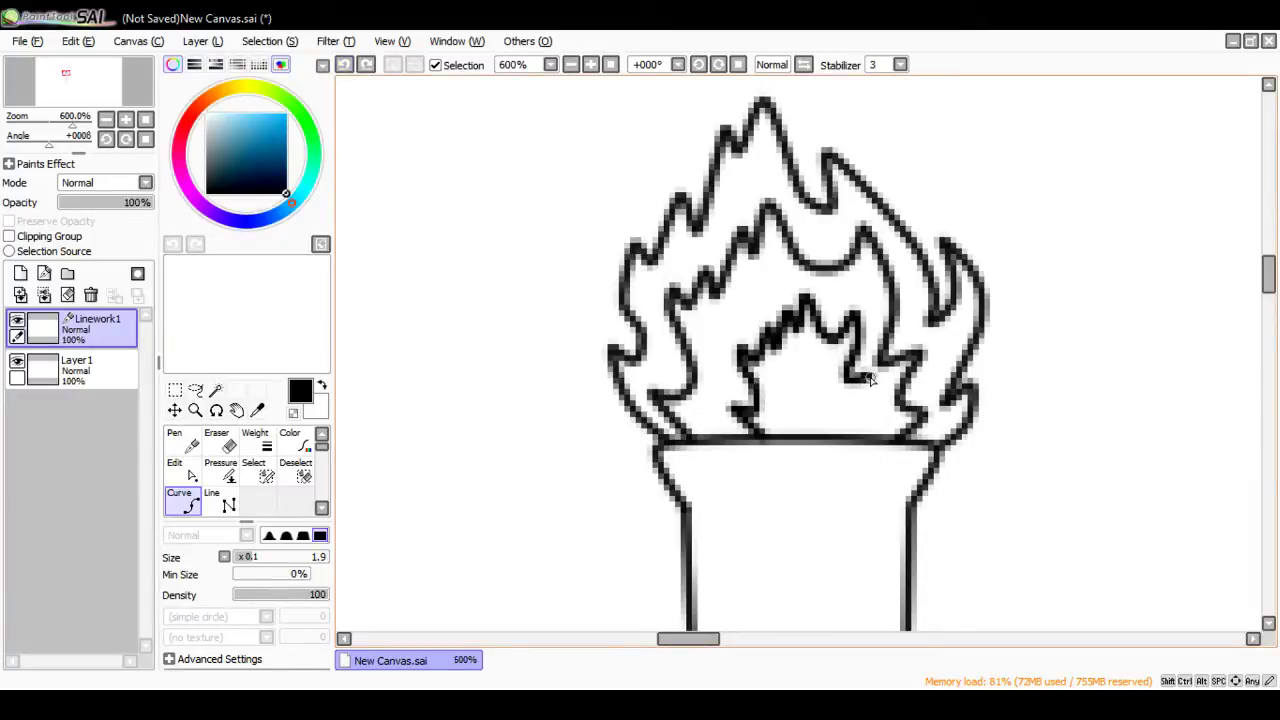
click(345, 66)
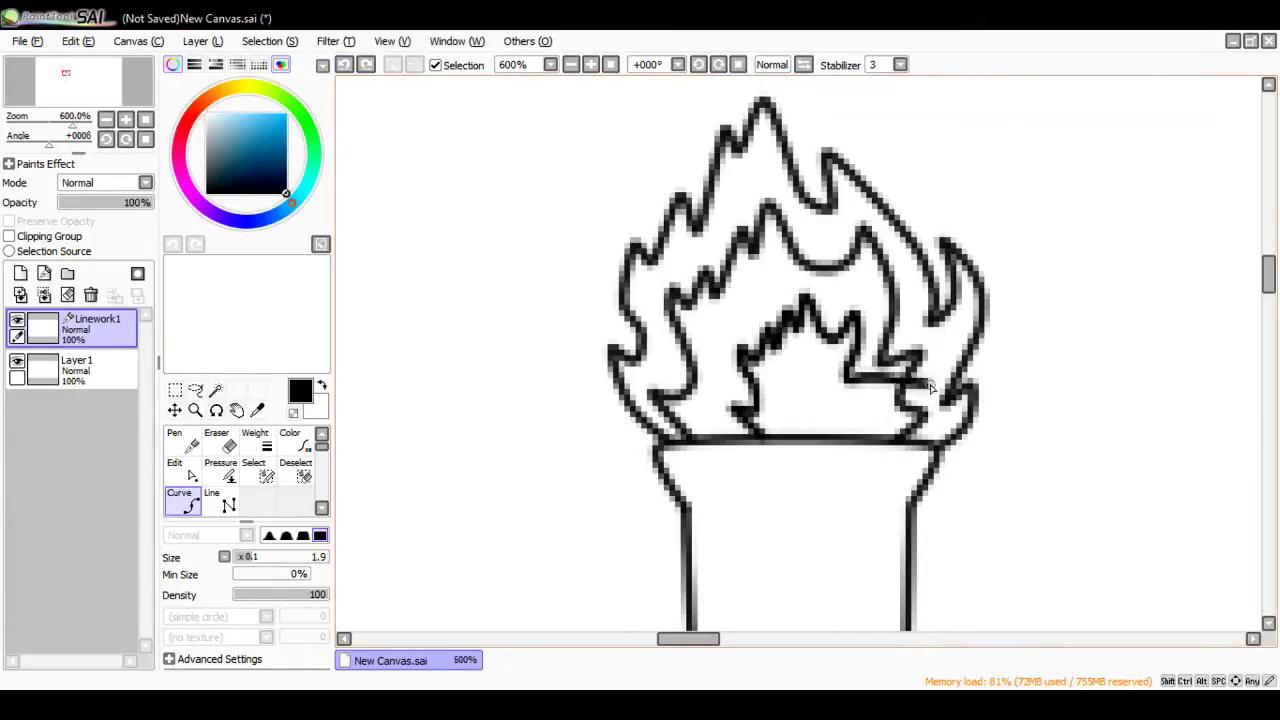
click(856, 399)
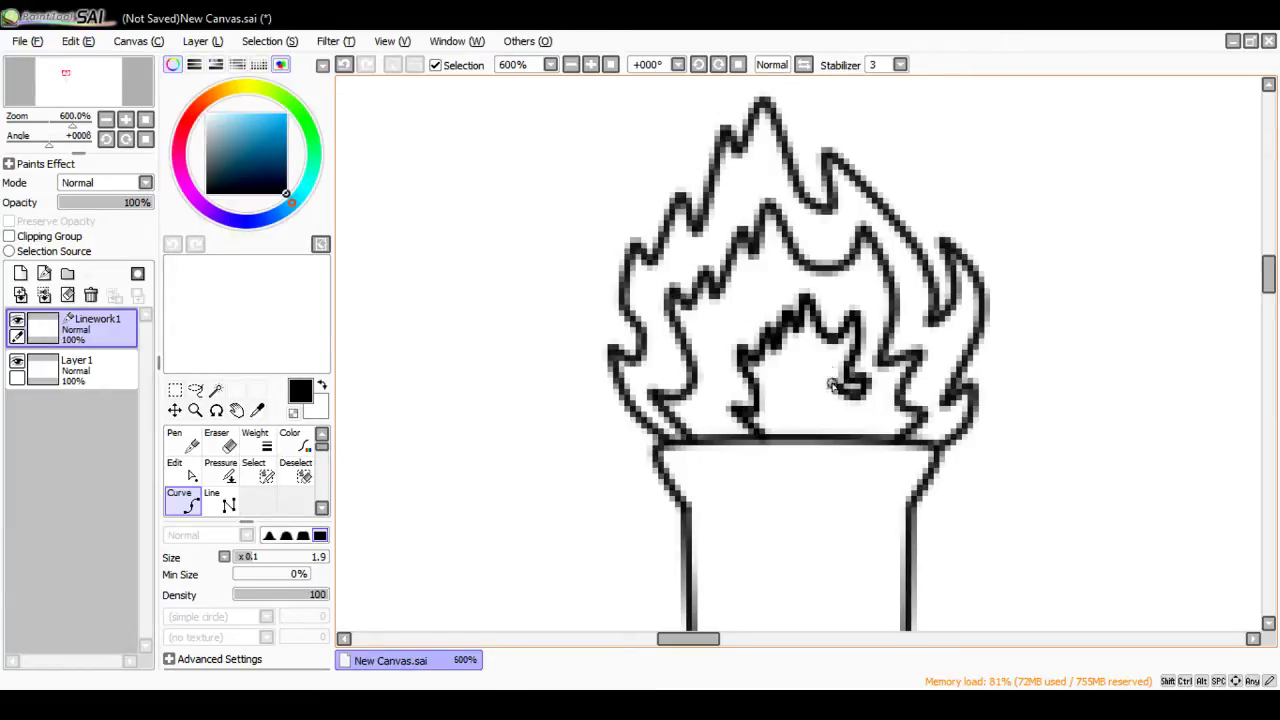
click(344, 66)
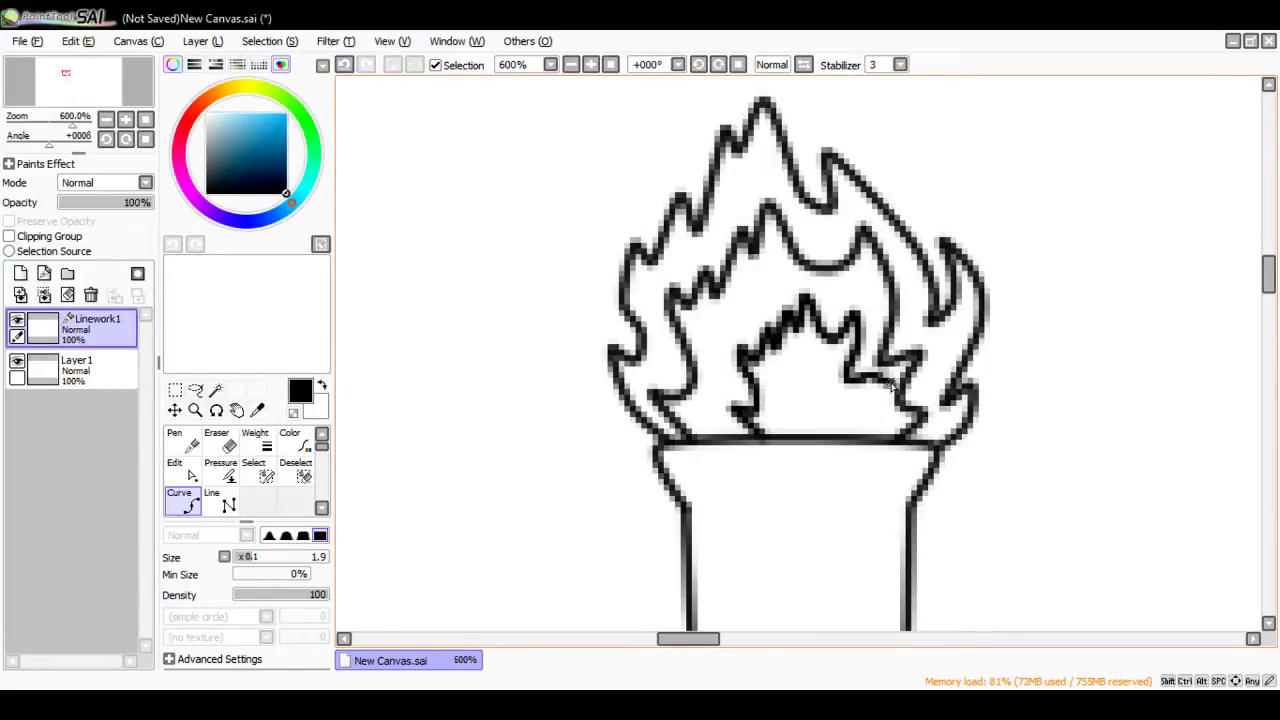
key(ctrl+z)
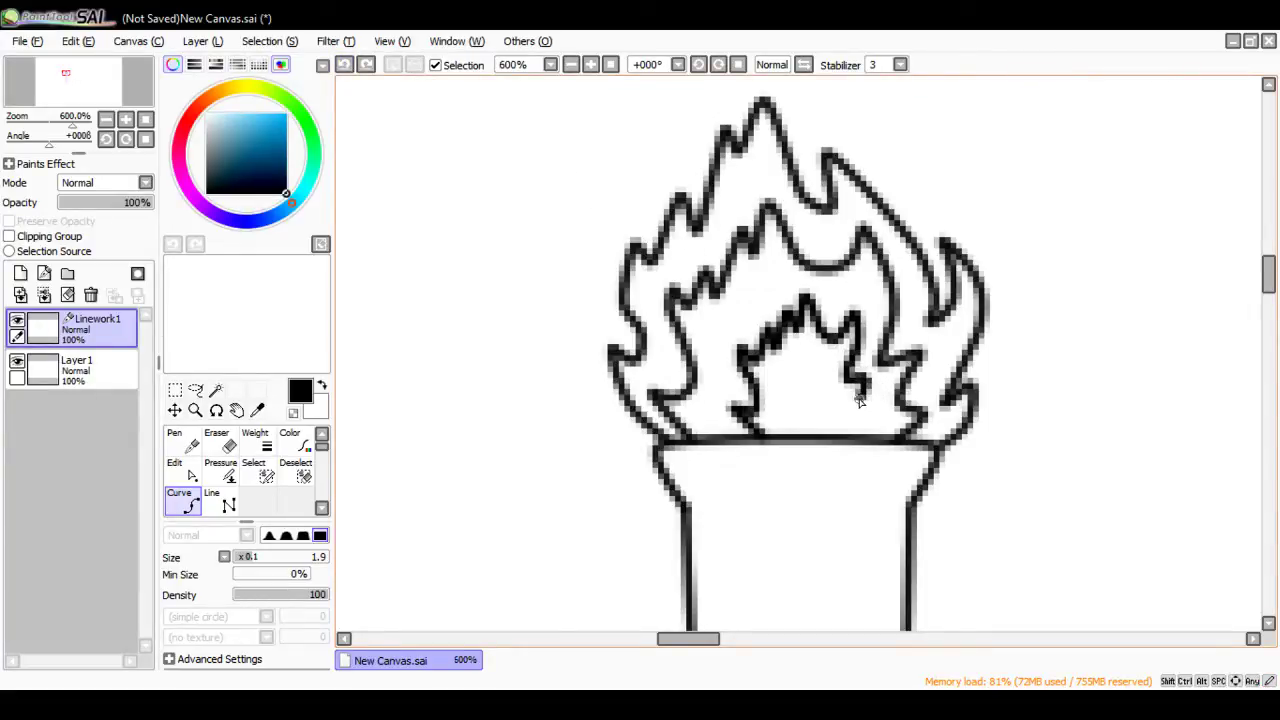
click(852, 380)
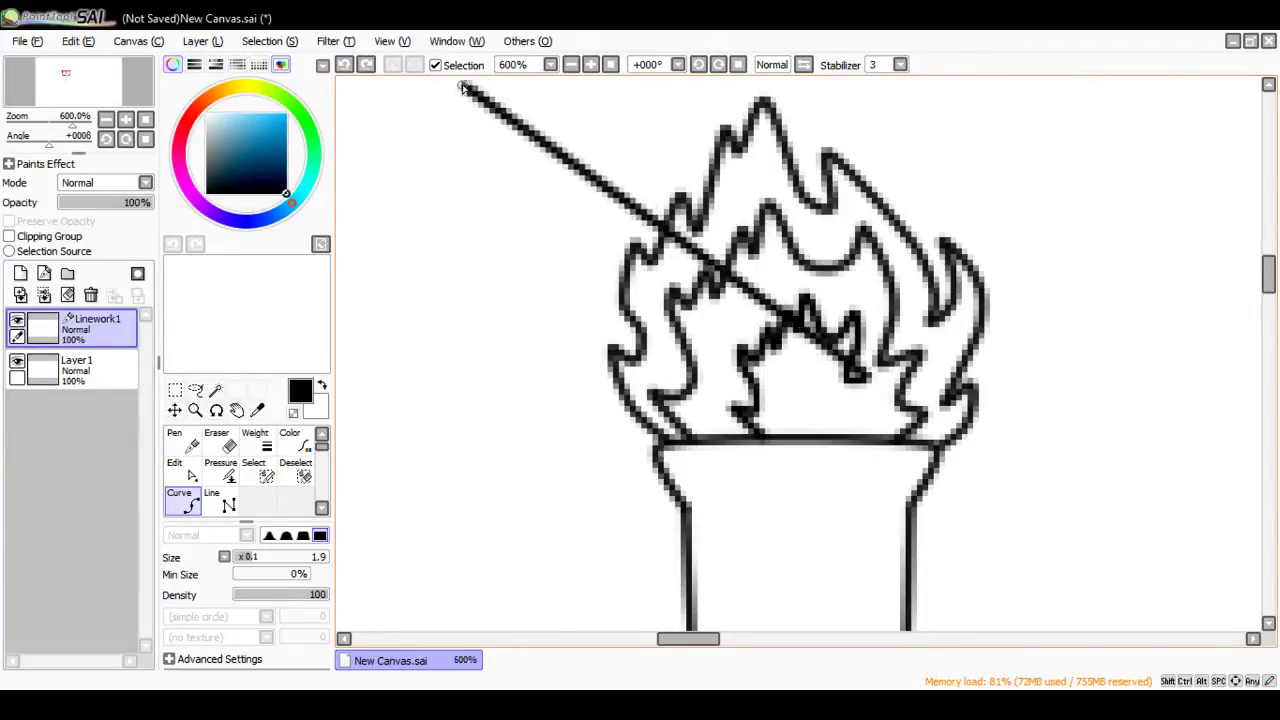
Step: Bring the innermost flame's right edge down through jagged notches to the rim, finish the curve and make Layer1 the active layer
click(855, 397)
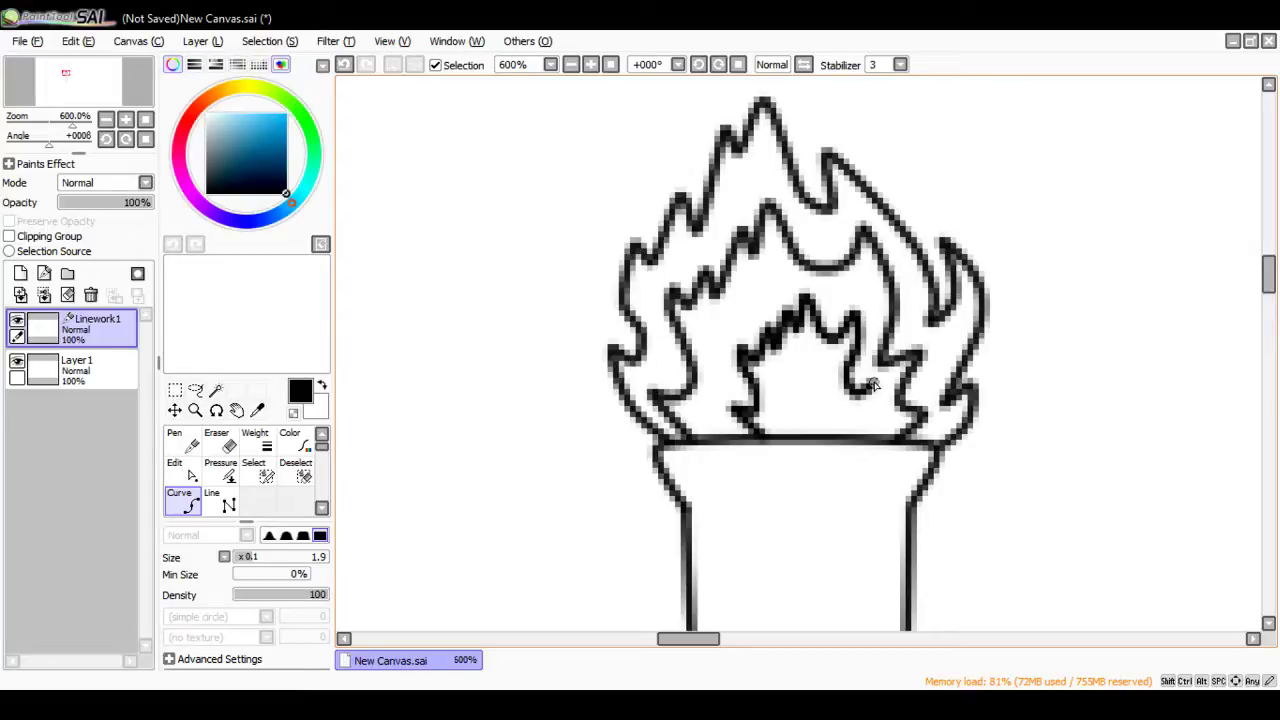
click(880, 434)
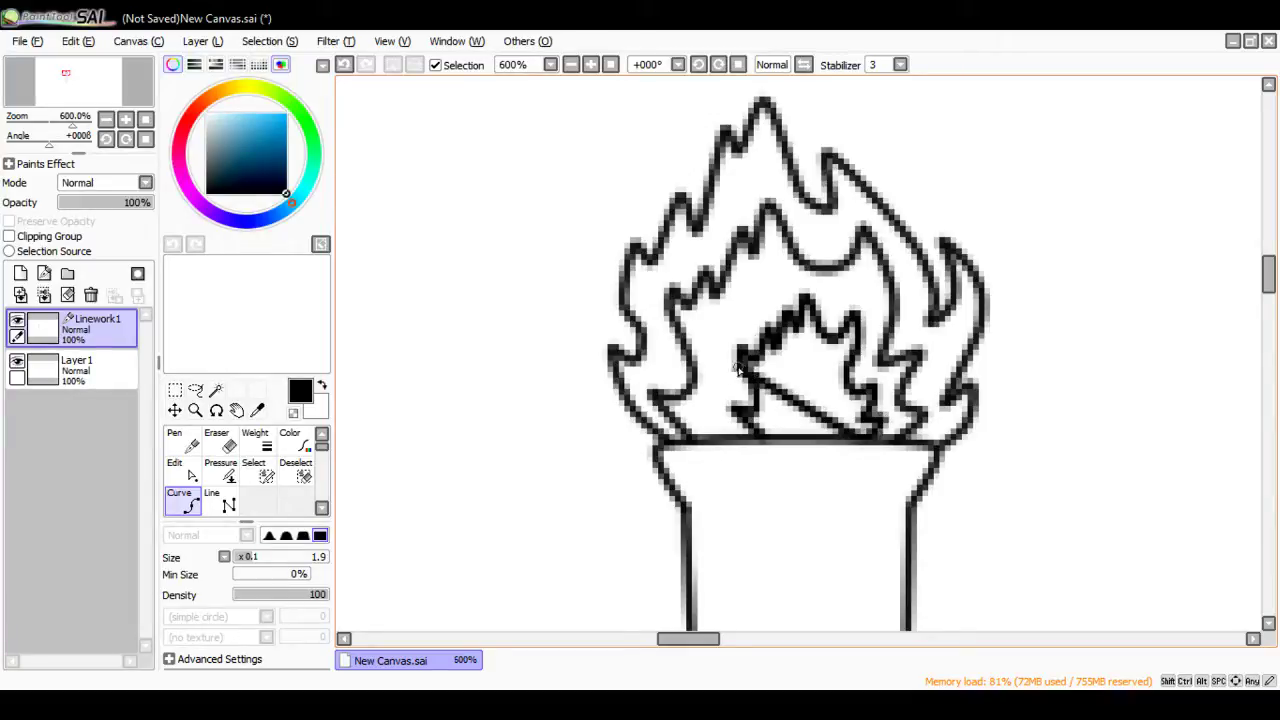
click(80, 372)
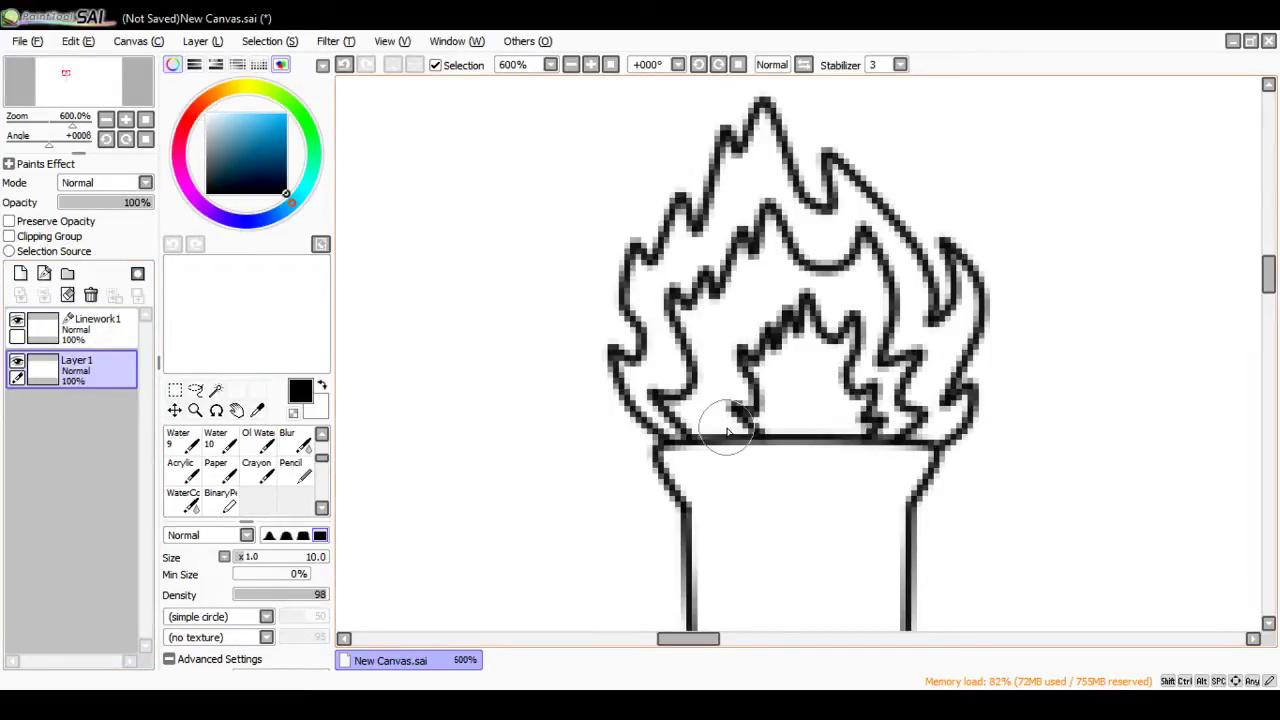
click(174, 390)
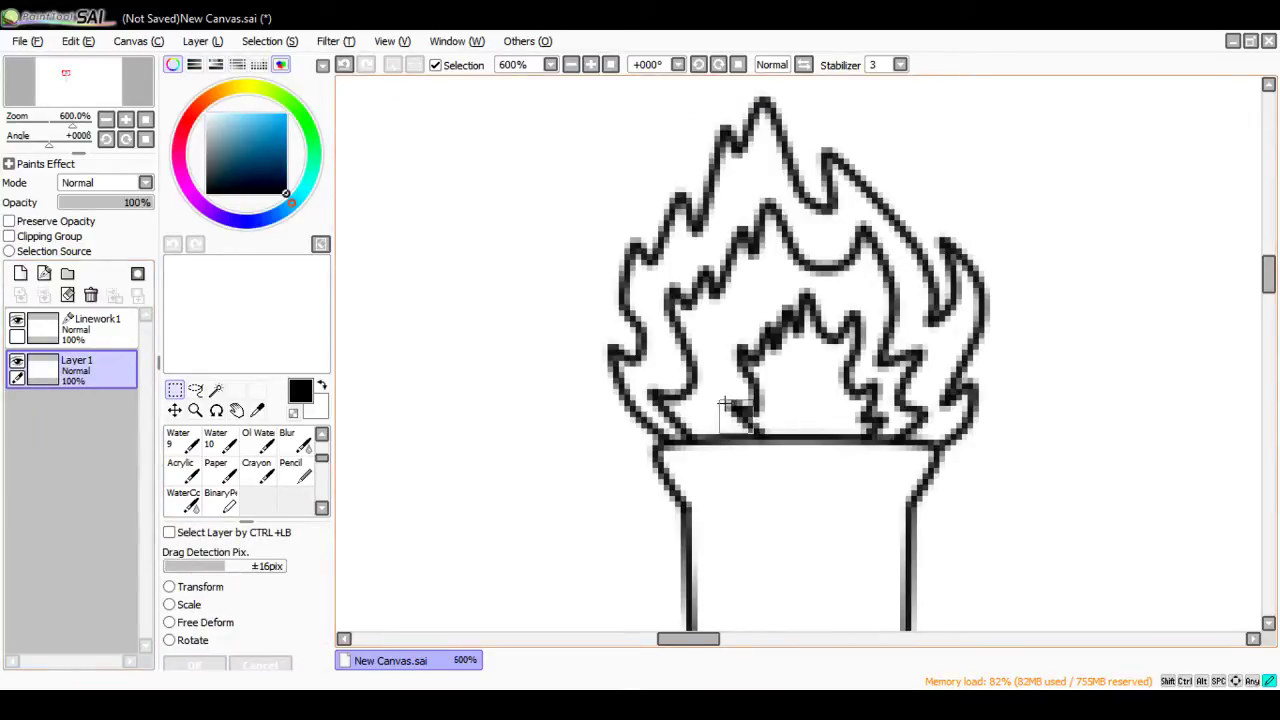
drag(758, 434, 812, 374)
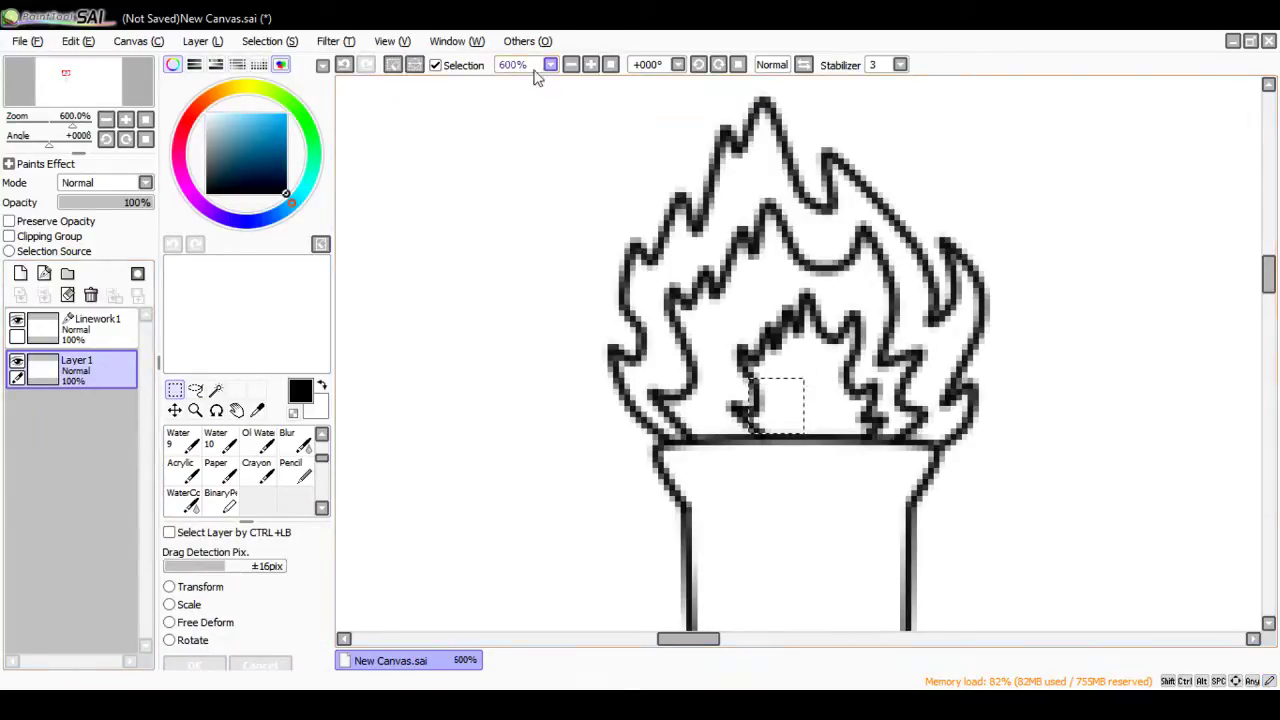
click(343, 66)
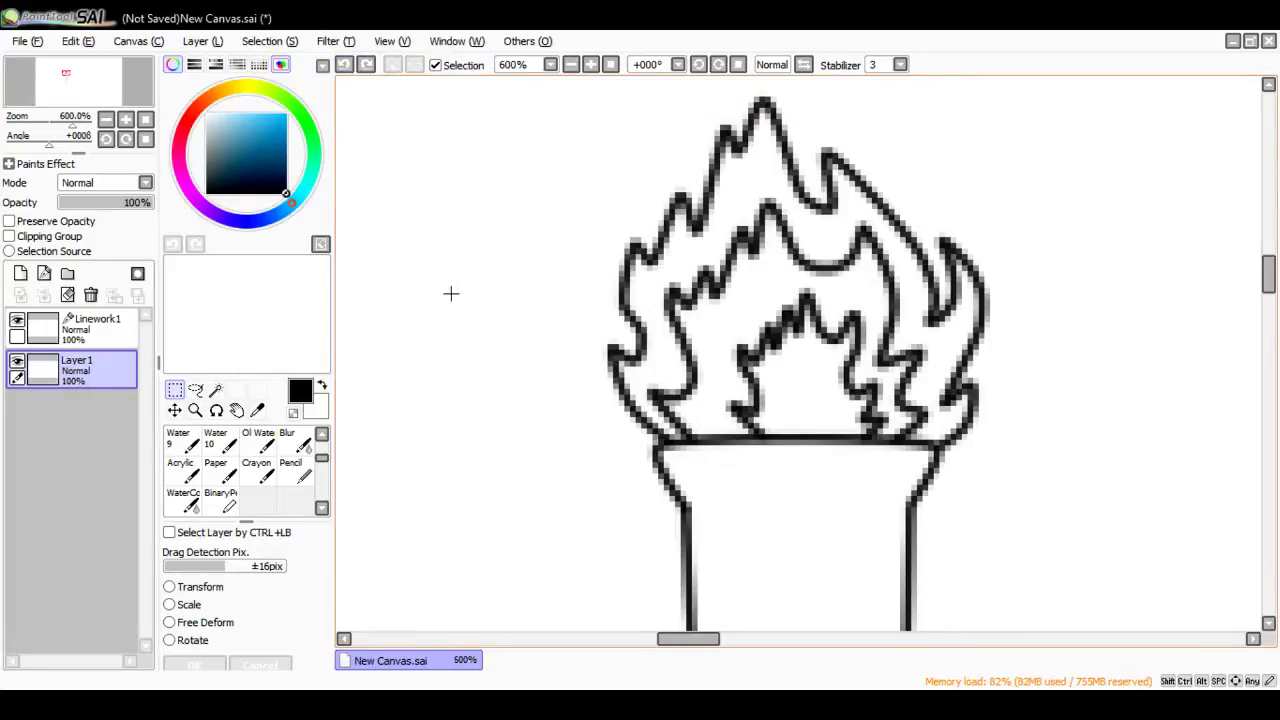
click(195, 390)
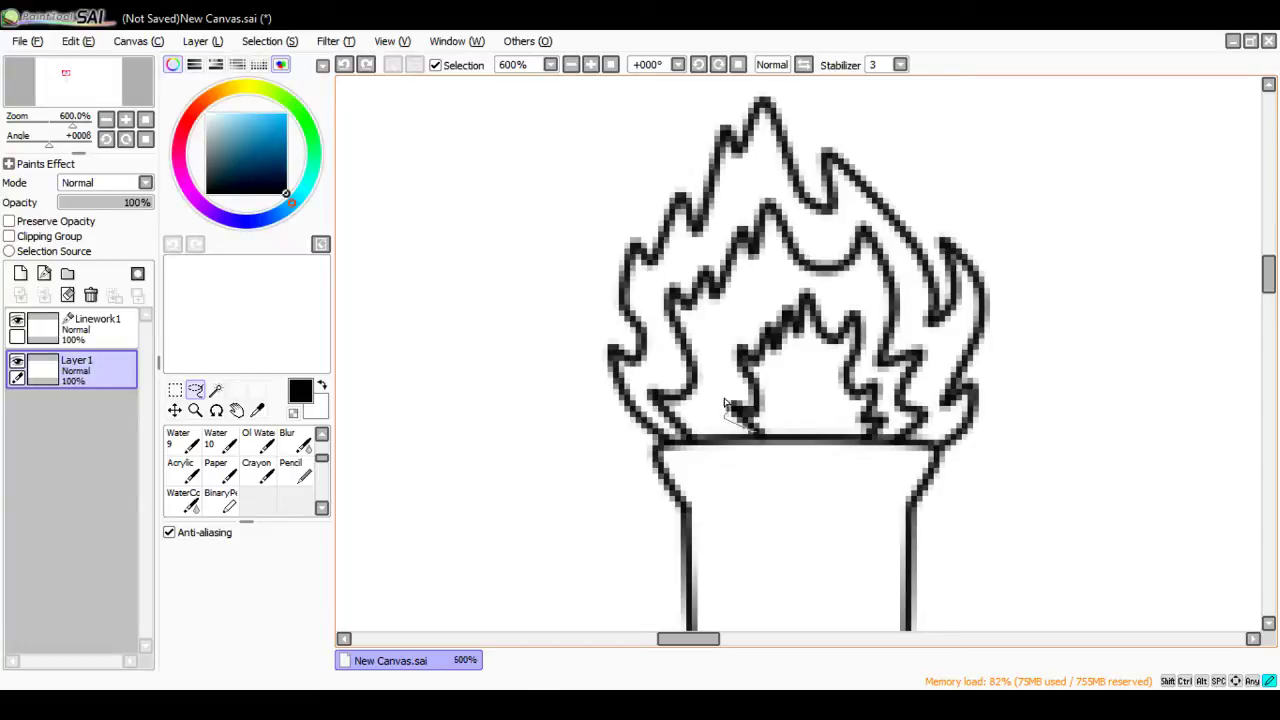
drag(742, 395, 738, 400)
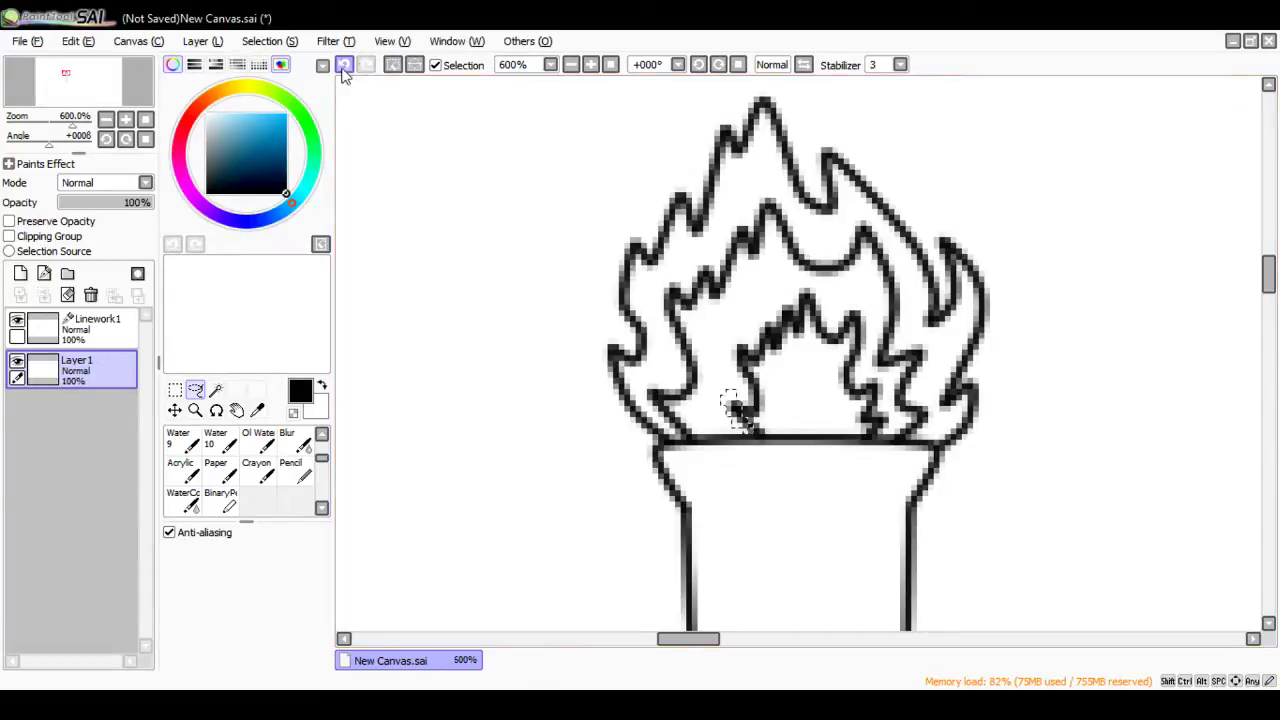
click(344, 64)
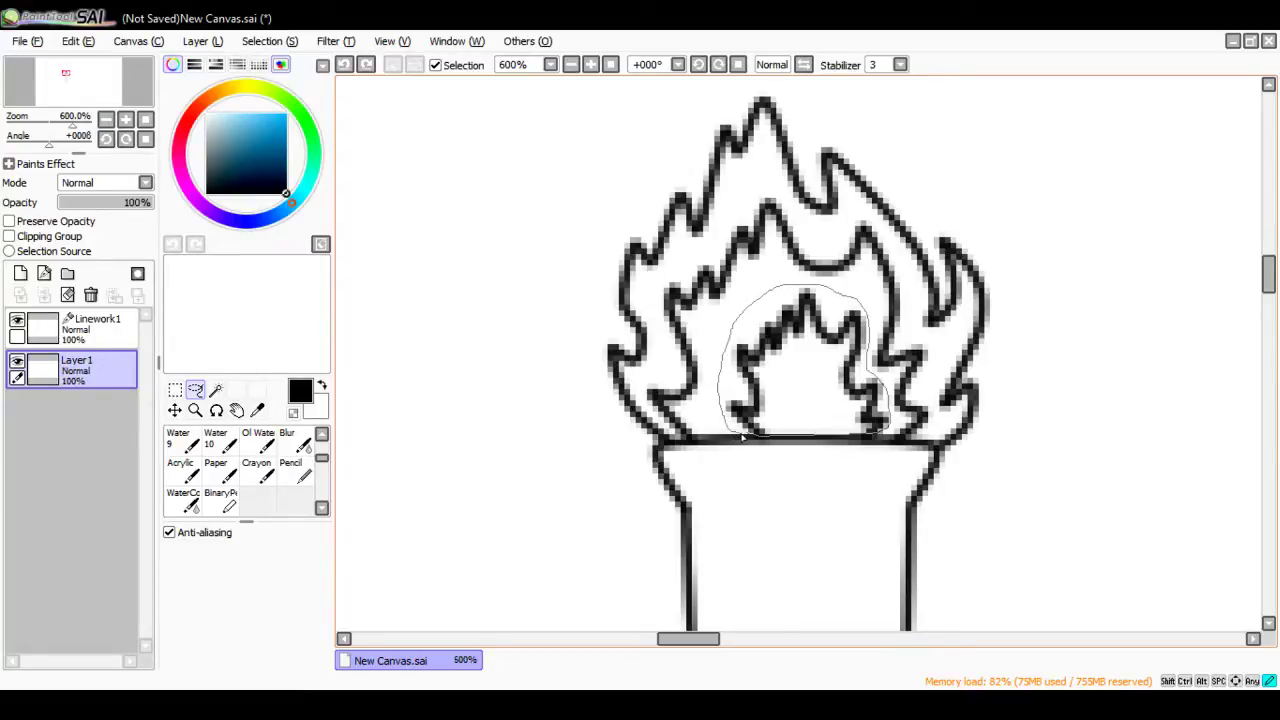
Step: Lasso the innermost flame on Layer1 and try to move the selected area
drag(750, 437, 756, 440)
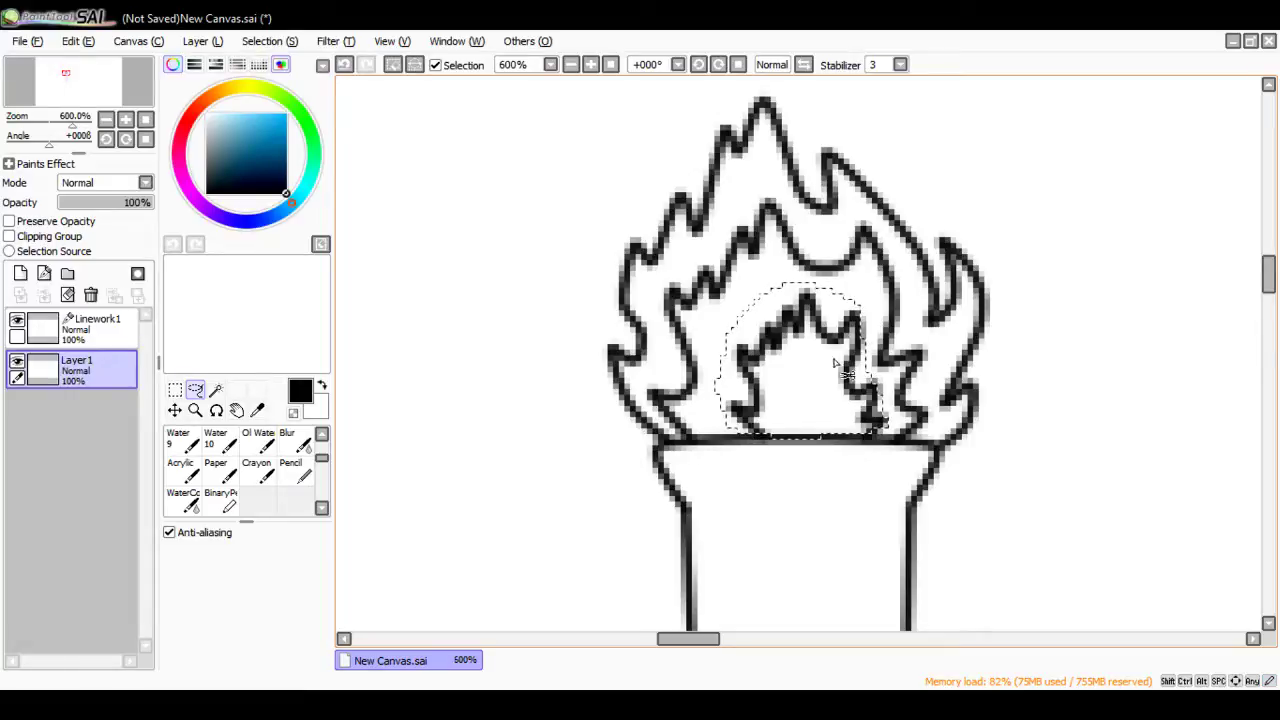
ctrl+click(808, 382)
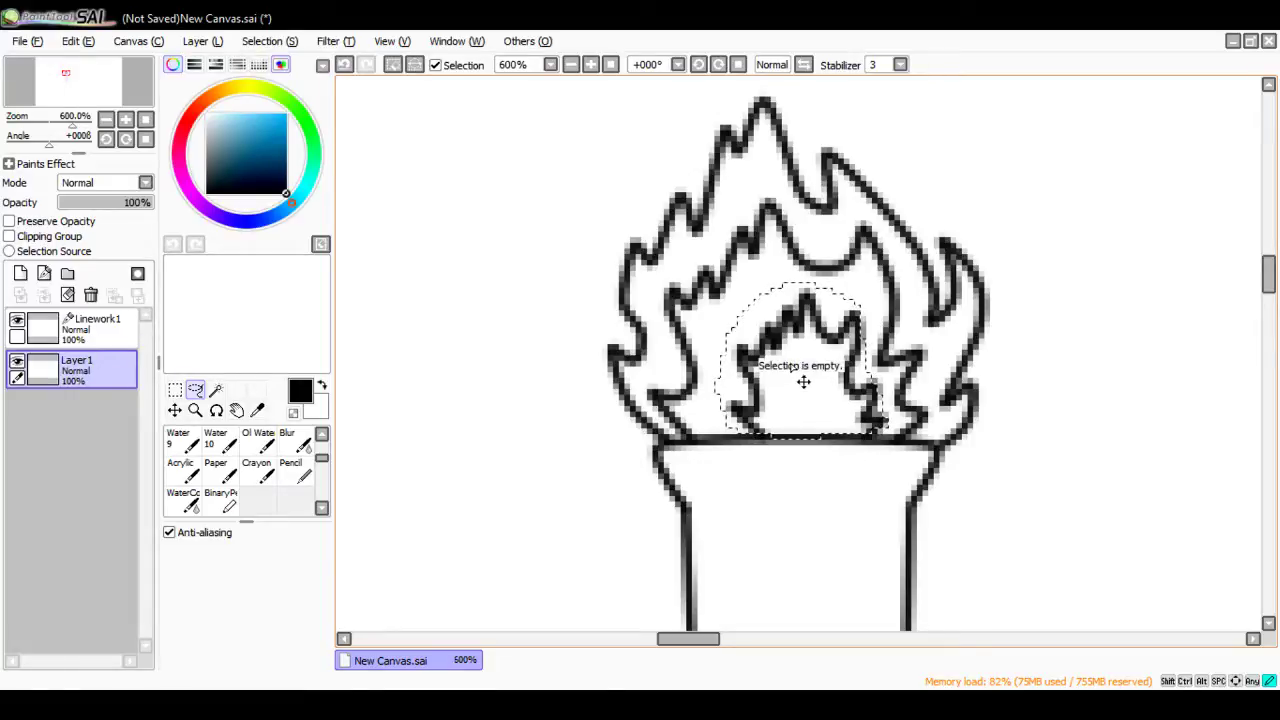
ctrl+click(776, 377)
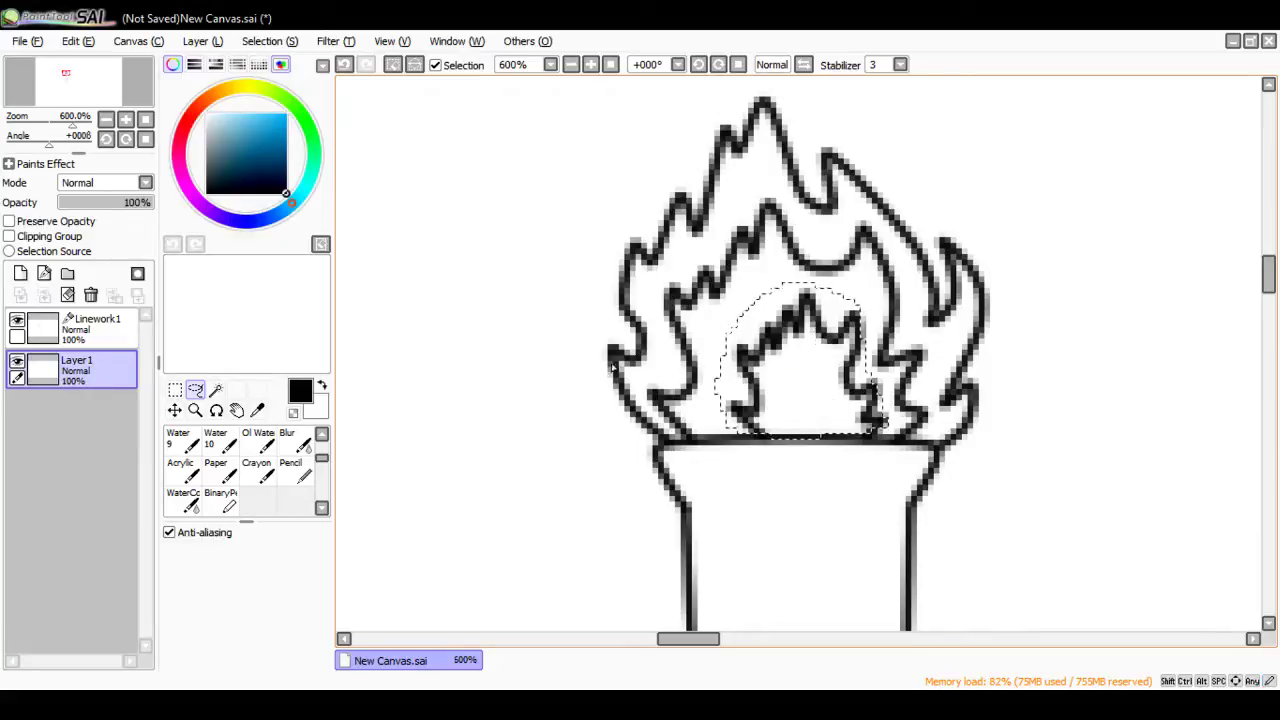
ctrl+click(797, 306)
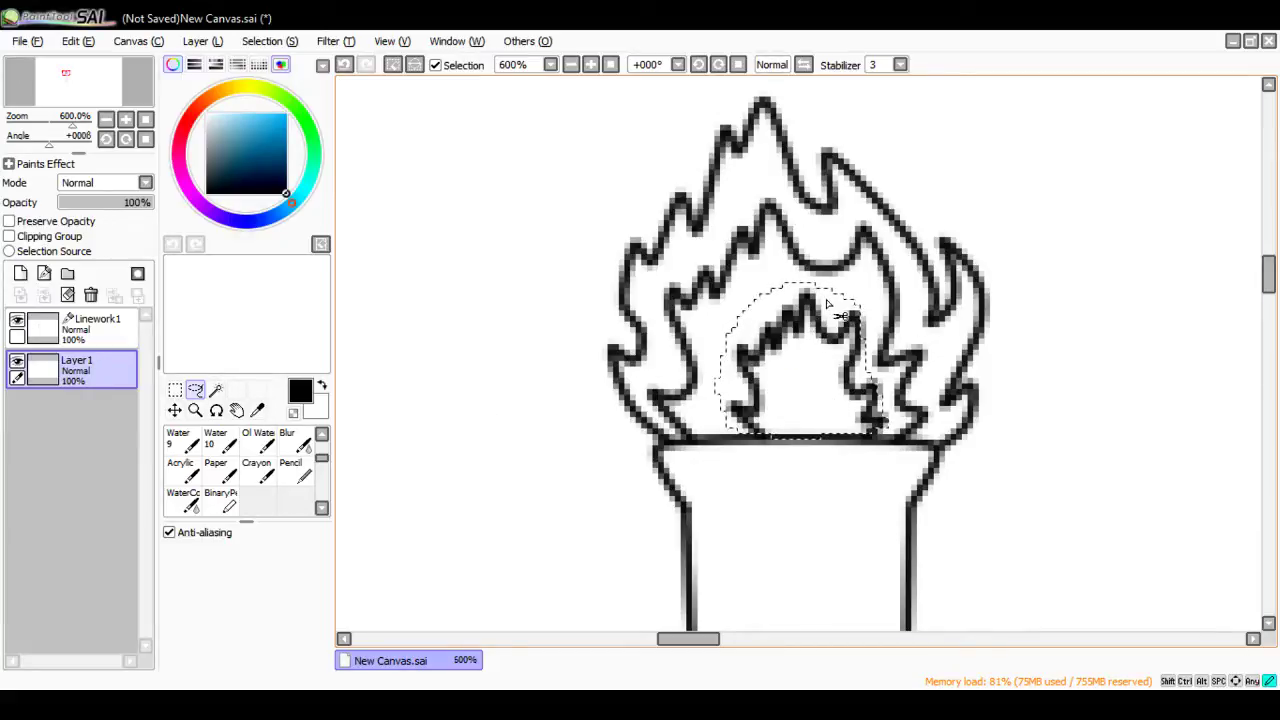
ctrl+click(780, 371)
ctrl+click(810, 390)
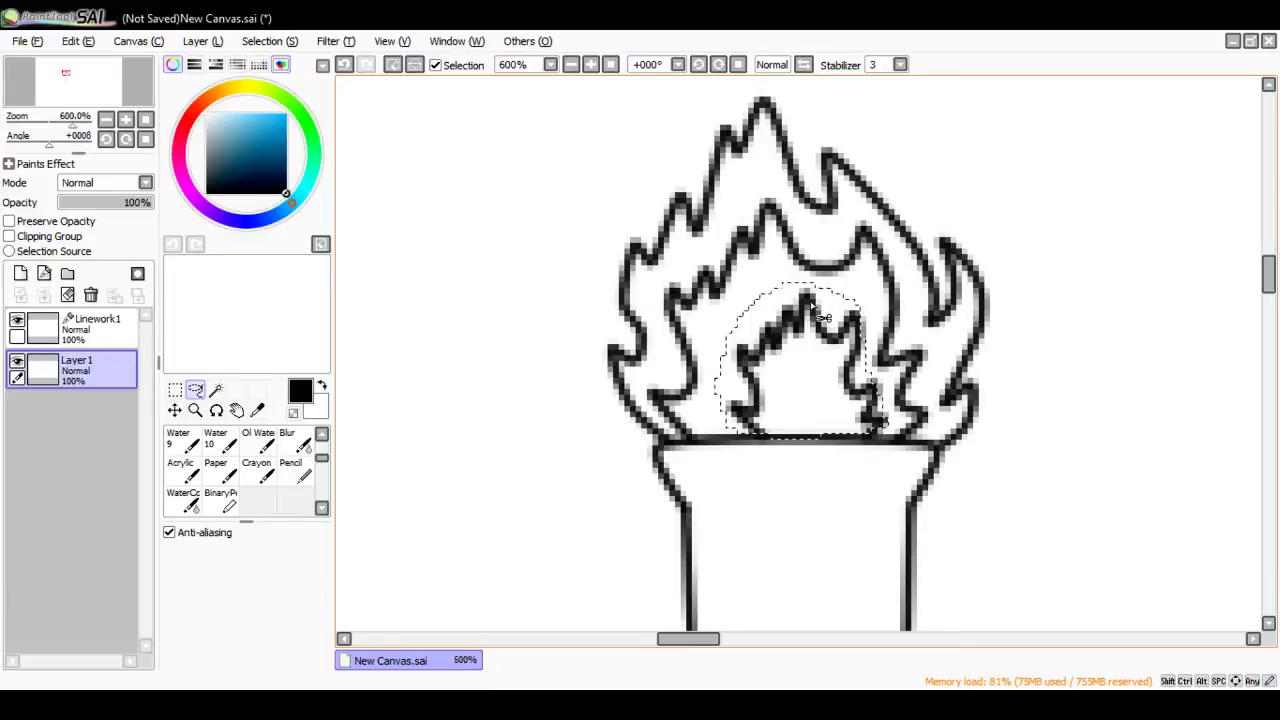
Step: Try to shift the selected flame with the Hand tool, then undo and restore the lasso selection
click(236, 410)
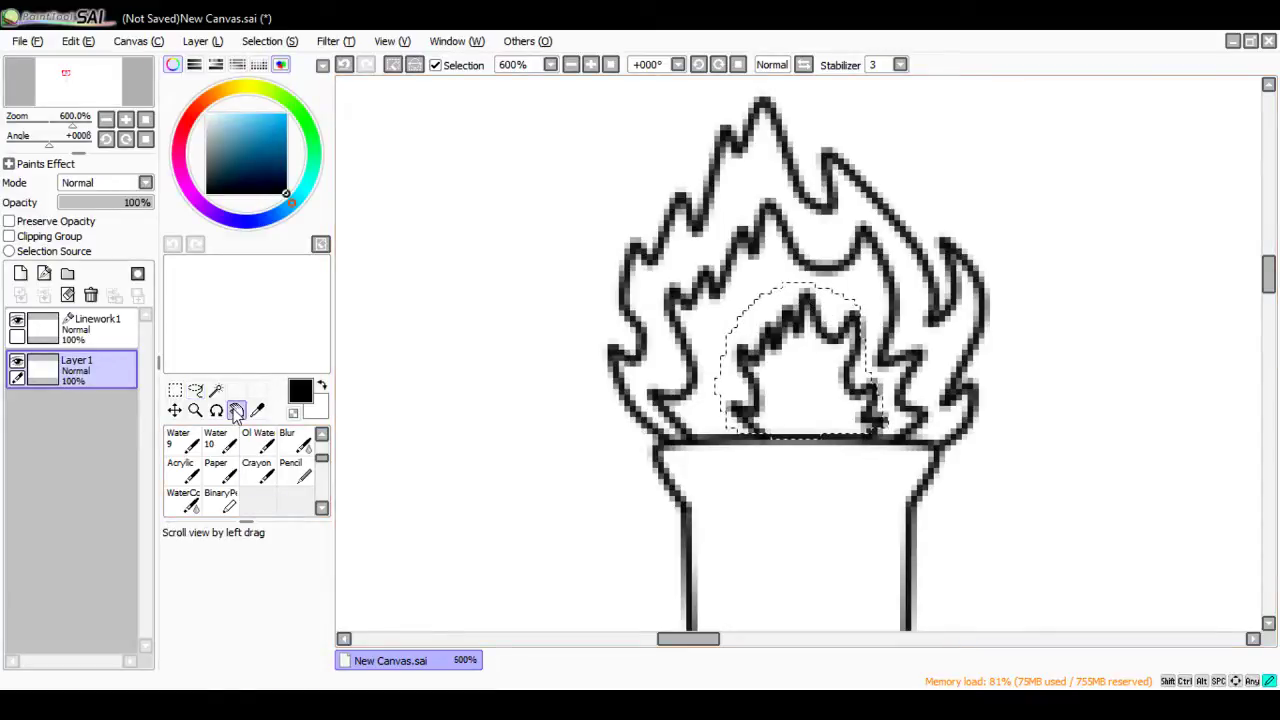
drag(818, 360, 910, 342)
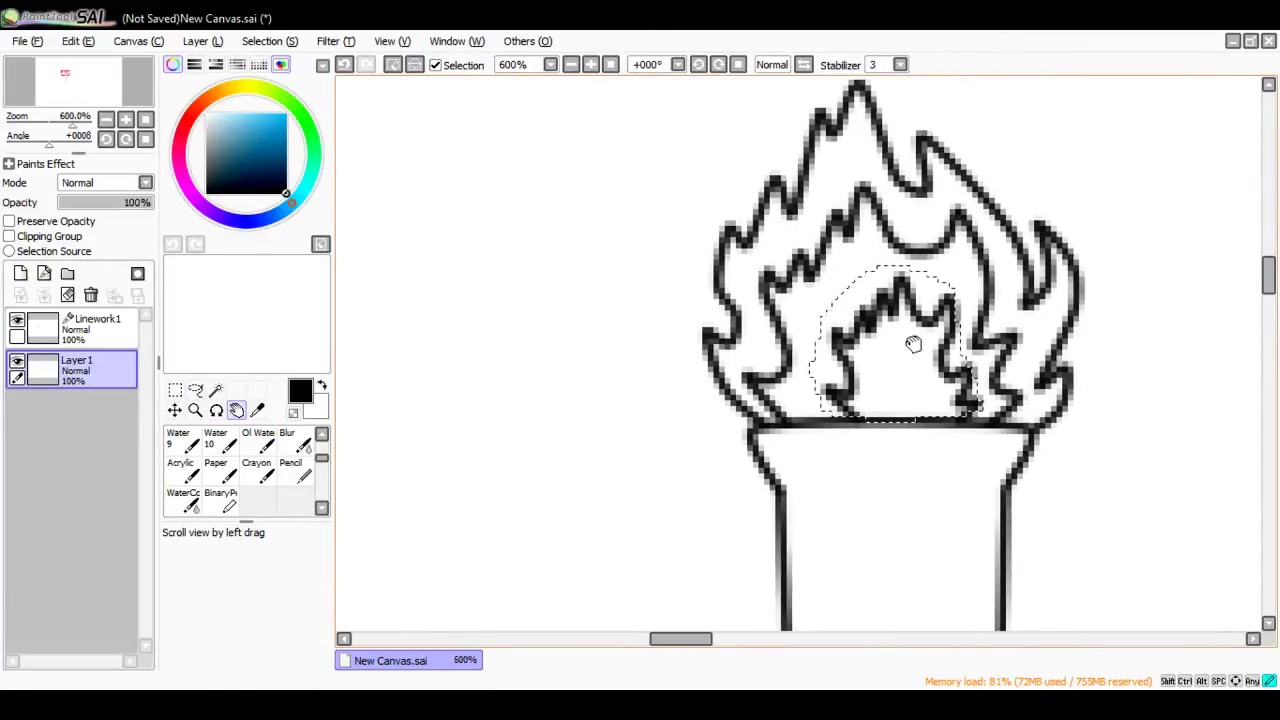
click(343, 65)
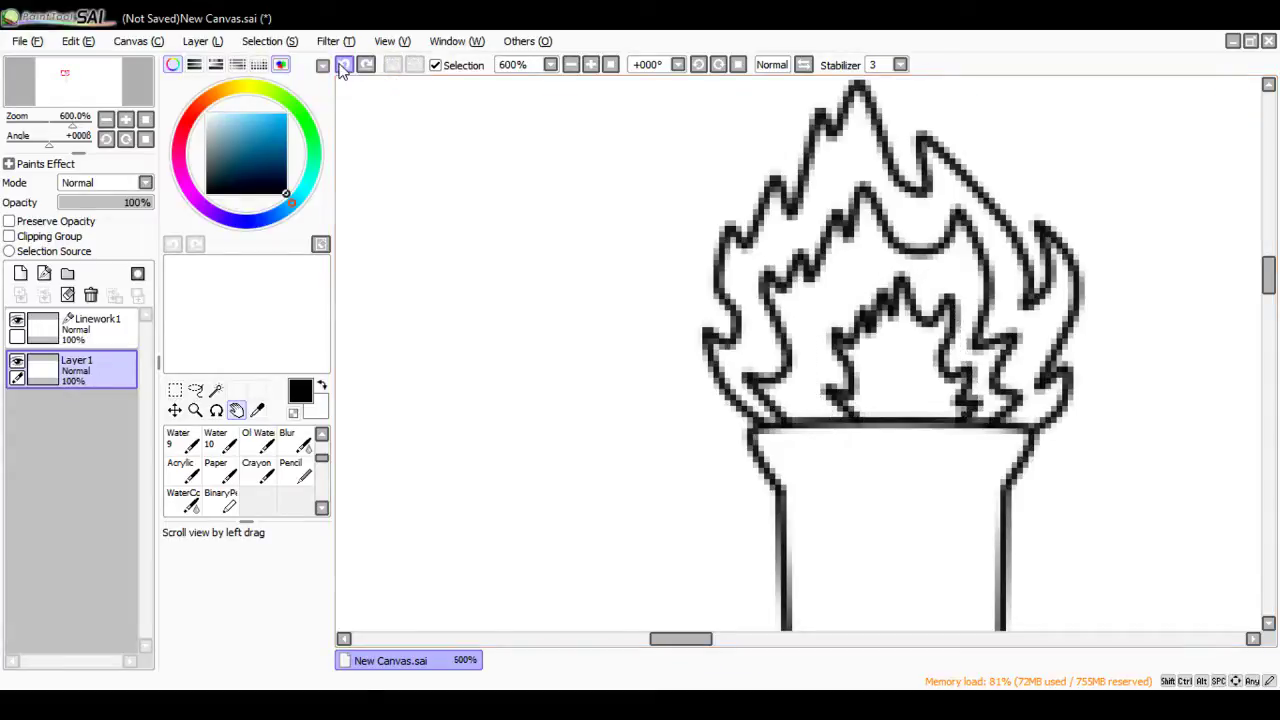
click(366, 65)
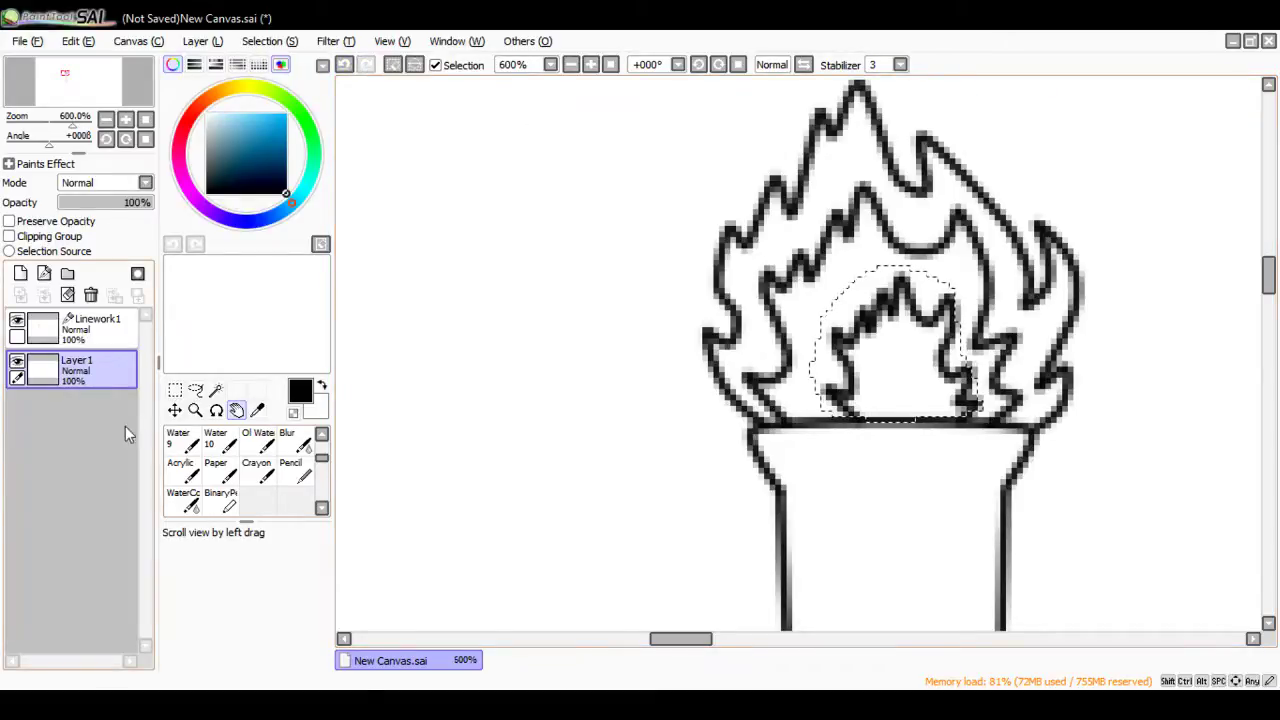
Step: Return to the Lasso tool and try again to move the selected innermost flame
click(195, 389)
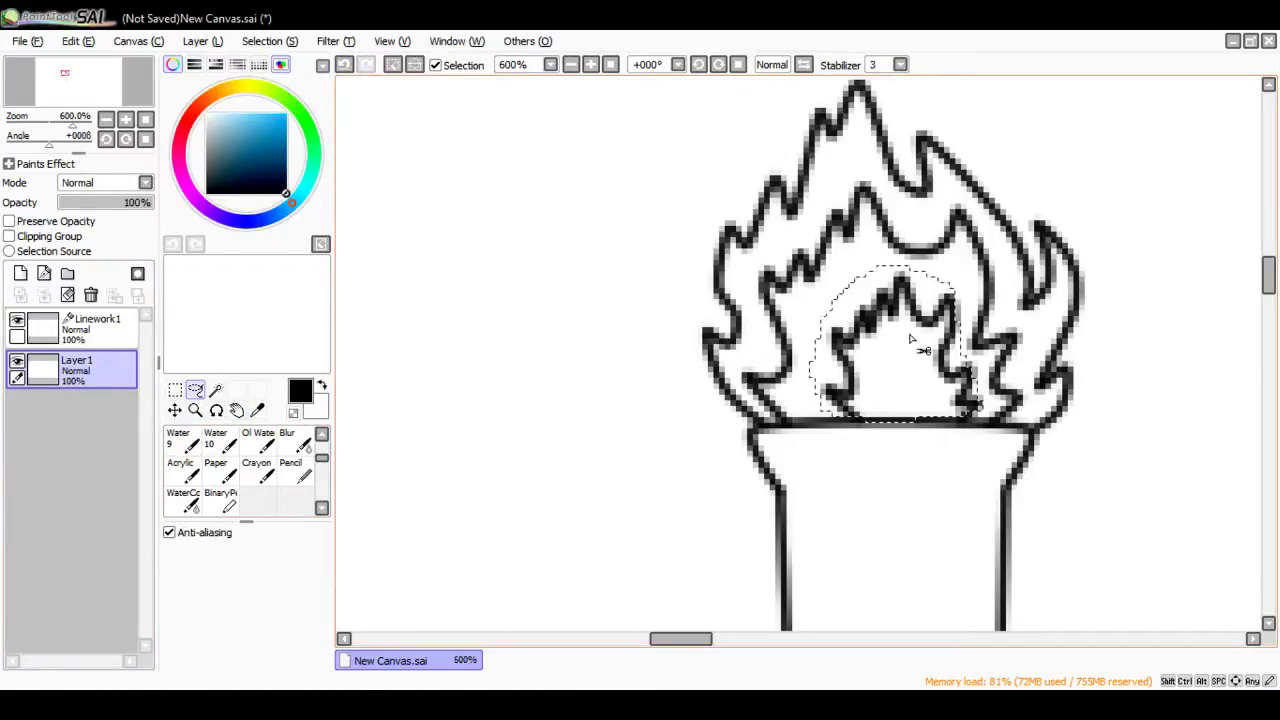
ctrl+click(835, 422)
ctrl+click(900, 440)
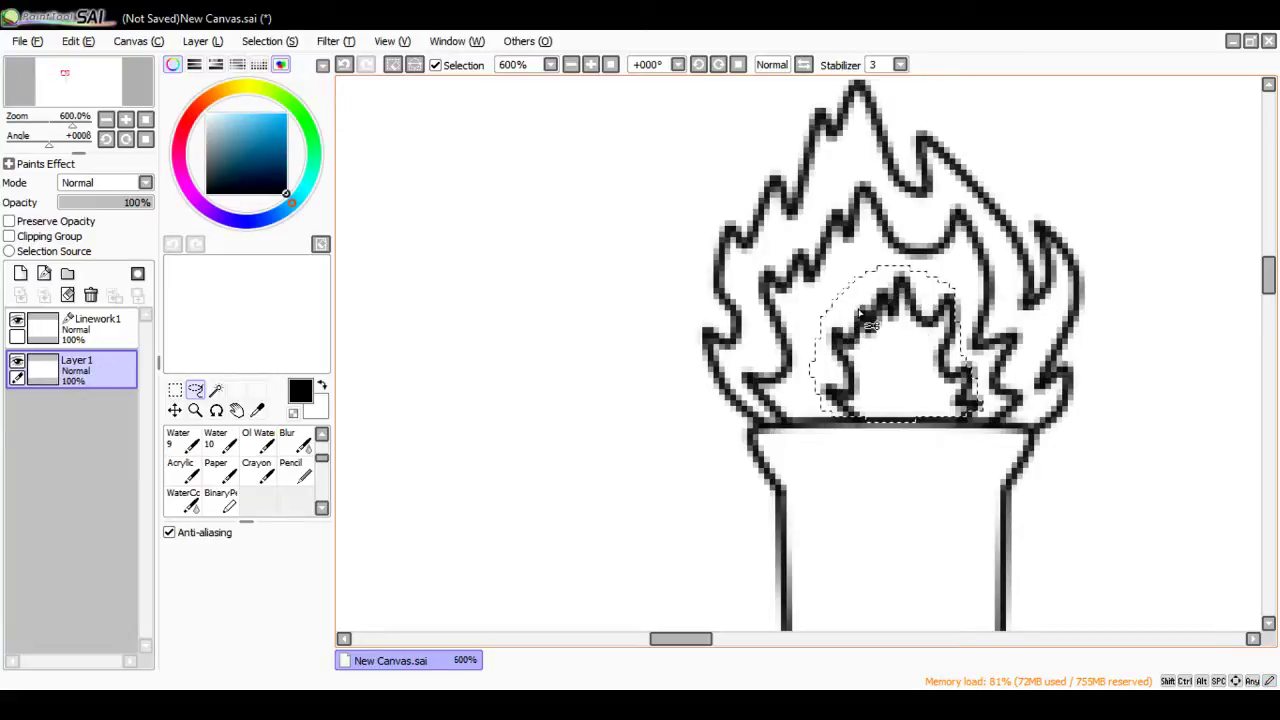
ctrl+click(900, 387)
ctrl+click(886, 420)
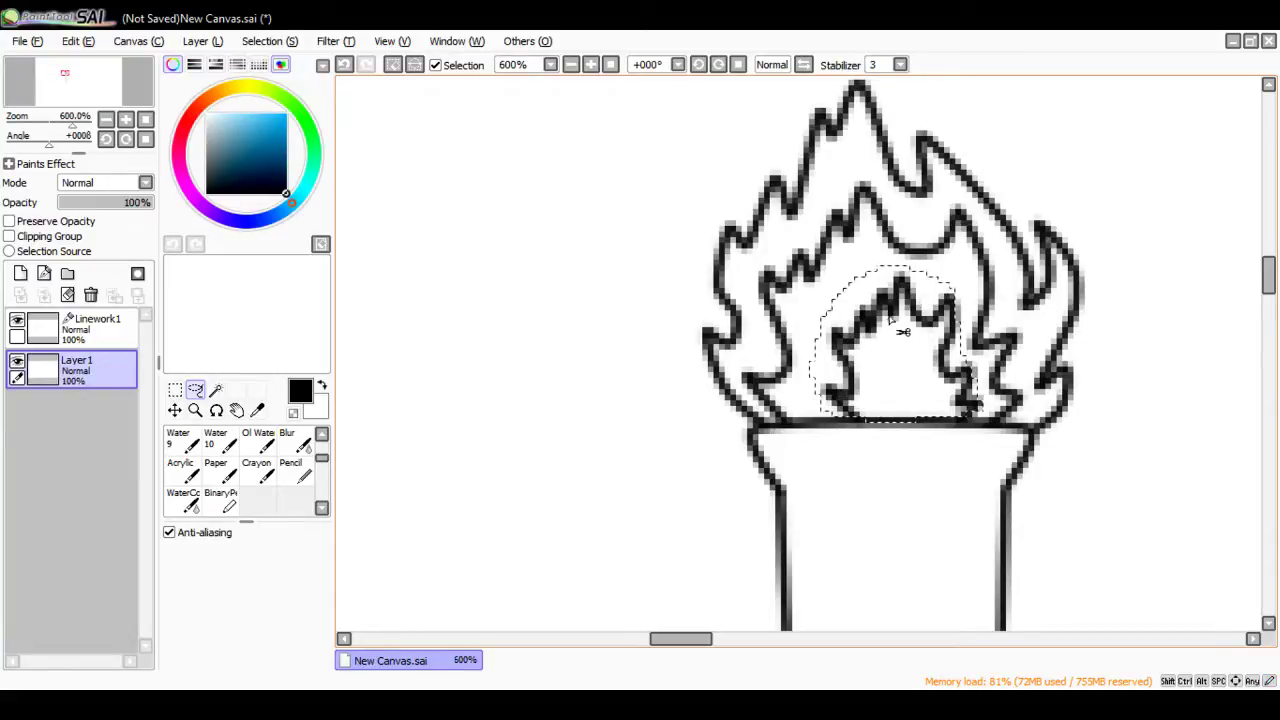
ctrl+click(928, 333)
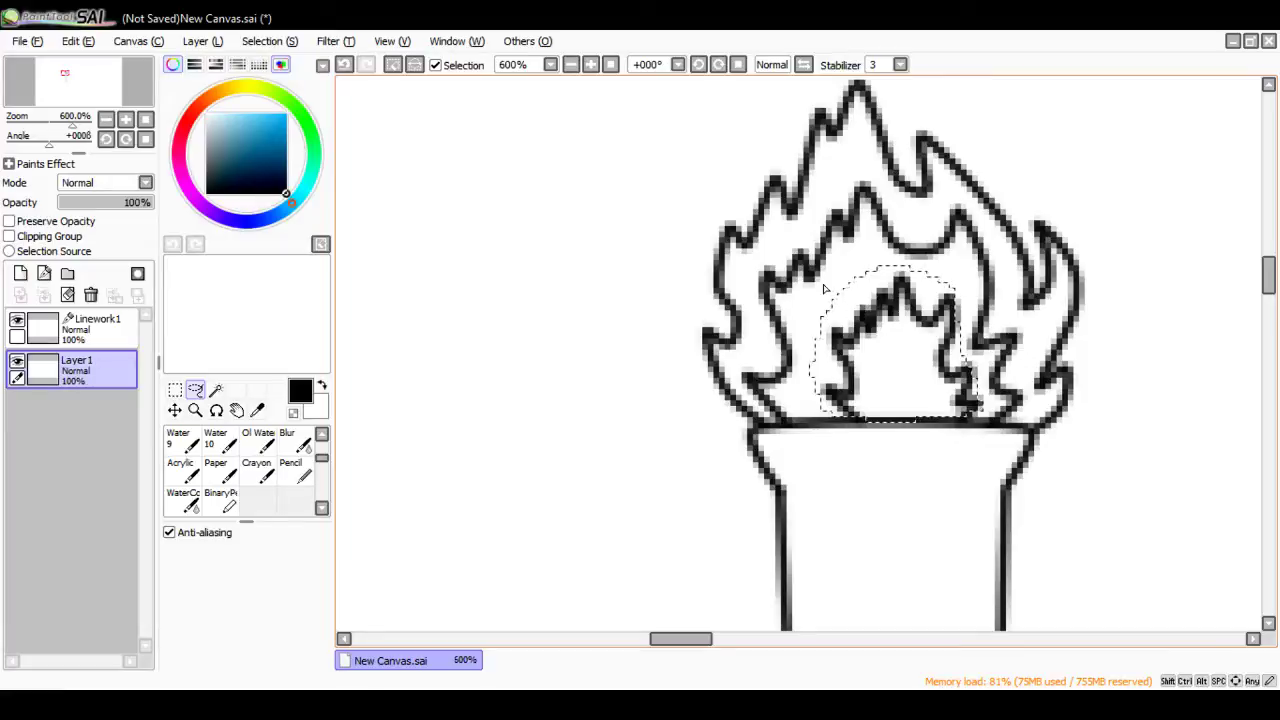
Step: Undo the lasso selection and every point of the innermost flame curve on Linework1
click(344, 68)
click(344, 68)
click(344, 68)
click(344, 68)
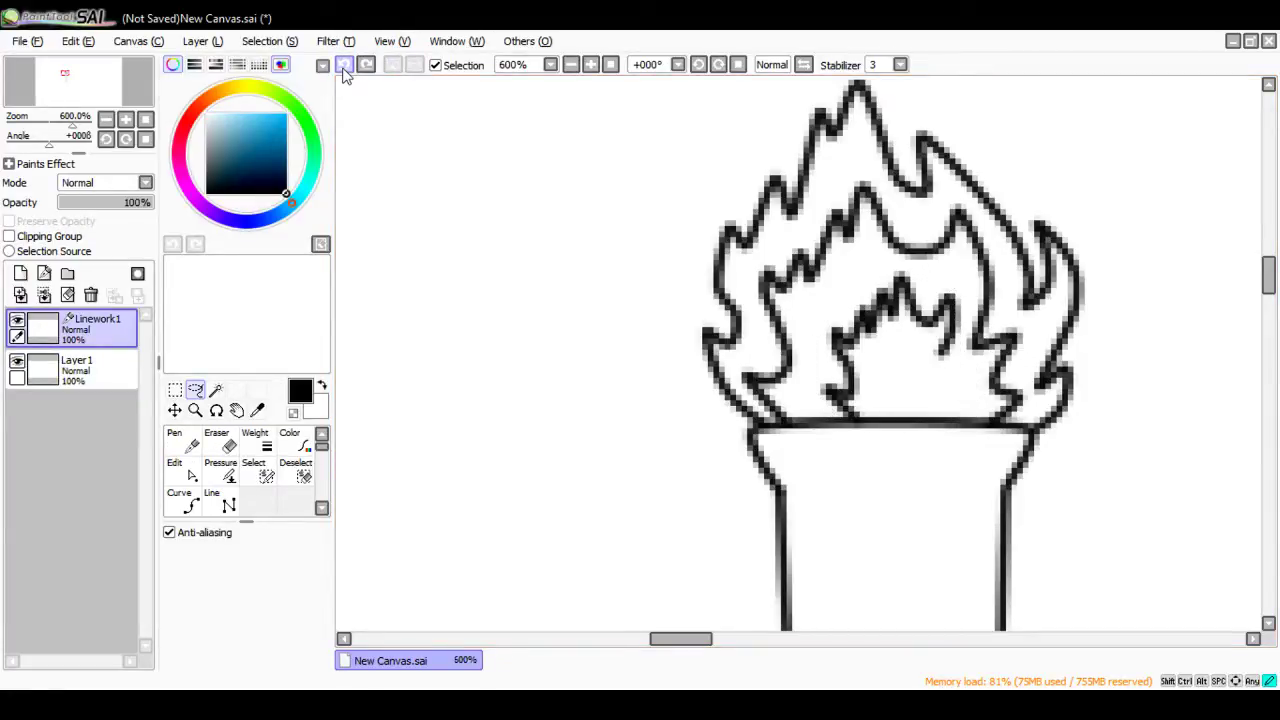
click(344, 68)
click(344, 68)
click(344, 68)
click(344, 68)
click(344, 68)
click(344, 68)
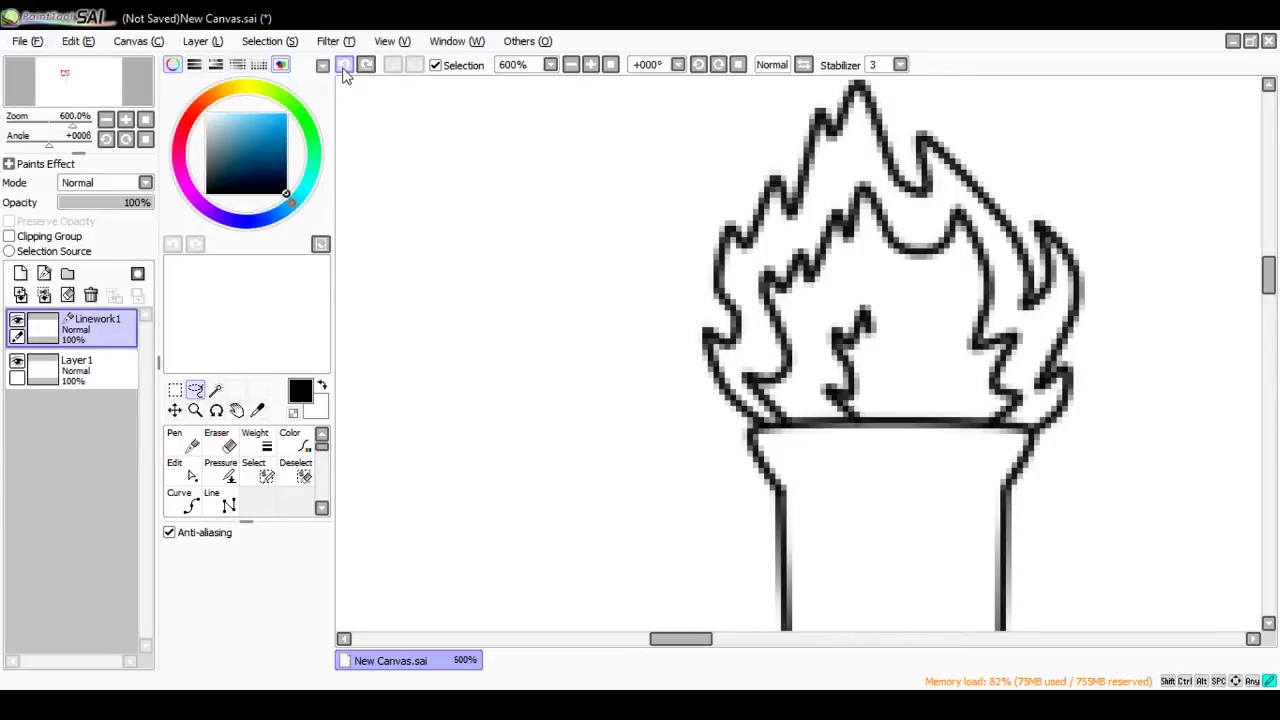
click(344, 68)
click(344, 68)
click(344, 68)
click(344, 68)
click(344, 68)
click(344, 68)
click(344, 68)
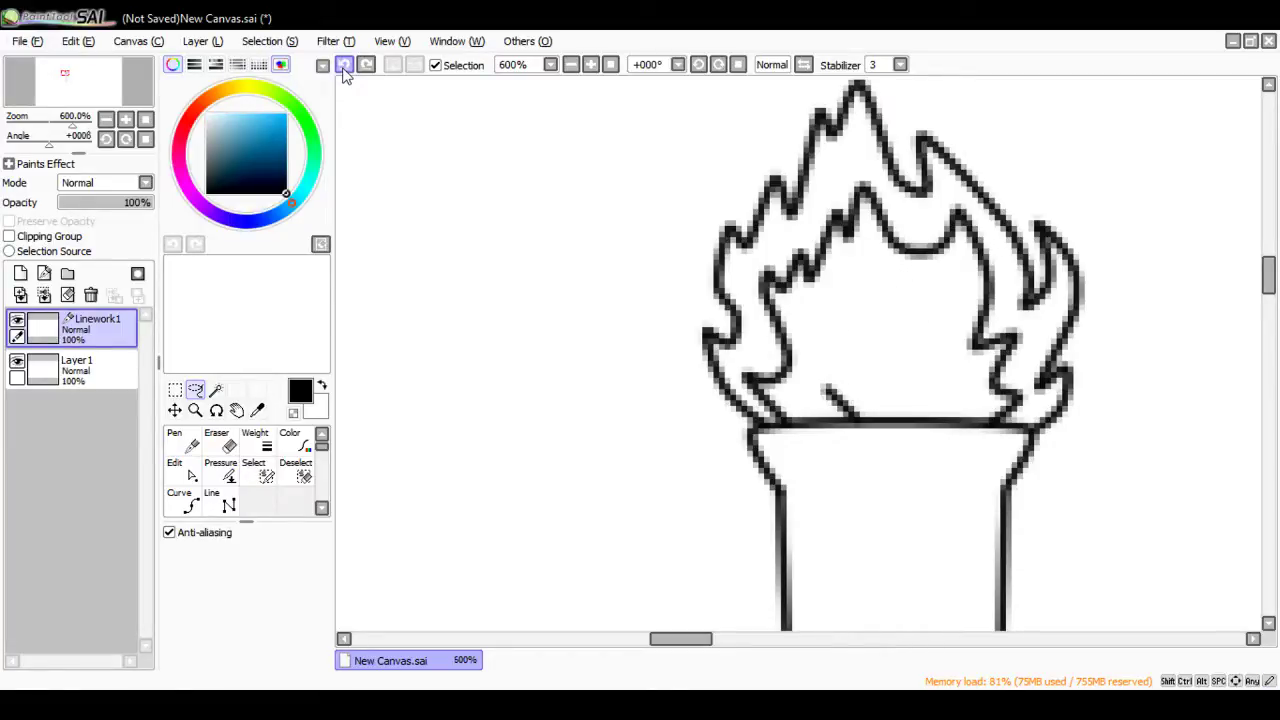
click(344, 68)
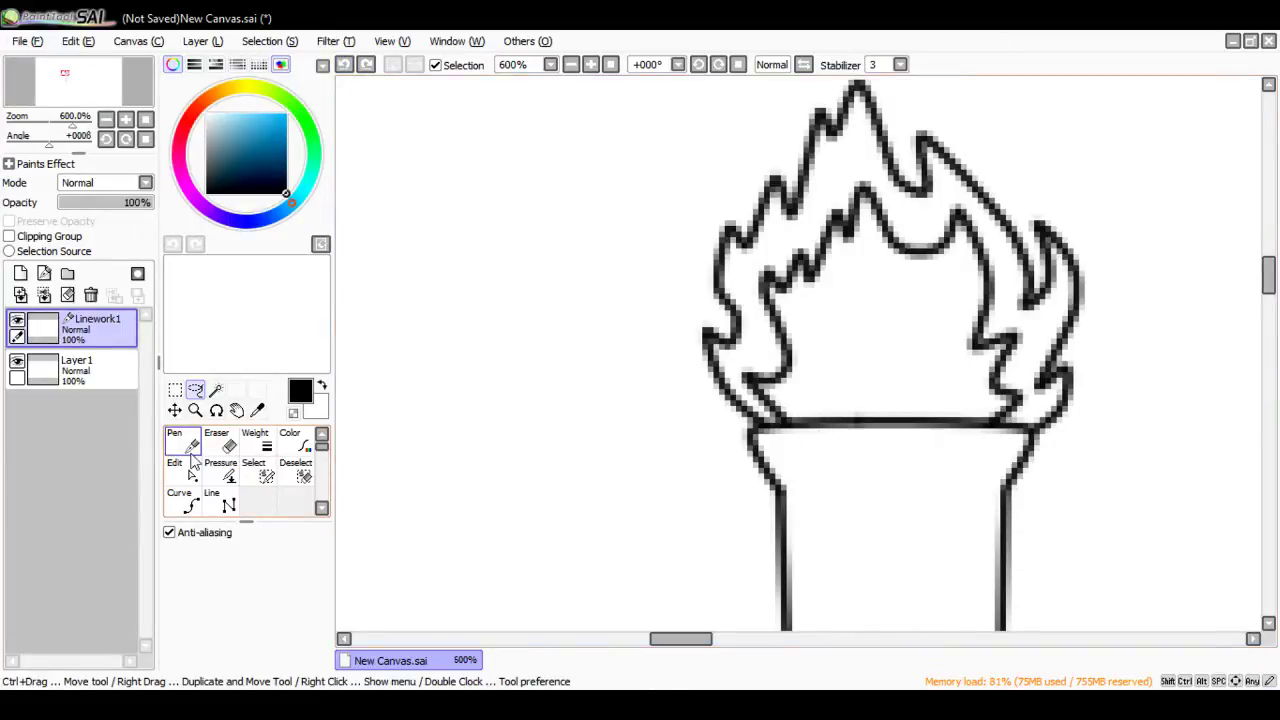
Step: Restart the innermost flame on Linework1 with the Curve tool, rising from the rim's left part through jagged tips to the peak
click(90, 372)
click(90, 330)
click(180, 500)
click(825, 428)
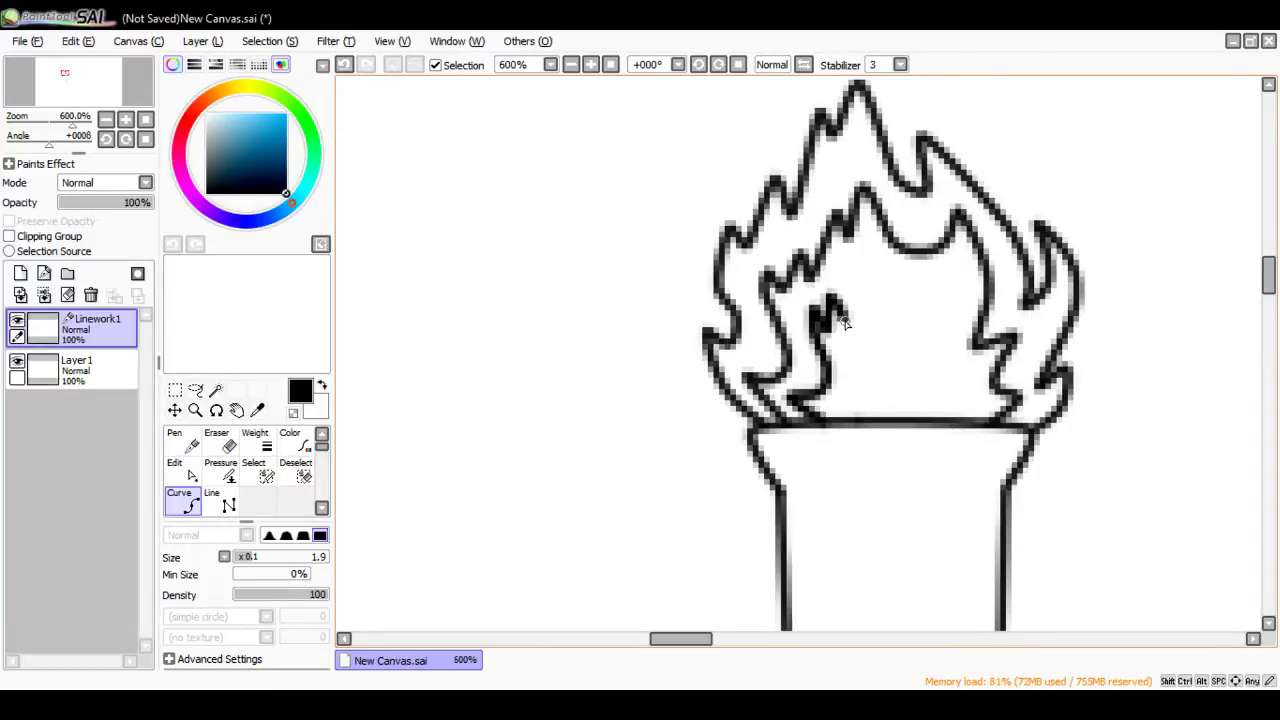
click(848, 291)
click(860, 284)
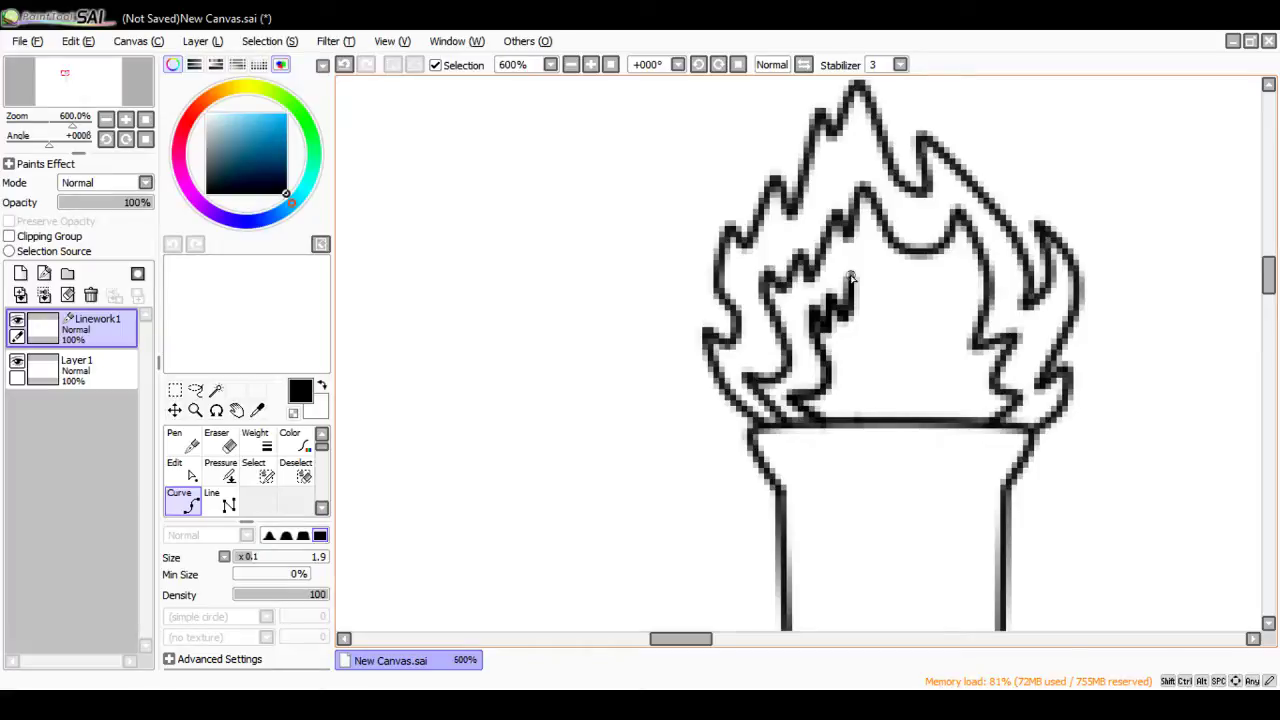
click(864, 308)
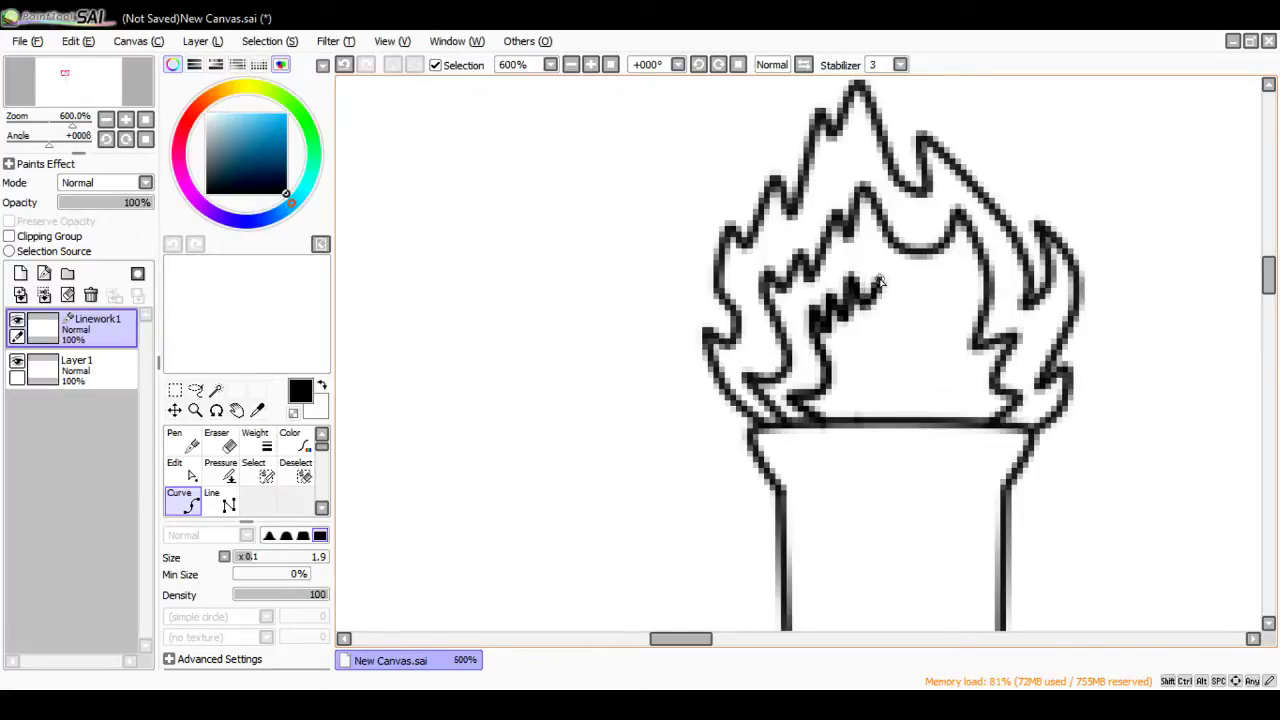
click(872, 263)
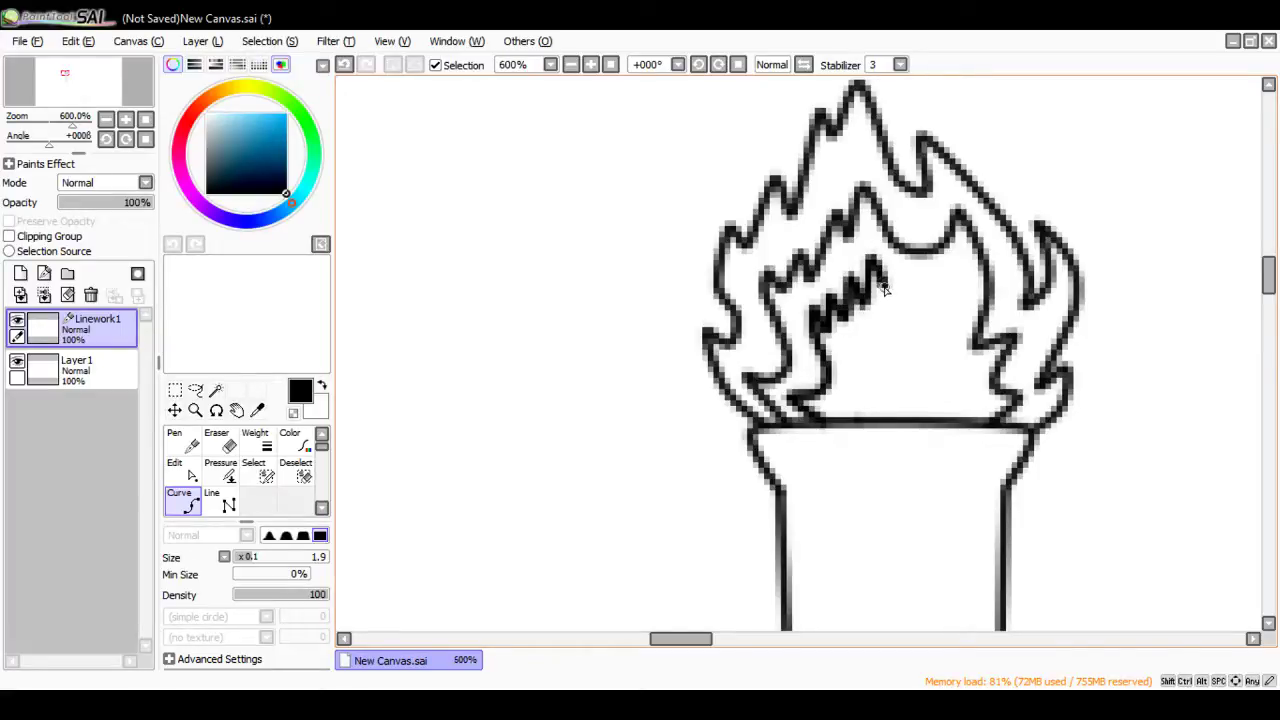
Step: Continue the innermost flame through a rounded dip and a second tip down a jagged right edge to the rim, and finish the curve
click(894, 302)
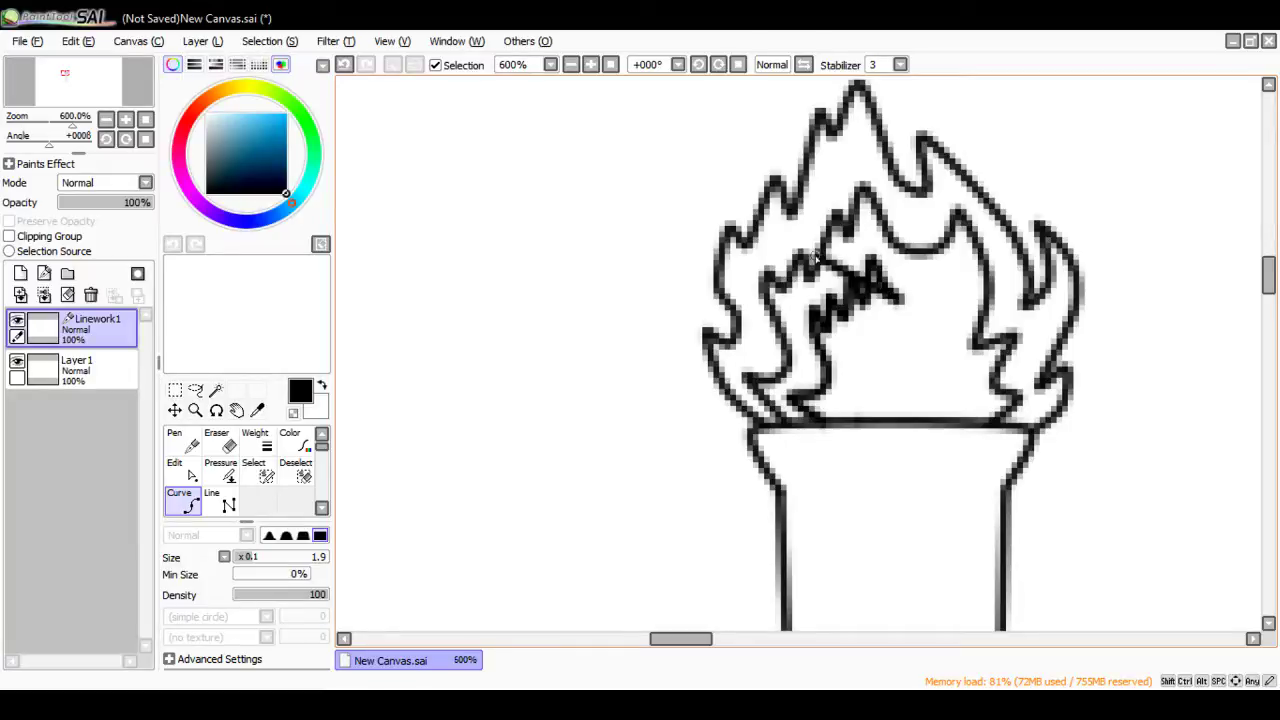
click(344, 64)
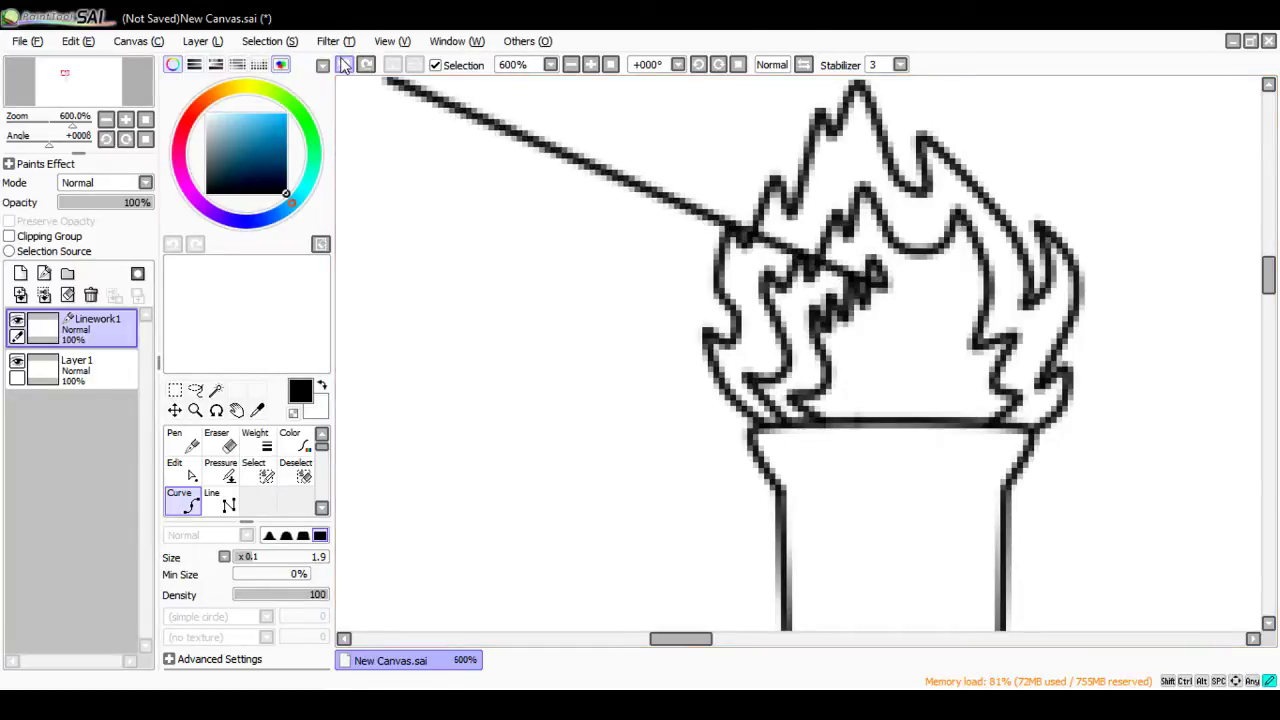
click(922, 297)
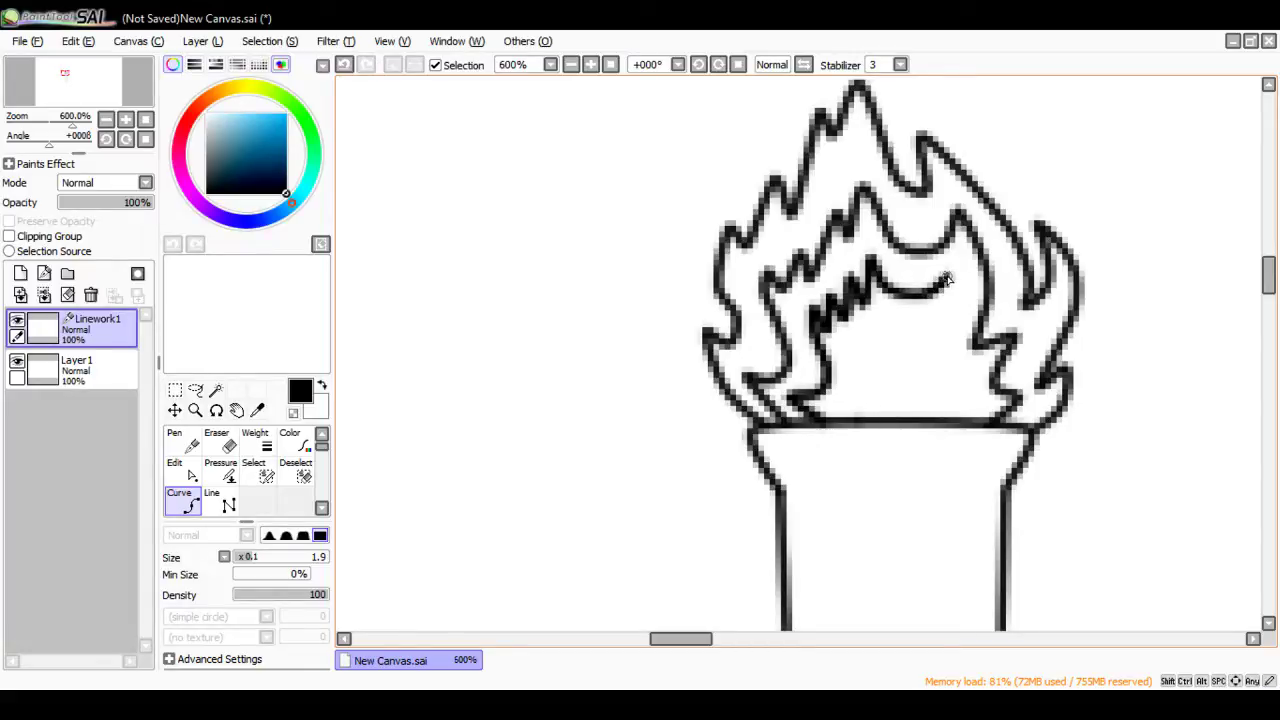
click(946, 281)
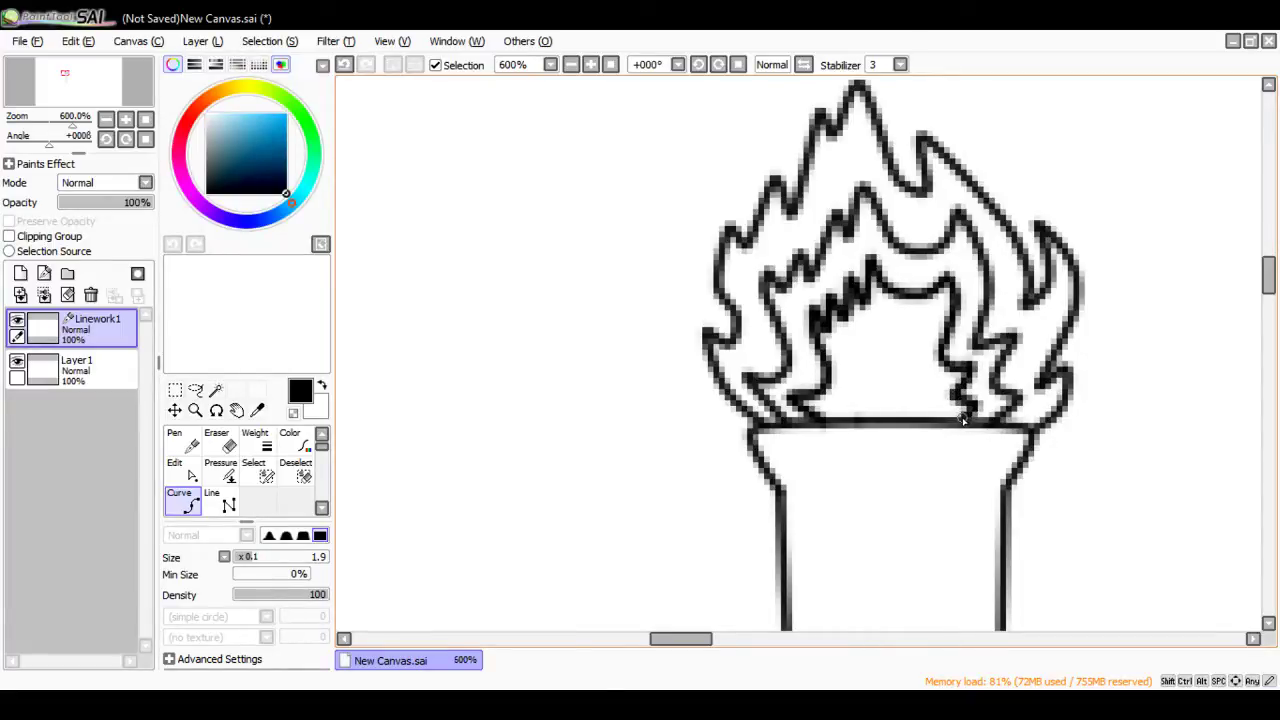
click(963, 421)
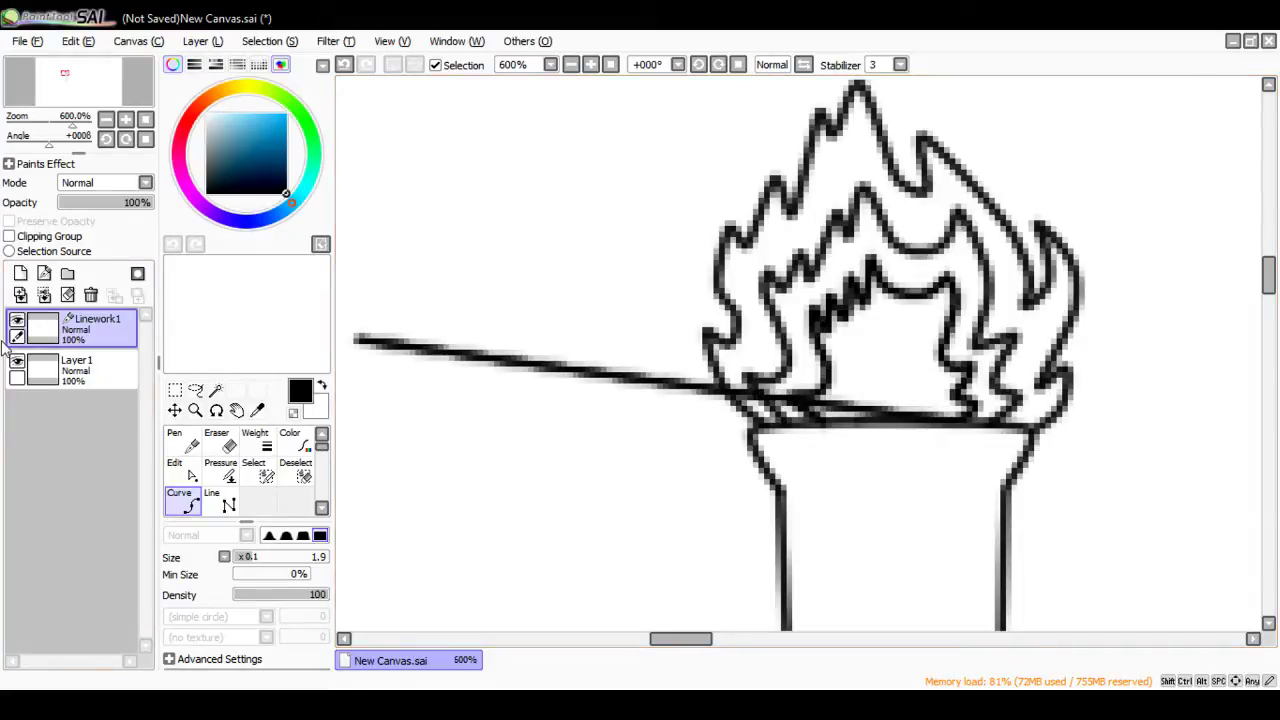
click(67, 362)
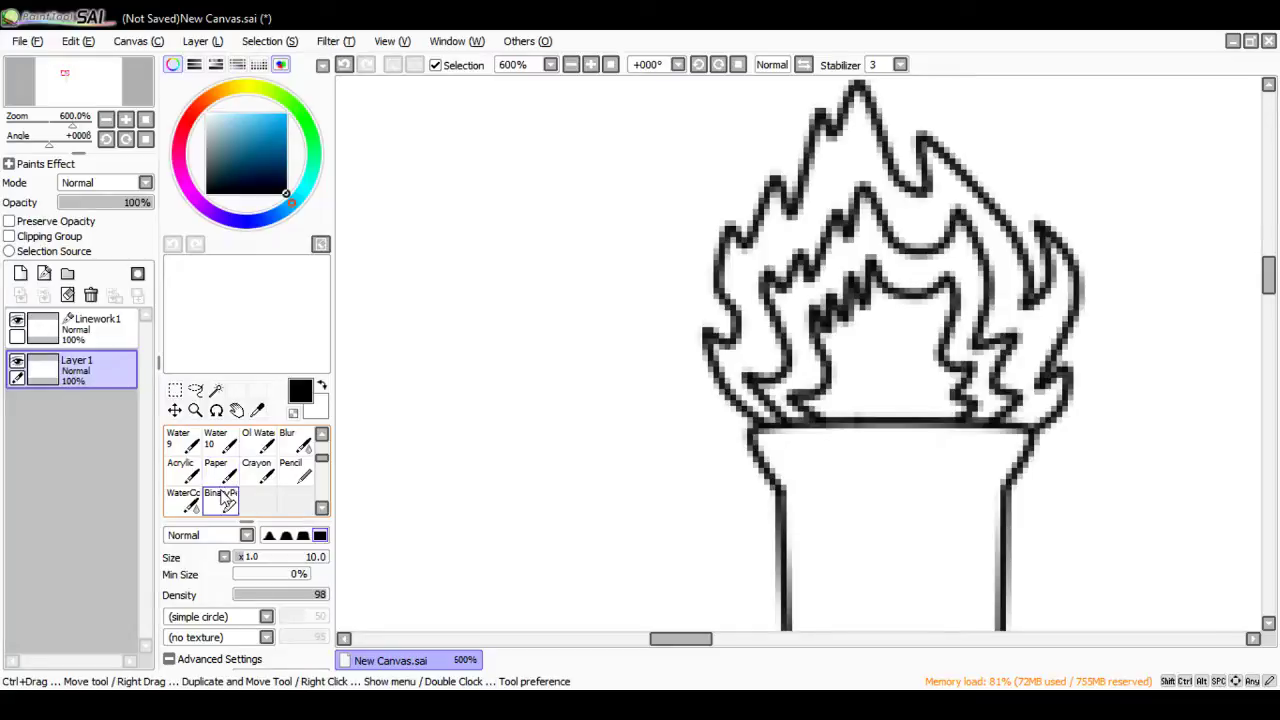
scroll(222, 478, up, 2)
scroll(228, 472, up, 1)
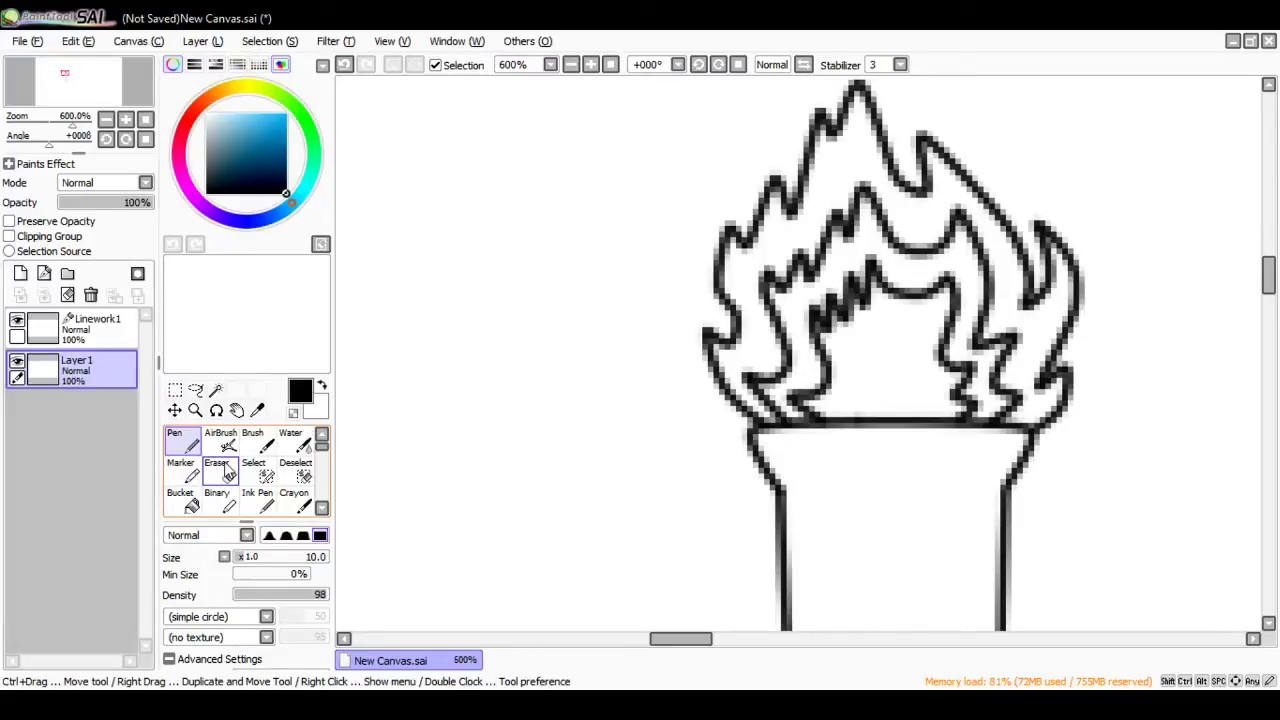
click(95, 325)
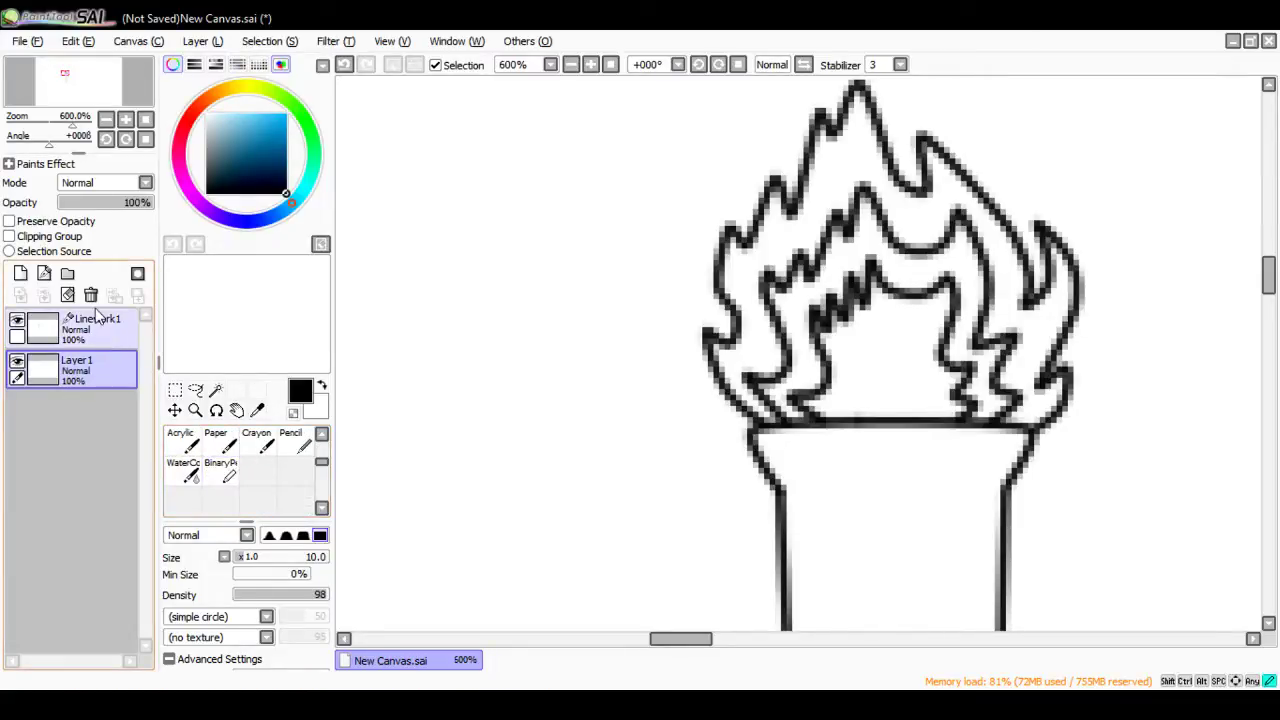
Step: Adjust control points on the innermost flame's right edge with the Edit tool, and merge Linework1 with Layer1
click(183, 470)
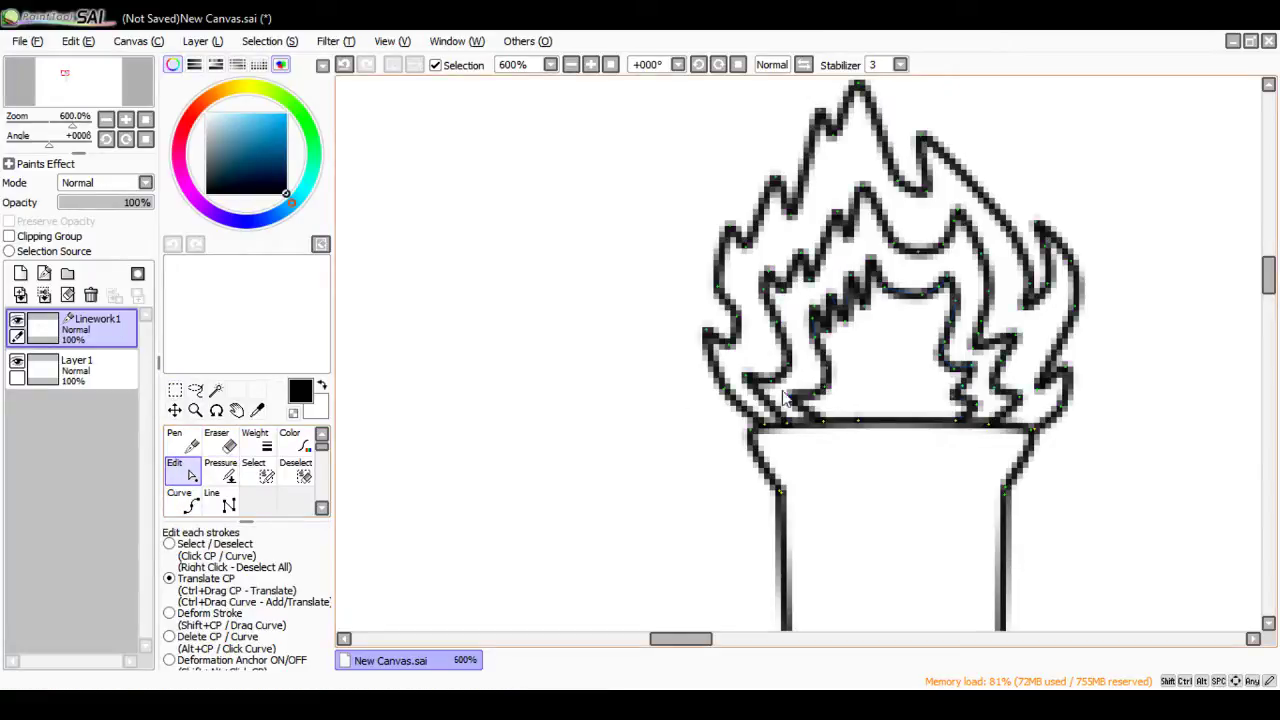
click(943, 372)
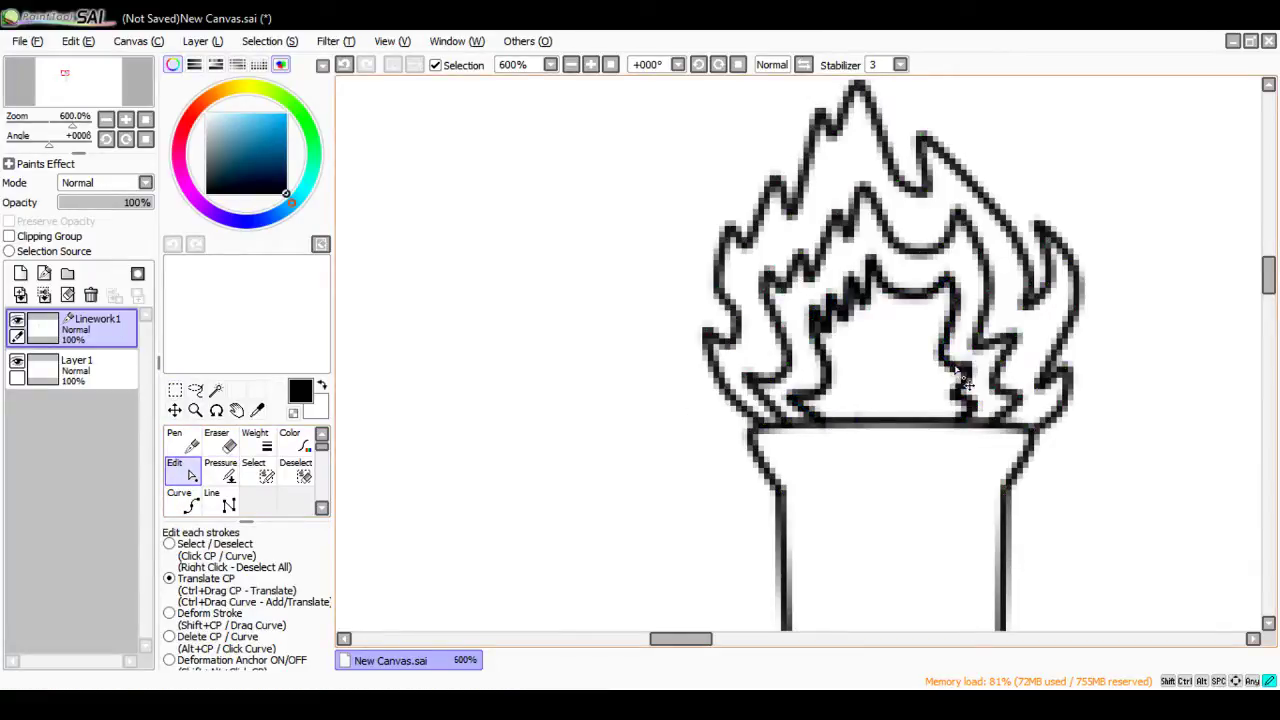
click(720, 272)
click(344, 65)
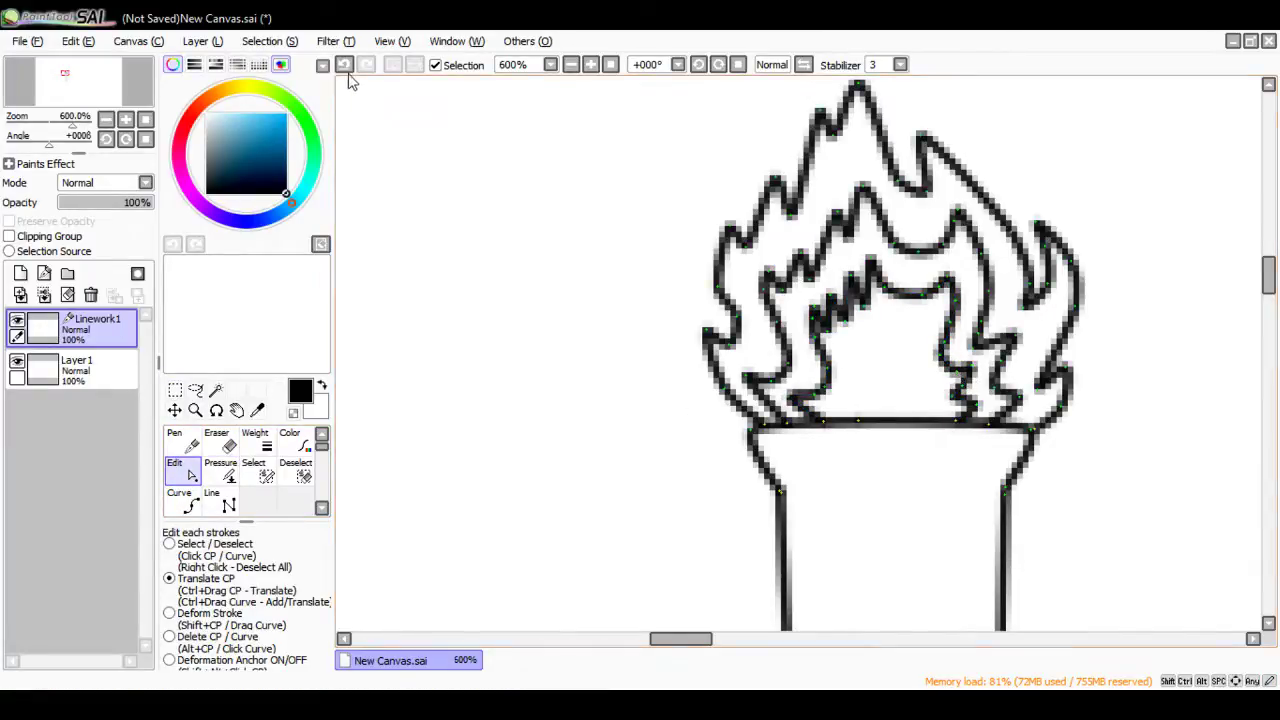
click(968, 368)
right_click(957, 373)
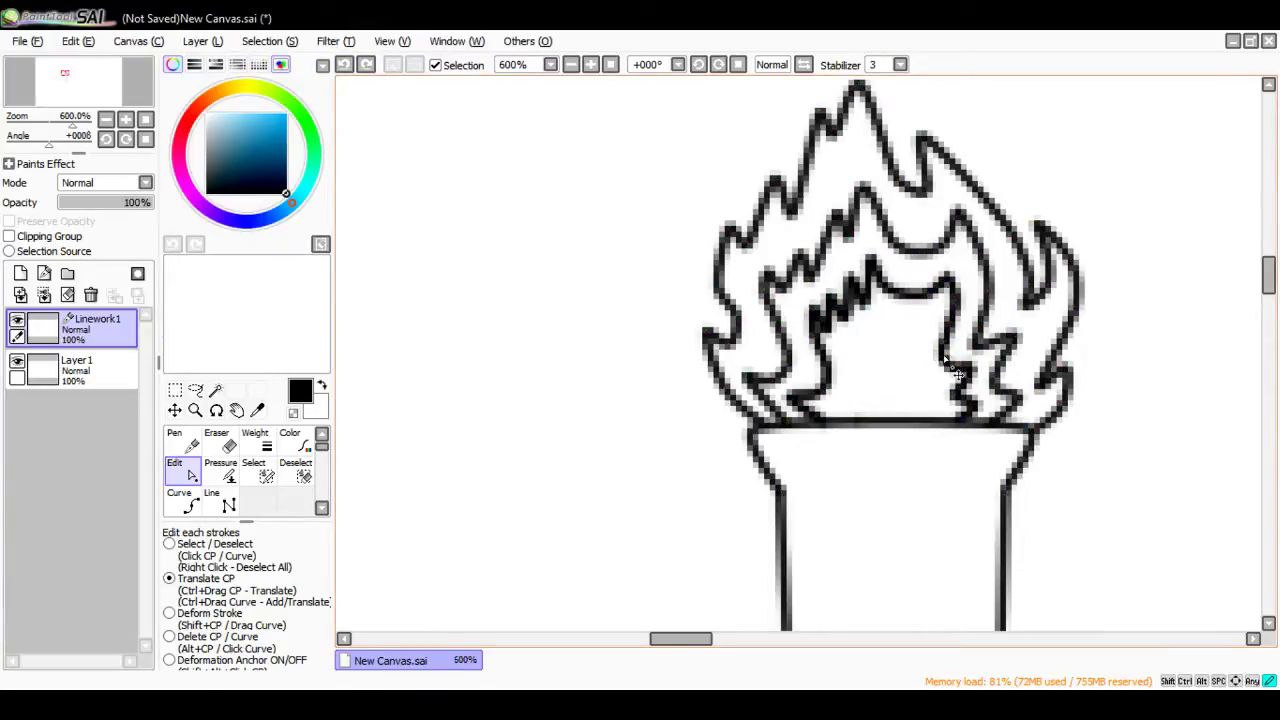
click(956, 368)
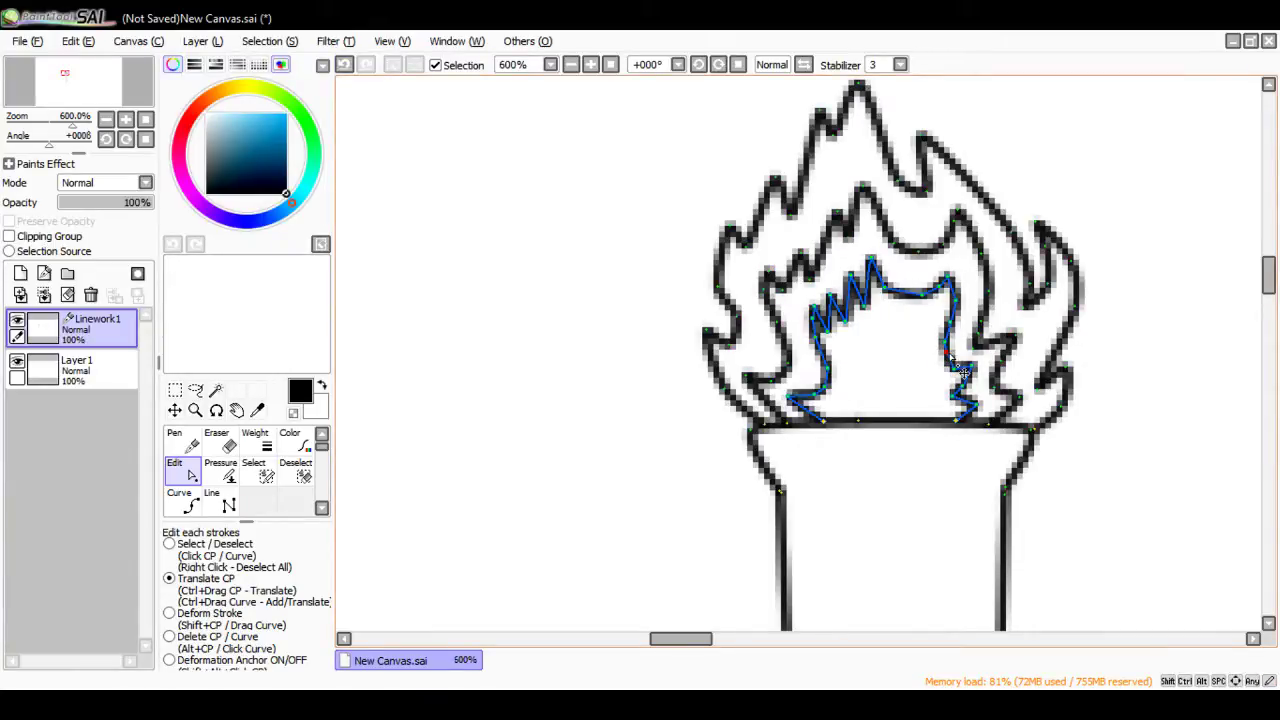
right_click(887, 318)
click(975, 236)
right_click(1015, 207)
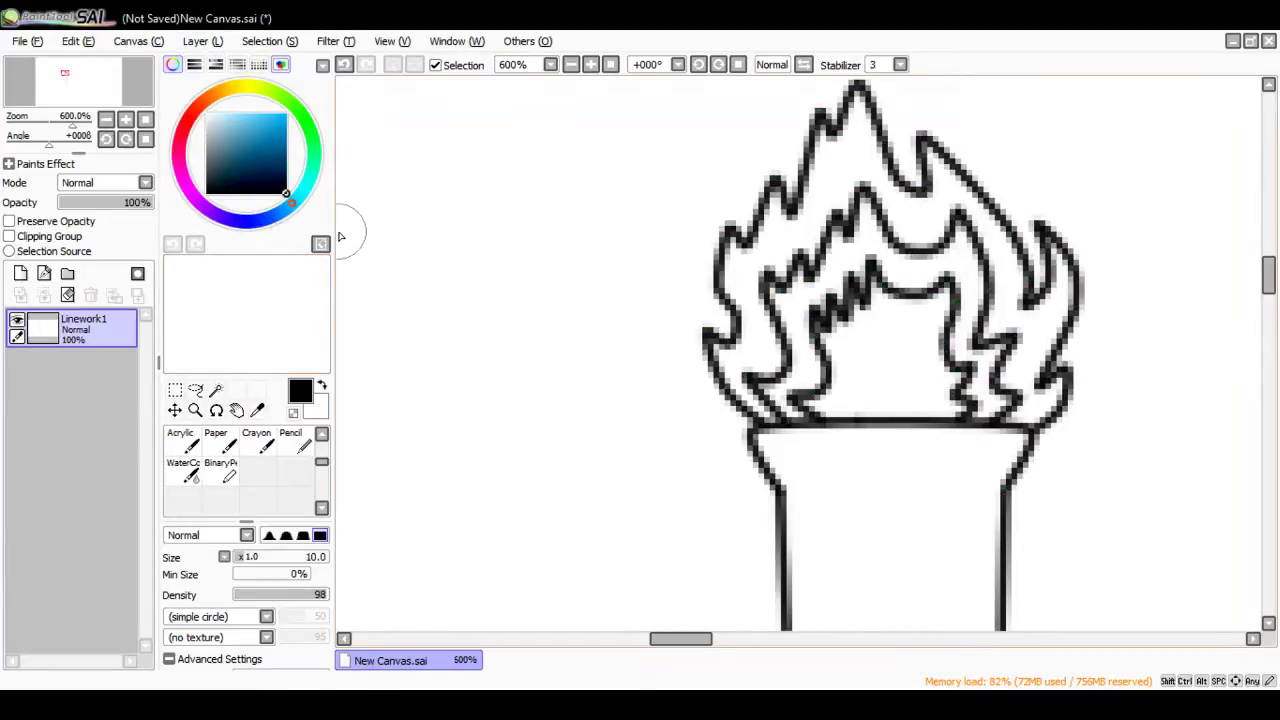
Step: Check the whole torch drawing at several magnifications
scroll(475, 280, up, 1)
scroll(487, 283, down, 2)
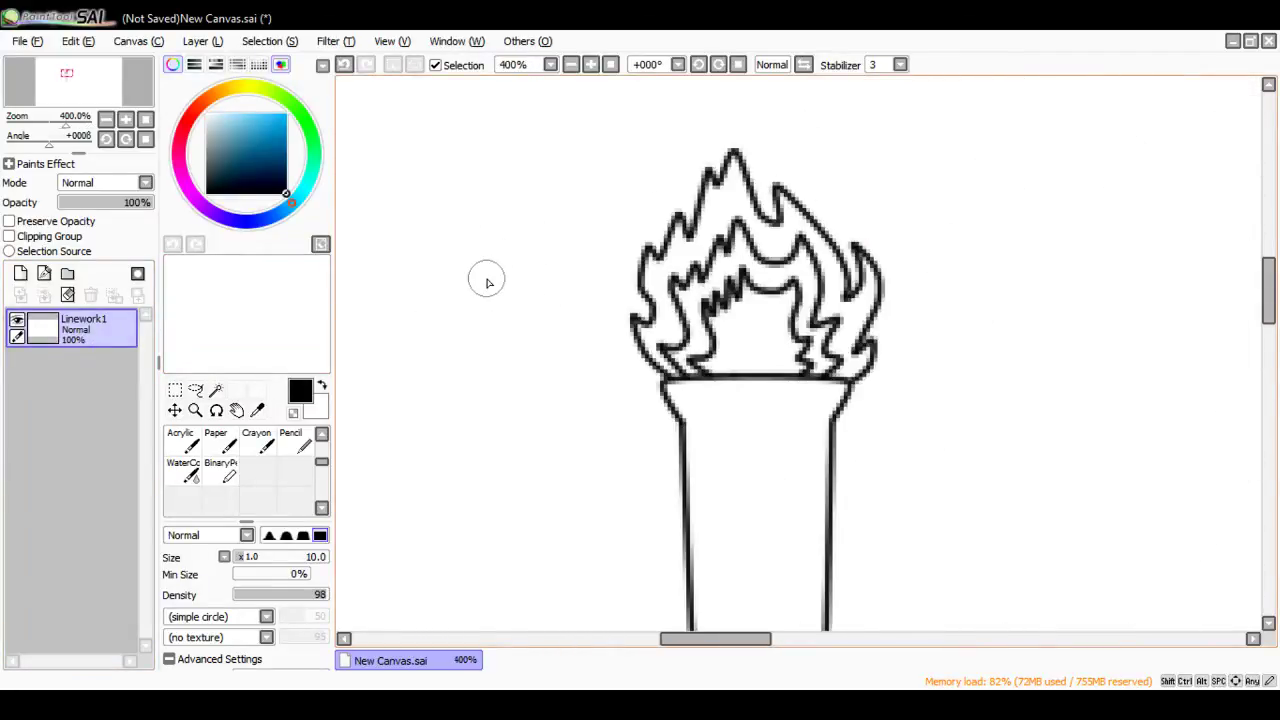
scroll(697, 314, down, 5)
scroll(705, 327, up, 2)
scroll(705, 327, up, 1)
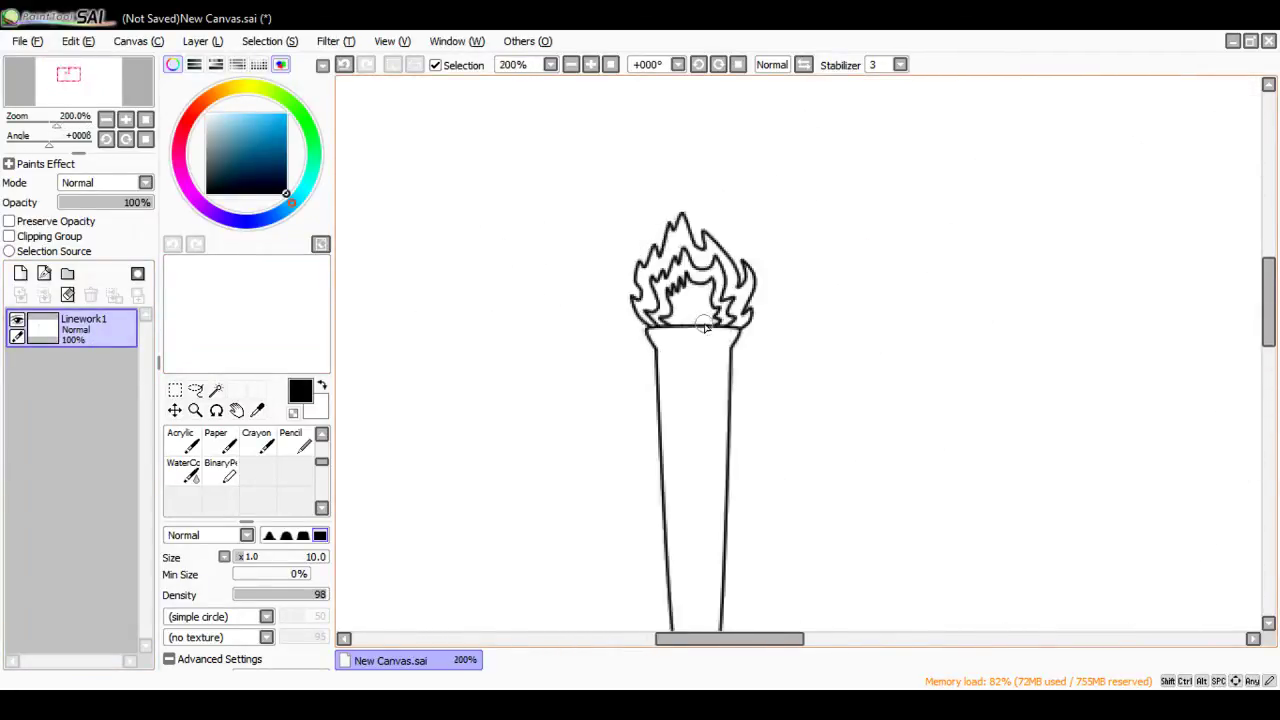
scroll(705, 327, down, 1)
scroll(705, 327, down, 4)
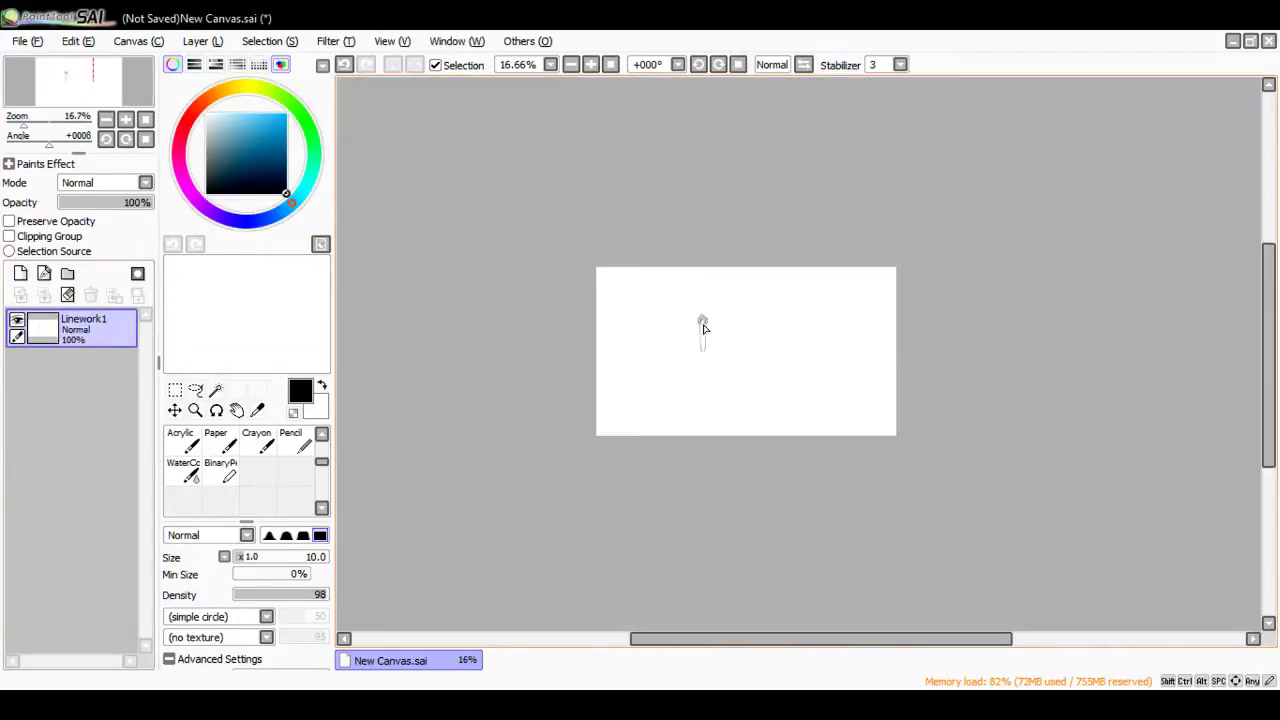
scroll(705, 327, up, 5)
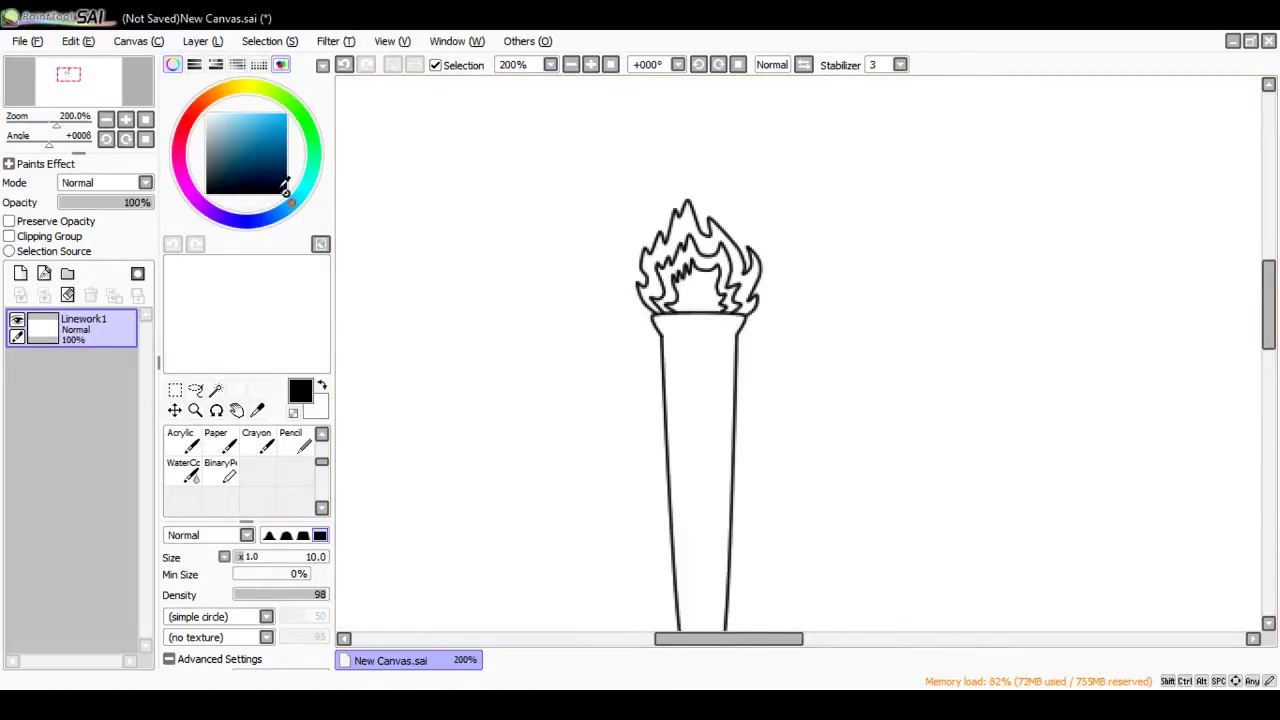
Step: Choose a medium orange-brown drawing colour for the torch handle
click(283, 145)
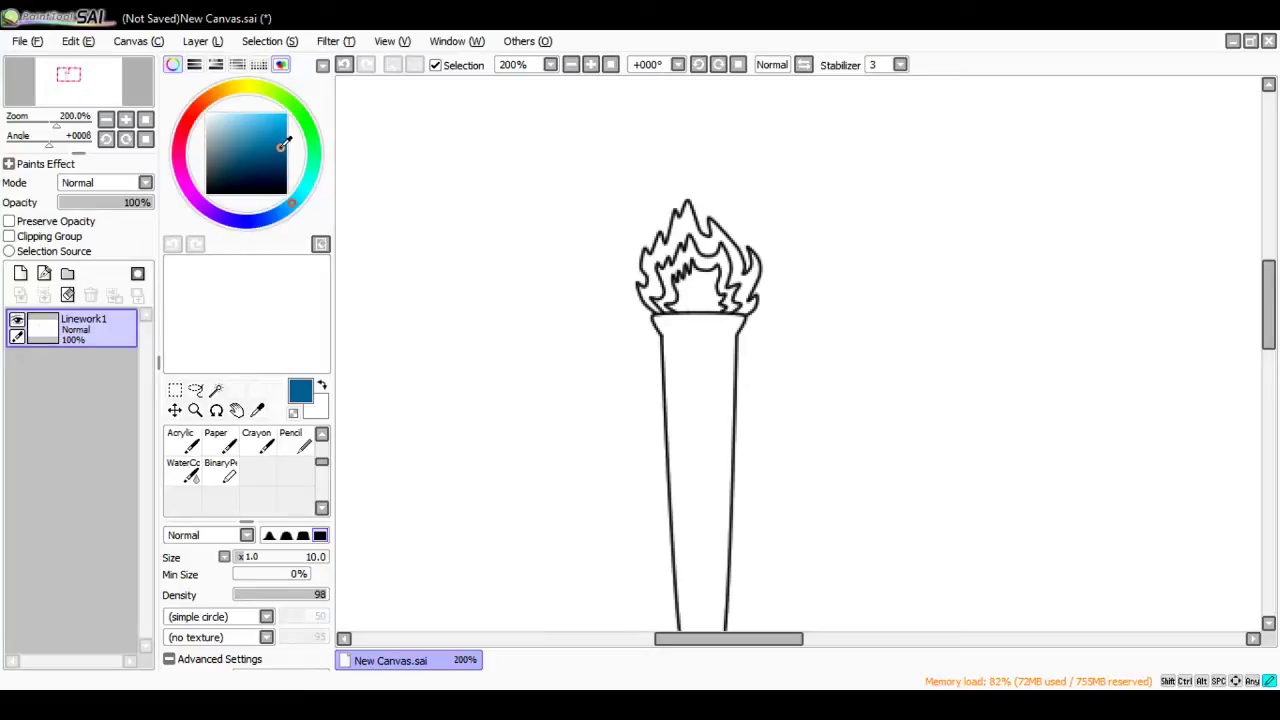
mouse_move(272, 228)
mouse_down()
mouse_move(235, 226)
mouse_move(178, 191)
mouse_up()
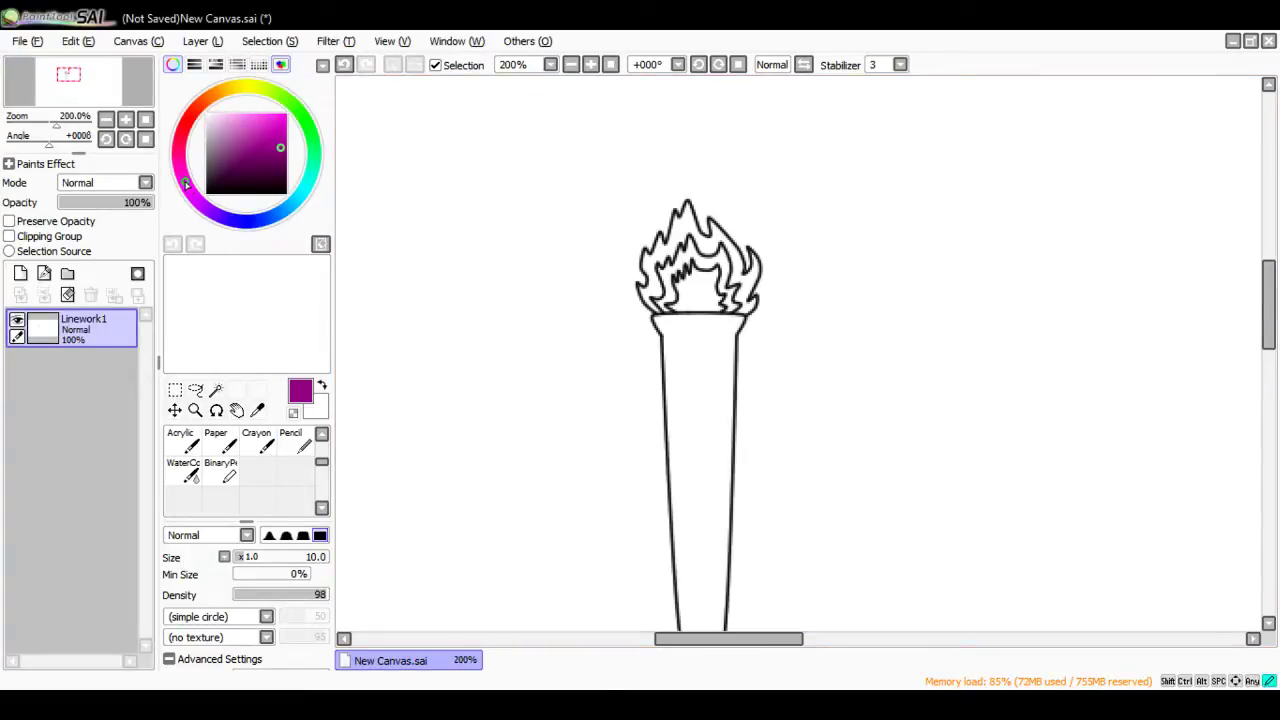
drag(188, 193, 180, 144)
click(273, 131)
mouse_move(273, 131)
mouse_down()
mouse_move(296, 141)
mouse_move(287, 136)
mouse_up()
drag(180, 143, 212, 97)
click(254, 136)
drag(254, 136, 260, 140)
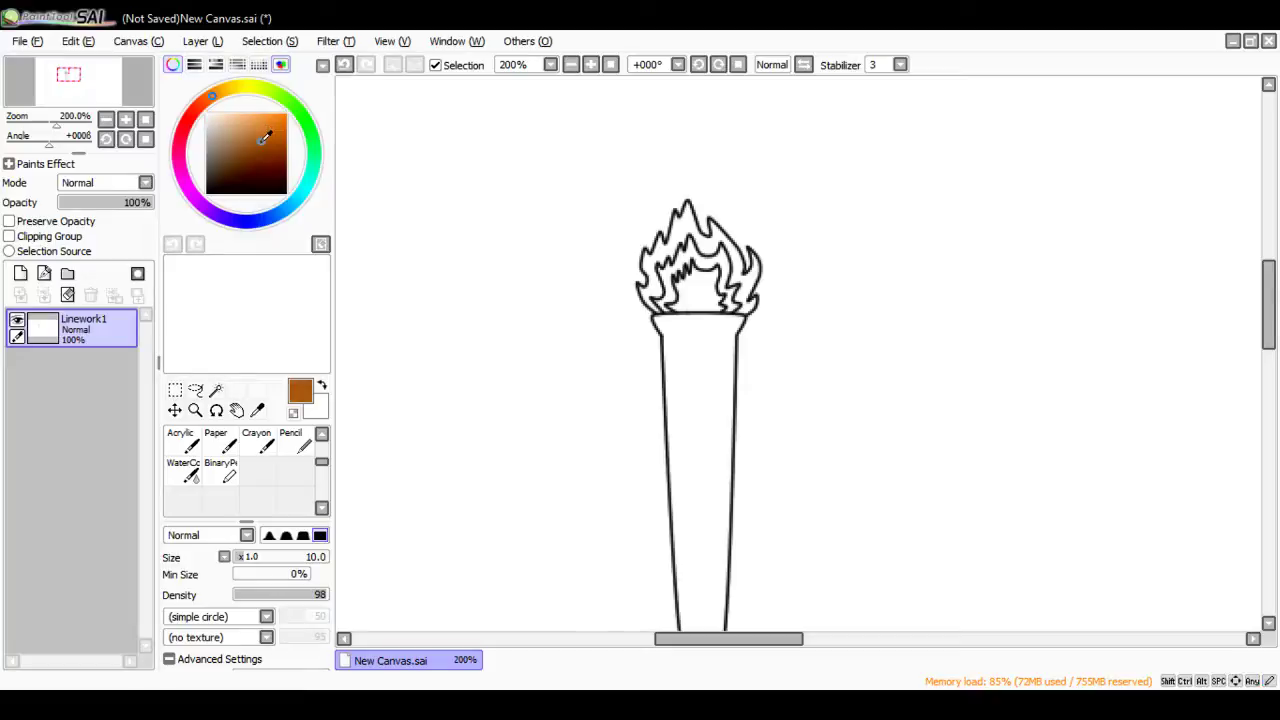
Step: Fill the torch handle with the orange-brown colour using the Bucket tool, and check the fill along its outline
scroll(195, 465, up, 3)
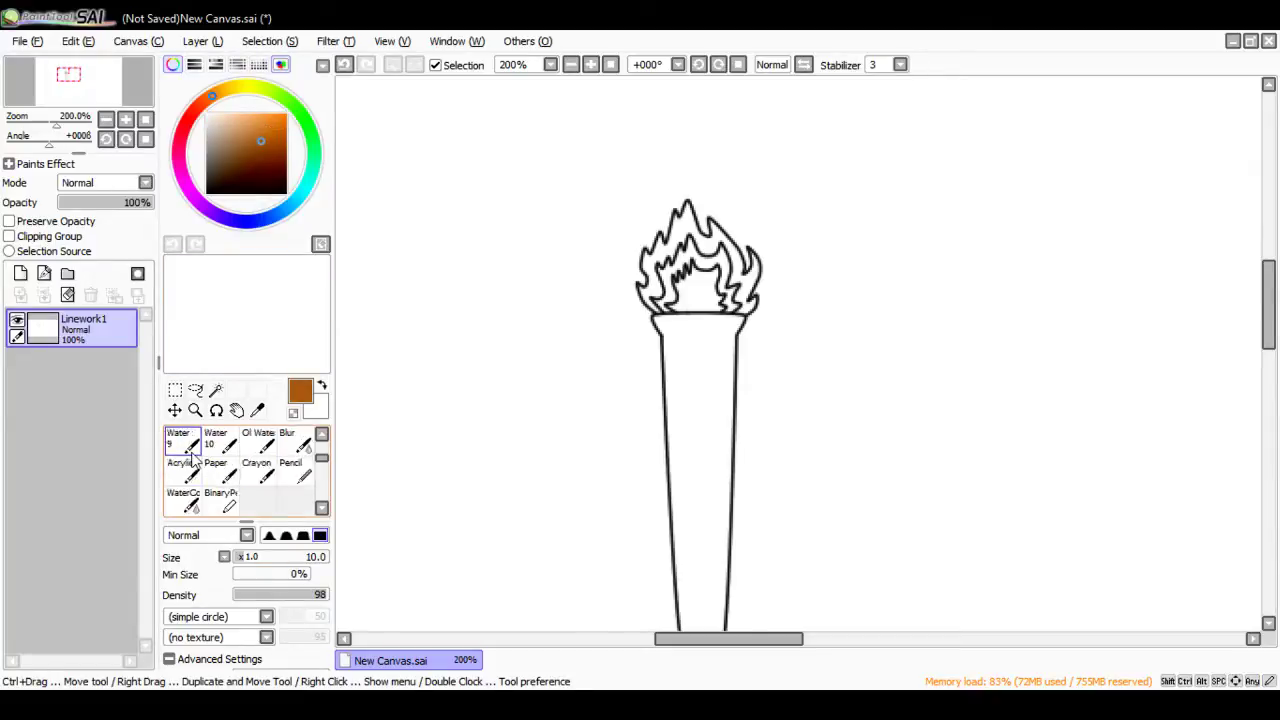
click(185, 498)
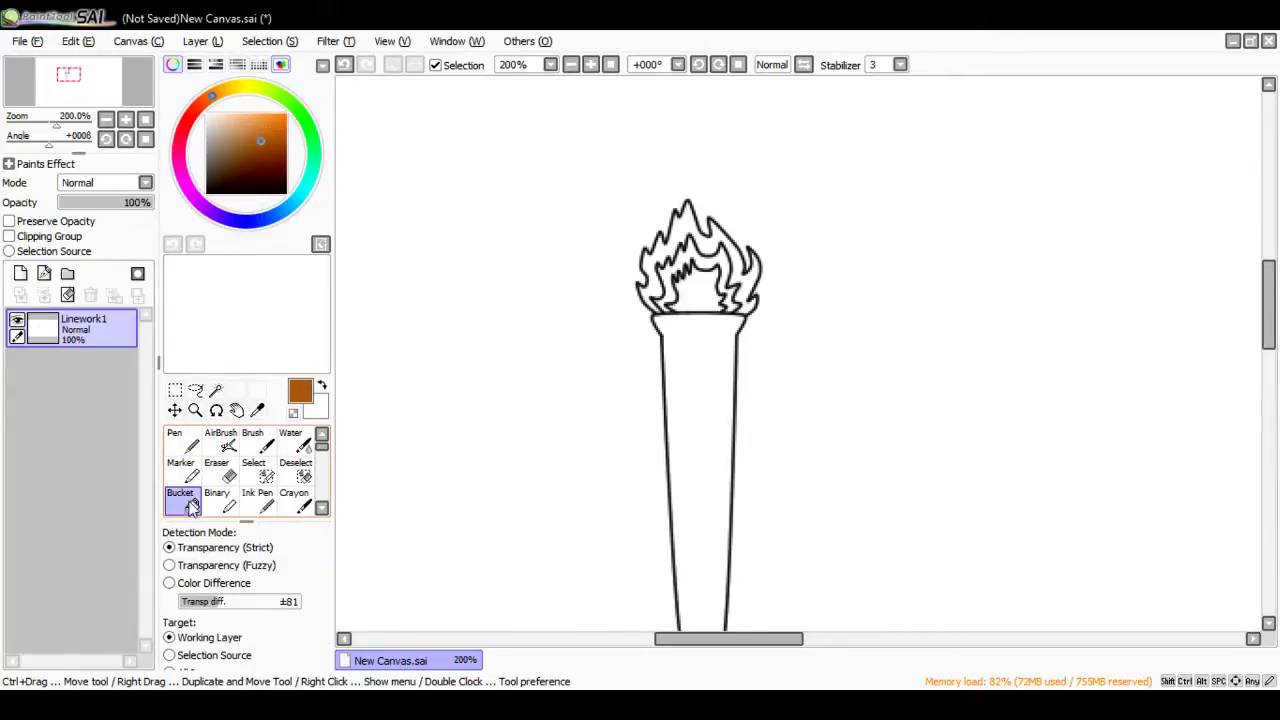
scroll(197, 484, down, 4)
scroll(197, 484, up, 4)
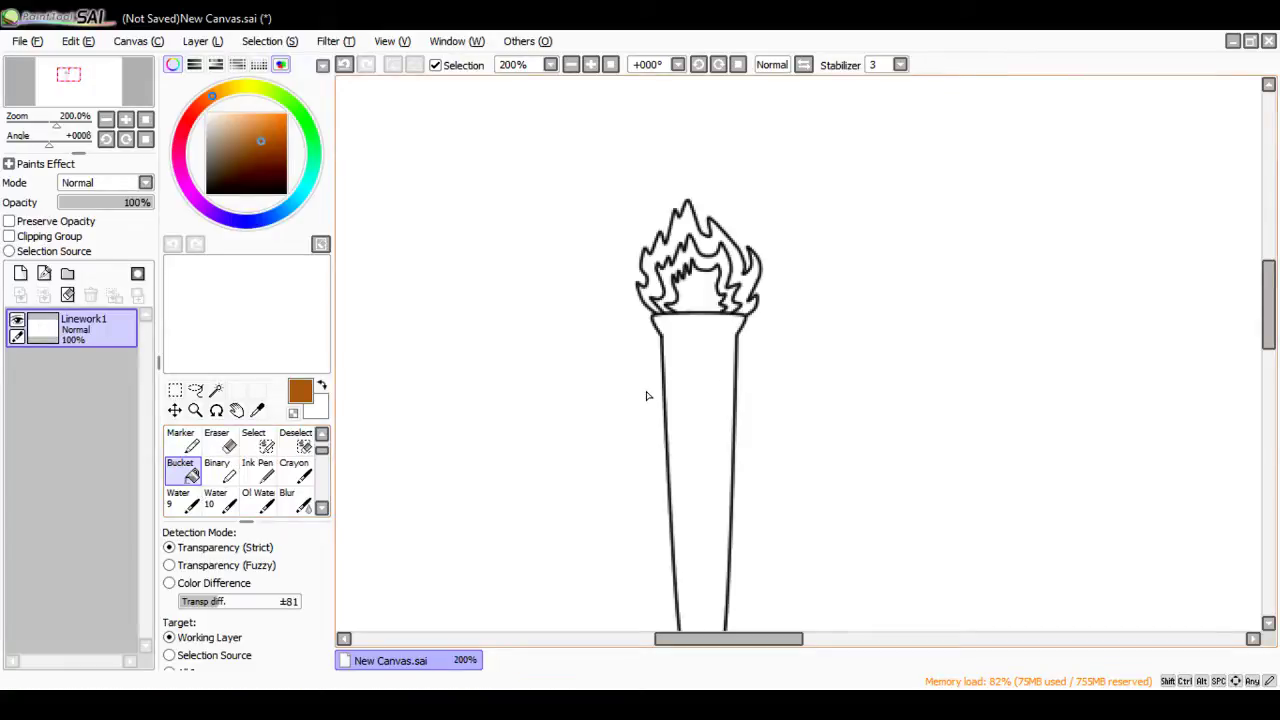
click(685, 401)
scroll(686, 451, up, 3)
scroll(686, 451, down, 3)
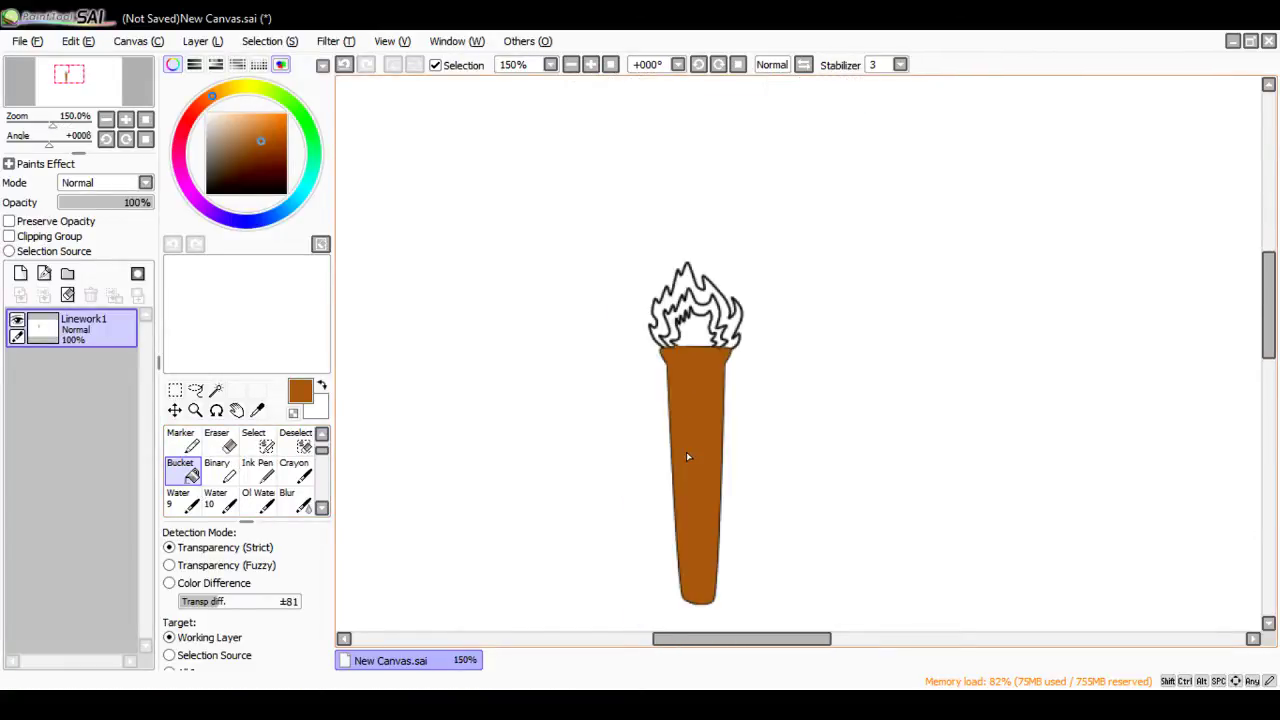
scroll(686, 451, up, 1)
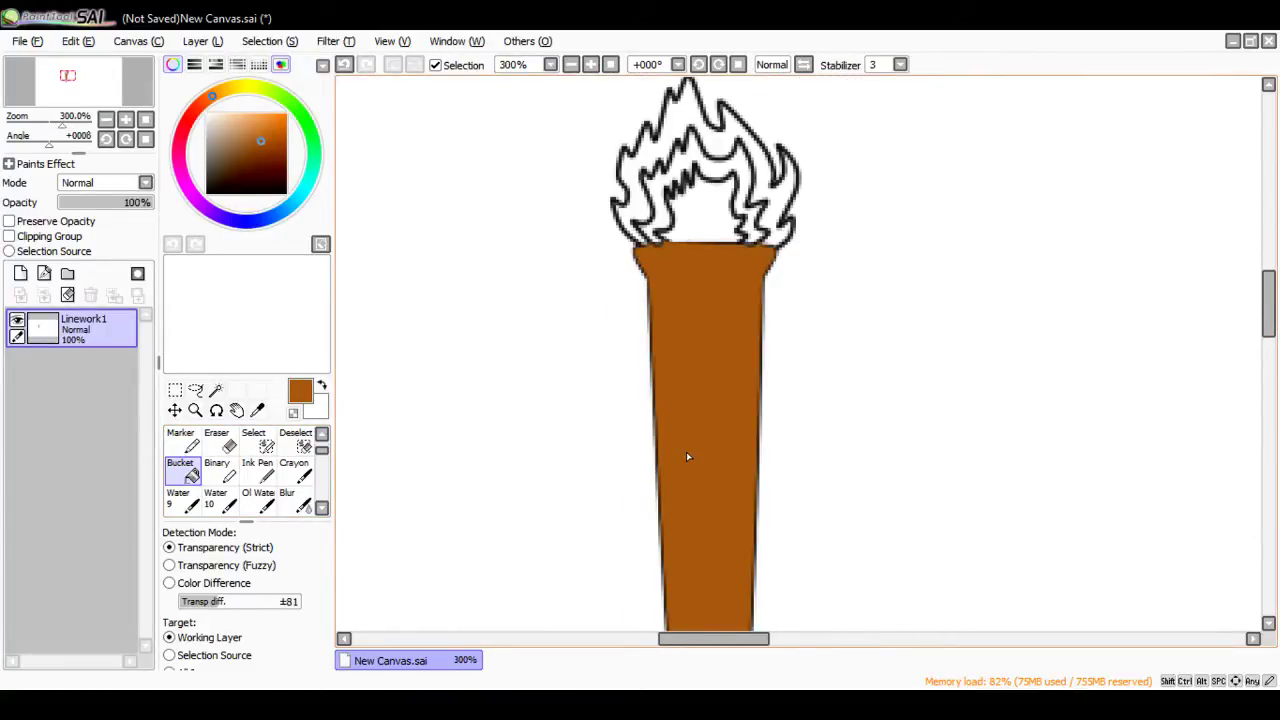
scroll(253, 444, down, 4)
scroll(253, 444, up, 2)
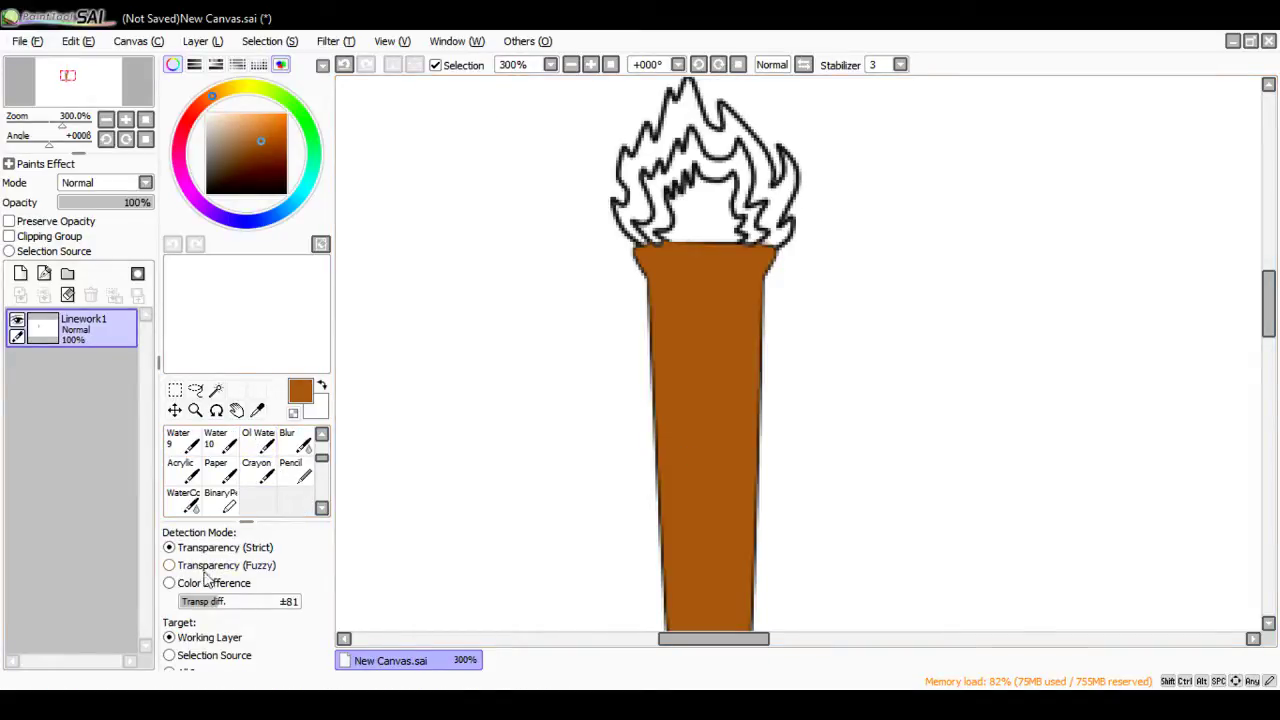
Step: Fill the outer flame with bright orange-red and the middle flame with yellow-orange, using Transparency (Strict) detection
click(186, 548)
scroll(656, 350, down, 2)
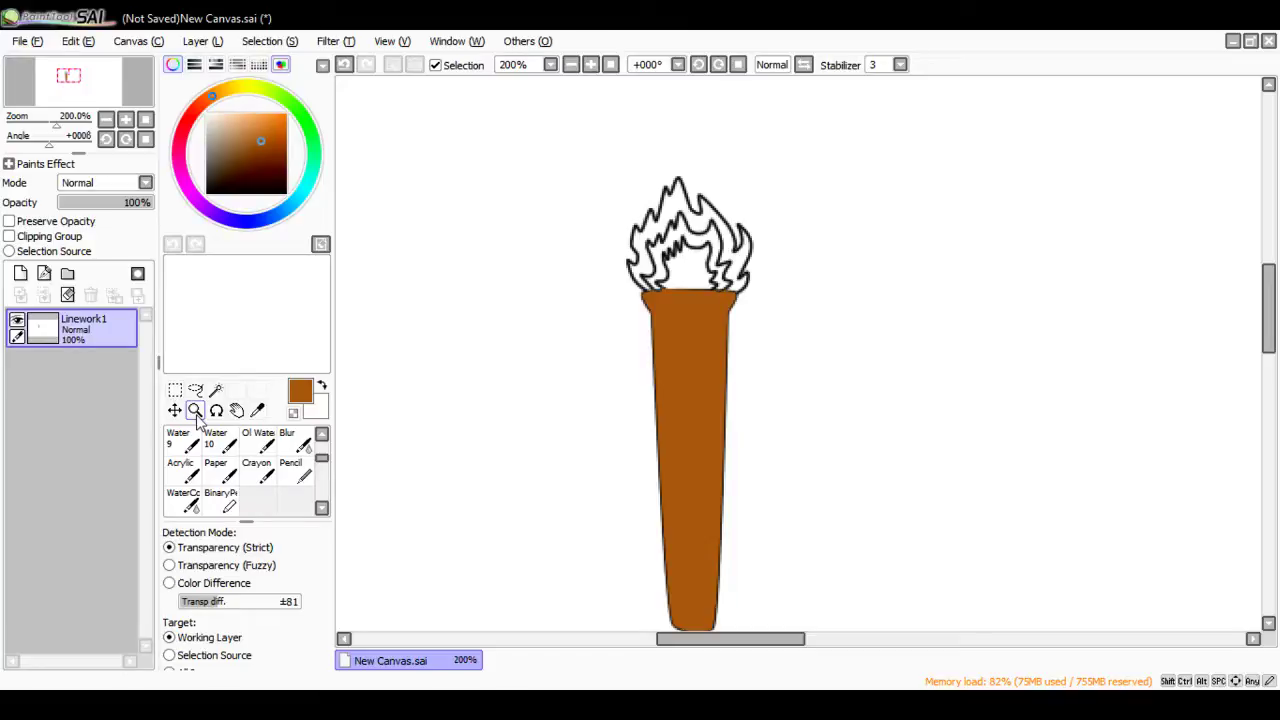
mouse_move(250, 86)
mouse_down()
mouse_move(197, 107)
mouse_move(300, 110)
mouse_up()
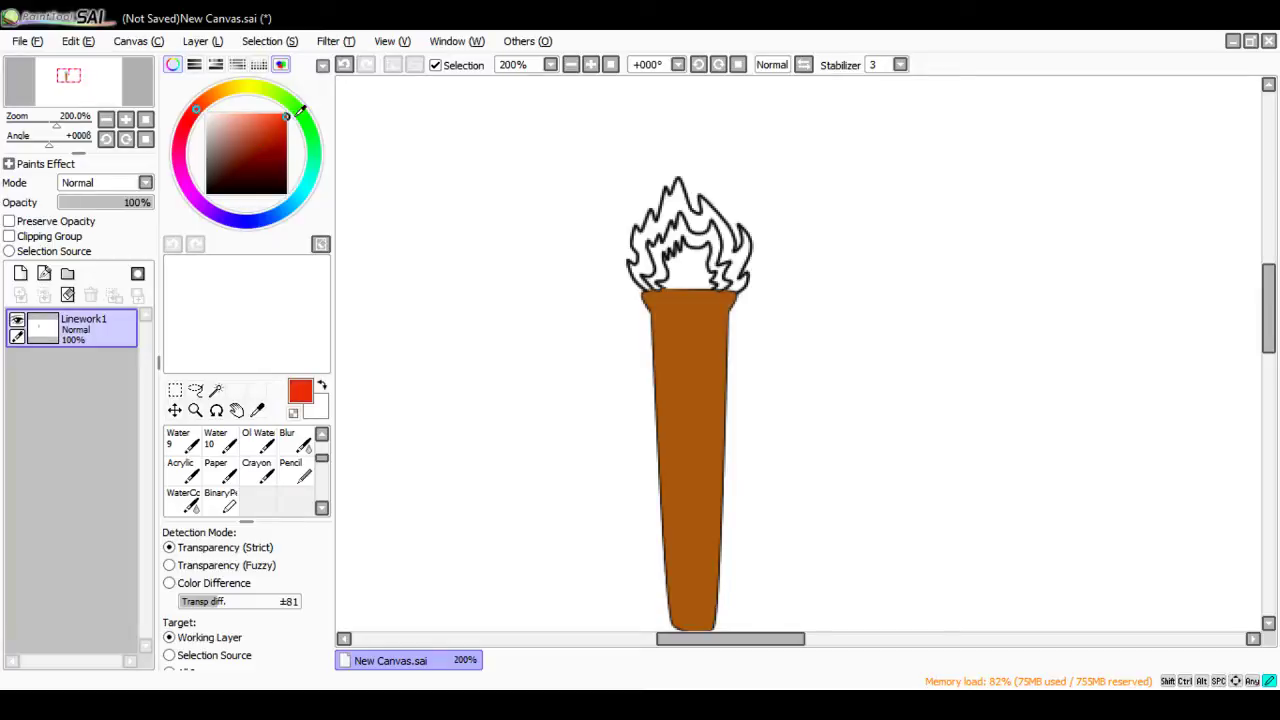
click(676, 210)
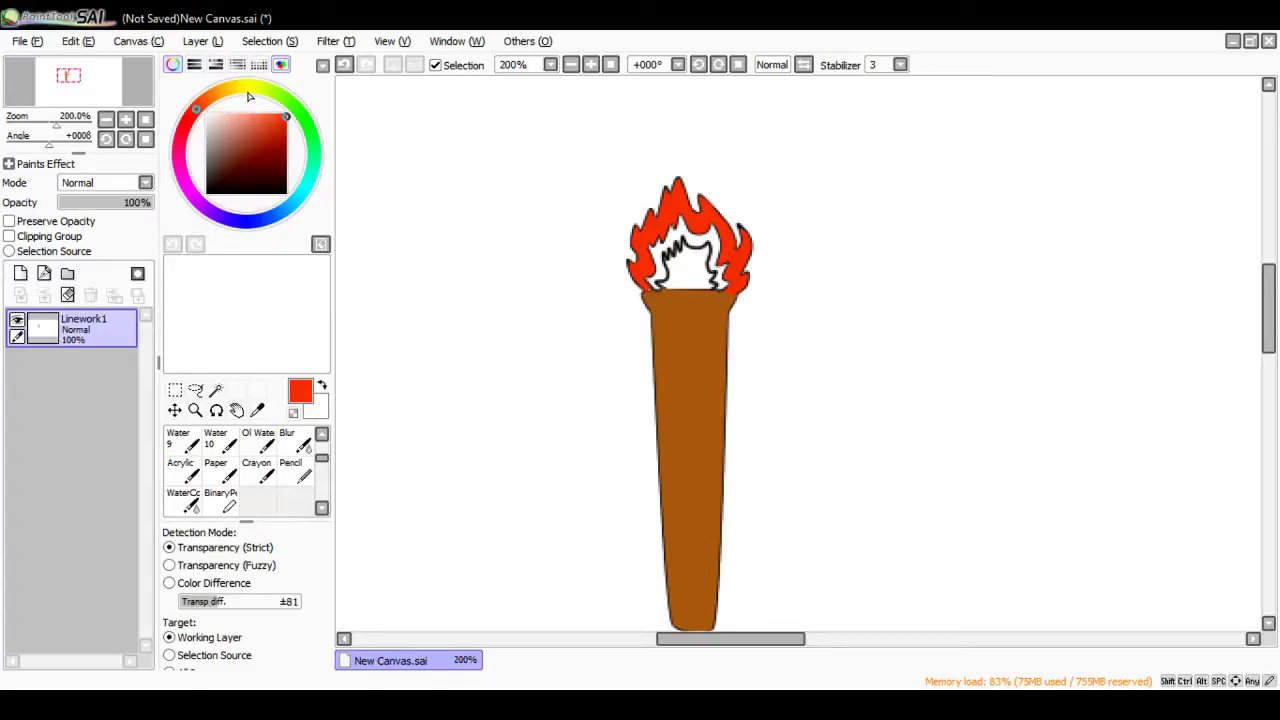
drag(250, 96, 228, 92)
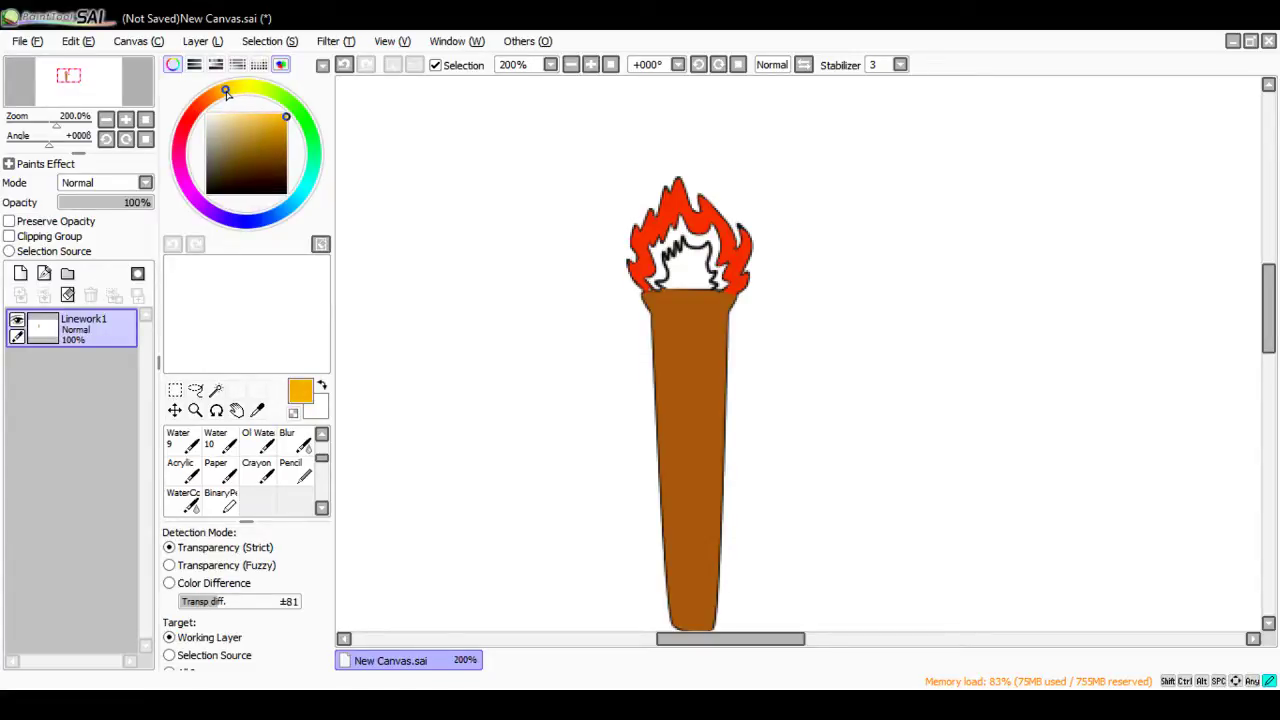
click(665, 242)
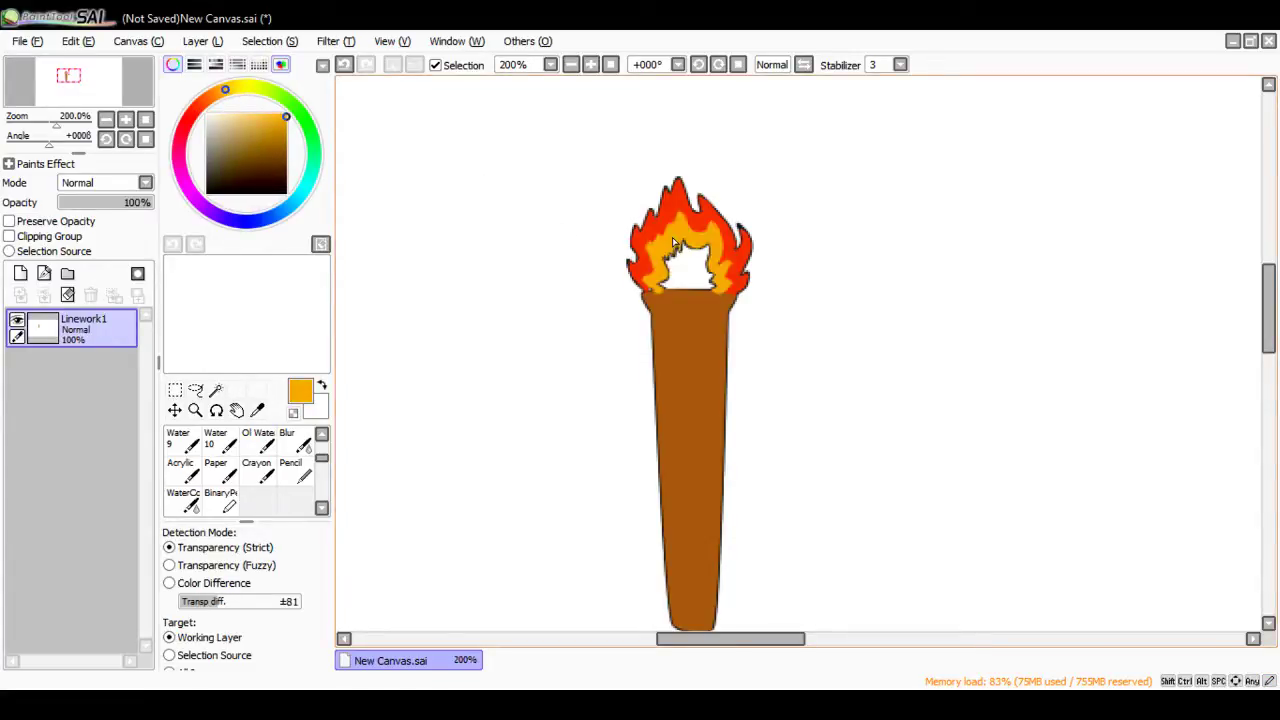
Step: Inspect the fill edges at the rim, and undo the three bucket fills and the merge of Linework1 with Layer1
scroll(638, 297, up, 3)
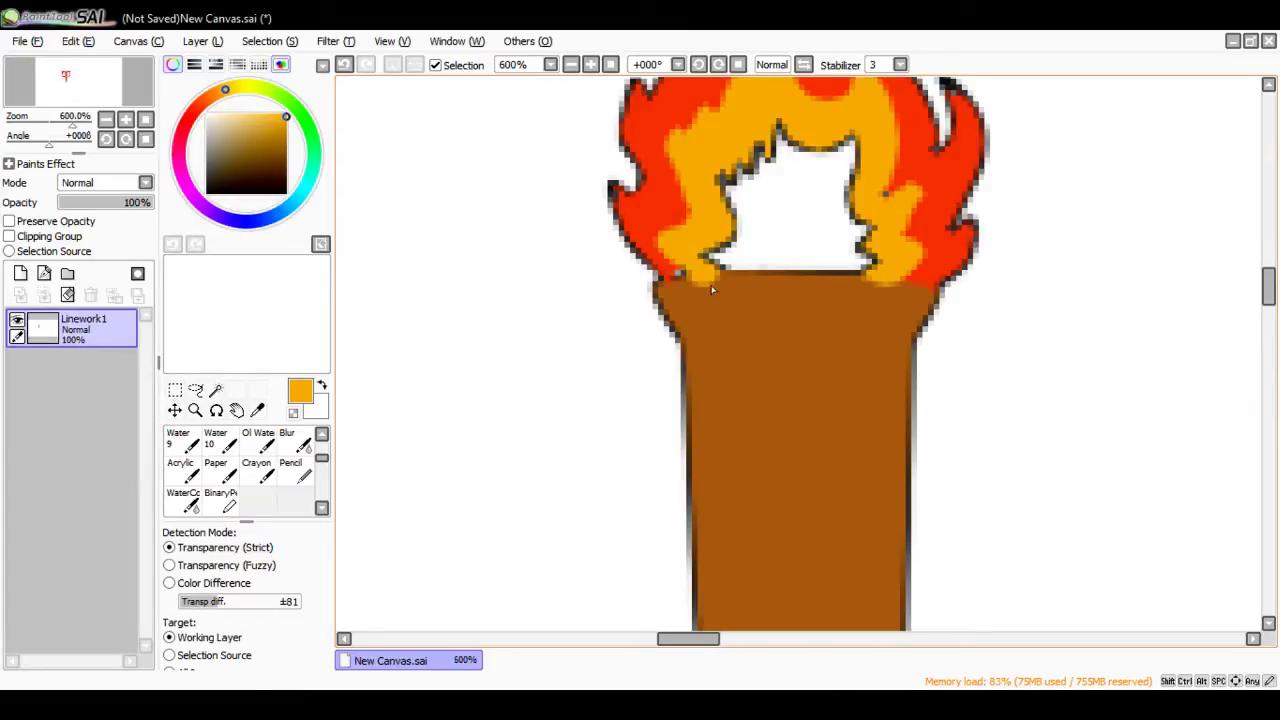
scroll(737, 271, up, 2)
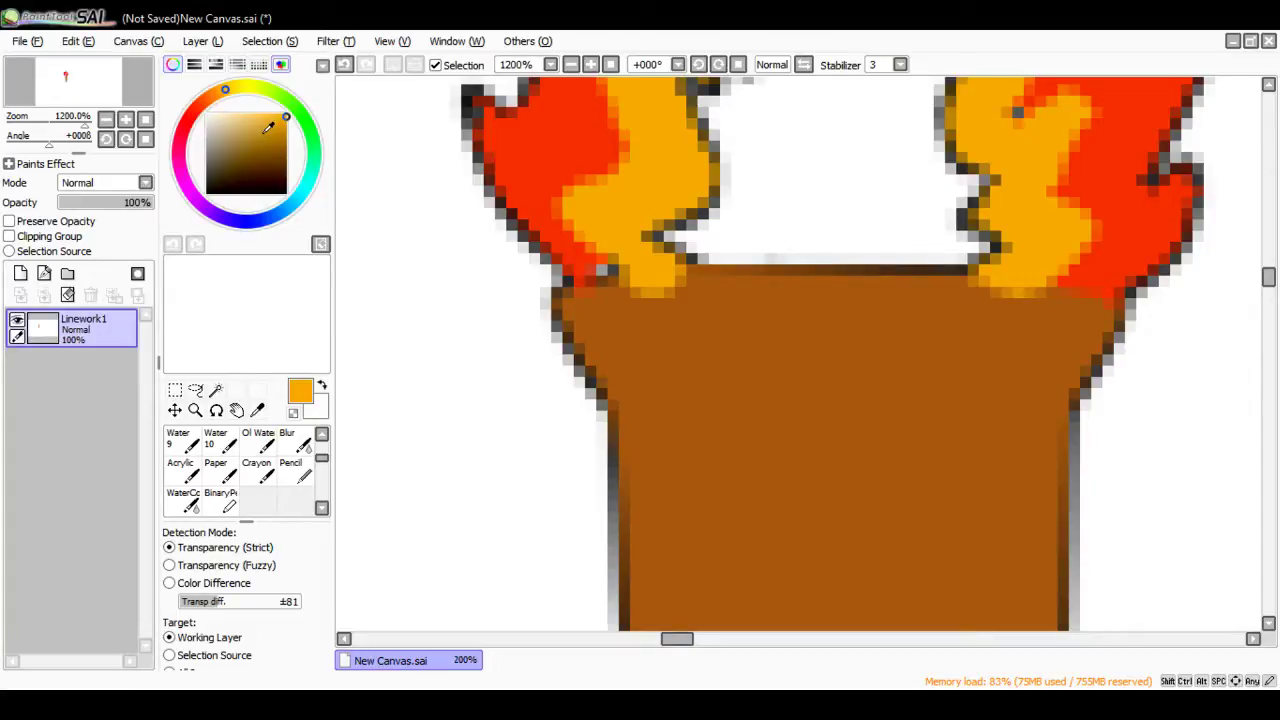
click(343, 66)
click(343, 66)
click(343, 66)
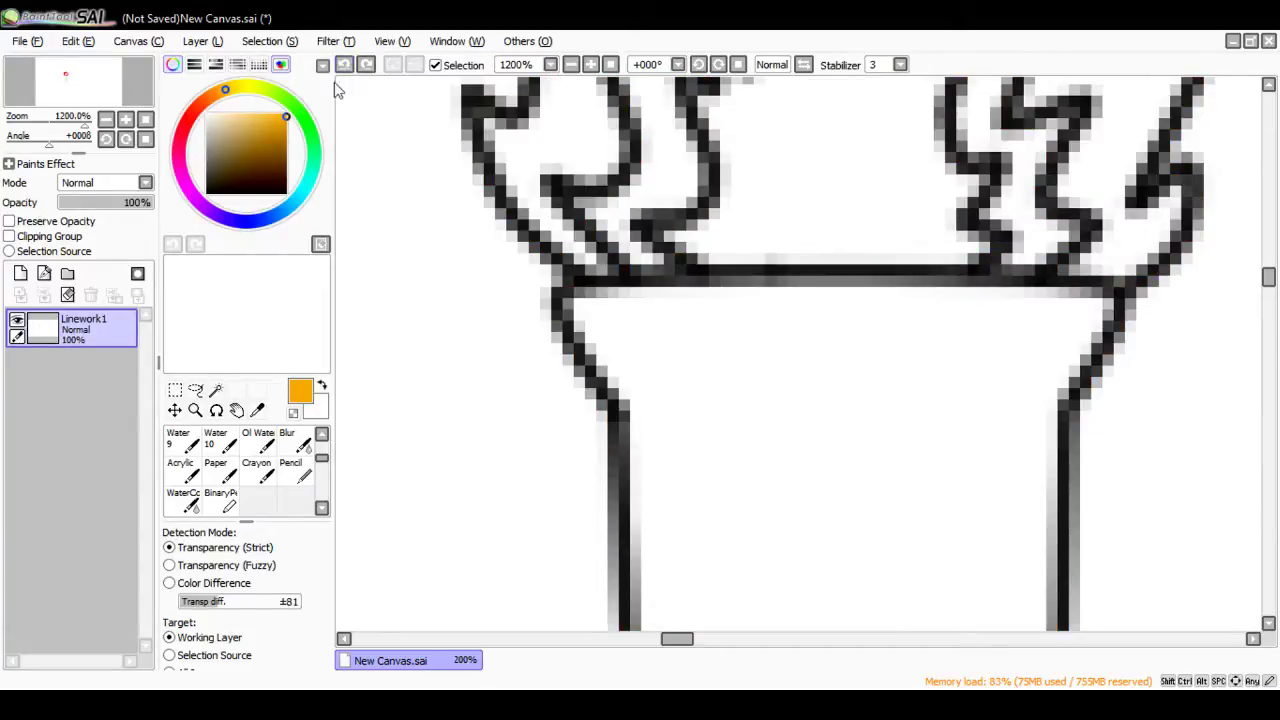
scroll(200, 460, down, 2)
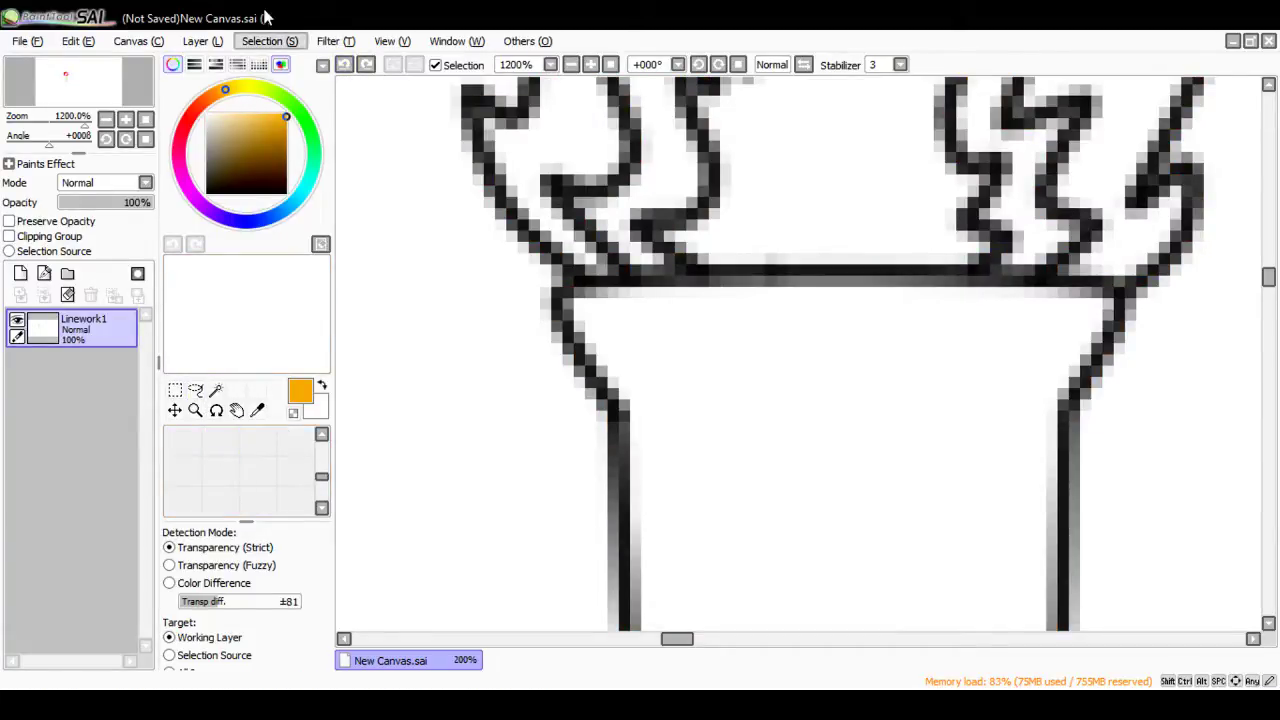
click(345, 66)
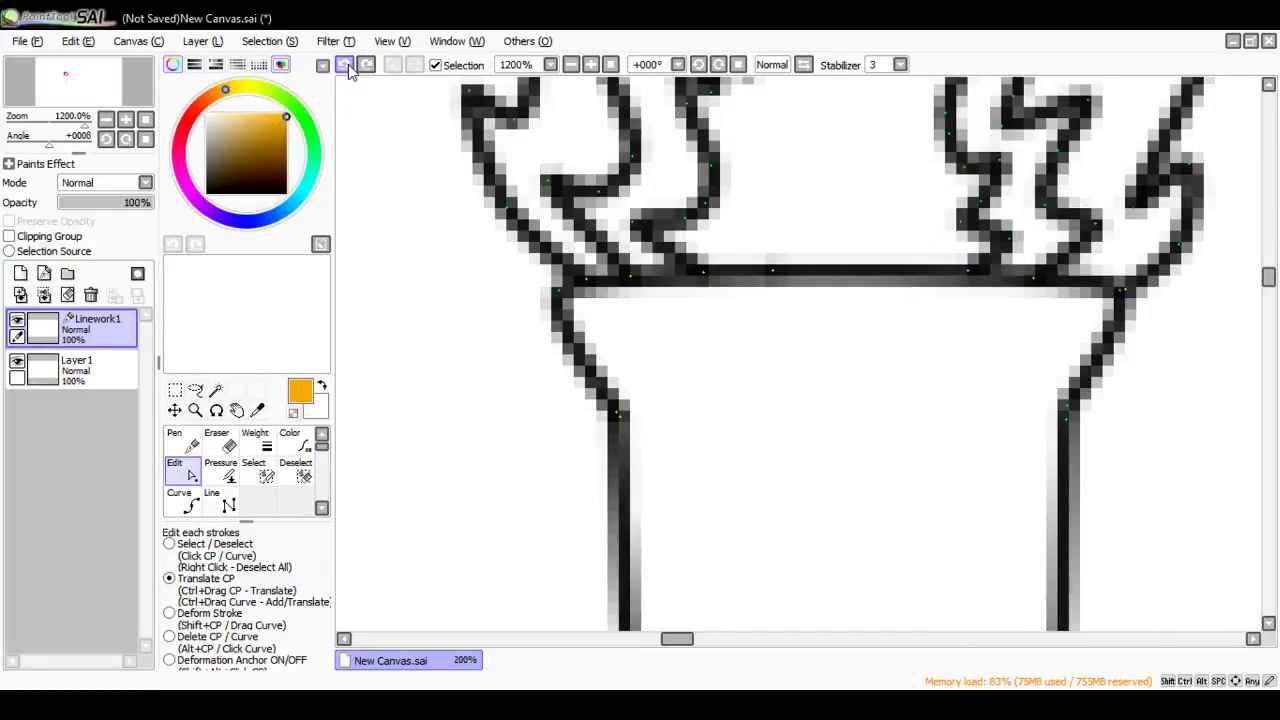
Step: Try adjusting the line pressure of the control point at the torch rim's left corner with the Pressure tool
click(228, 476)
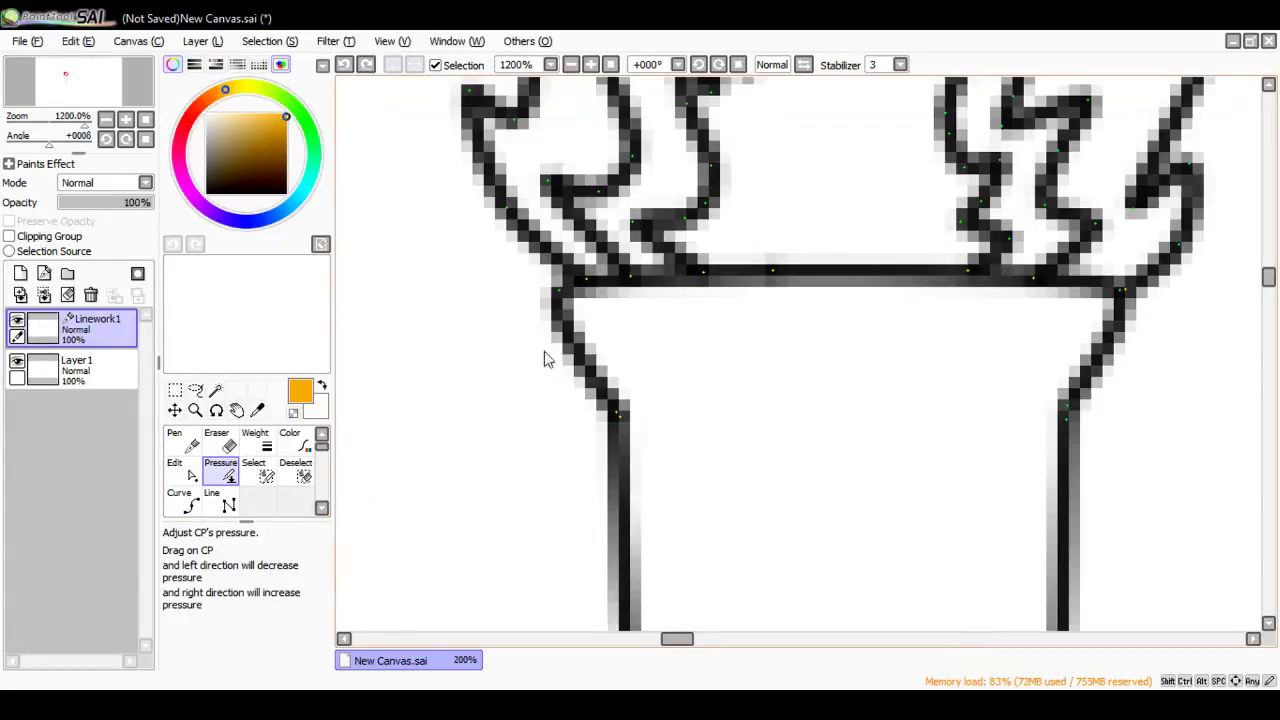
click(573, 312)
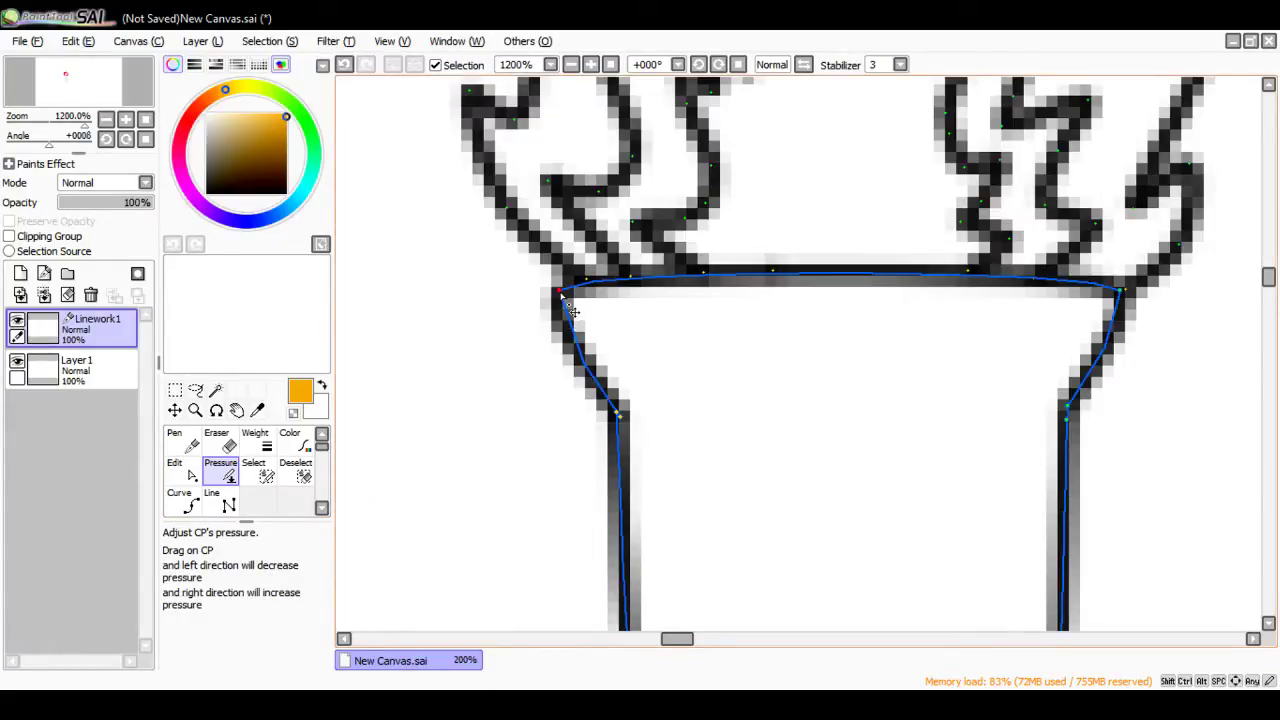
scroll(573, 312, down, 3)
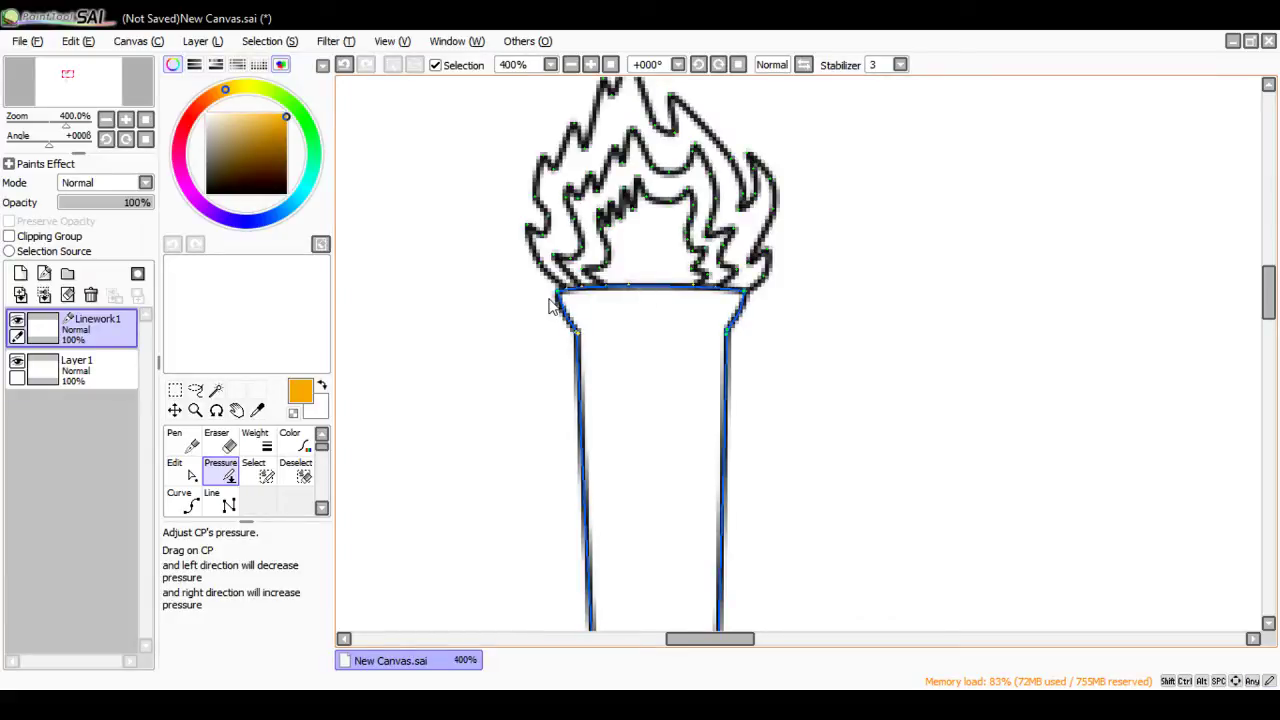
drag(556, 297, 571, 316)
drag(571, 316, 573, 318)
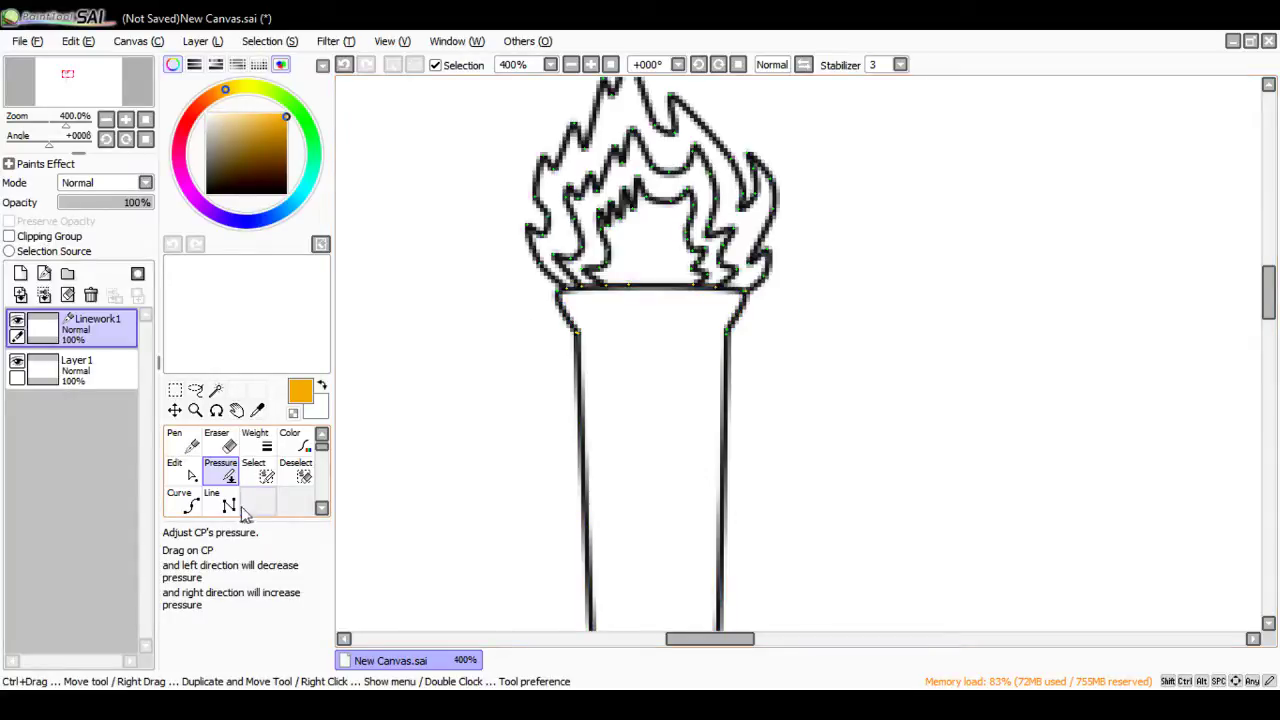
Step: Trace the torch's rim line in black from corner to corner with the Curve tool on Linework1
click(182, 500)
scroll(538, 302, up, 4)
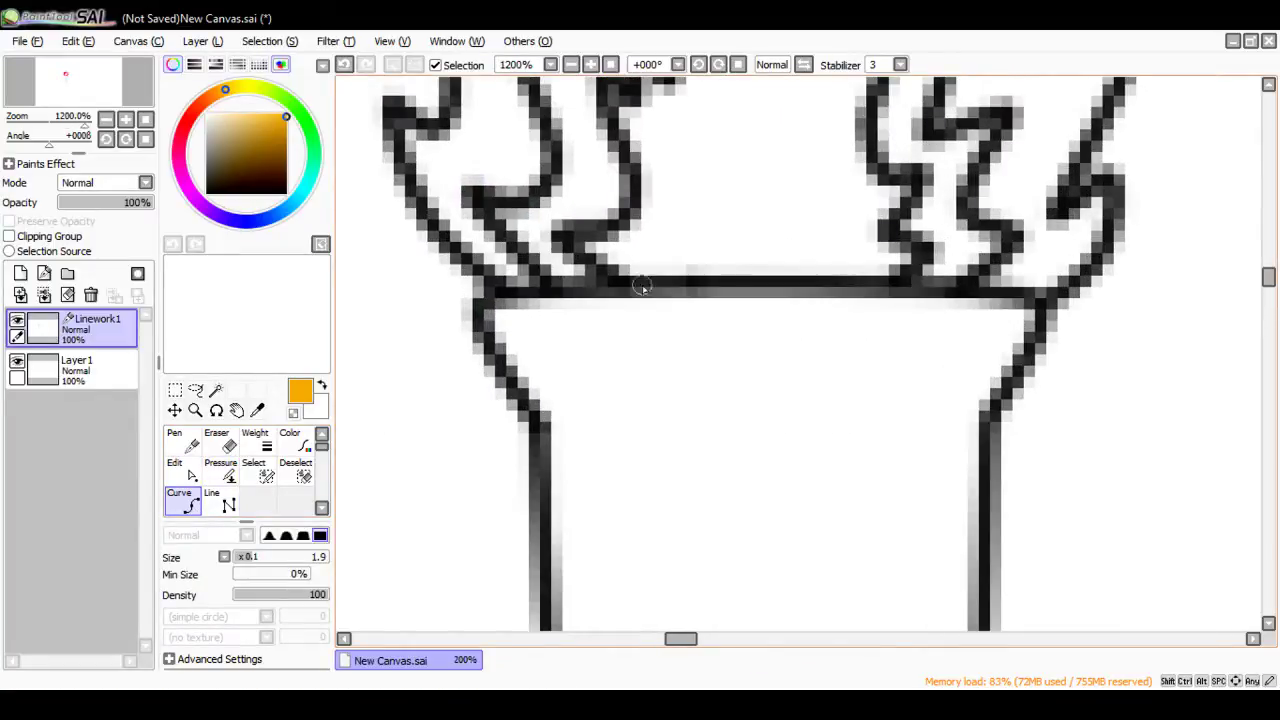
click(487, 288)
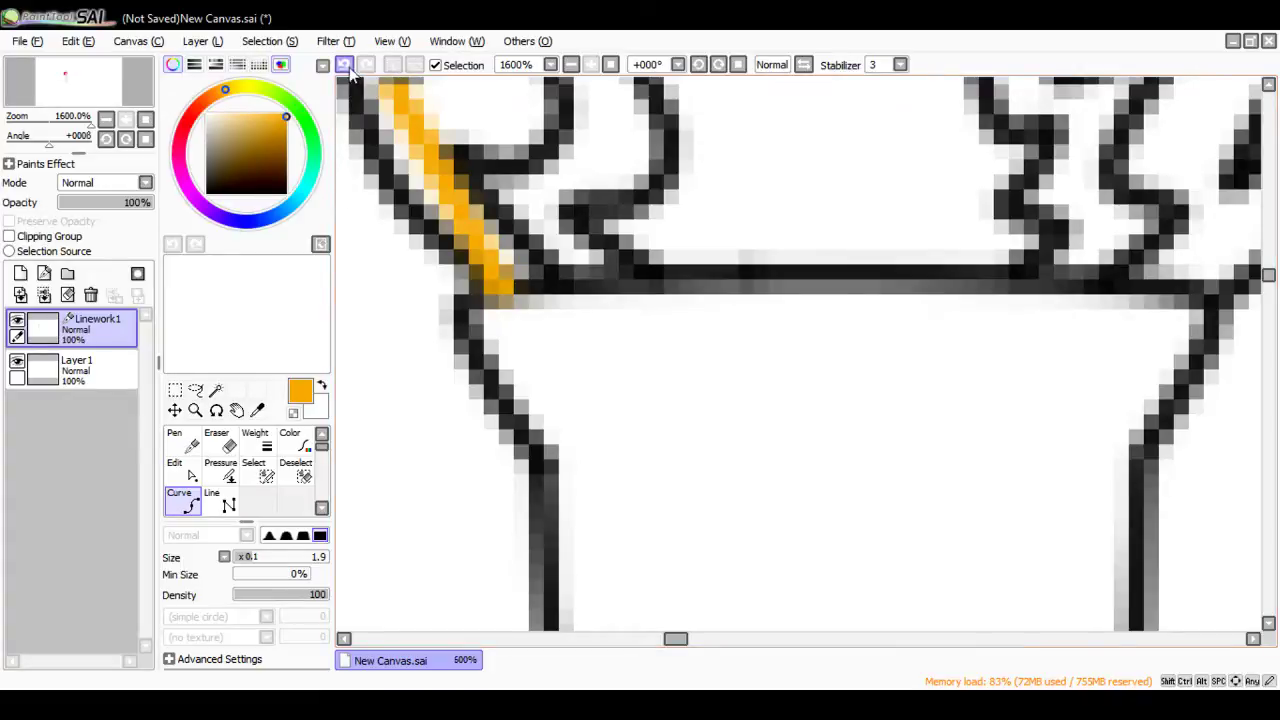
click(344, 64)
click(285, 192)
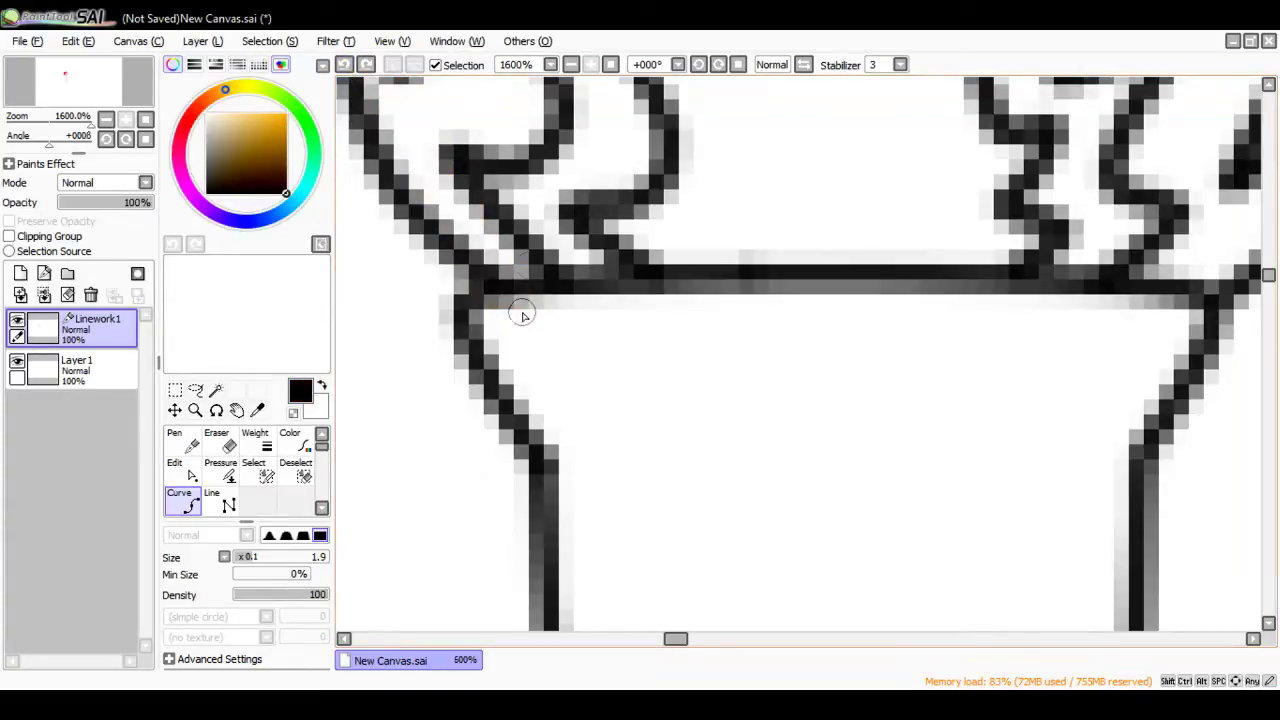
click(486, 286)
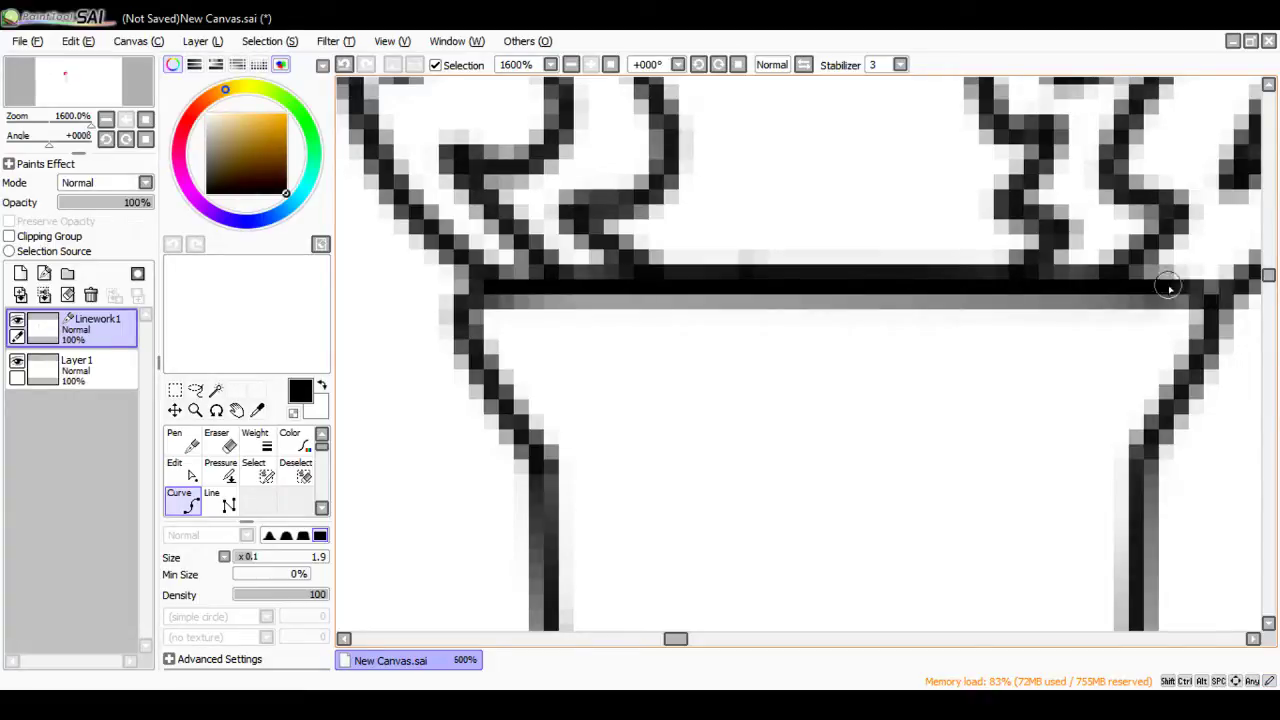
click(1240, 290)
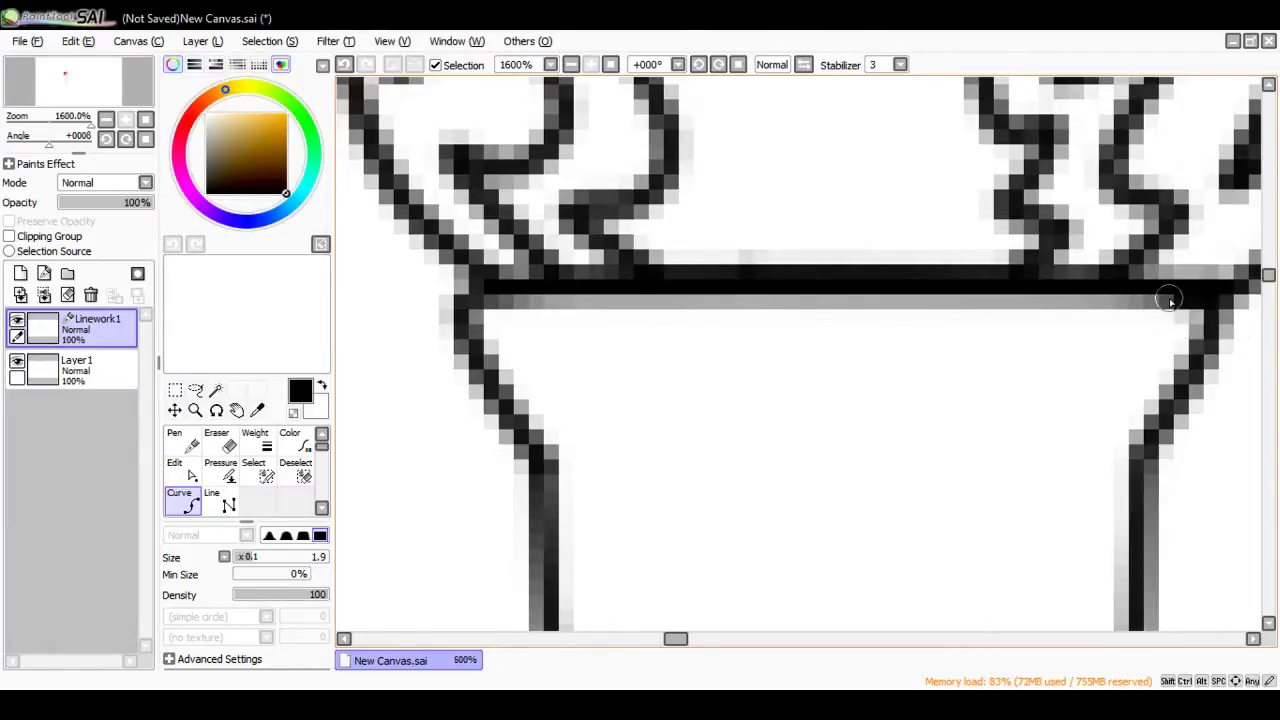
Step: Reinforce the rim line with another black curve from its left corner, and end the pending curve
click(477, 288)
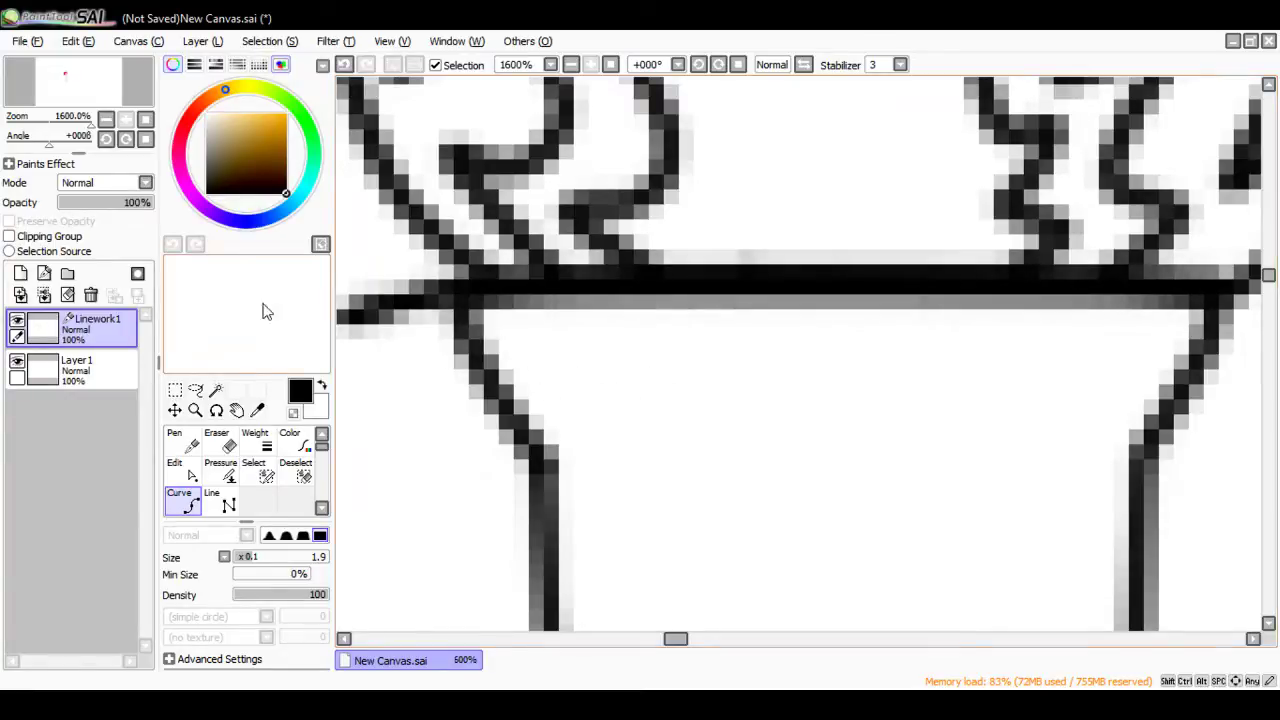
click(47, 368)
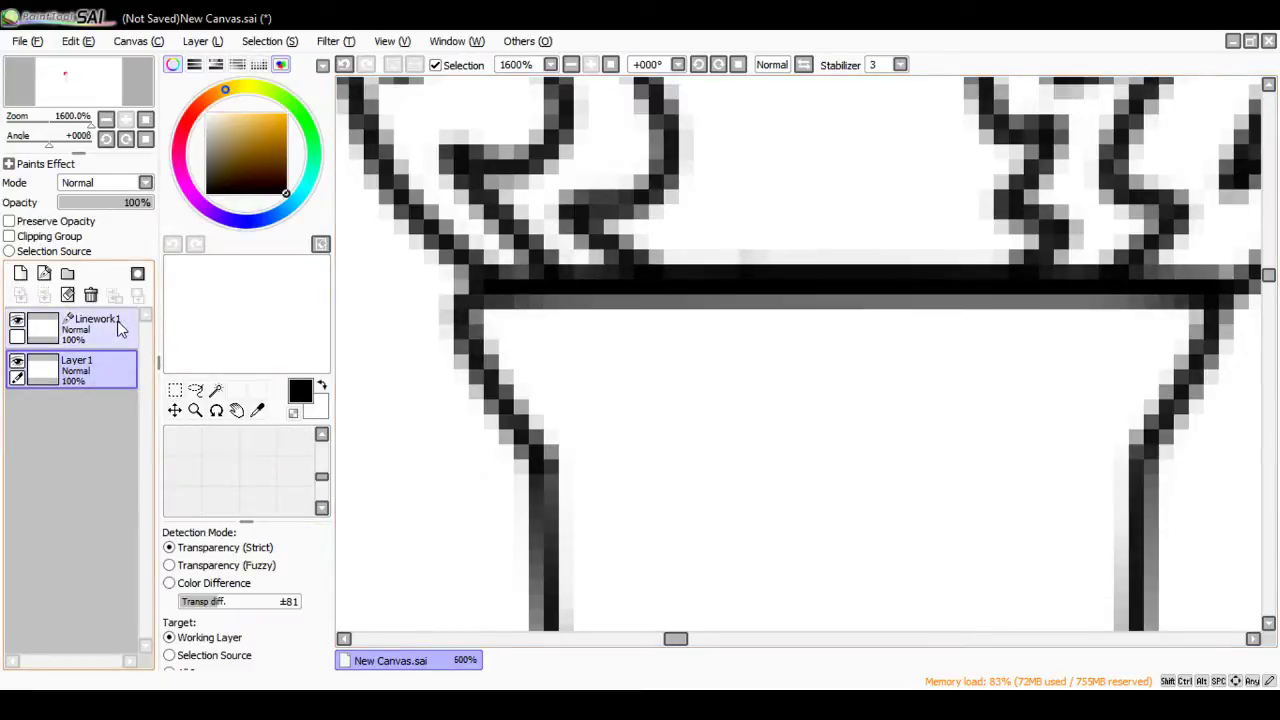
click(120, 328)
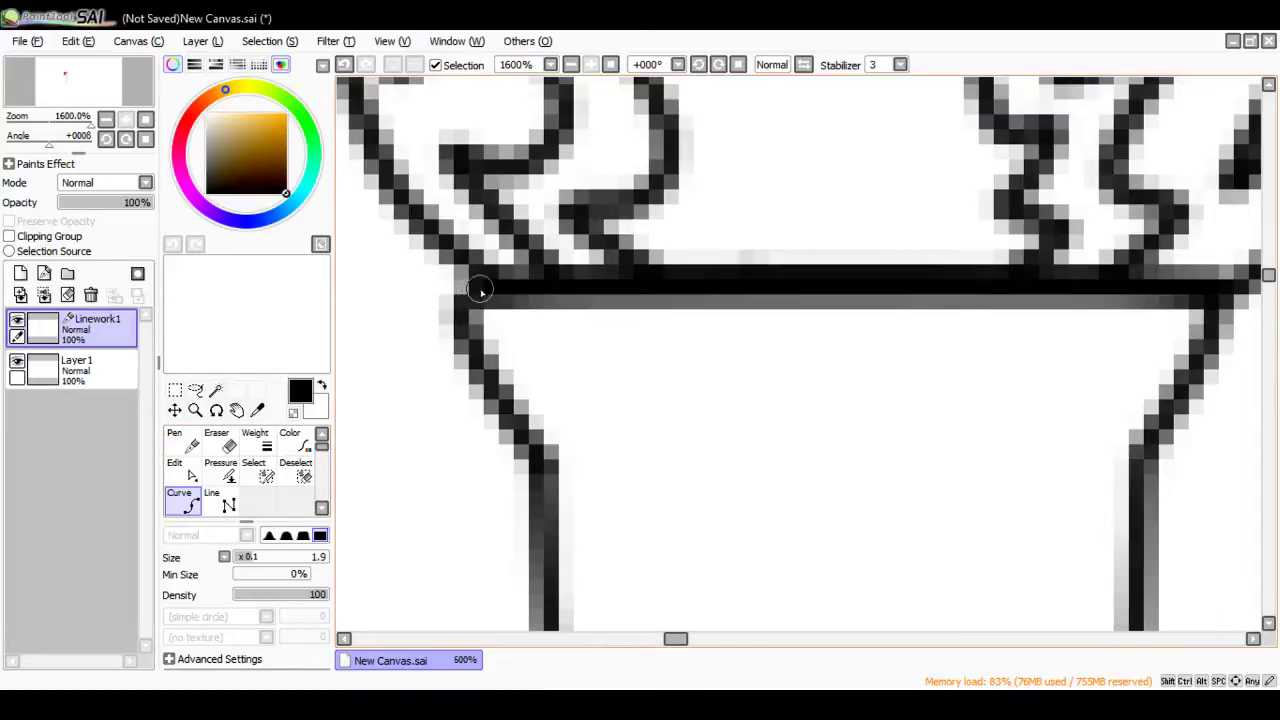
key(Escape)
click(100, 372)
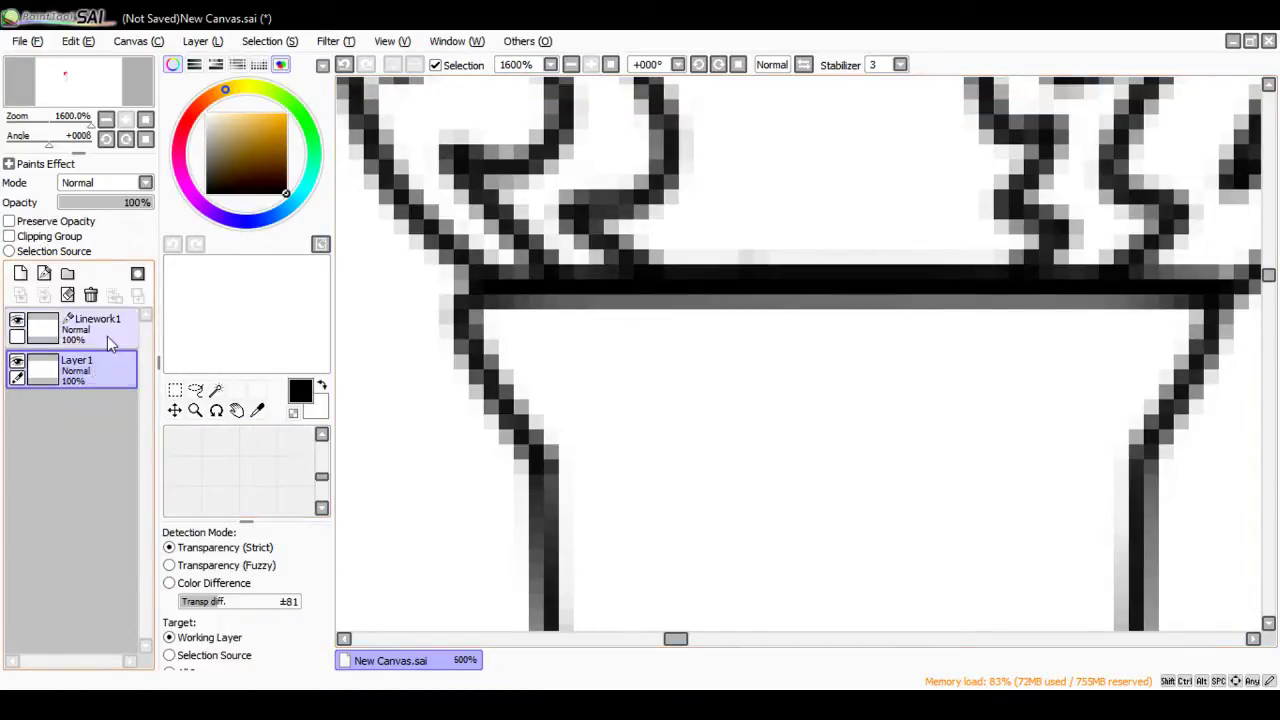
click(110, 330)
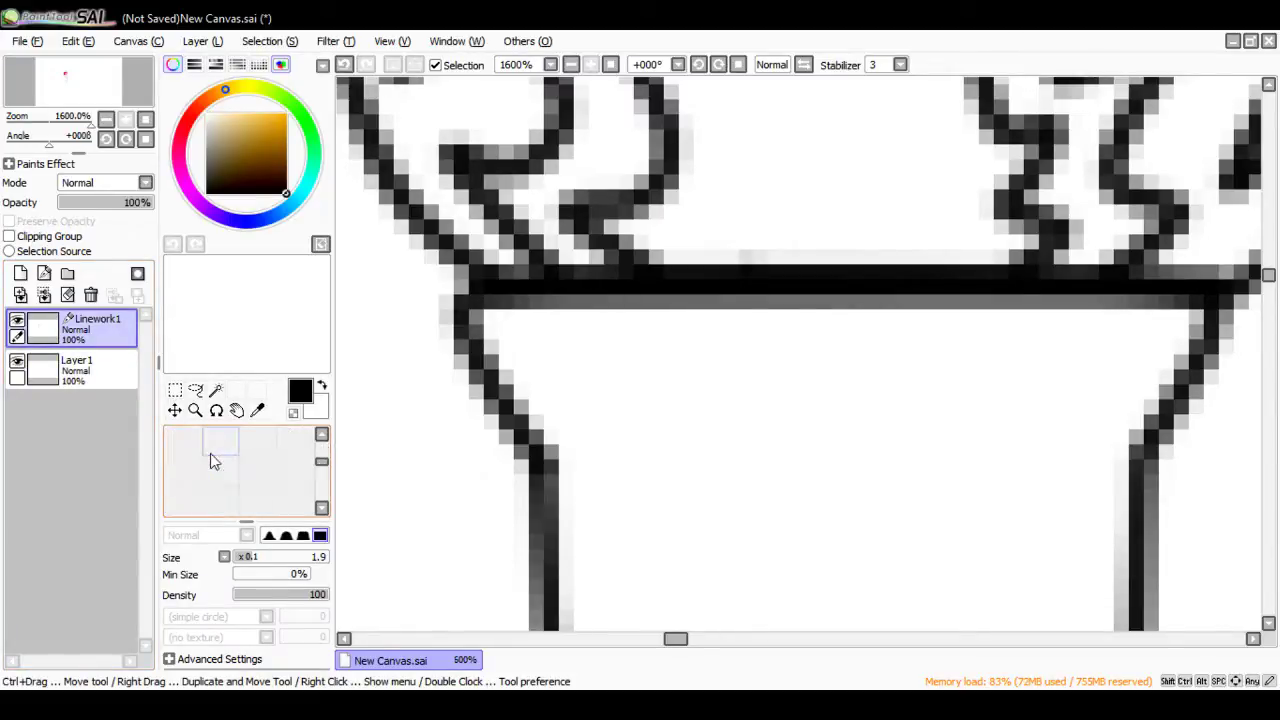
Step: Merge Linework1 down into Layer1 and fill the middle flame with yellow-orange using the Bucket tool
click(97, 375)
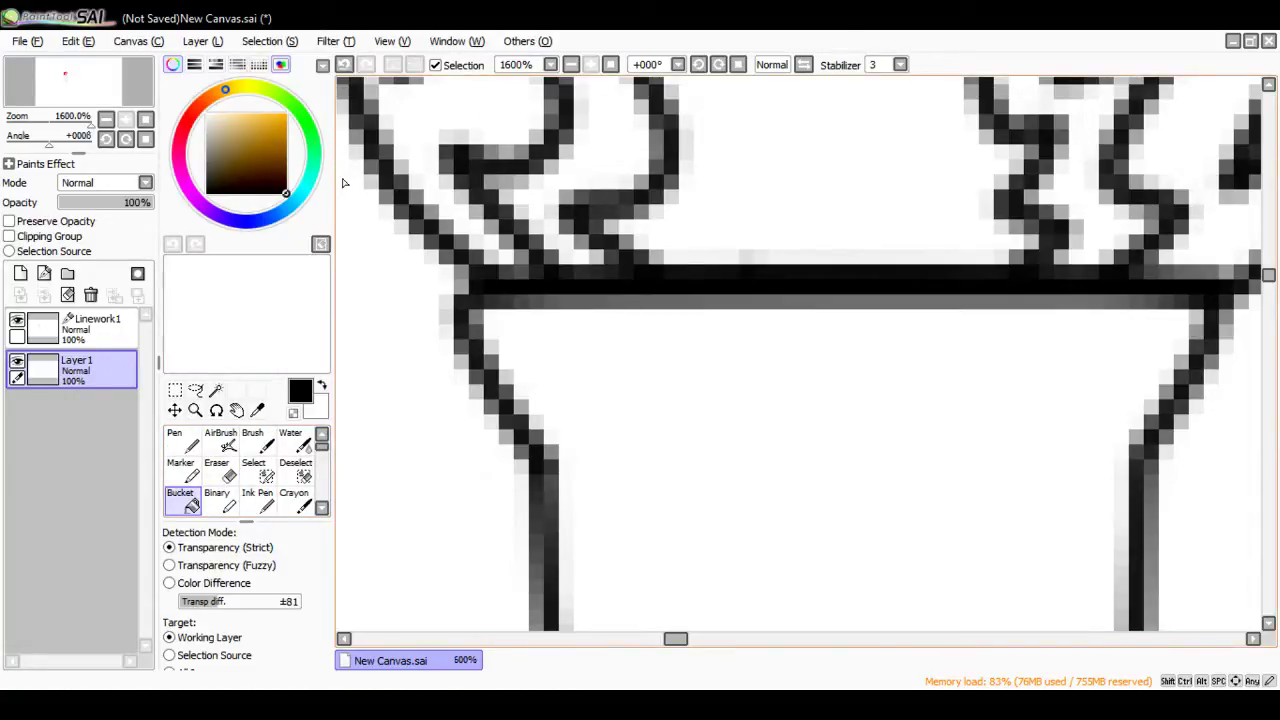
drag(267, 133, 286, 113)
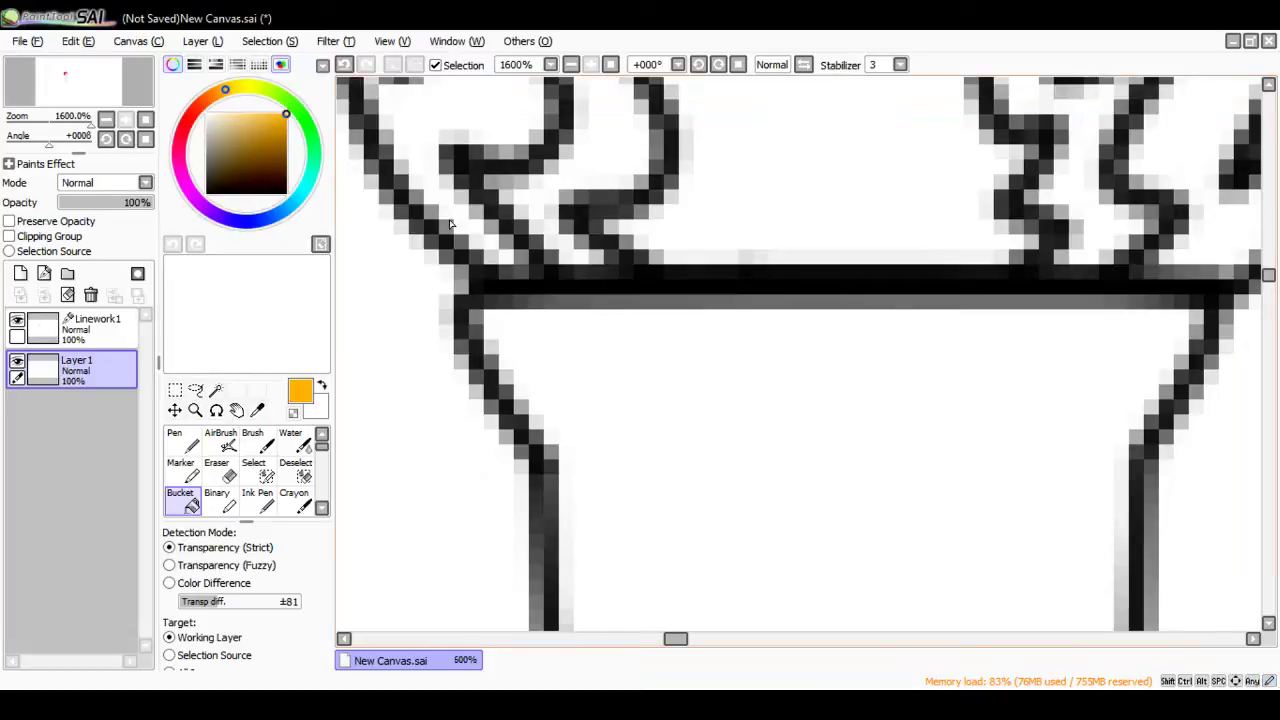
scroll(452, 224, down, 4)
click(535, 203)
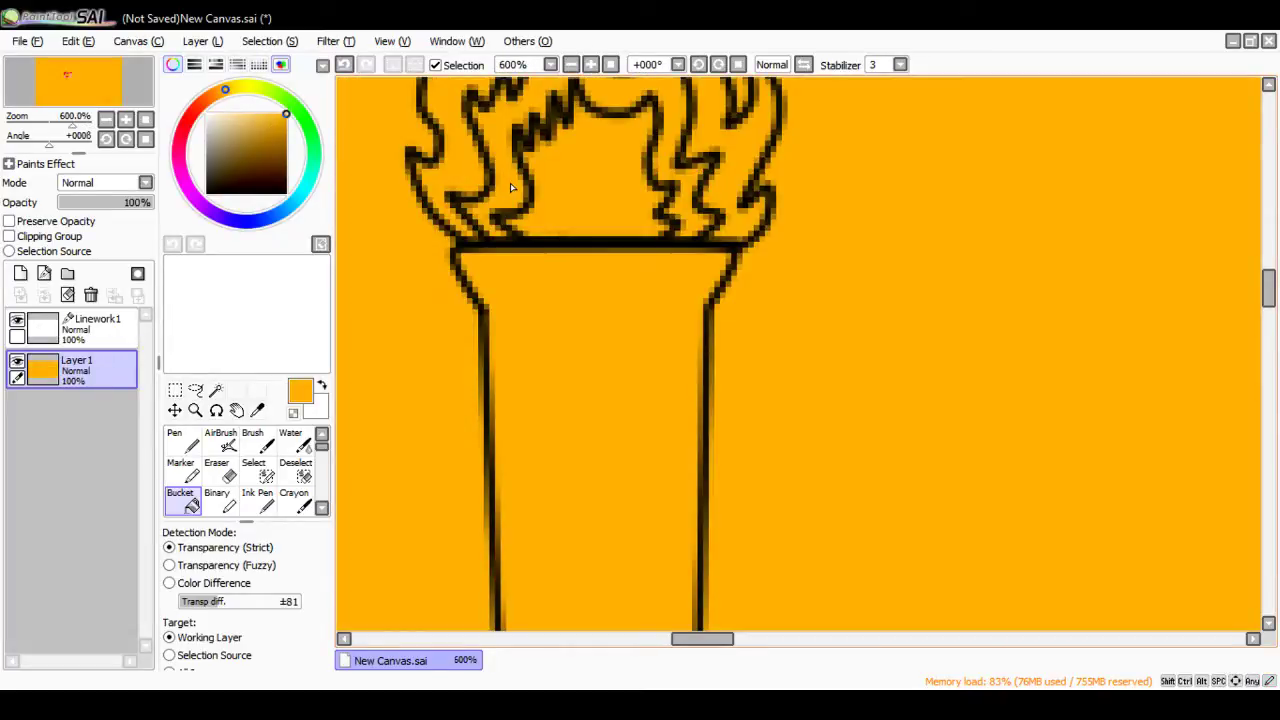
click(343, 65)
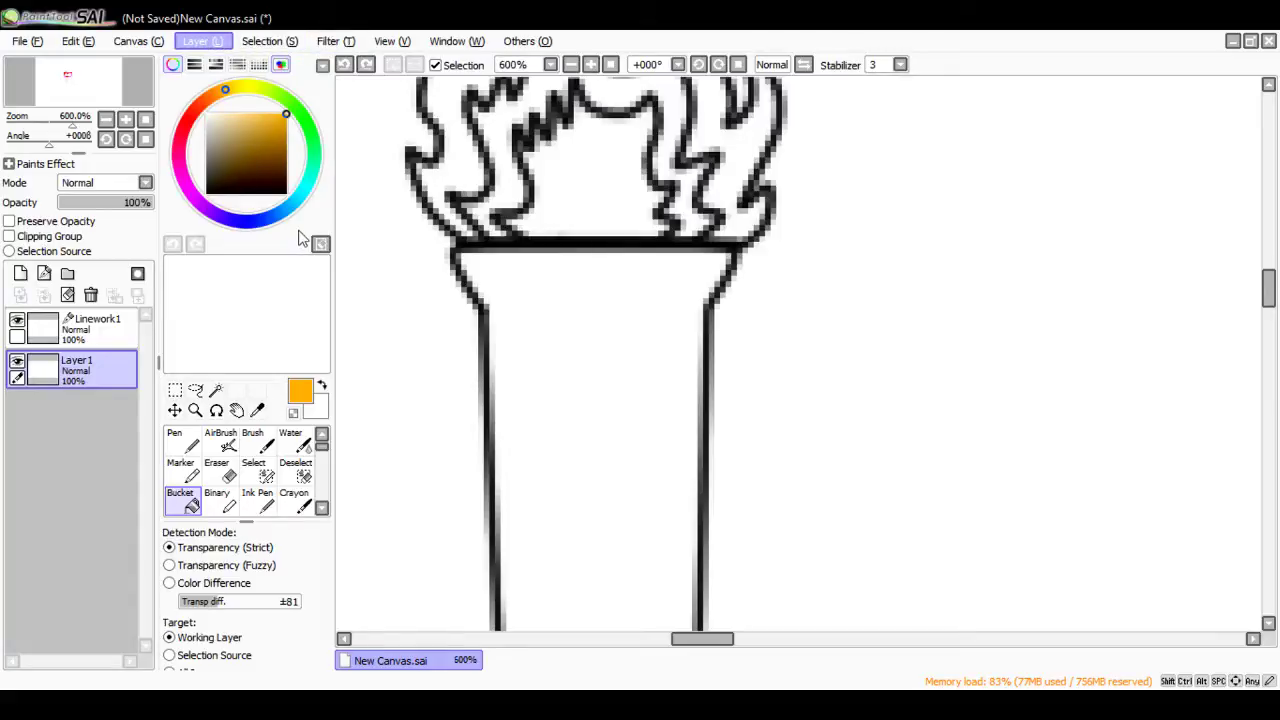
key(ctrl+z)
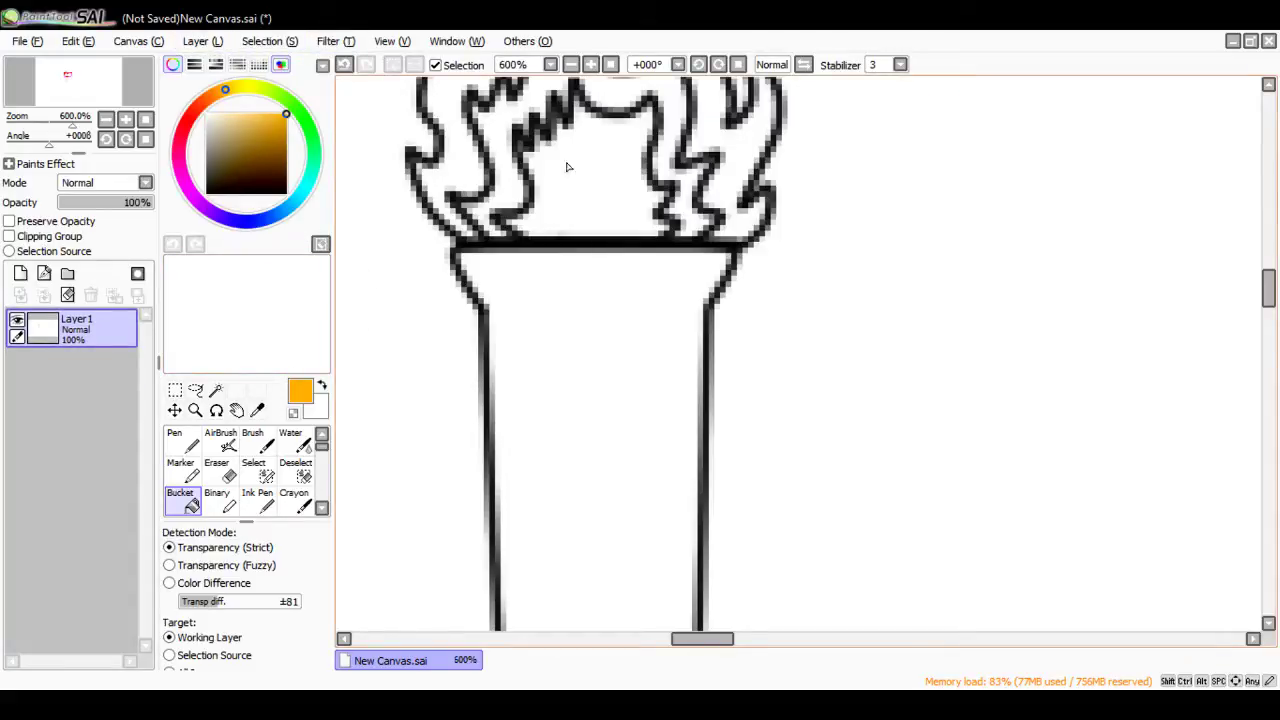
click(511, 182)
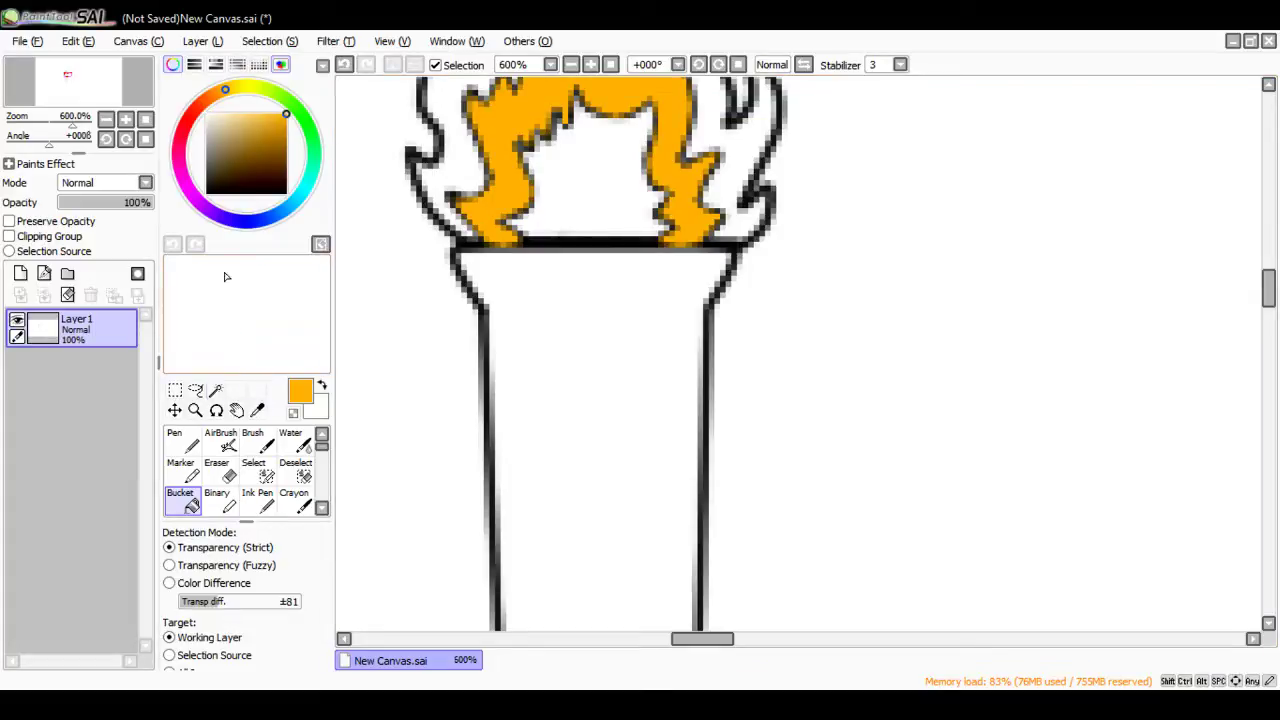
Step: Fill the outer flame with bright orange-red using the Bucket tool, and check the fill along the flame edges
drag(211, 108, 192, 114)
scroll(563, 140, down, 1)
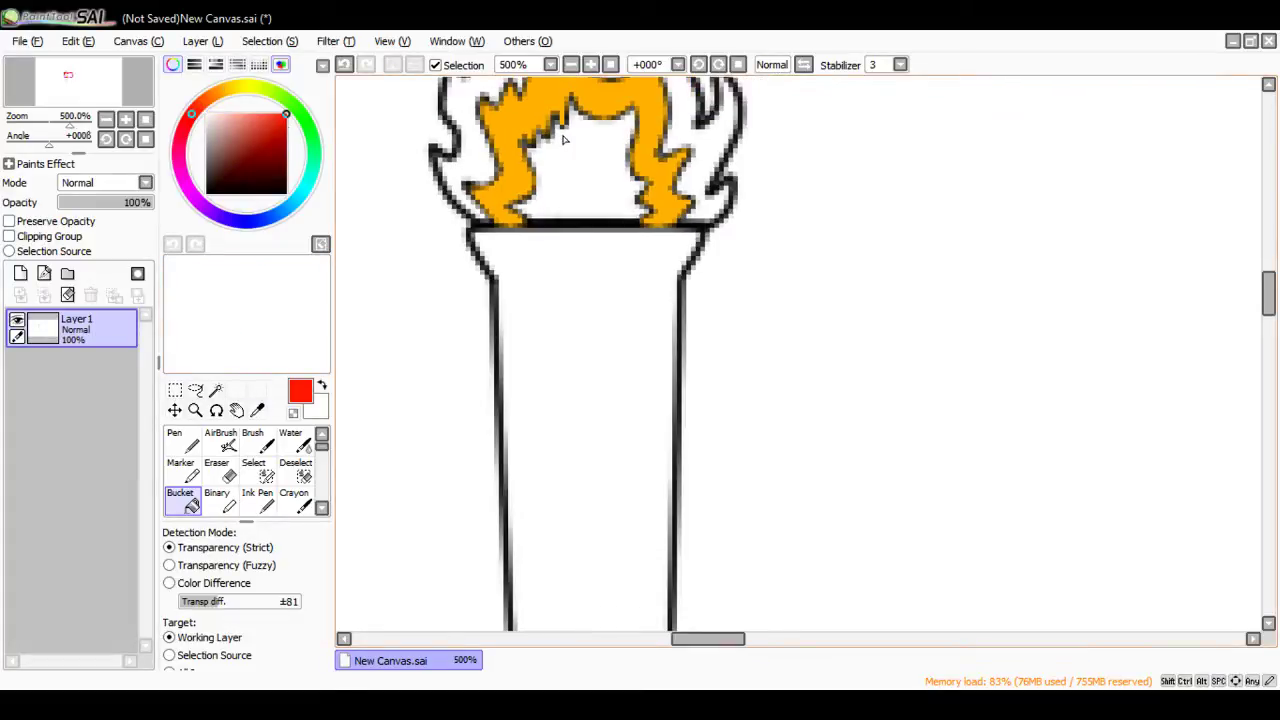
click(472, 177)
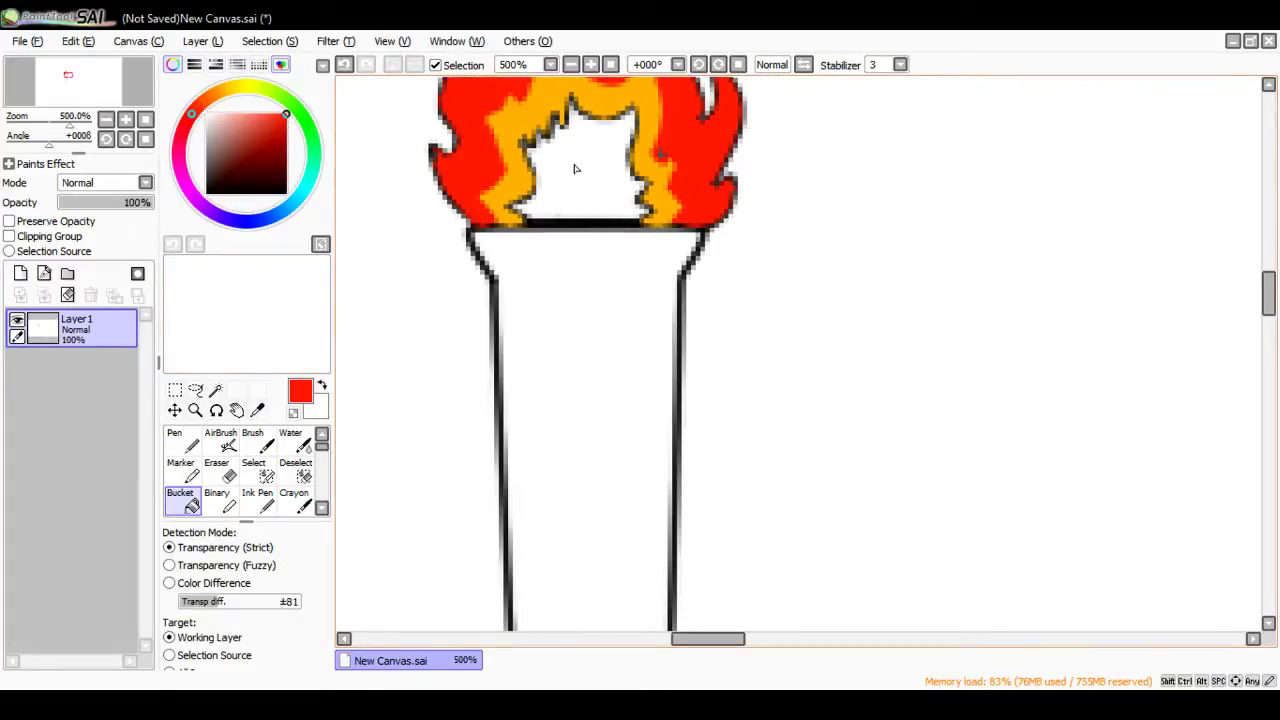
drag(1268, 295, 1268, 270)
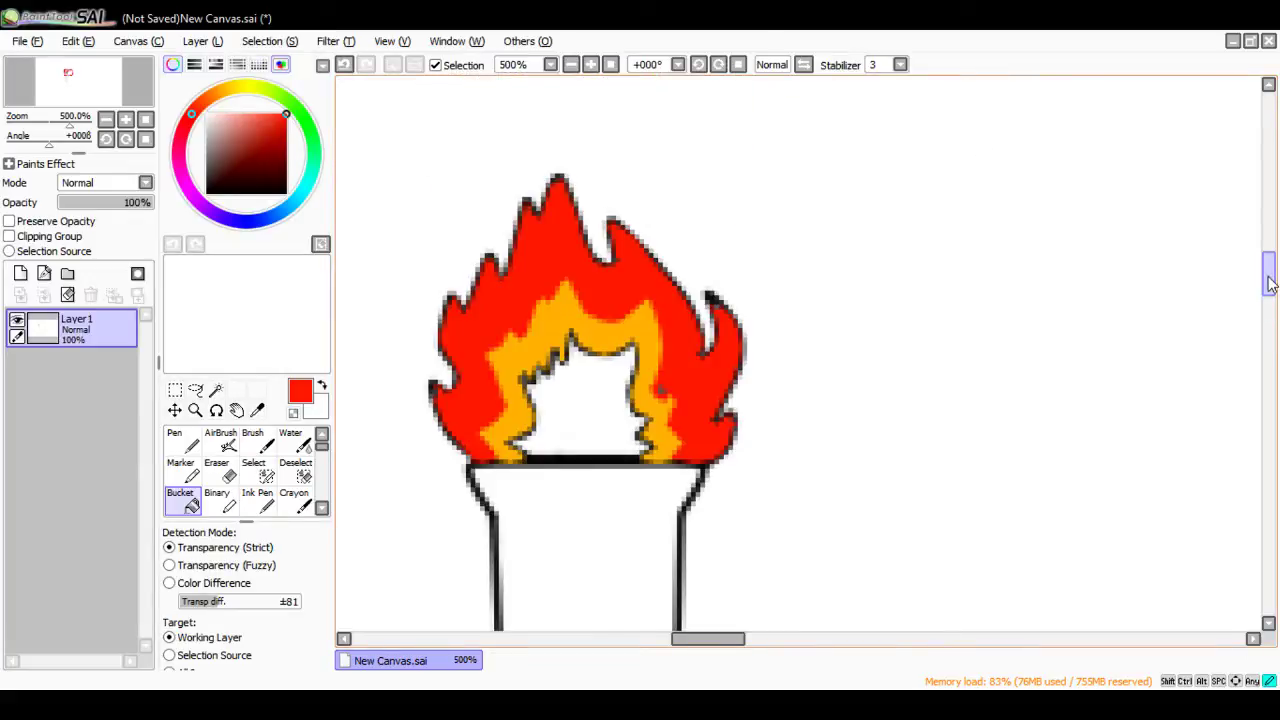
scroll(797, 329, up, 1)
scroll(682, 403, up, 4)
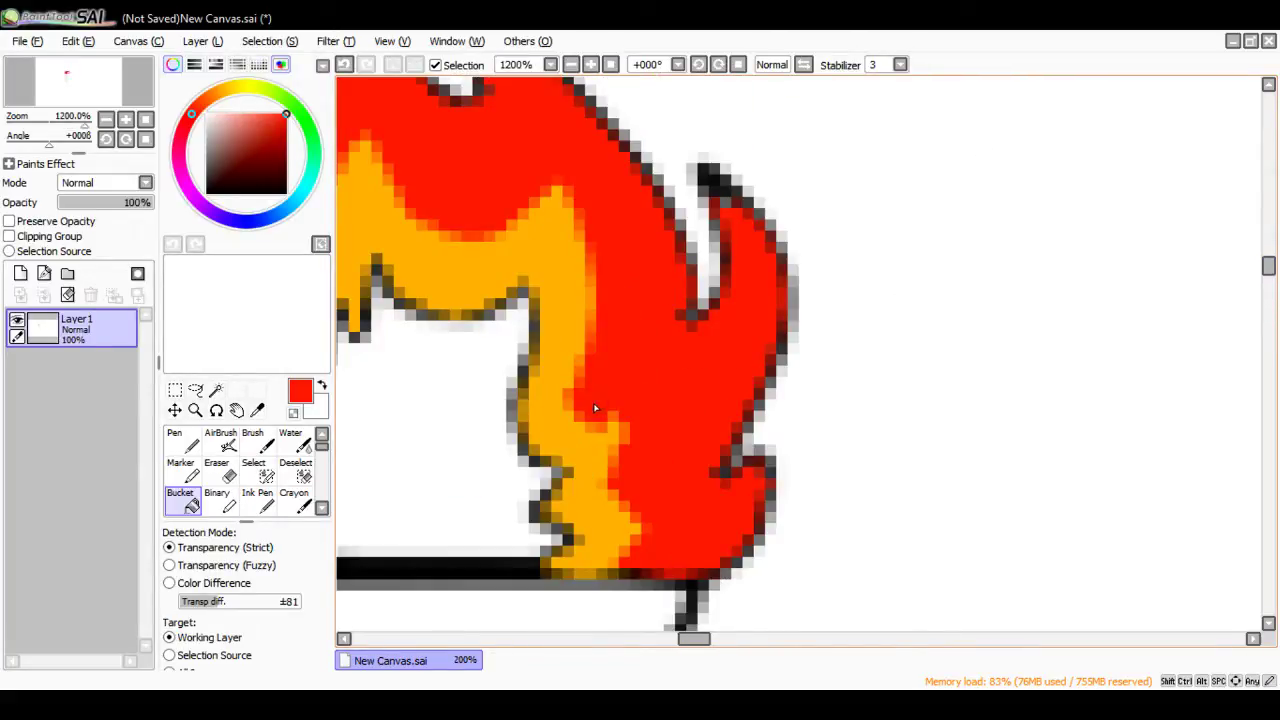
scroll(531, 397, down, 5)
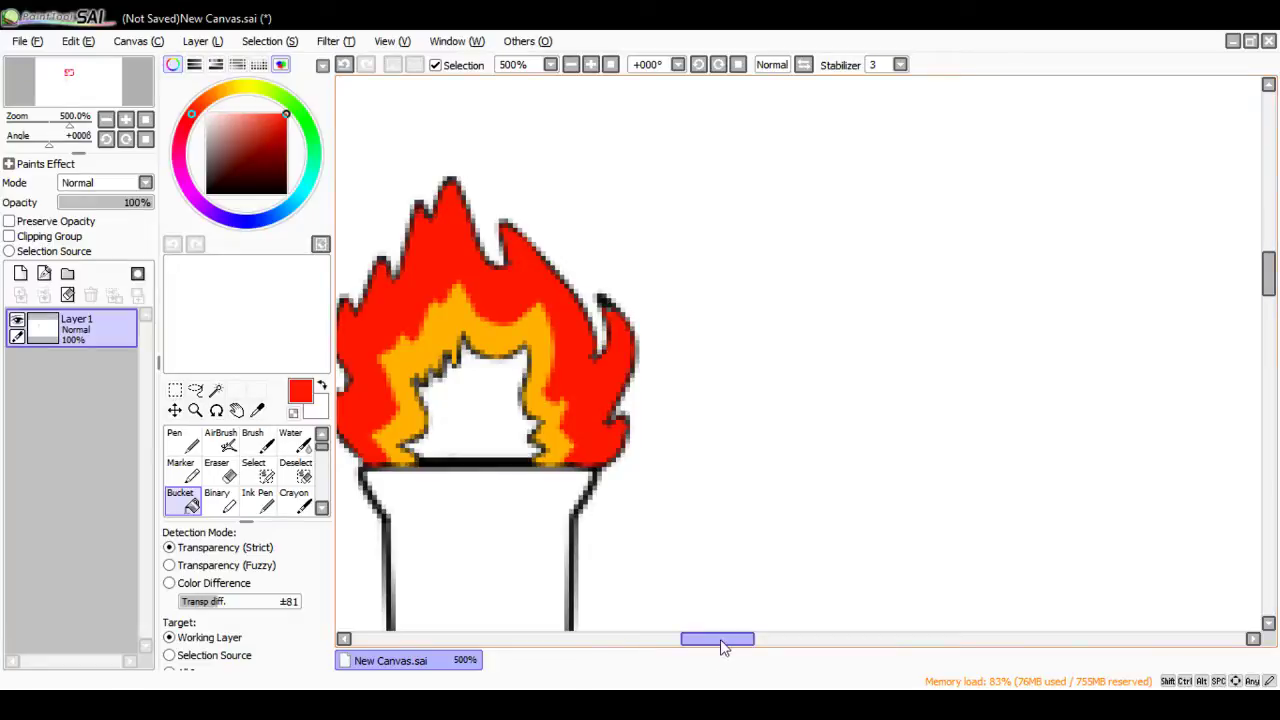
Step: Fill the innermost flame with bright yellow using the Bucket tool
drag(724, 646, 704, 646)
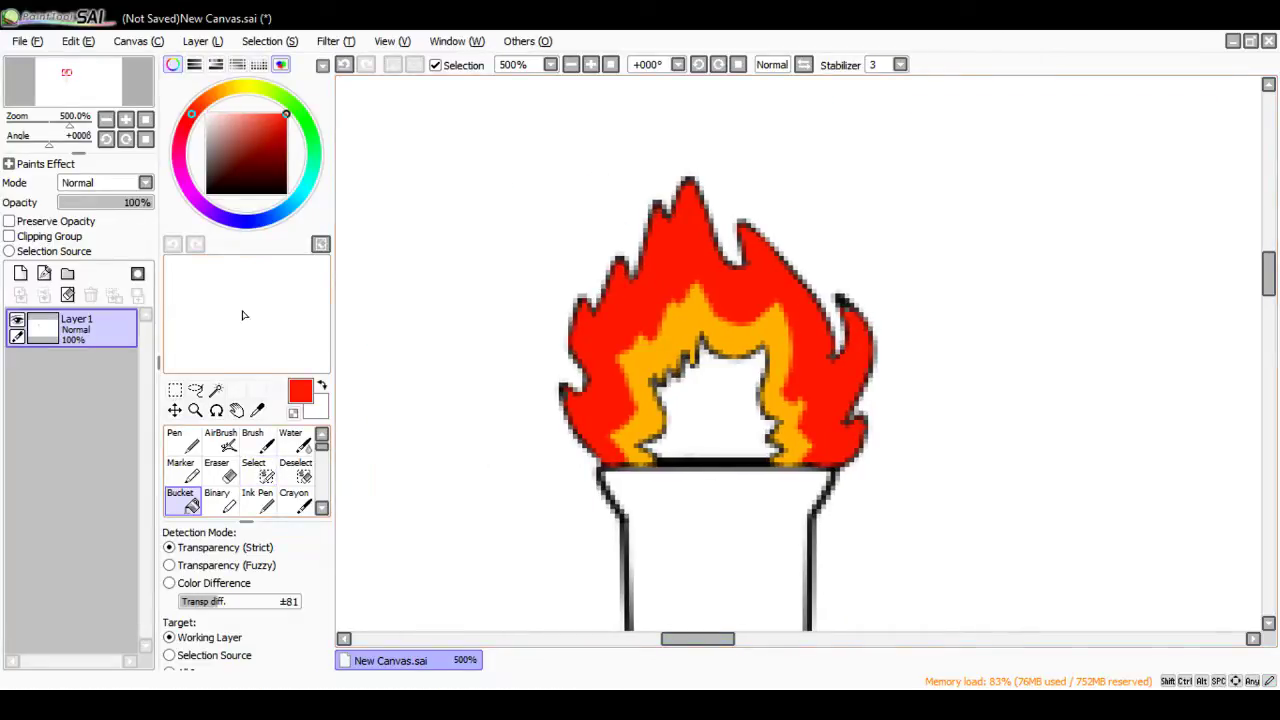
drag(262, 92, 245, 89)
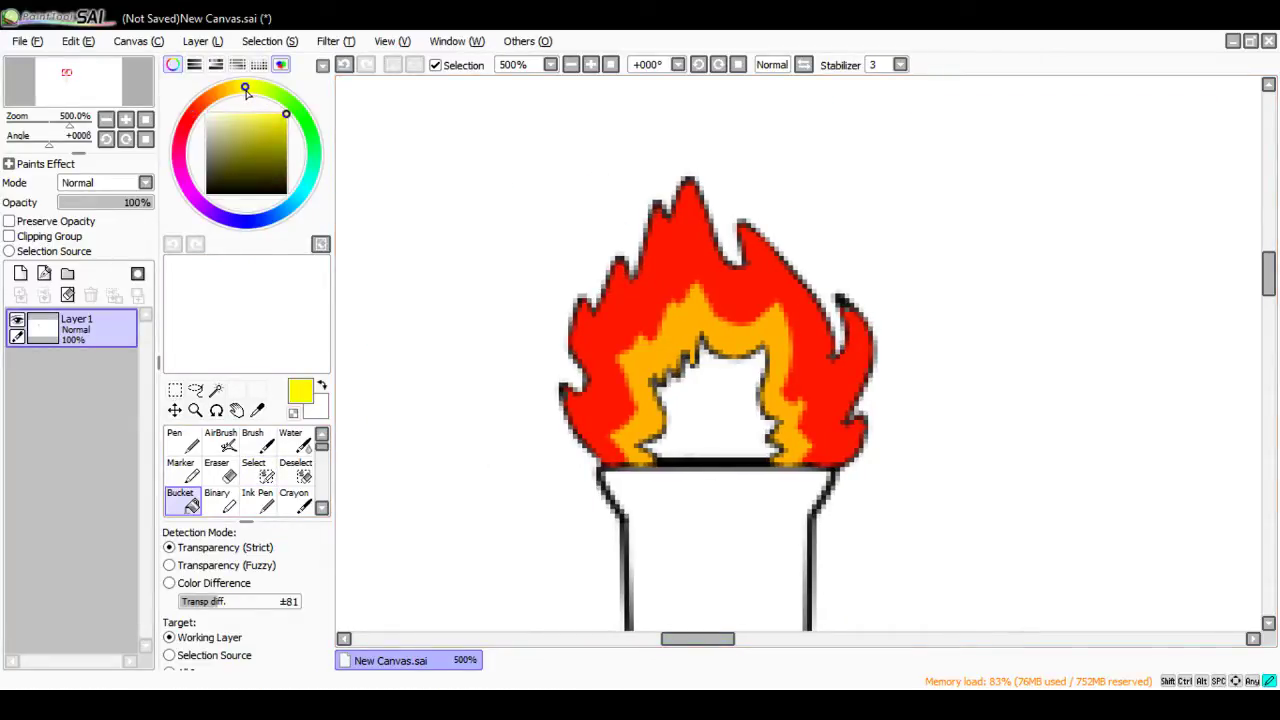
click(711, 423)
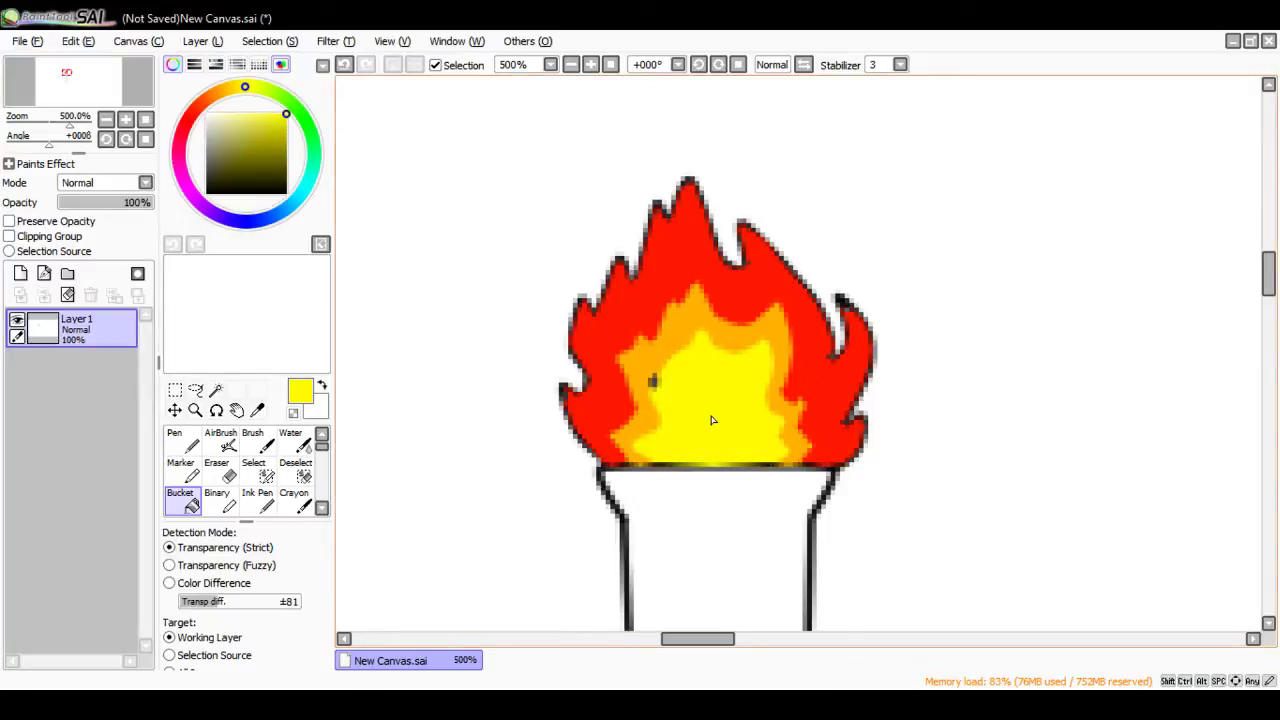
Step: Paint over the leftover dark pixels at the inner flame's left edge in yellow with the binary pen at size 1
scroll(640, 390, up, 2)
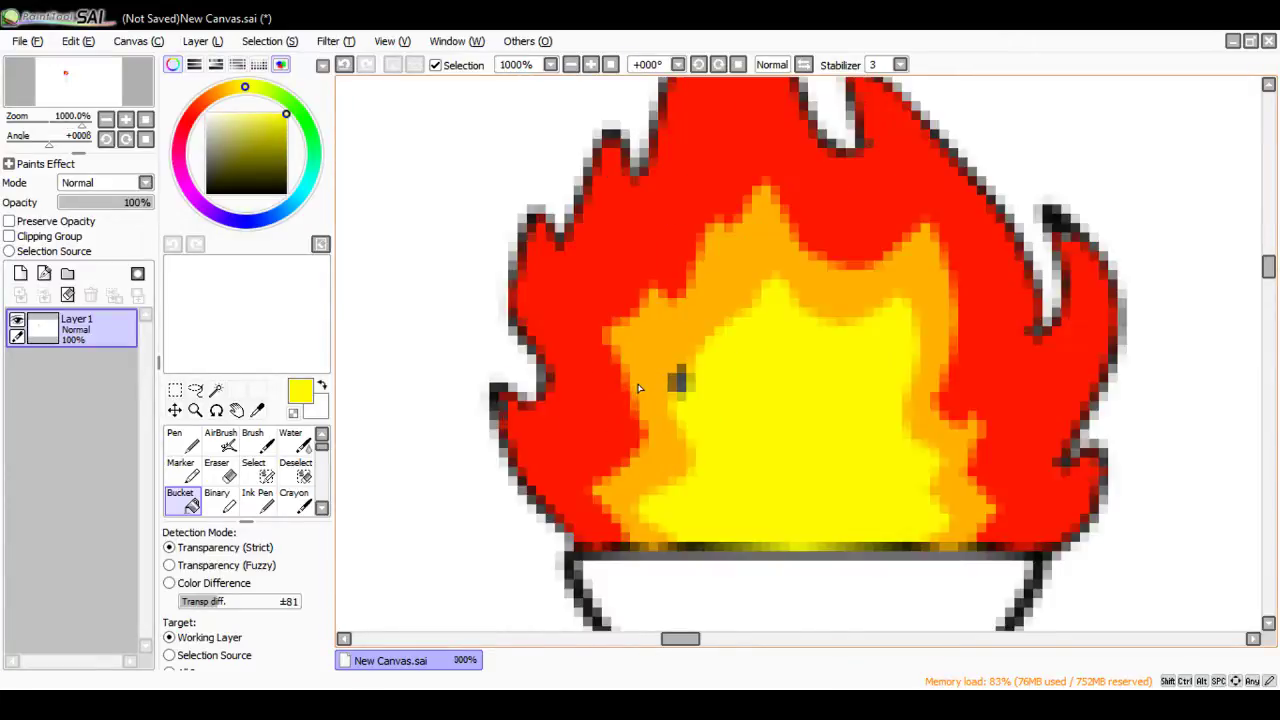
click(684, 389)
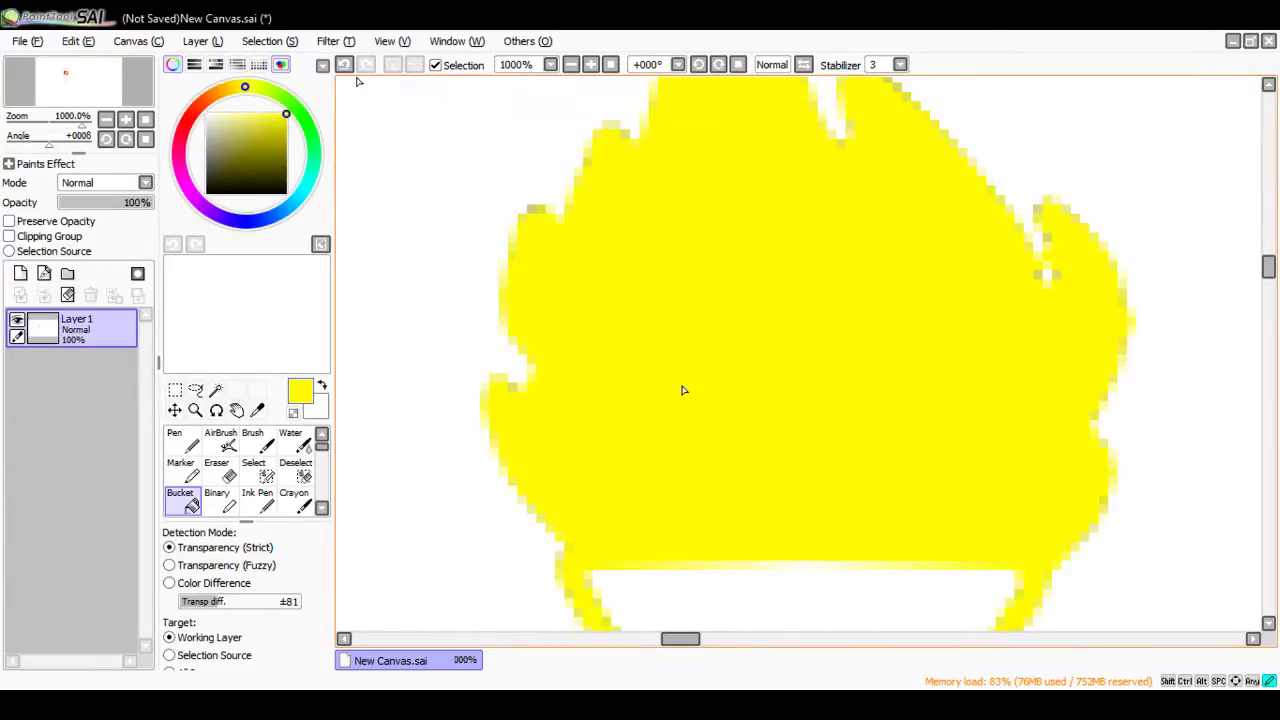
click(343, 64)
scroll(260, 475, down, 2)
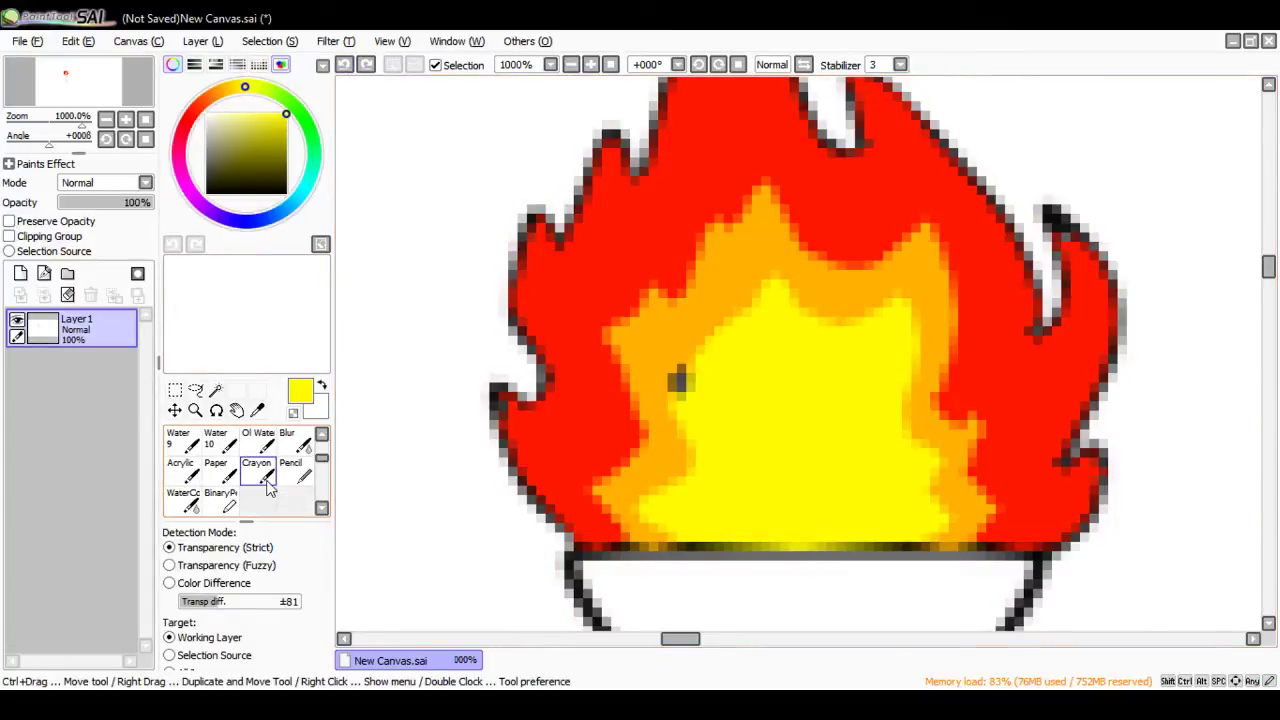
scroll(215, 470, up, 1)
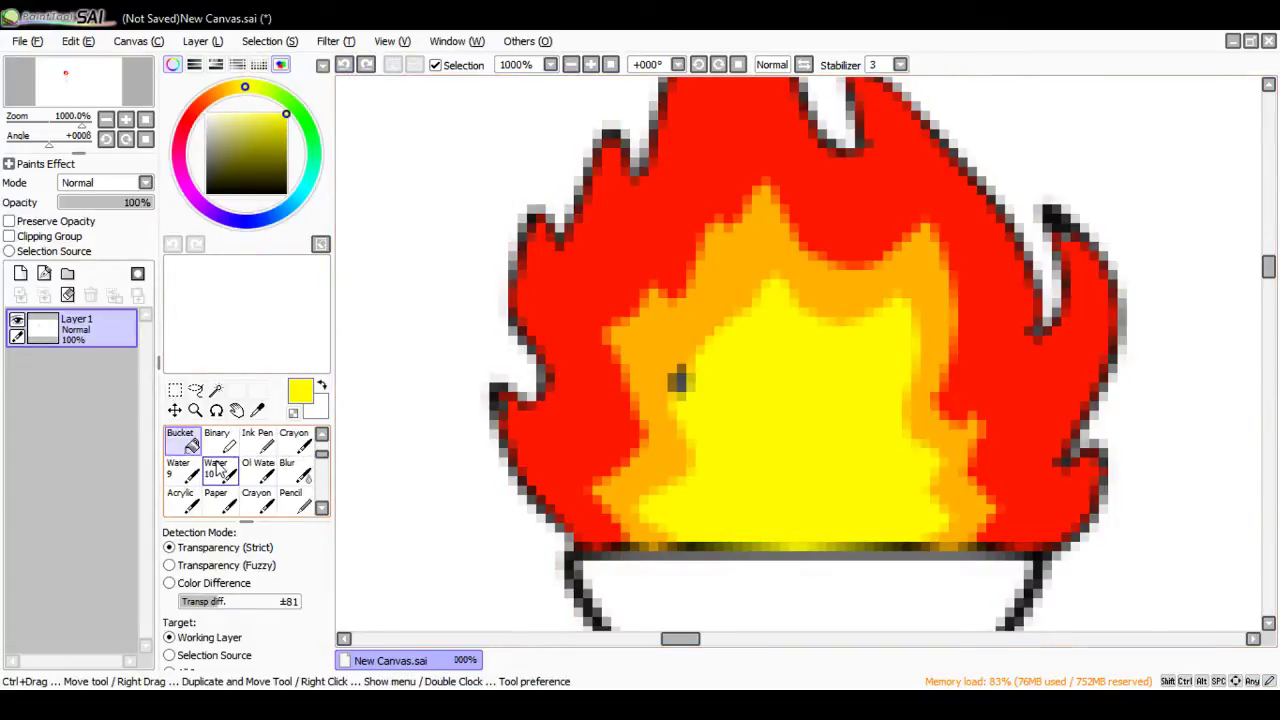
scroll(283, 455, down, 2)
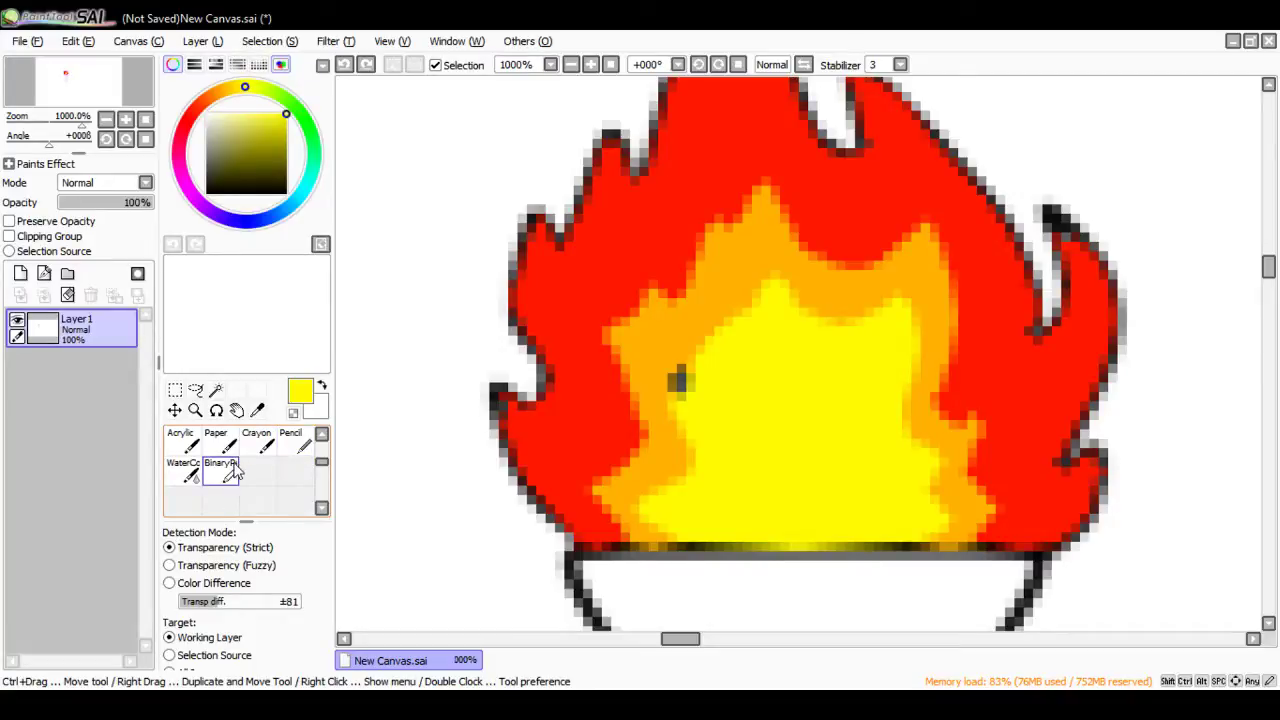
scroll(236, 472, up, 1)
scroll(236, 472, up, 1)
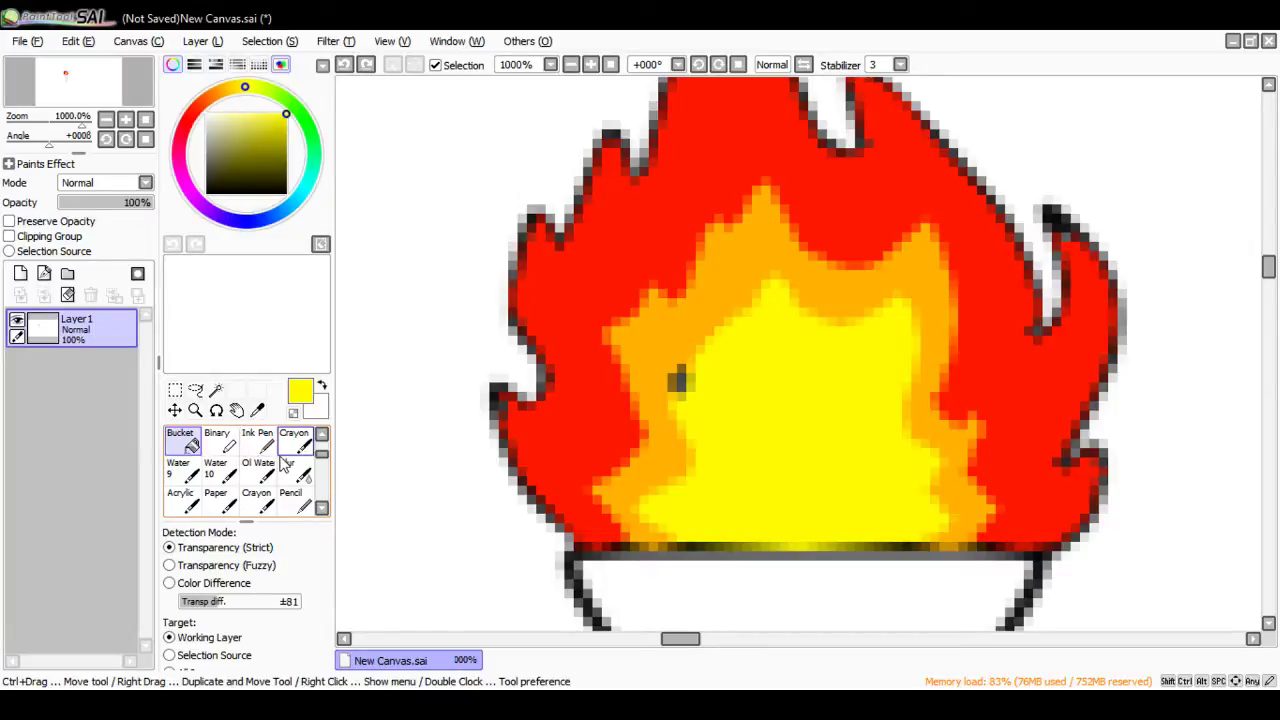
scroll(250, 462, down, 2)
click(236, 476)
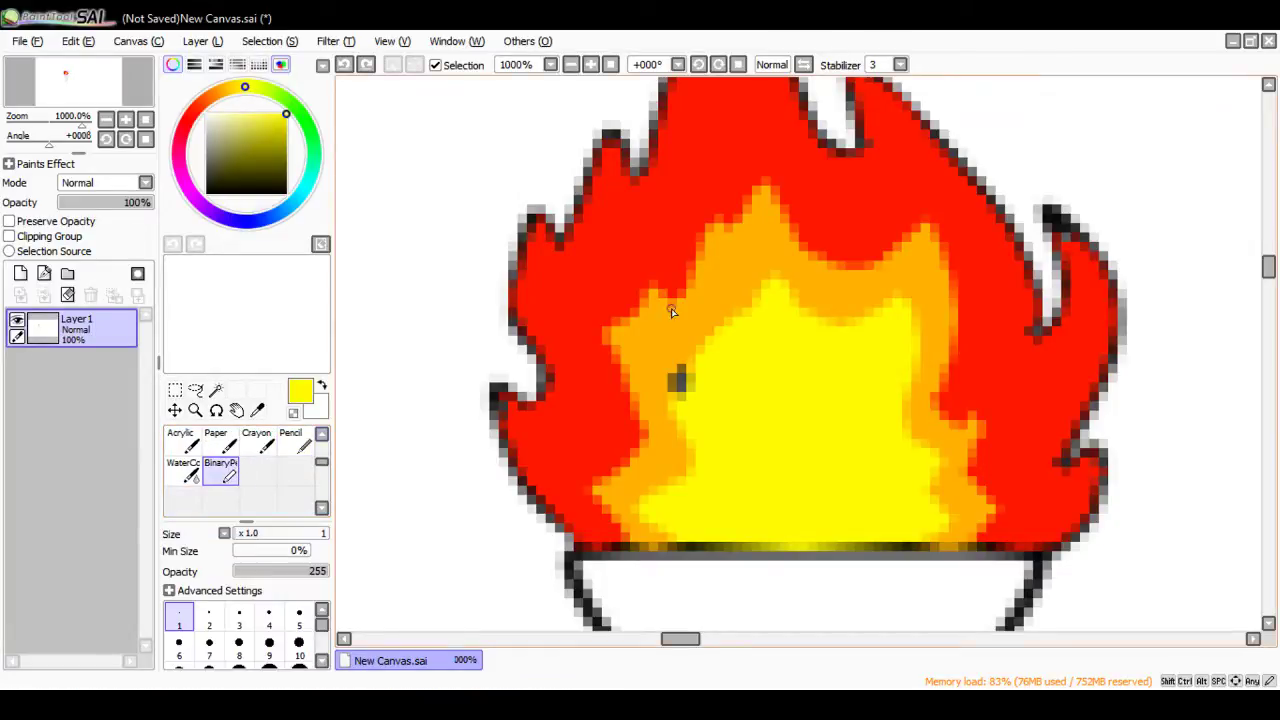
scroll(678, 390, up, 2)
mouse_move(678, 395)
mouse_down()
mouse_move(657, 382)
mouse_move(671, 408)
mouse_move(686, 380)
mouse_up()
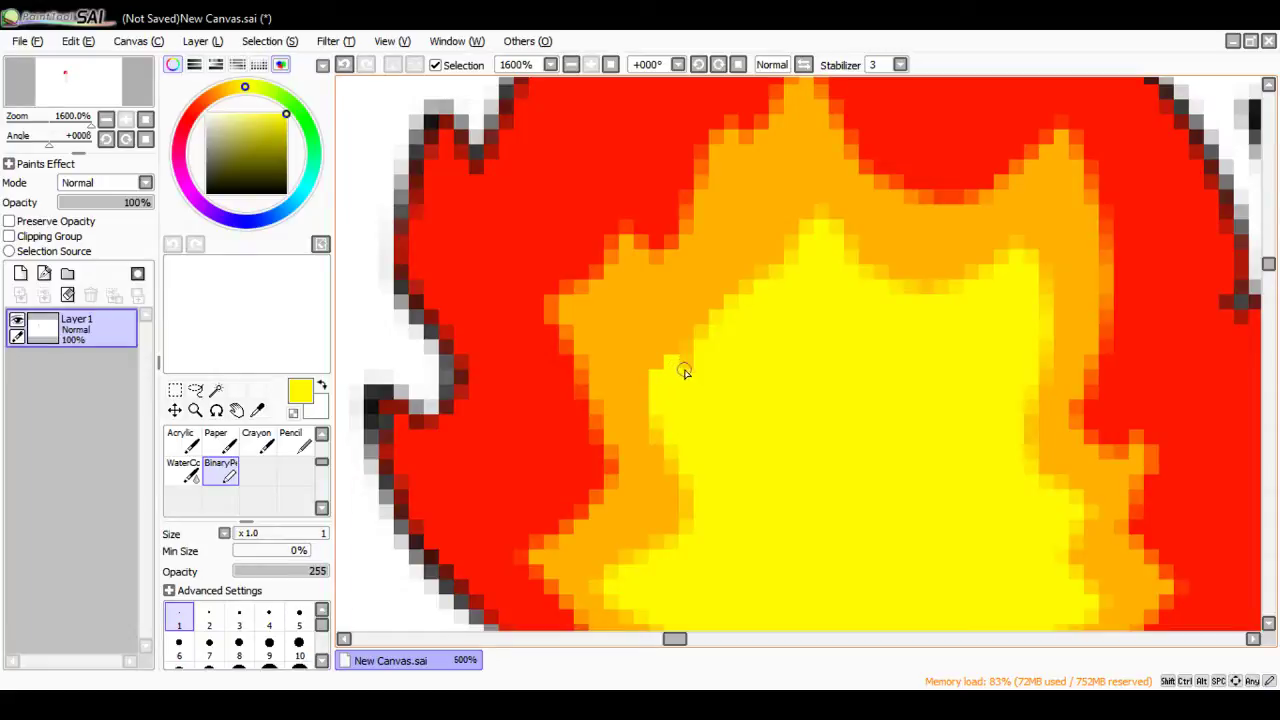
scroll(694, 408, down, 4)
scroll(699, 409, up, 2)
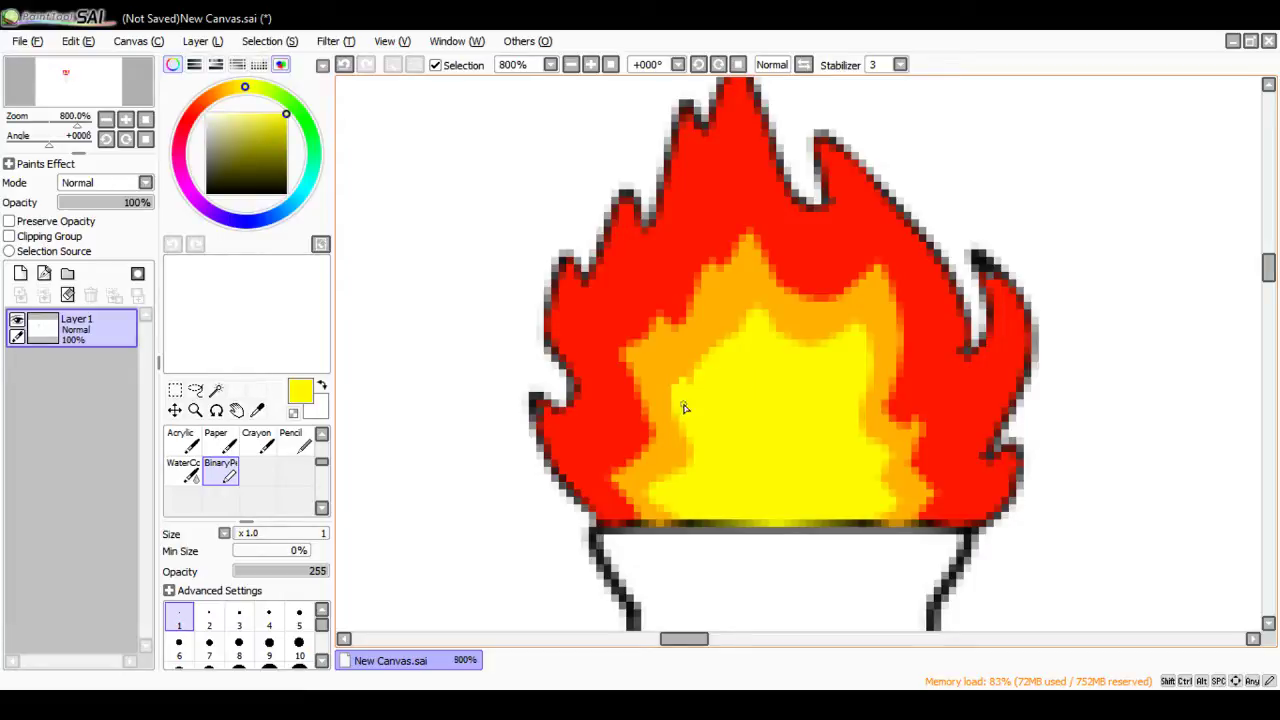
scroll(742, 488, up, 2)
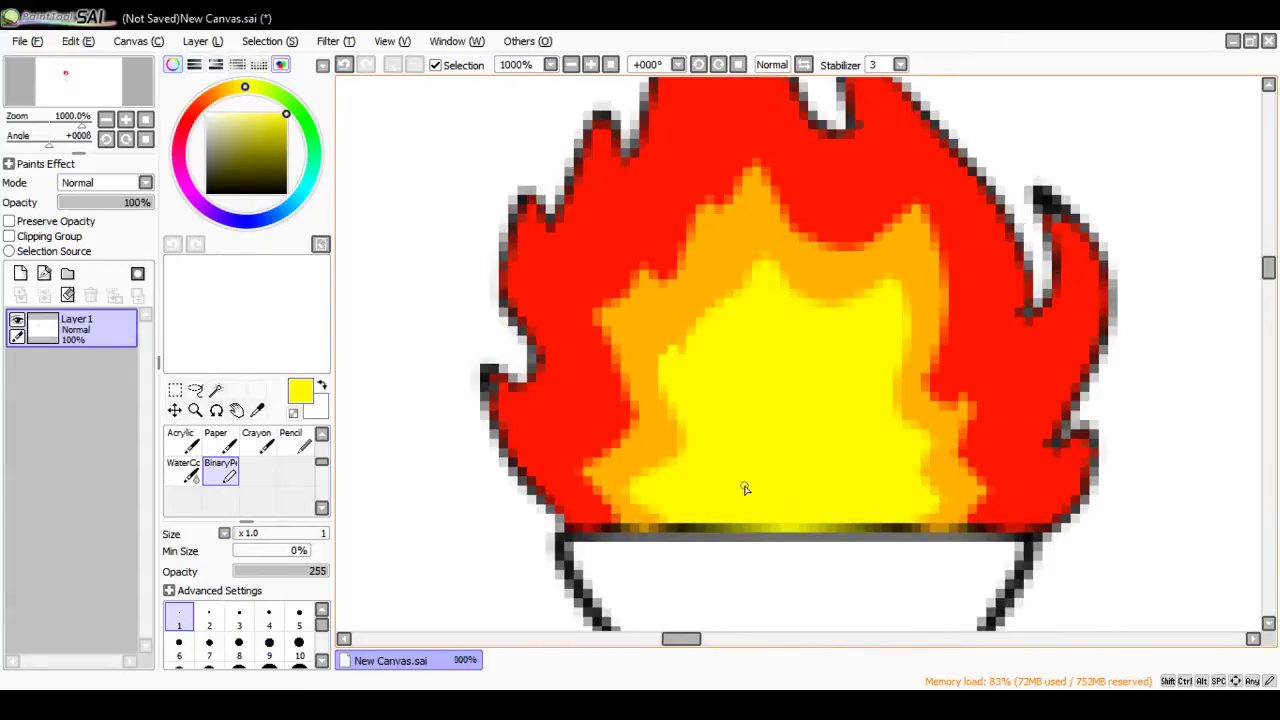
scroll(741, 489, down, 3)
scroll(741, 490, up, 2)
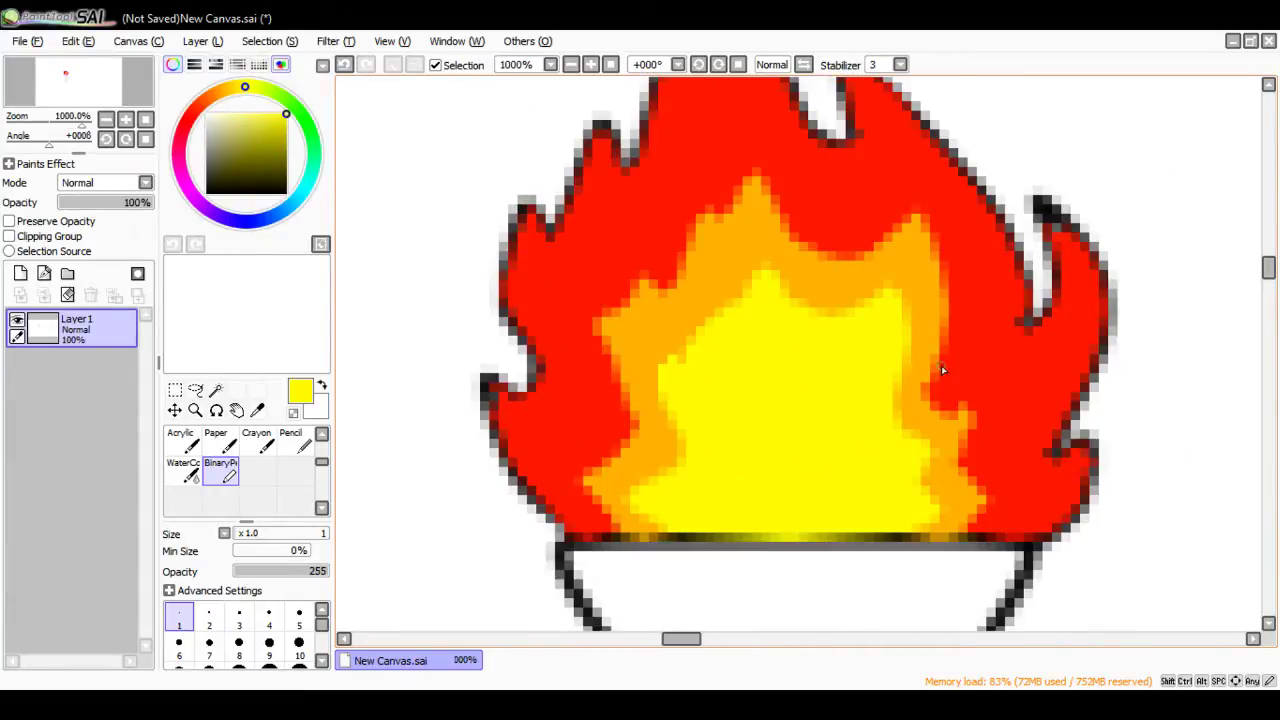
Step: Fill the torch handle below the flames with an orange-brown colour using the Bucket tool
click(216, 96)
click(260, 132)
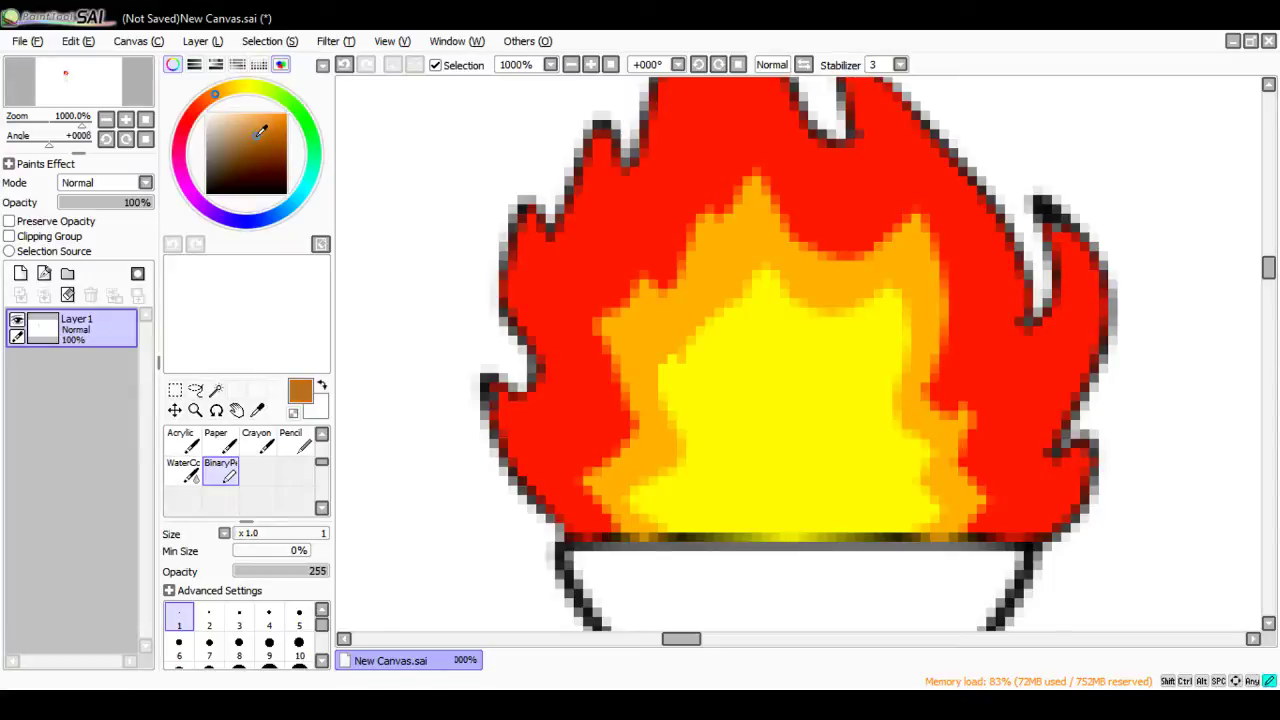
scroll(547, 410, up, 1)
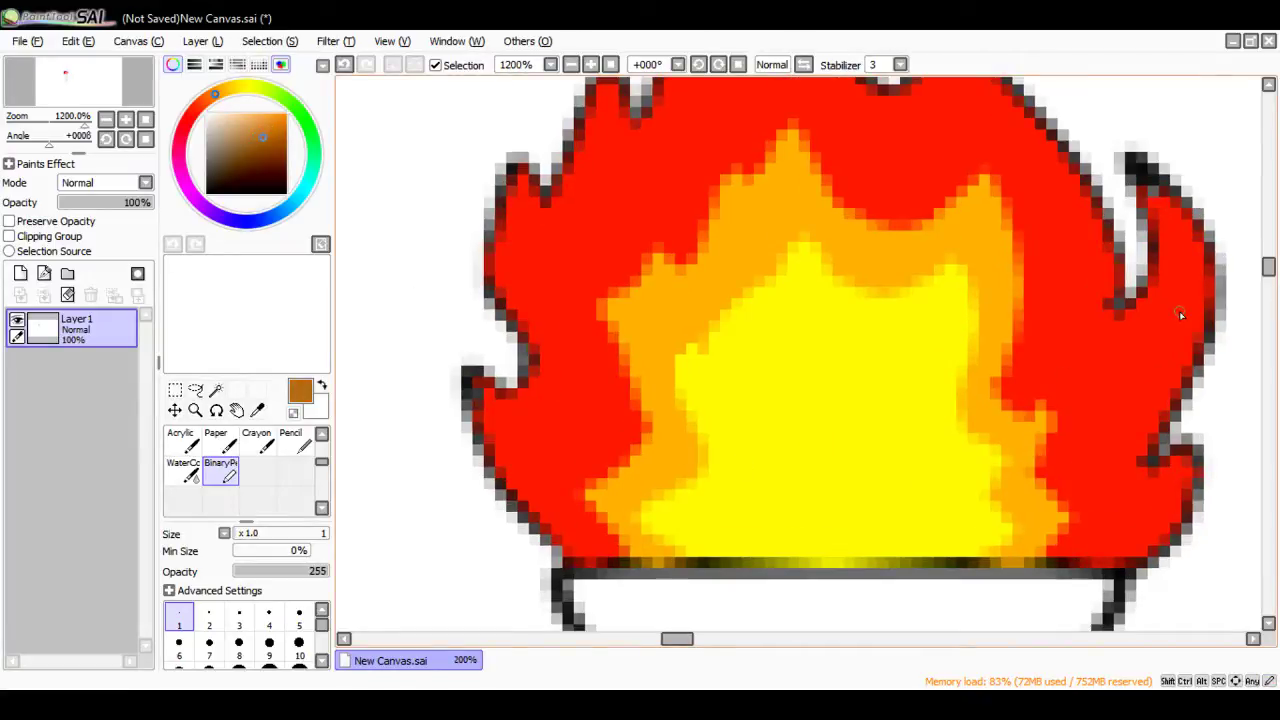
drag(1270, 271, 1270, 285)
scroll(240, 470, up, 2)
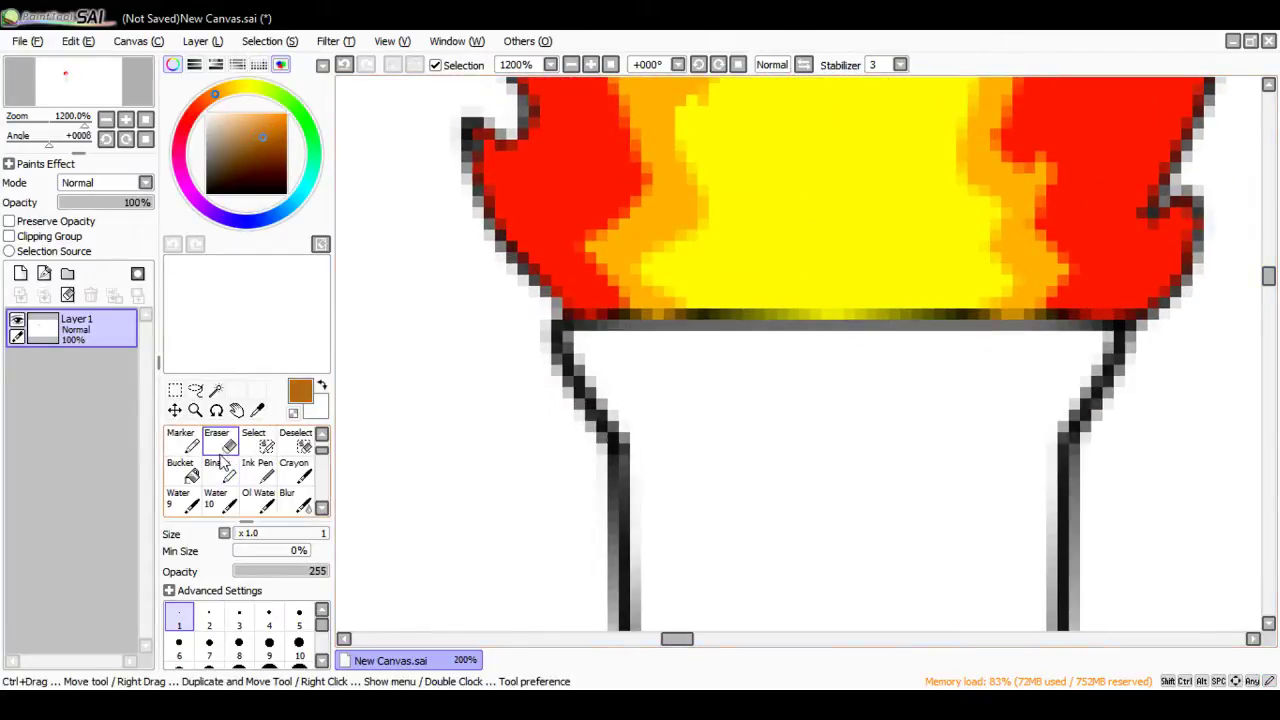
click(180, 470)
click(856, 448)
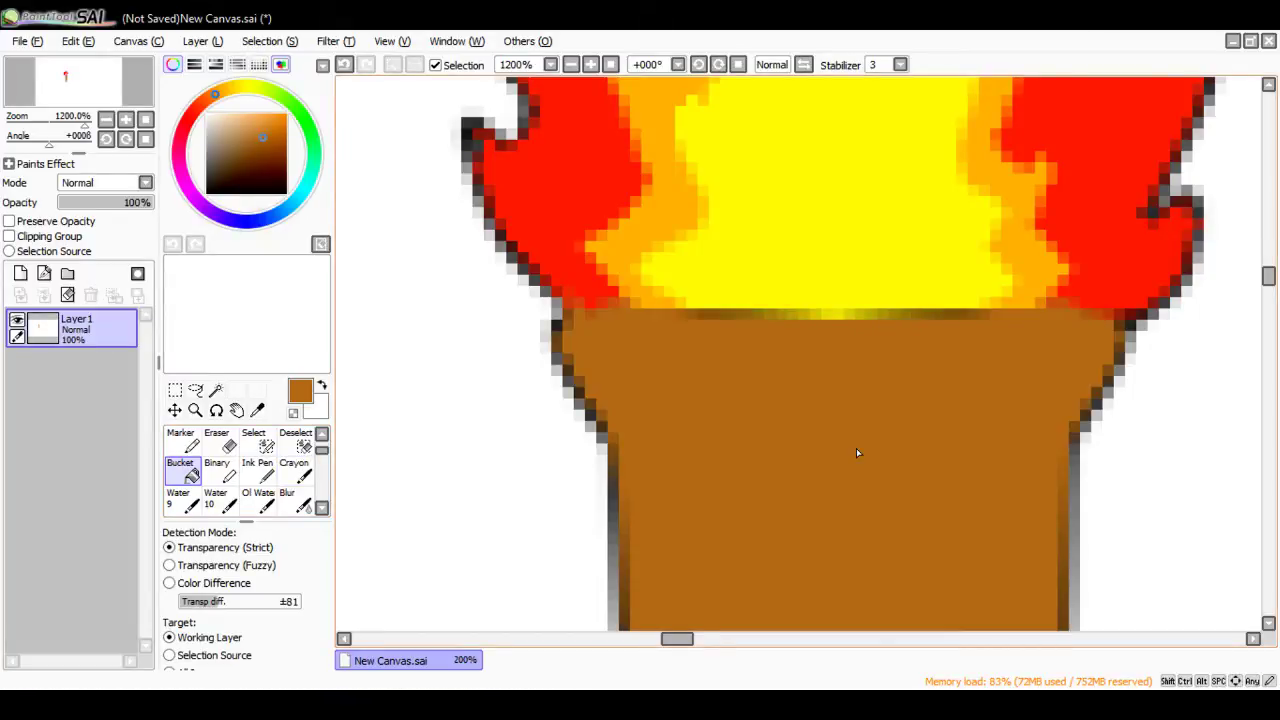
Step: Paint over the leftover dark pixels along the torch's top rim in brown with the size 1 binary pen
scroll(856, 448, down, 3)
scroll(856, 448, up, 4)
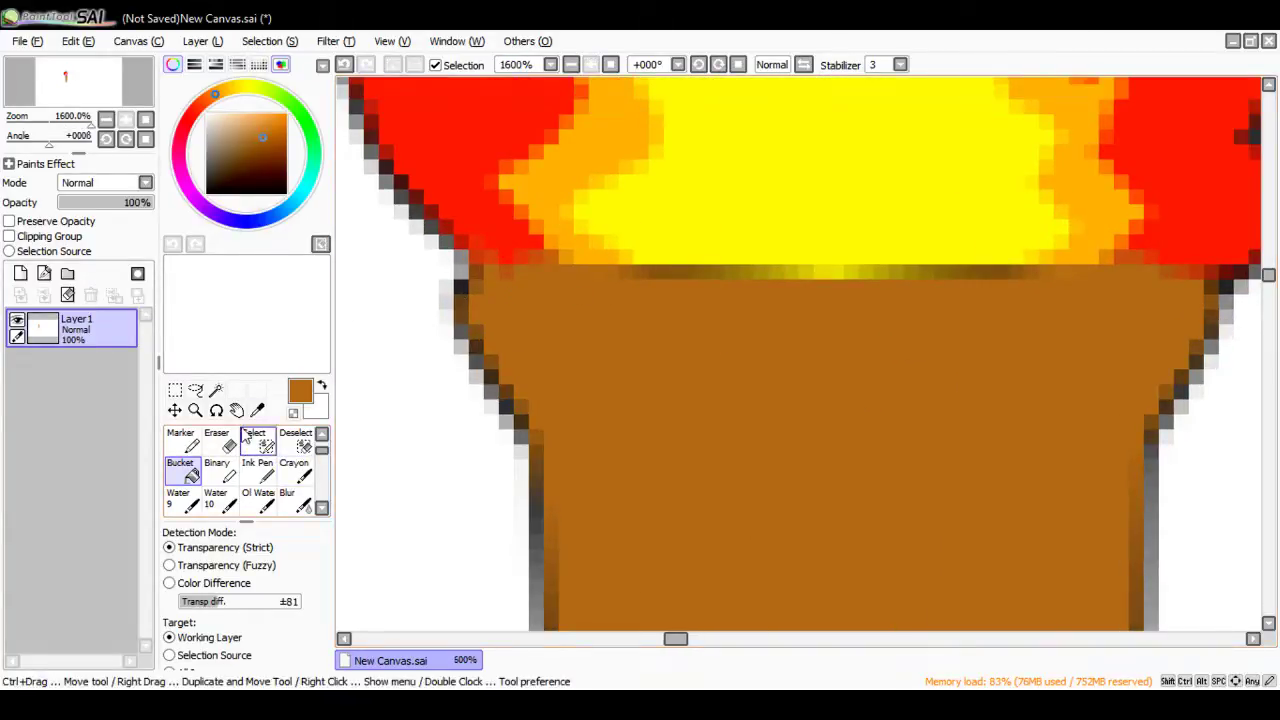
scroll(262, 470, down, 2)
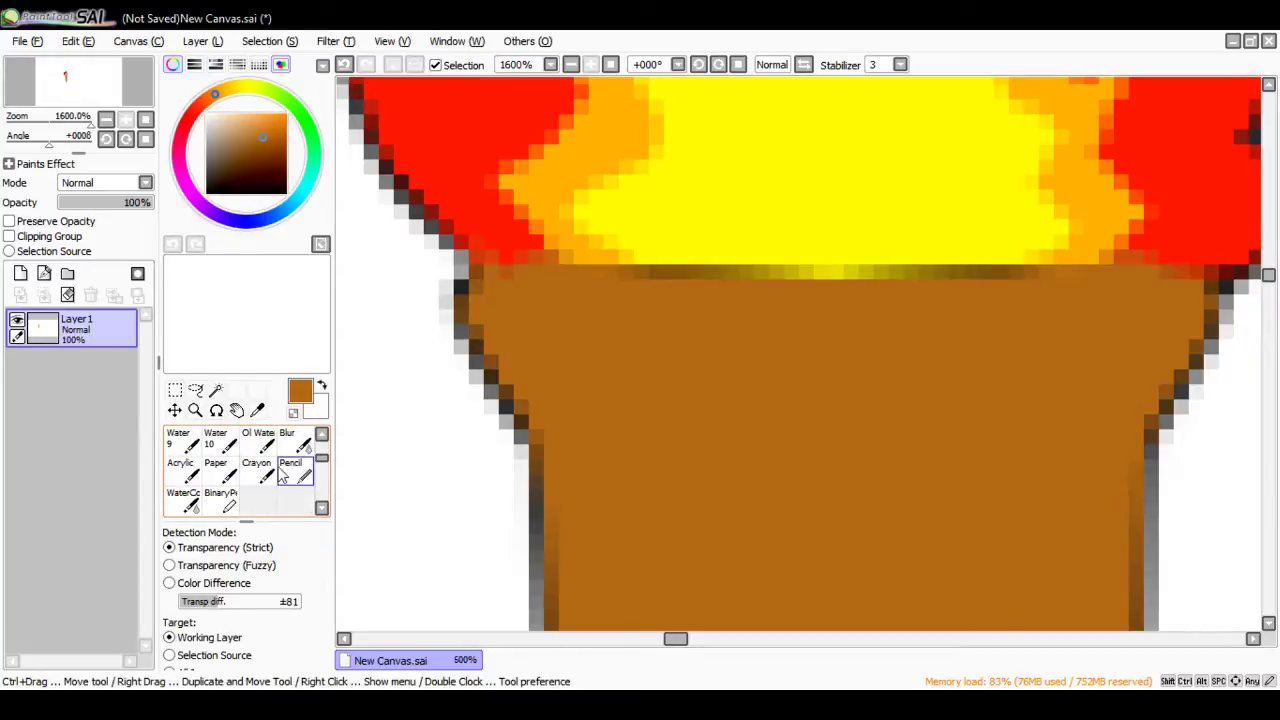
click(218, 500)
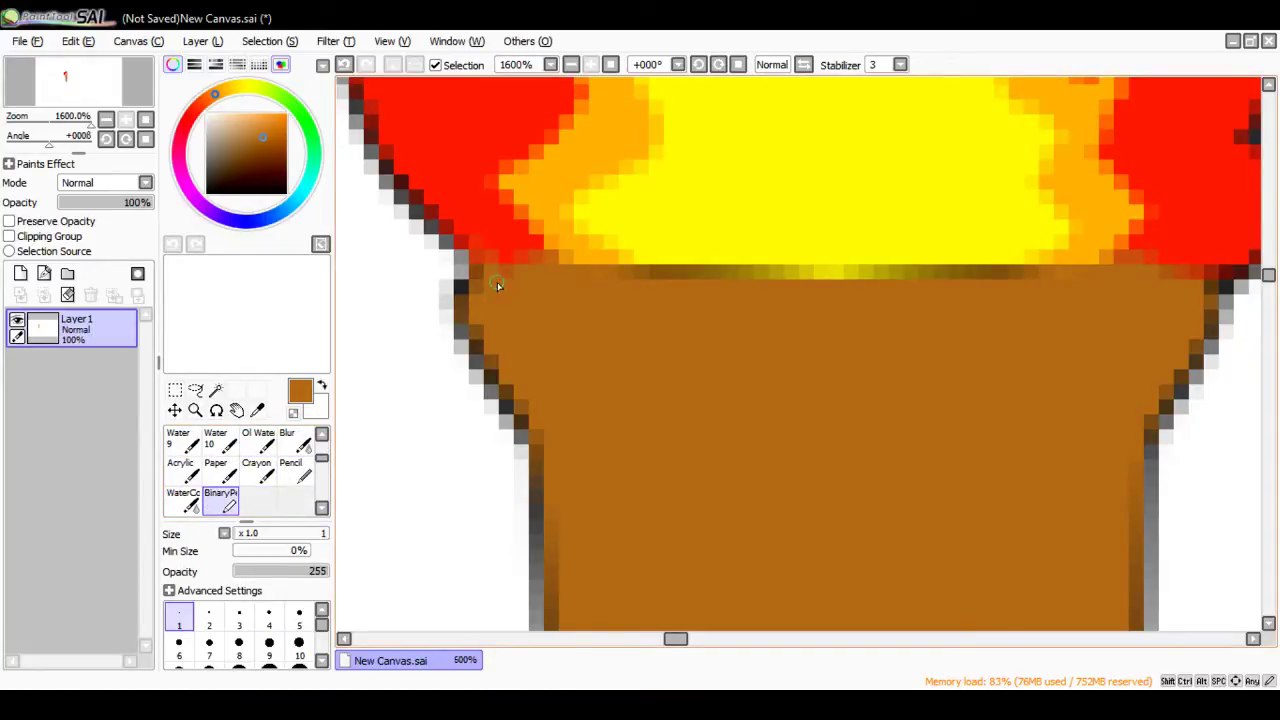
scroll(587, 368, down, 5)
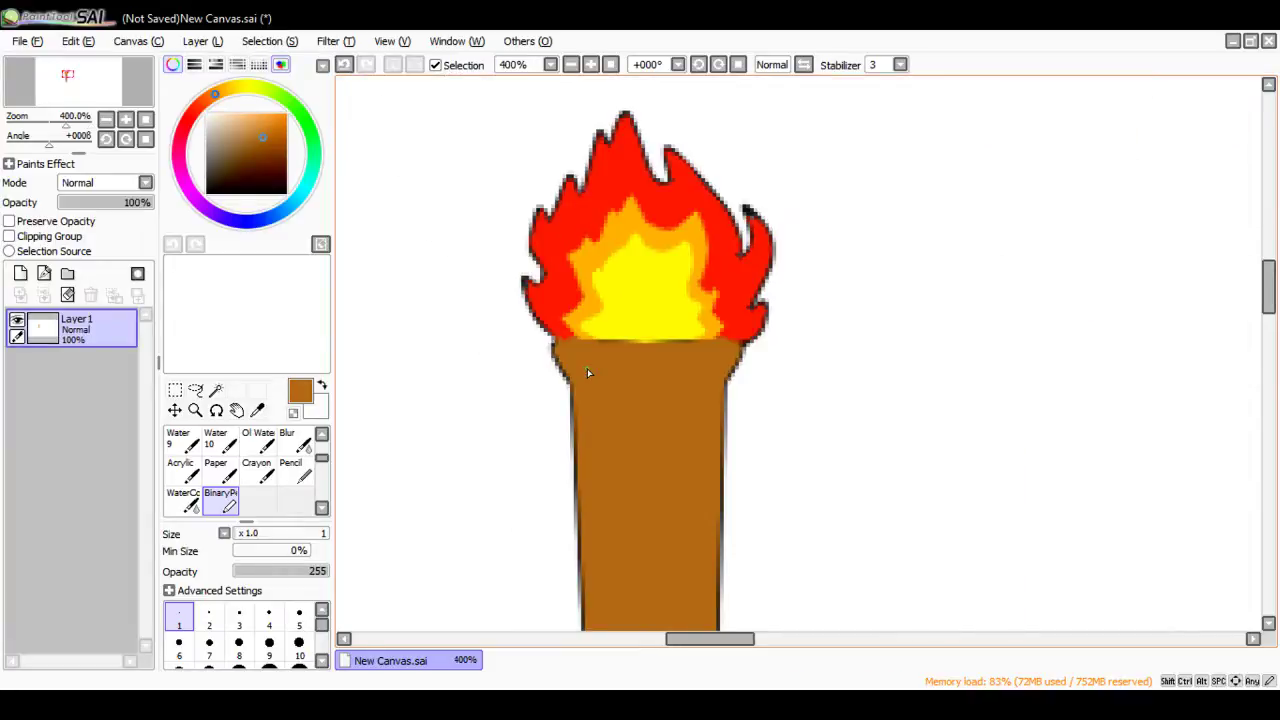
scroll(587, 368, up, 1)
scroll(590, 376, up, 4)
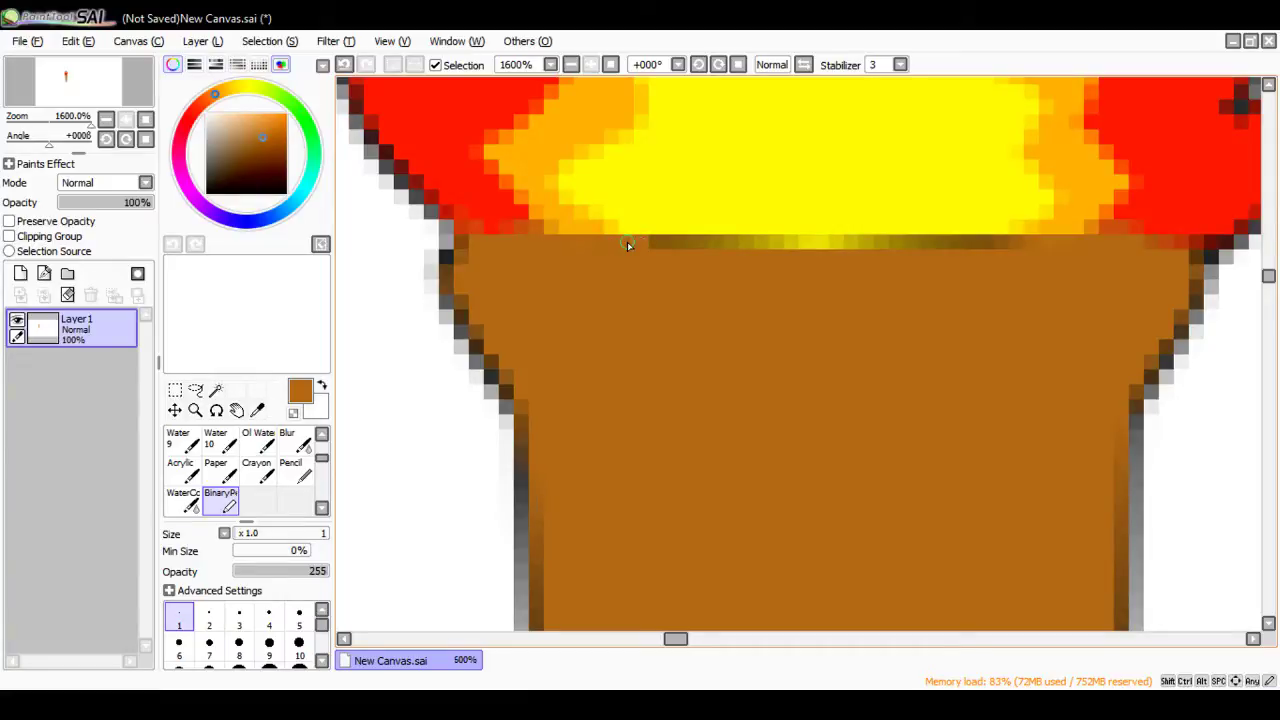
mouse_move(654, 243)
mouse_down()
mouse_move(668, 245)
mouse_move(588, 250)
mouse_up()
drag(686, 243, 1030, 246)
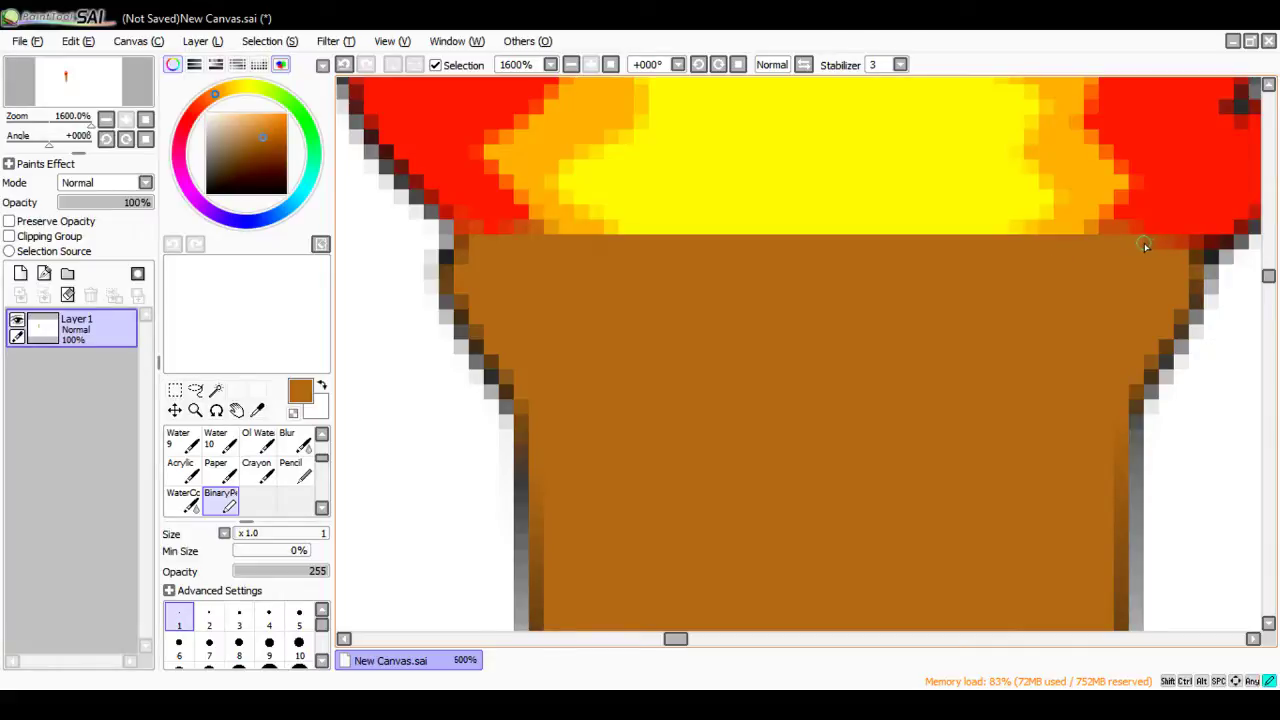
drag(1143, 243, 1205, 243)
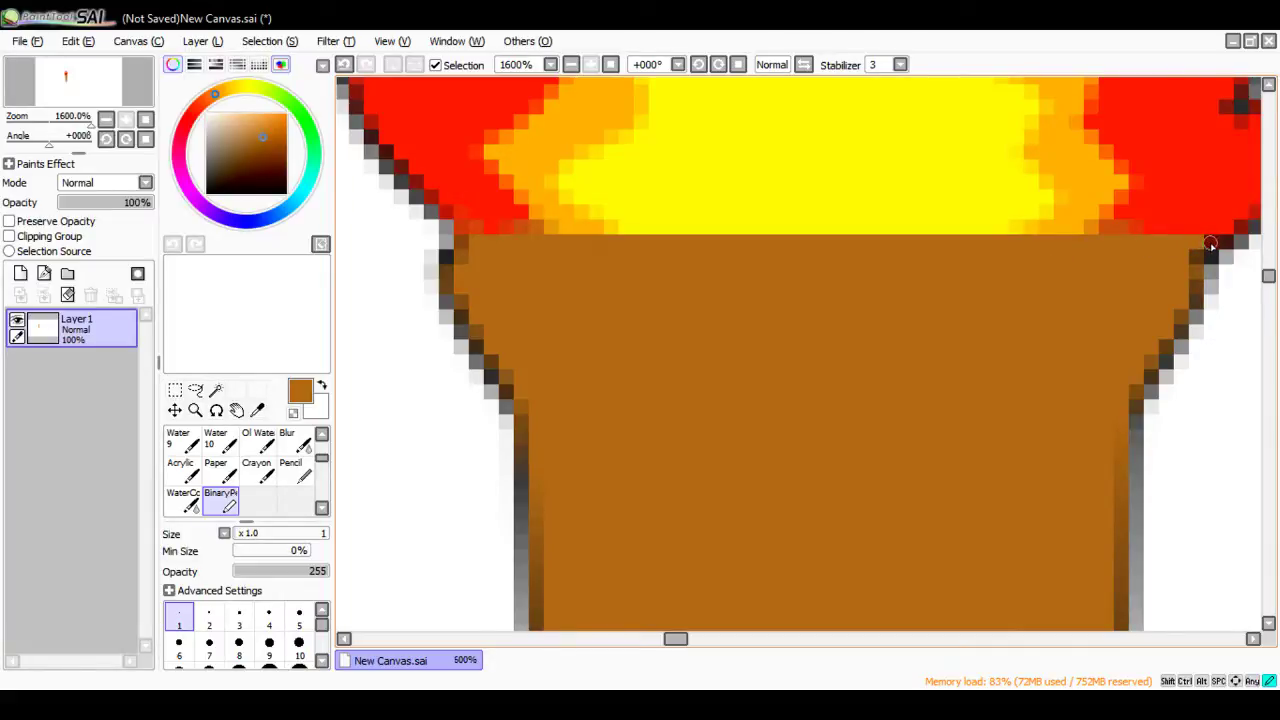
scroll(944, 366, down, 5)
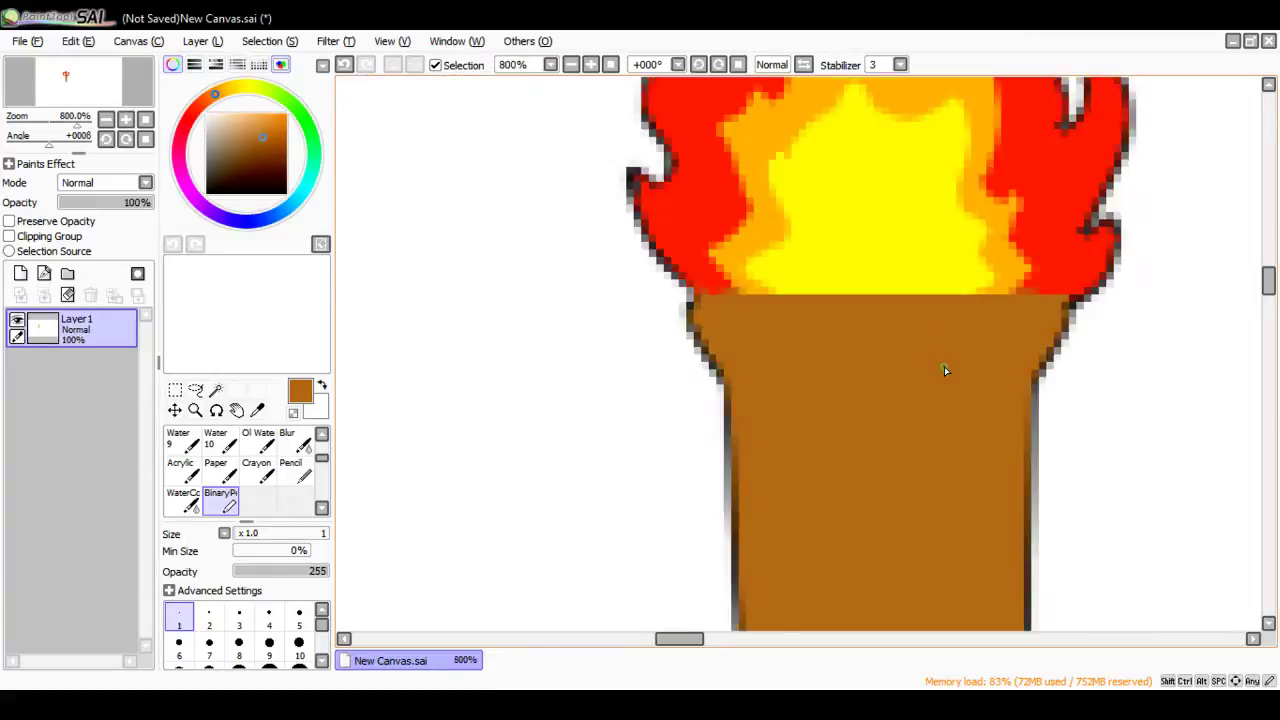
Step: Try to add black pixels with the binary pen where the flame outline meets the rim's left corner, and undo them
scroll(944, 371, up, 5)
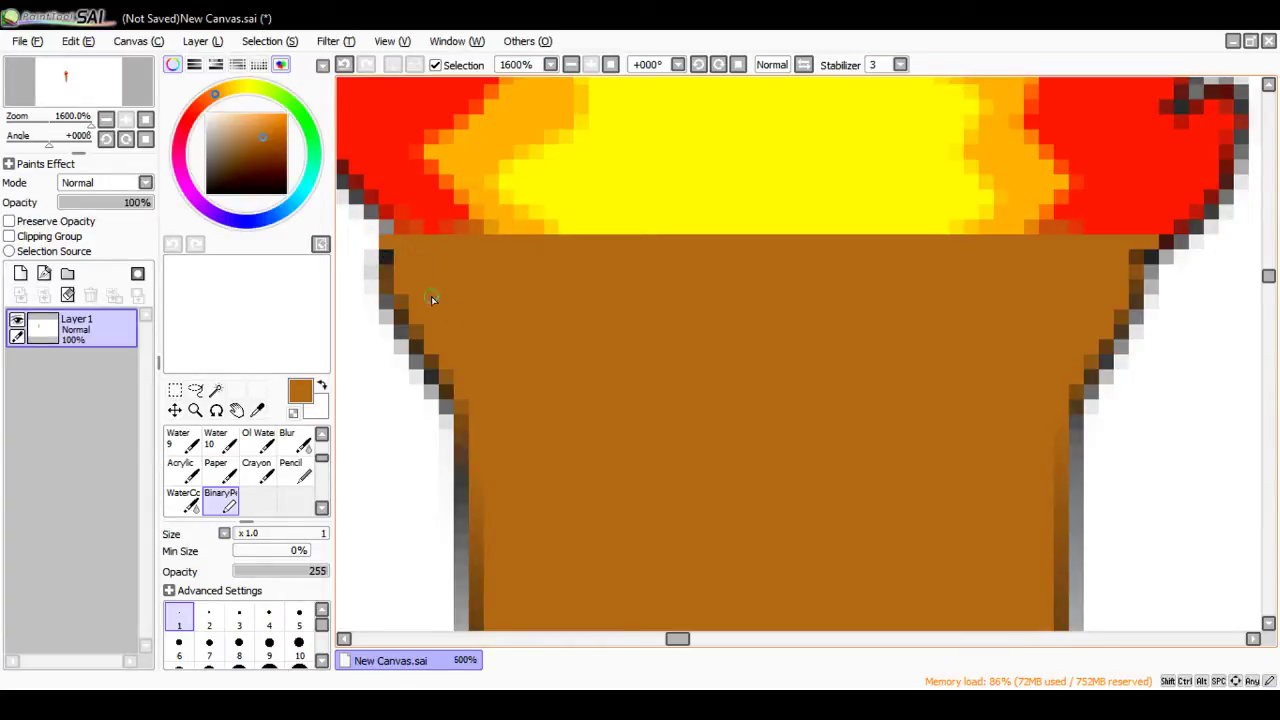
drag(258, 168, 193, 203)
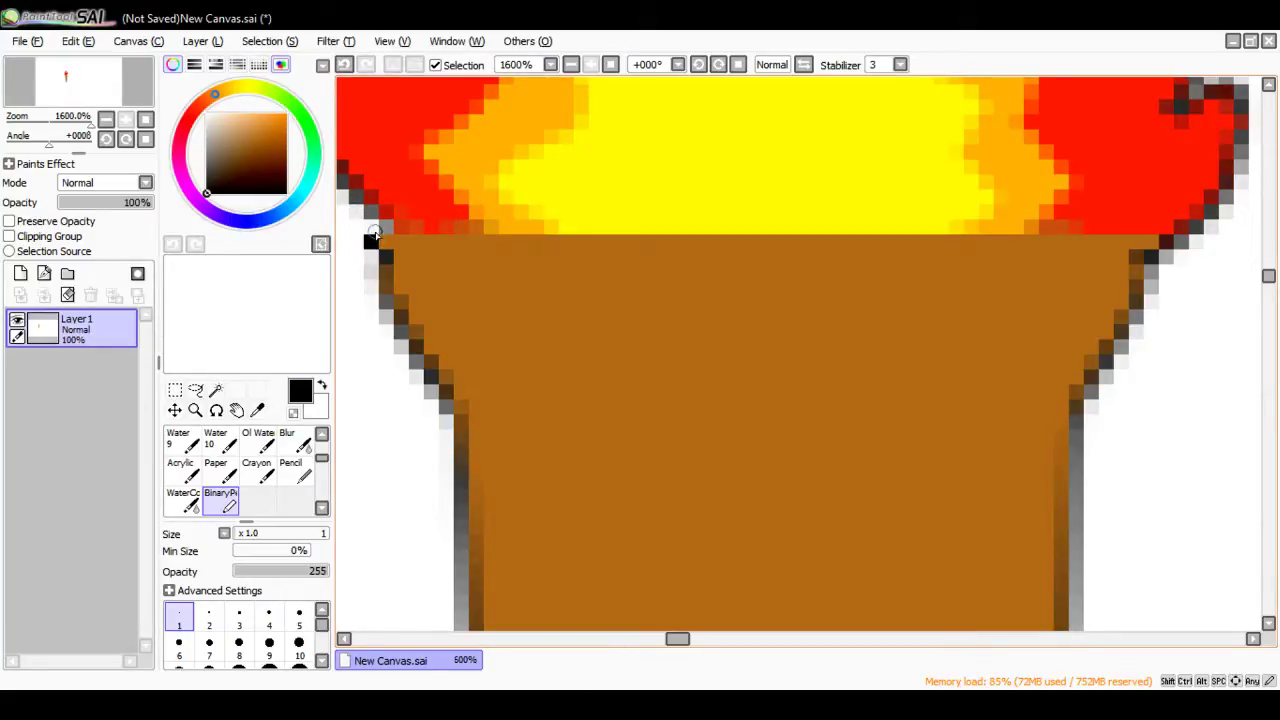
scroll(378, 242, down, 3)
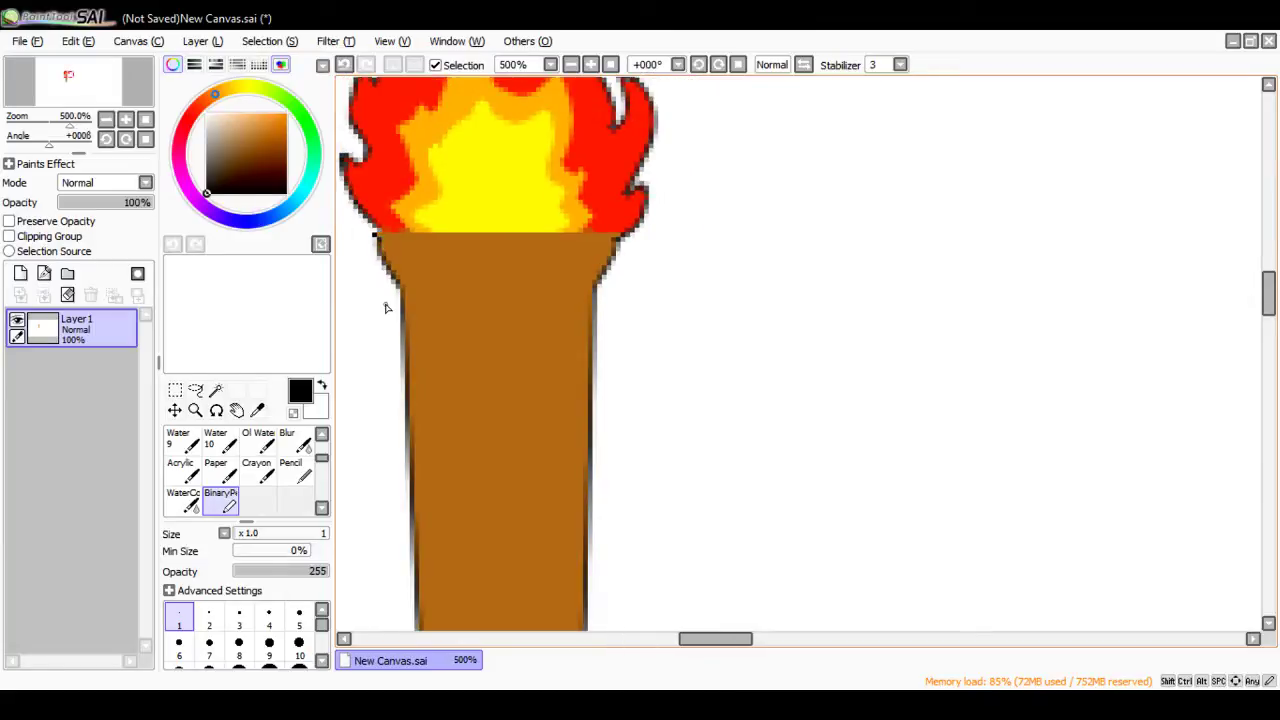
scroll(368, 206, up, 1)
click(344, 65)
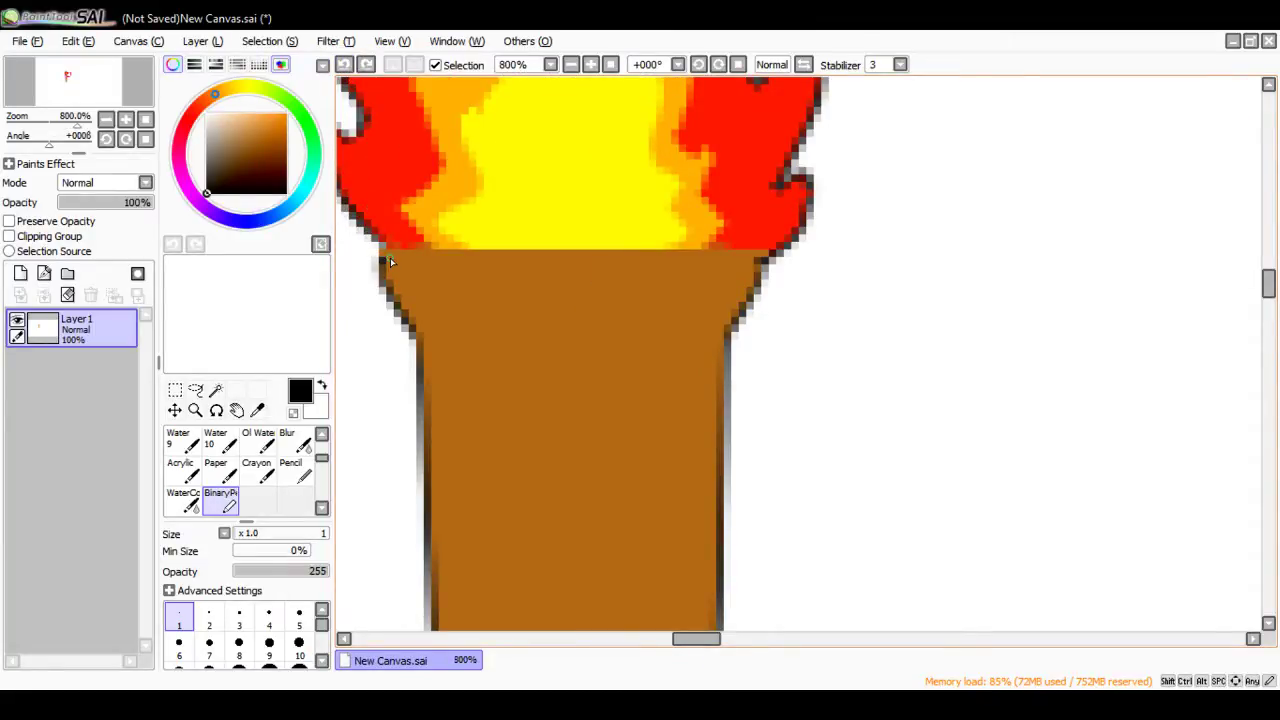
Step: Touch up the outline at the rim's right corner with a black pixel using the binary pen
scroll(390, 257, up, 1)
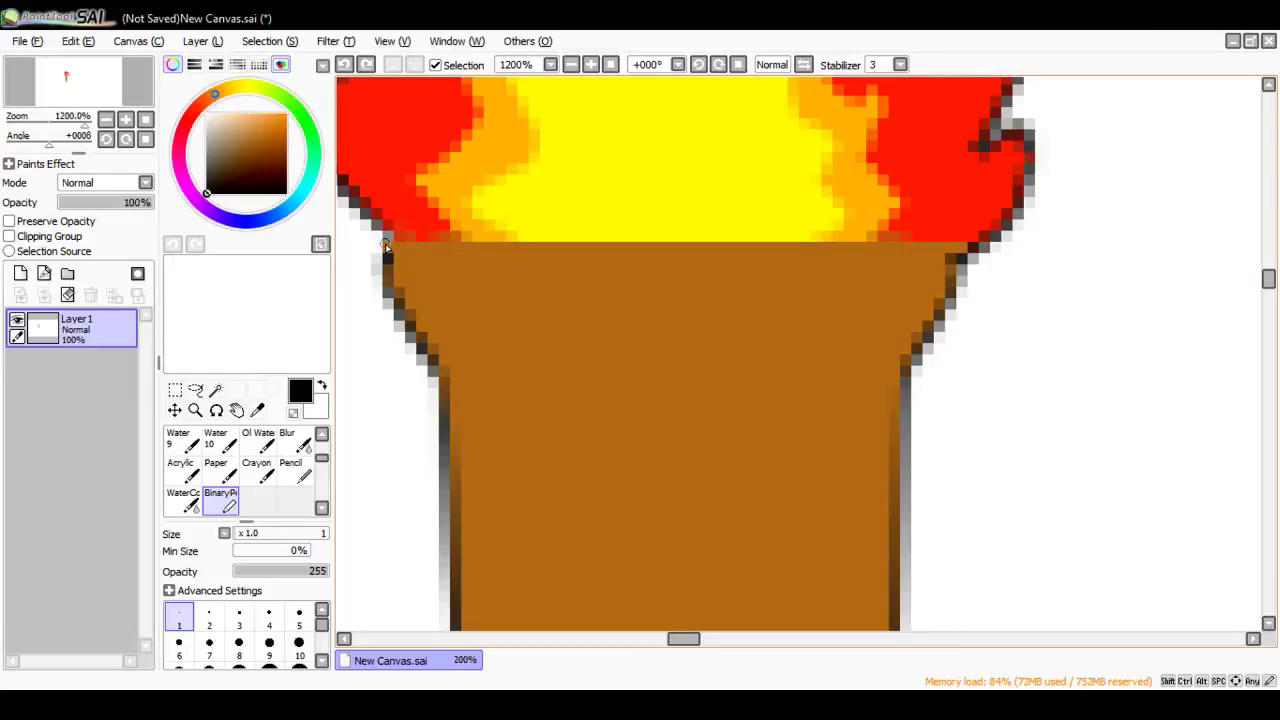
scroll(386, 254, up, 1)
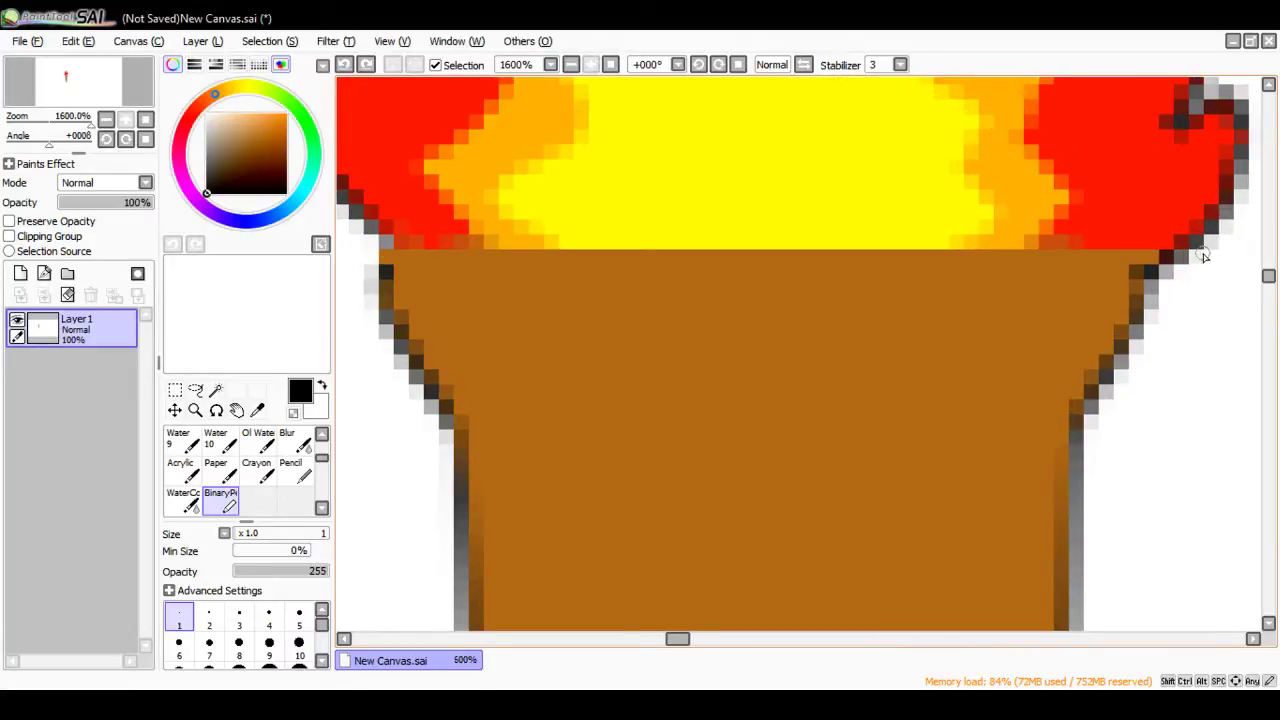
click(1152, 262)
Step: Try to erase the stray pixel at the rim's left corner with a large eraser, and undo the erasing
drag(662, 640, 665, 638)
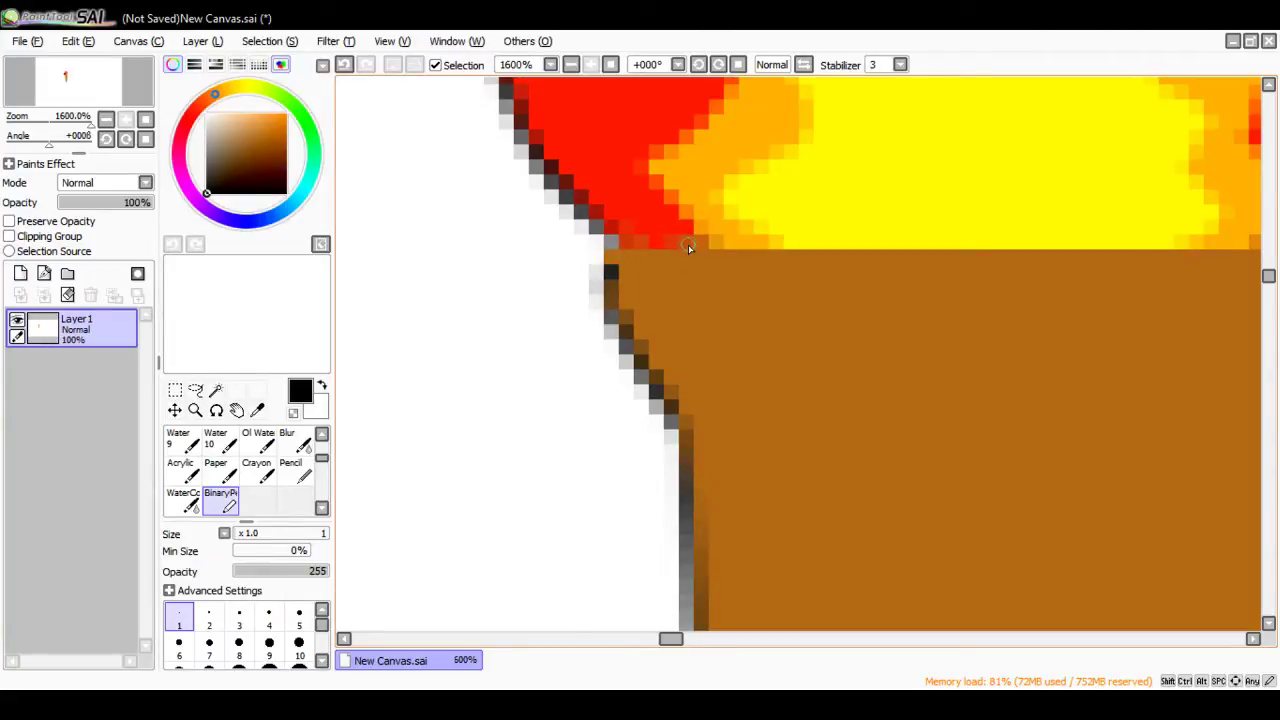
scroll(617, 266, down, 5)
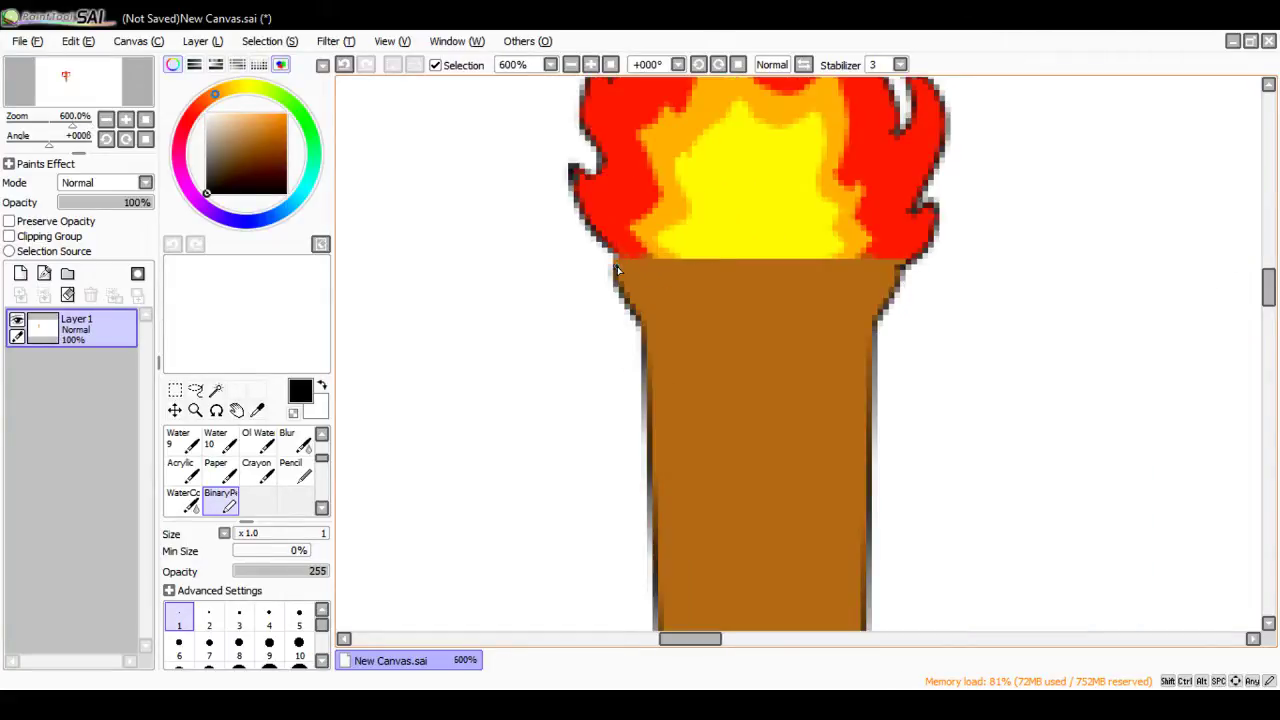
scroll(645, 311, up, 5)
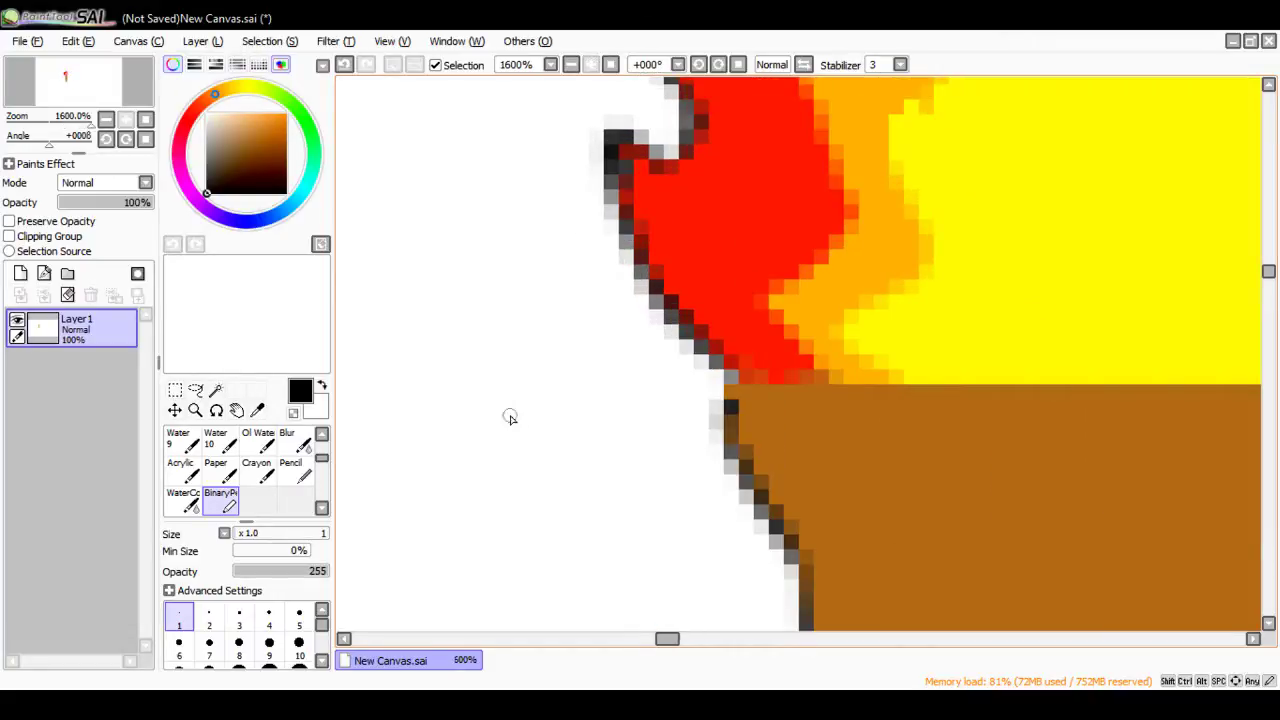
scroll(220, 455, up, 3)
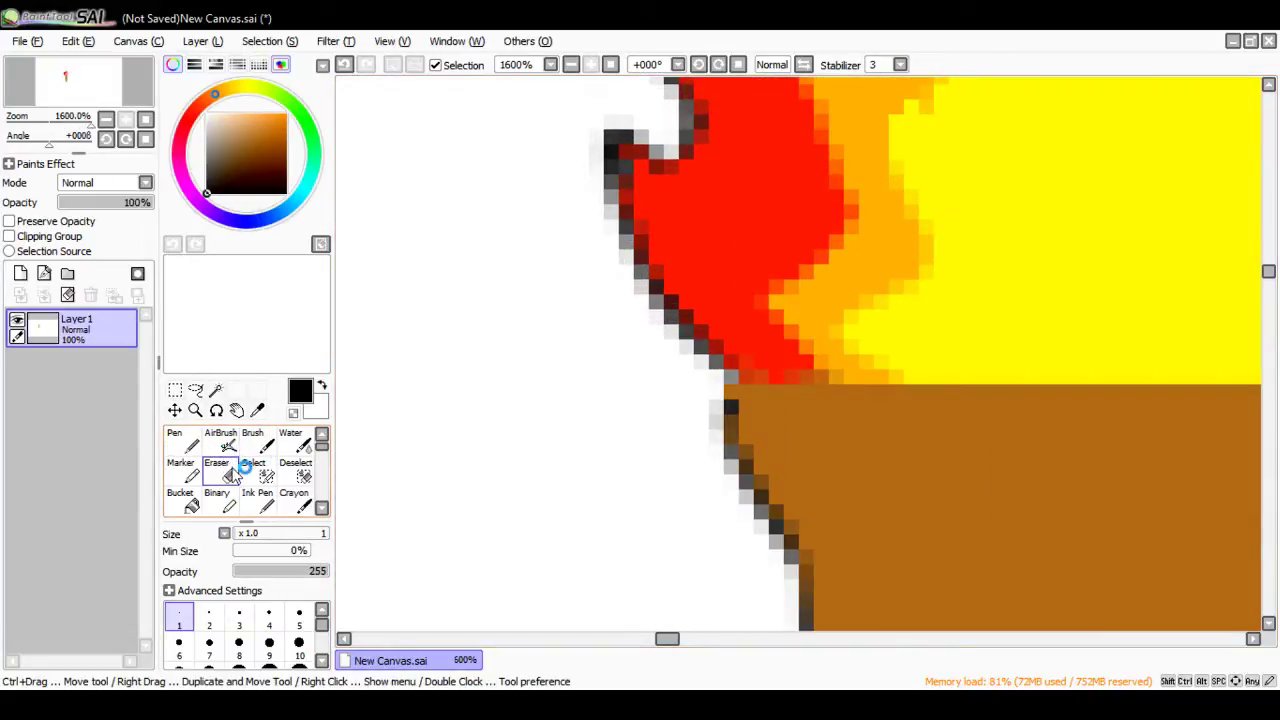
click(220, 470)
click(725, 378)
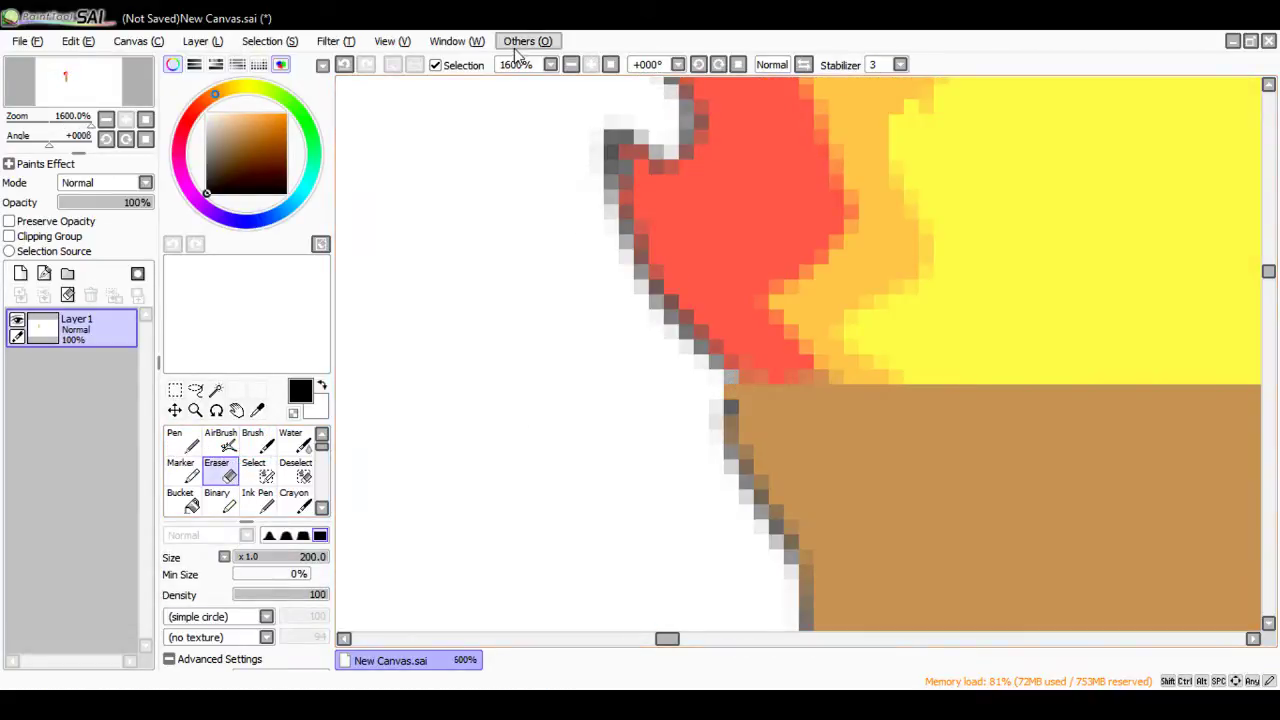
click(349, 69)
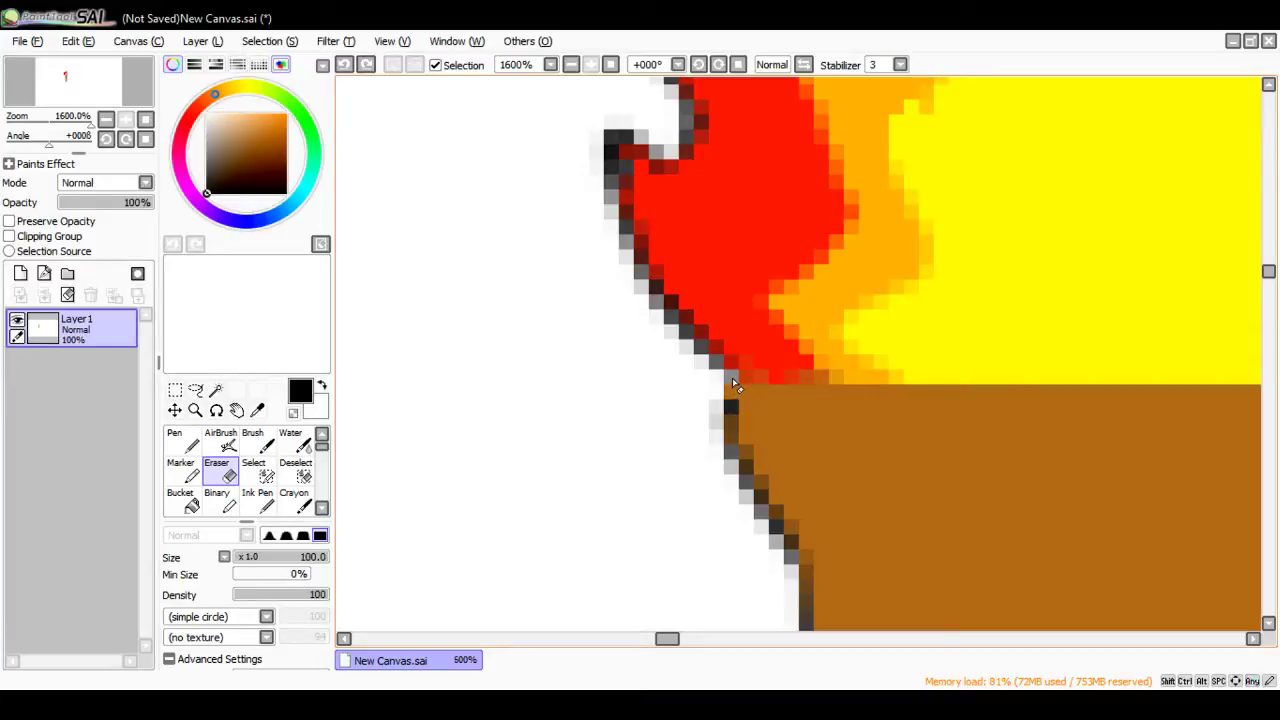
scroll(731, 380, down, 2)
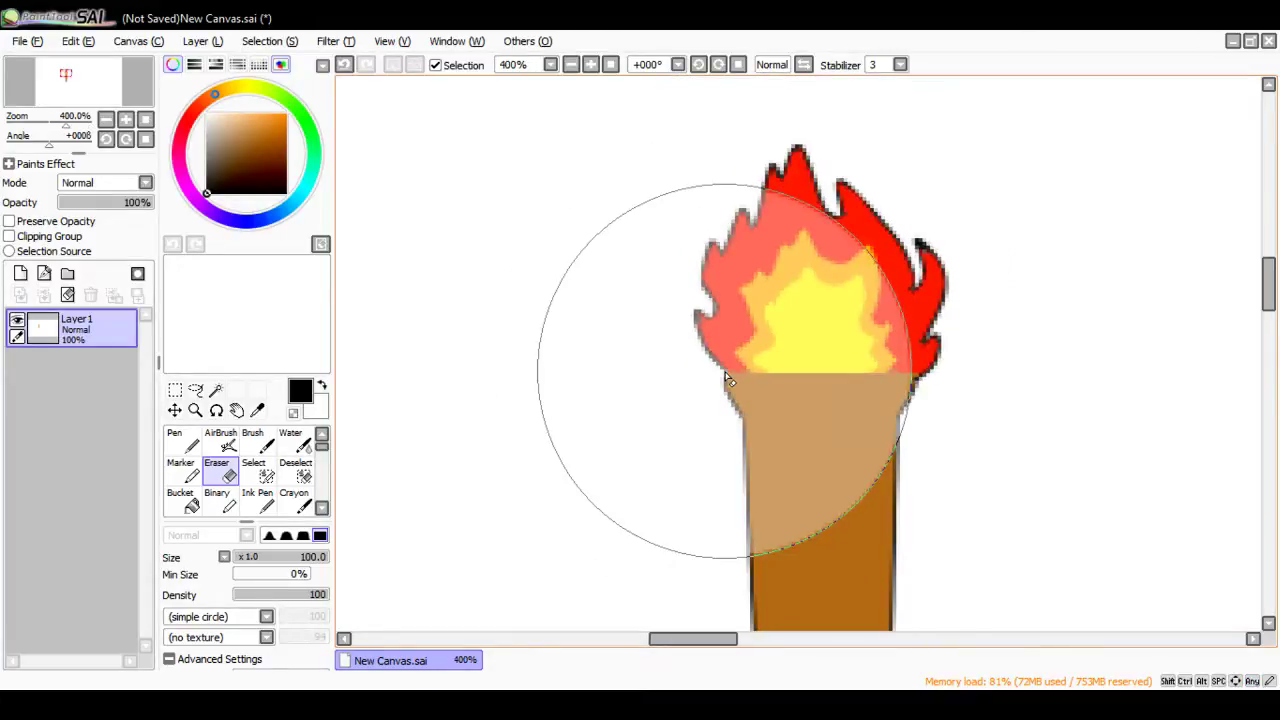
click(343, 65)
Step: Reduce the eraser size to 1 for pixel-level cleanup at the rim's left corner
key(bracketleft)
key(bracketleft)
key(bracketleft)
key(bracketleft)
key(bracketleft)
key(bracketleft)
key(bracketleft)
key(bracketleft)
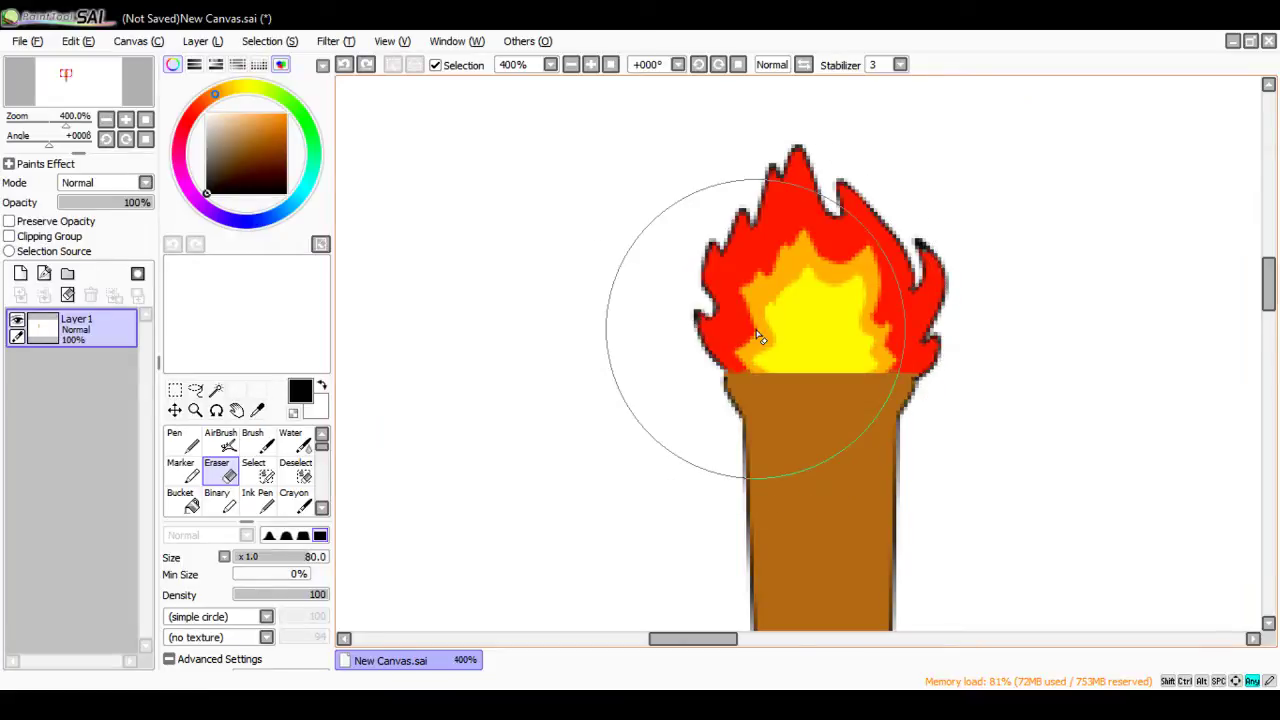
key(bracketleft)
key(bracketleft)
scroll(735, 367, up, 4)
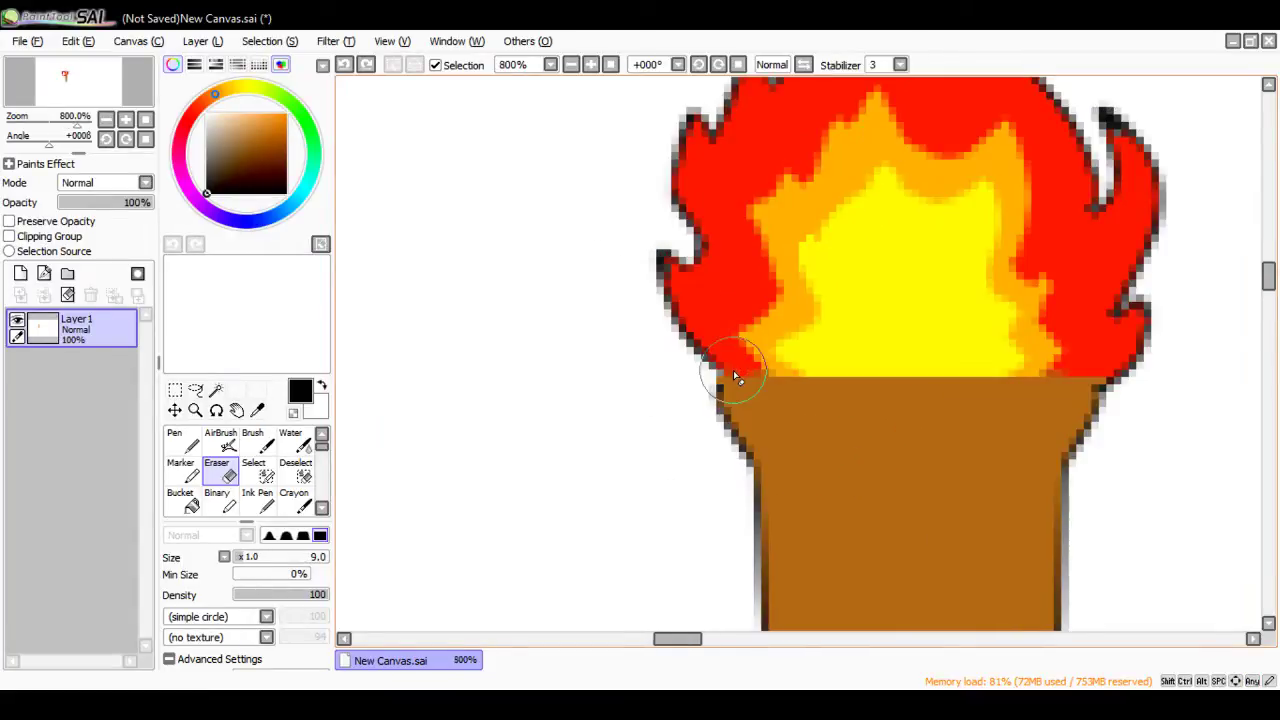
key(bracketleft)
key(bracketleft)
key(bracketleft)
key(bracketleft)
key(bracketleft)
key(bracketleft)
key(bracketleft)
key(bracketleft)
key(bracketleft)
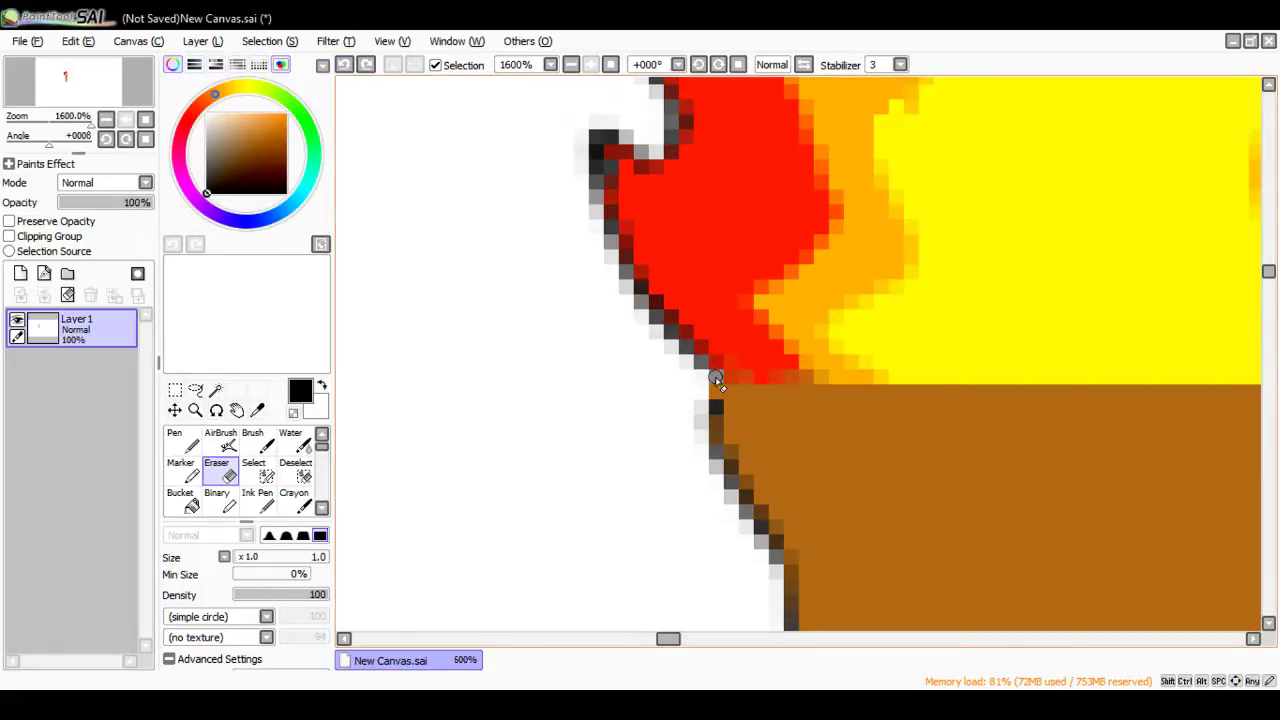
Step: Reduce the eraser size to 0.7 and erase the grey pixel where the flame outline meets the rim's left corner
click(716, 379)
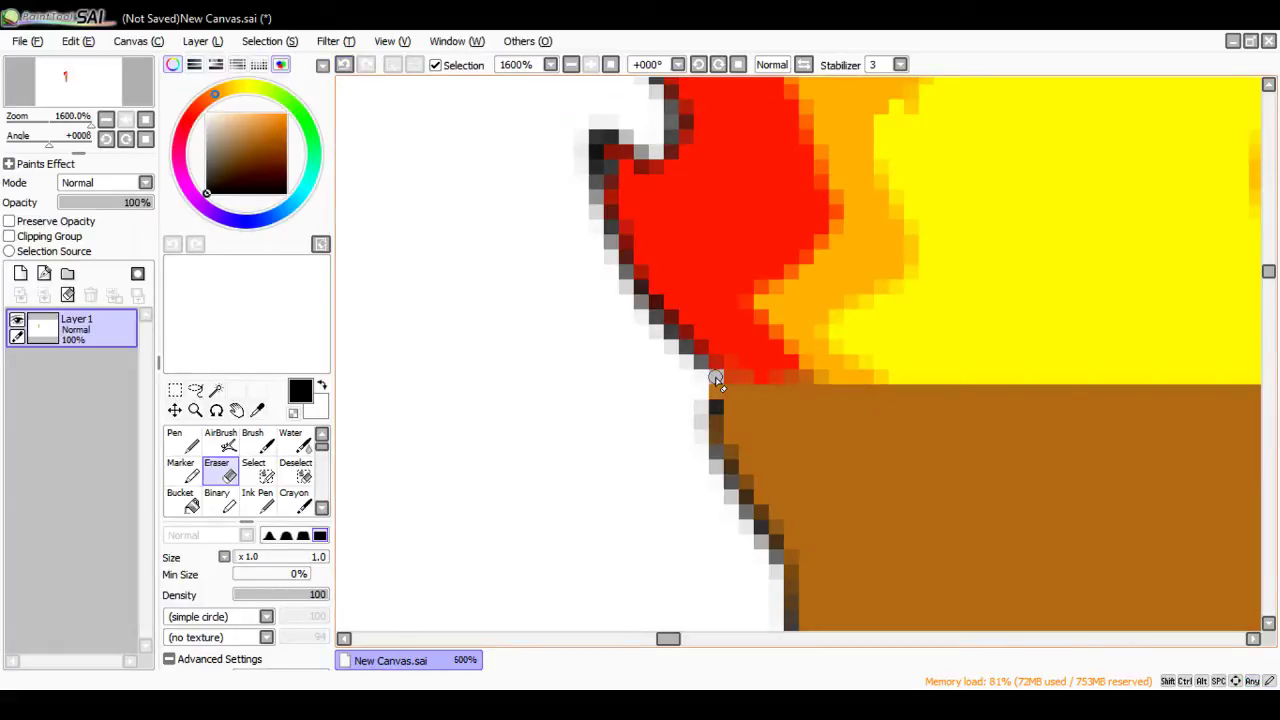
click(344, 75)
key(bracketleft)
click(718, 378)
click(348, 72)
click(720, 374)
click(717, 376)
scroll(715, 386, down, 4)
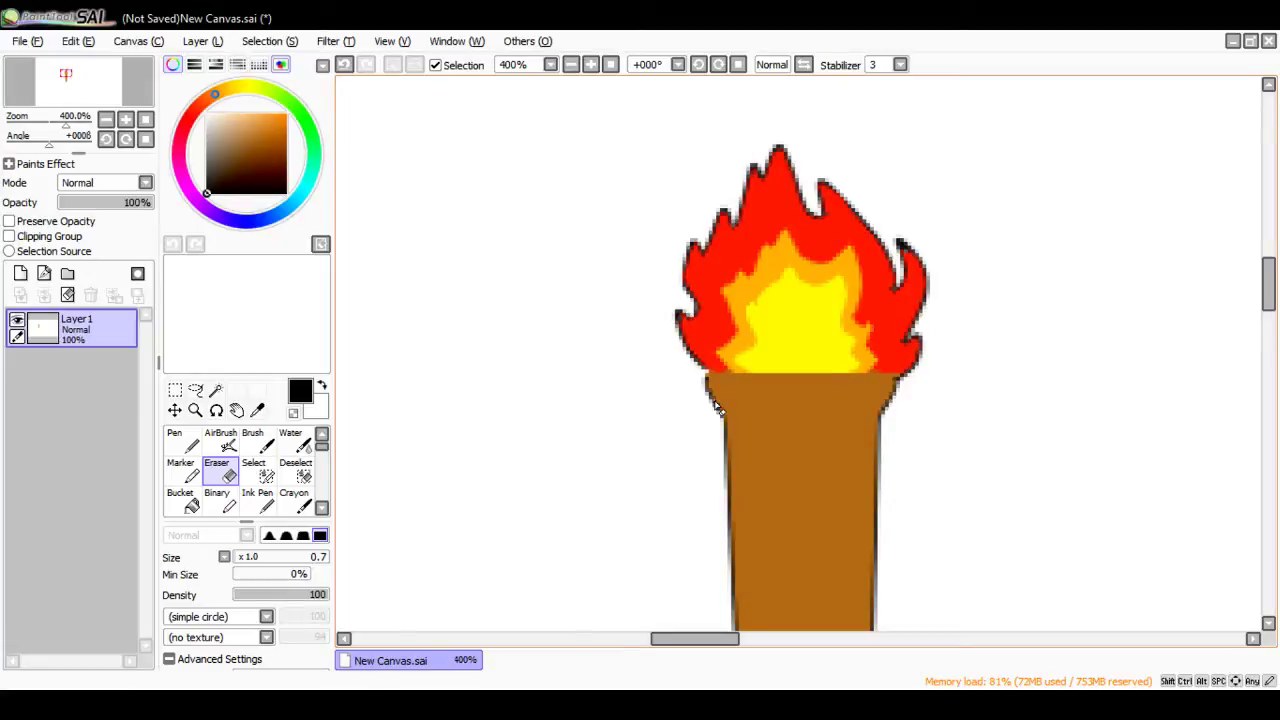
scroll(716, 408, up, 4)
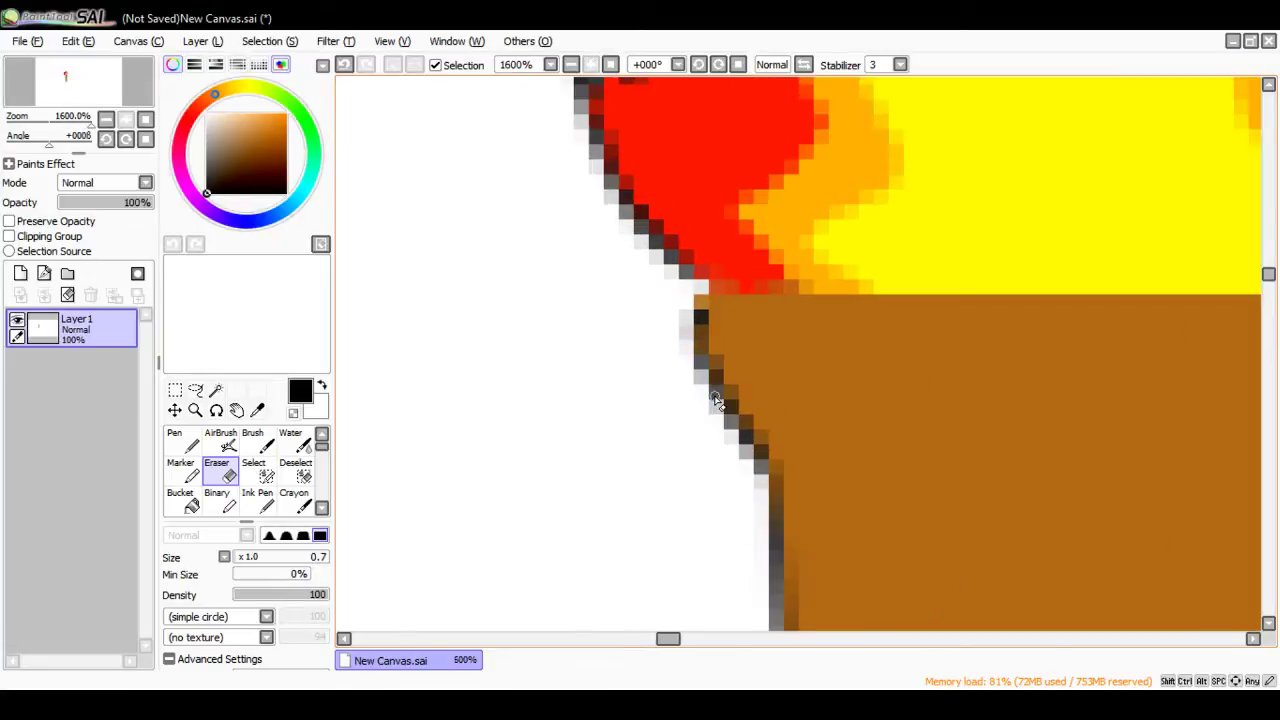
Step: Sample the flame's red and darken it to near-black as the drawing colour
click(257, 410)
click(715, 205)
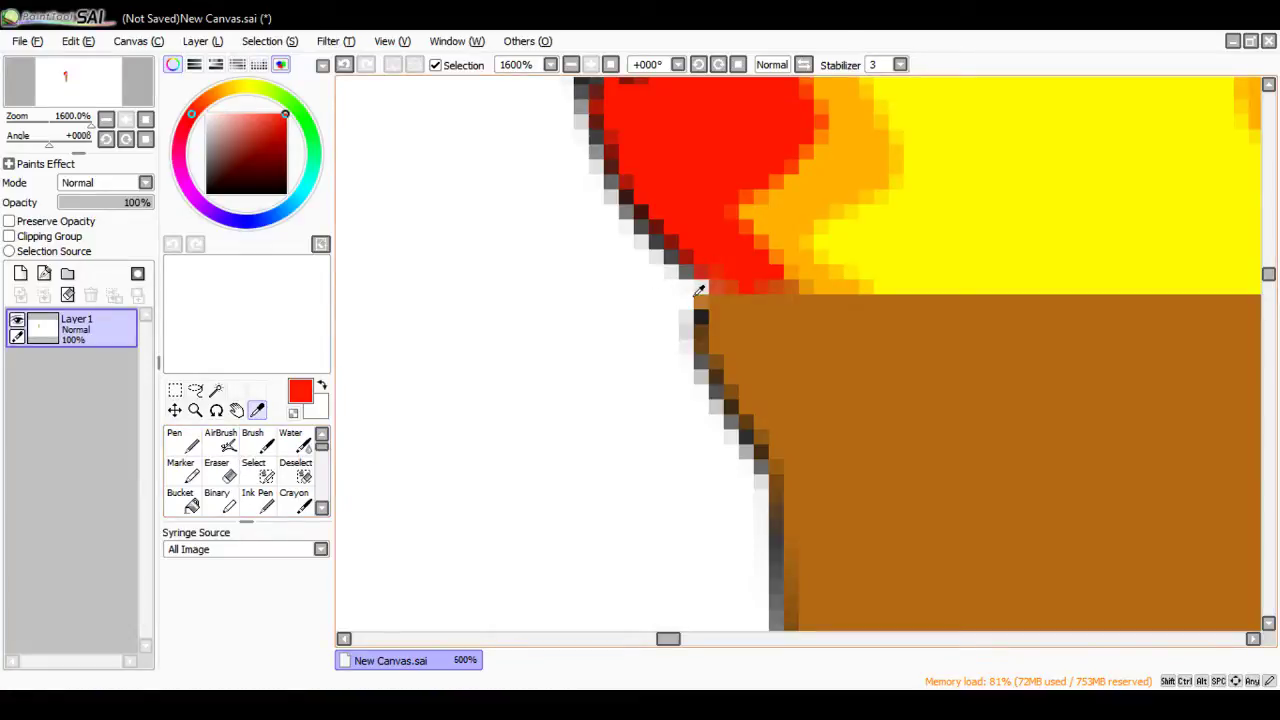
scroll(772, 302, down, 4)
scroll(772, 302, up, 3)
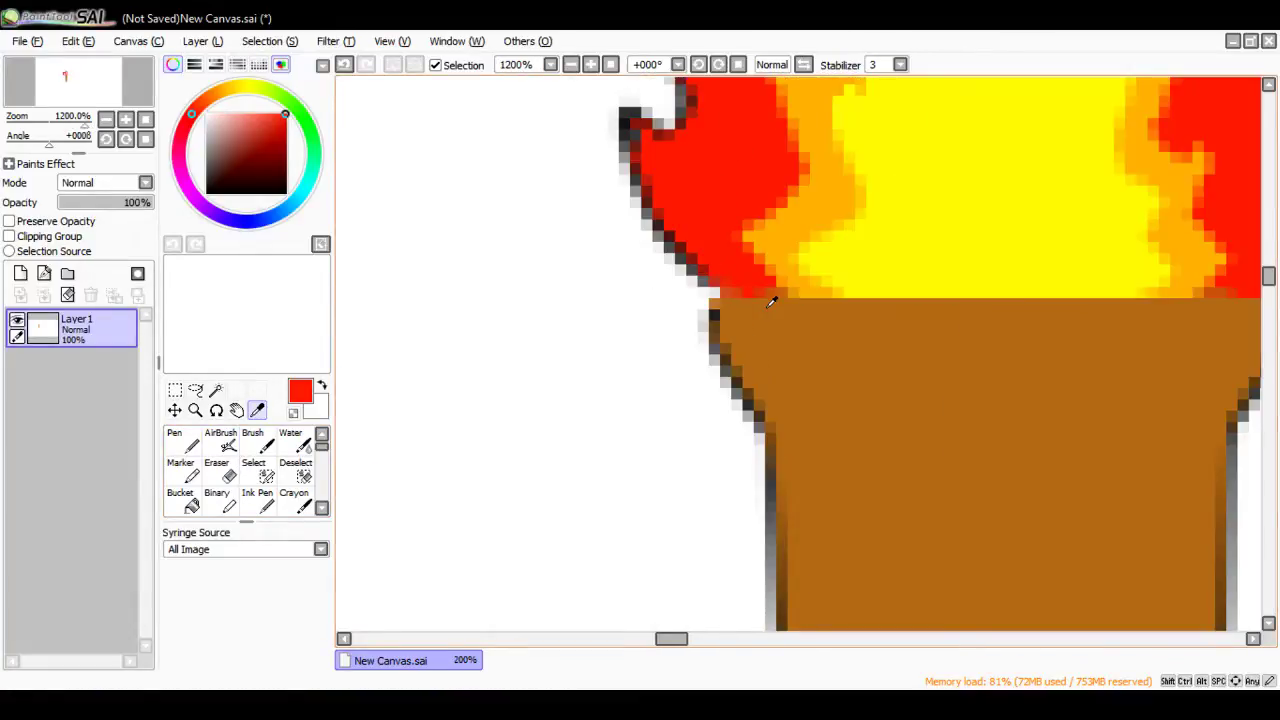
scroll(772, 302, down, 3)
scroll(772, 302, up, 4)
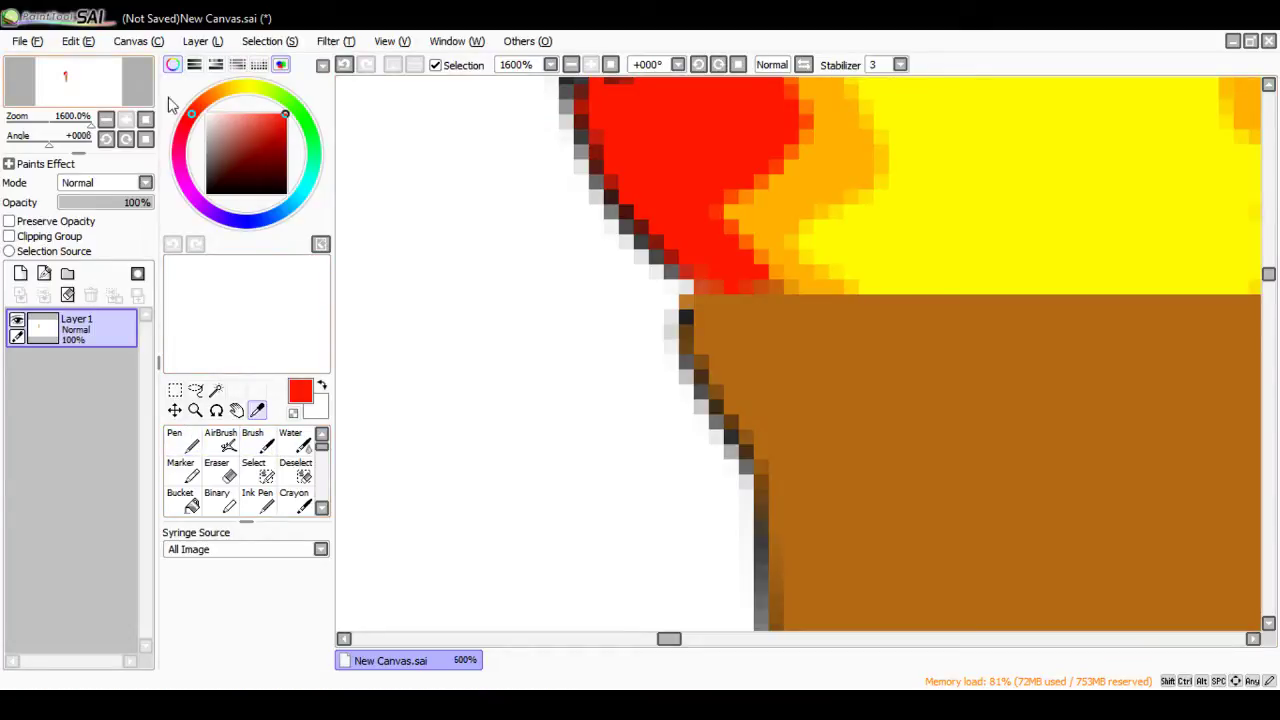
click(224, 188)
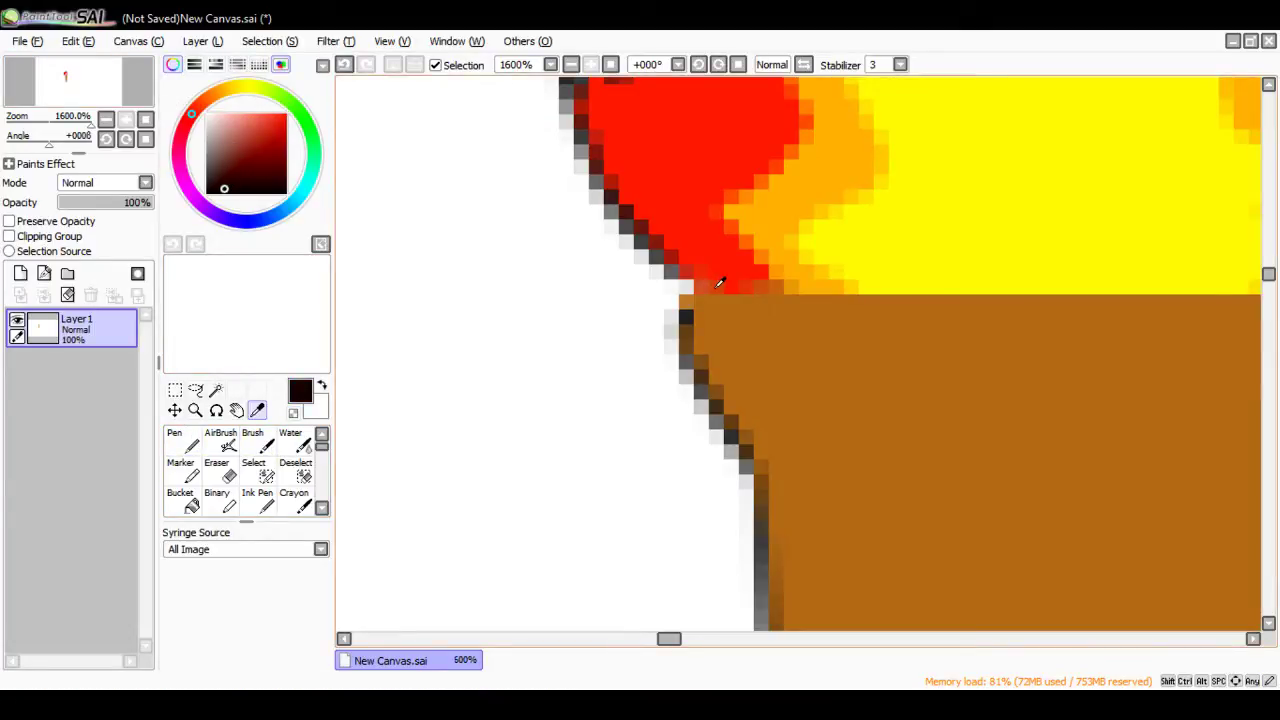
Step: Try to darken the two outline pixels where the flame meets the rim's left corner with the size 1 binary pen
click(193, 445)
scroll(268, 470, down, 1)
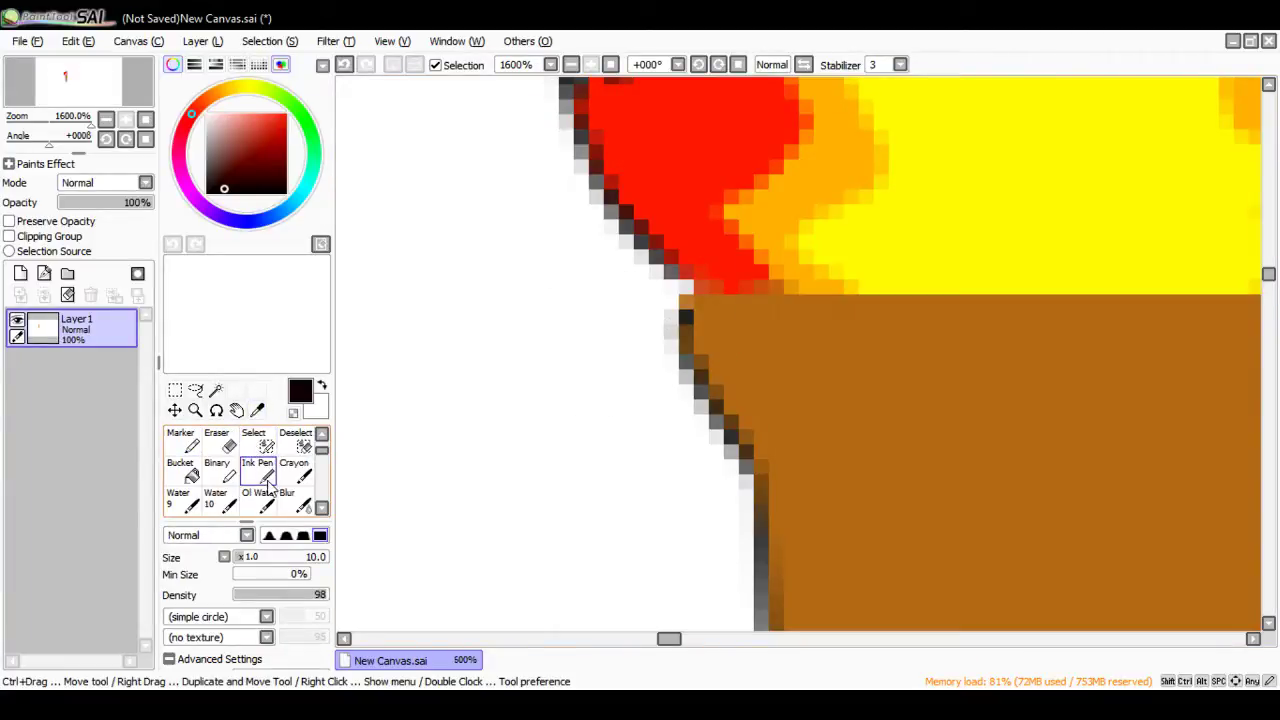
scroll(268, 485, down, 2)
click(220, 497)
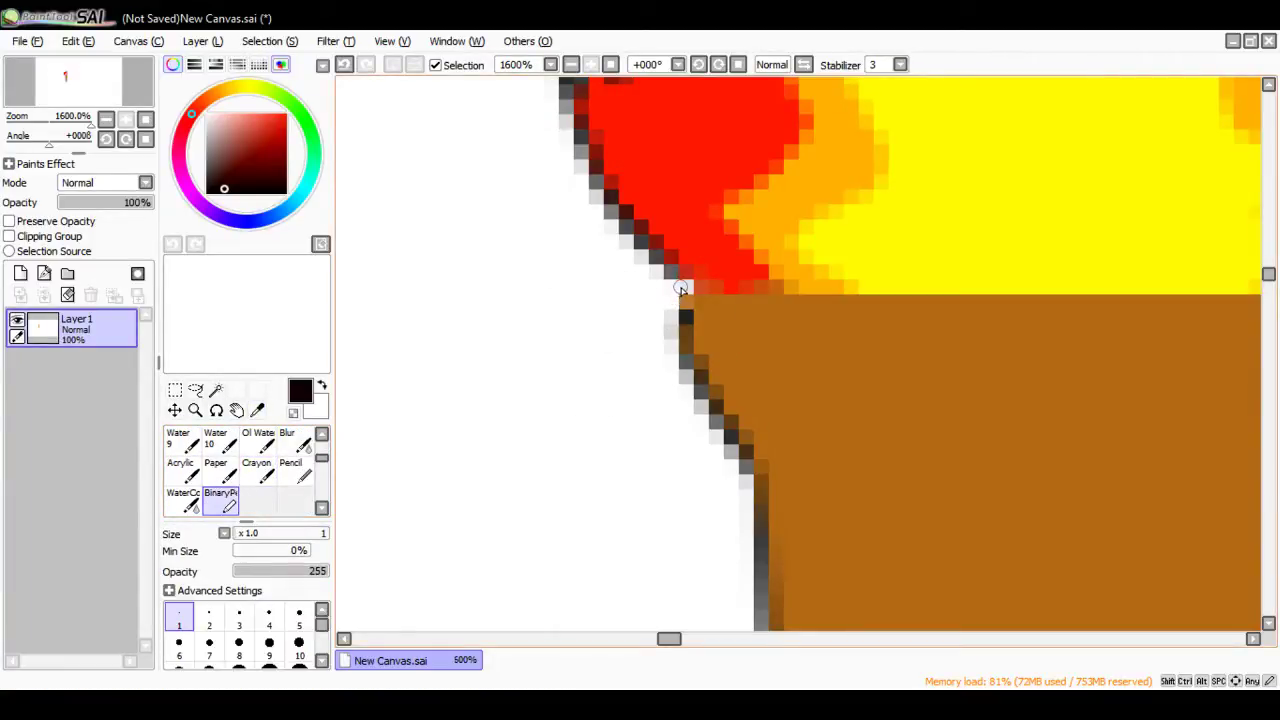
click(682, 288)
click(670, 271)
Step: Examine the outline where the flame meets the rim's left corner
scroll(655, 257, down, 5)
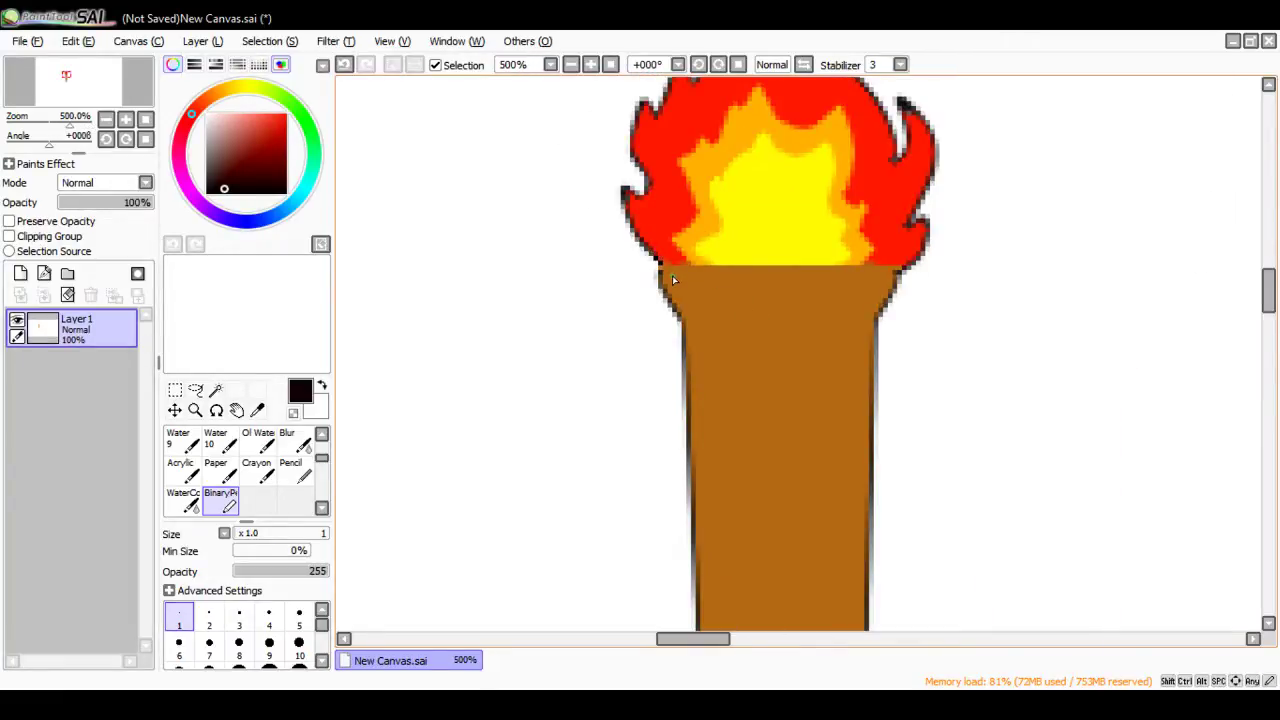
scroll(672, 275, up, 3)
scroll(670, 276, down, 2)
scroll(670, 276, up, 2)
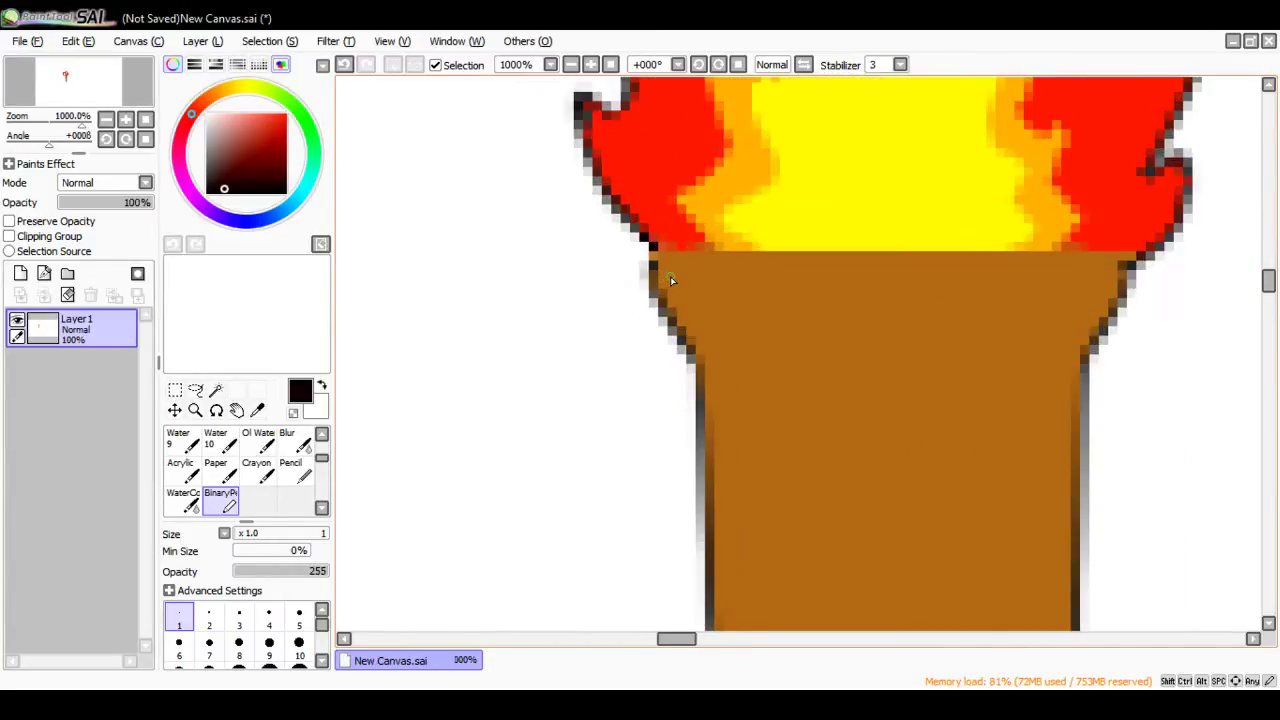
scroll(628, 222, up, 2)
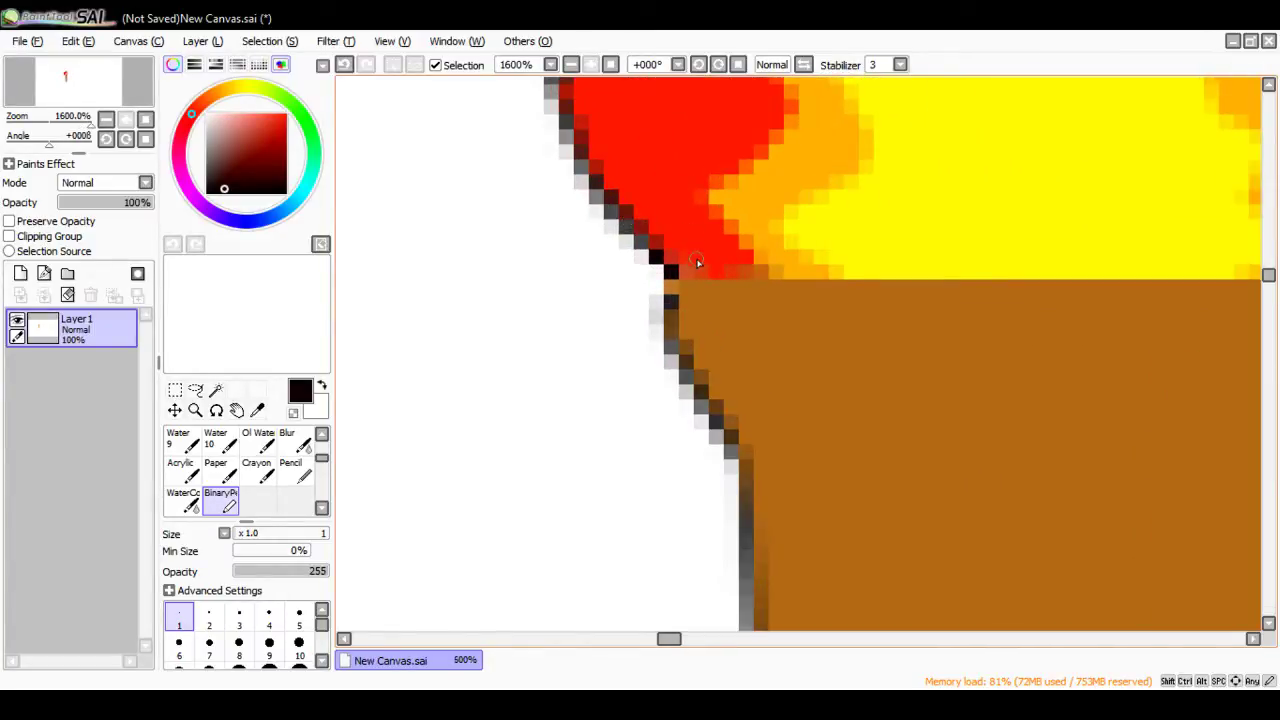
scroll(200, 468, up, 3)
click(216, 468)
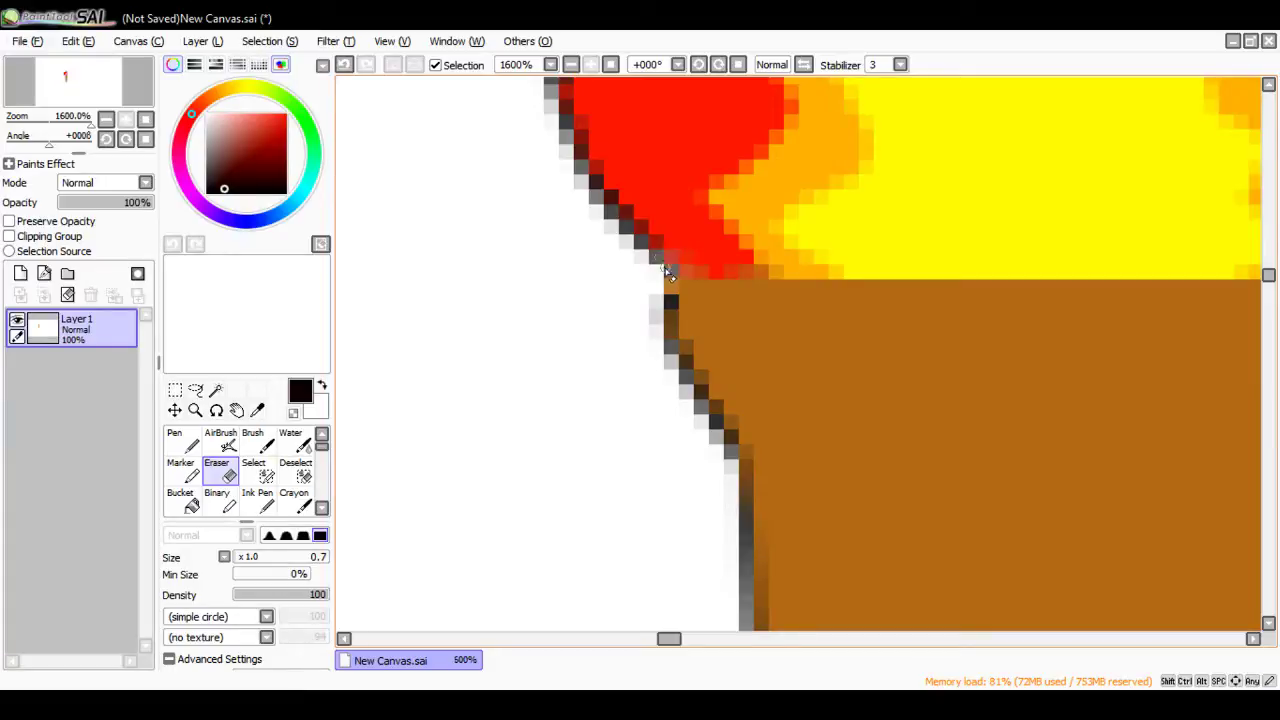
scroll(668, 272, down, 5)
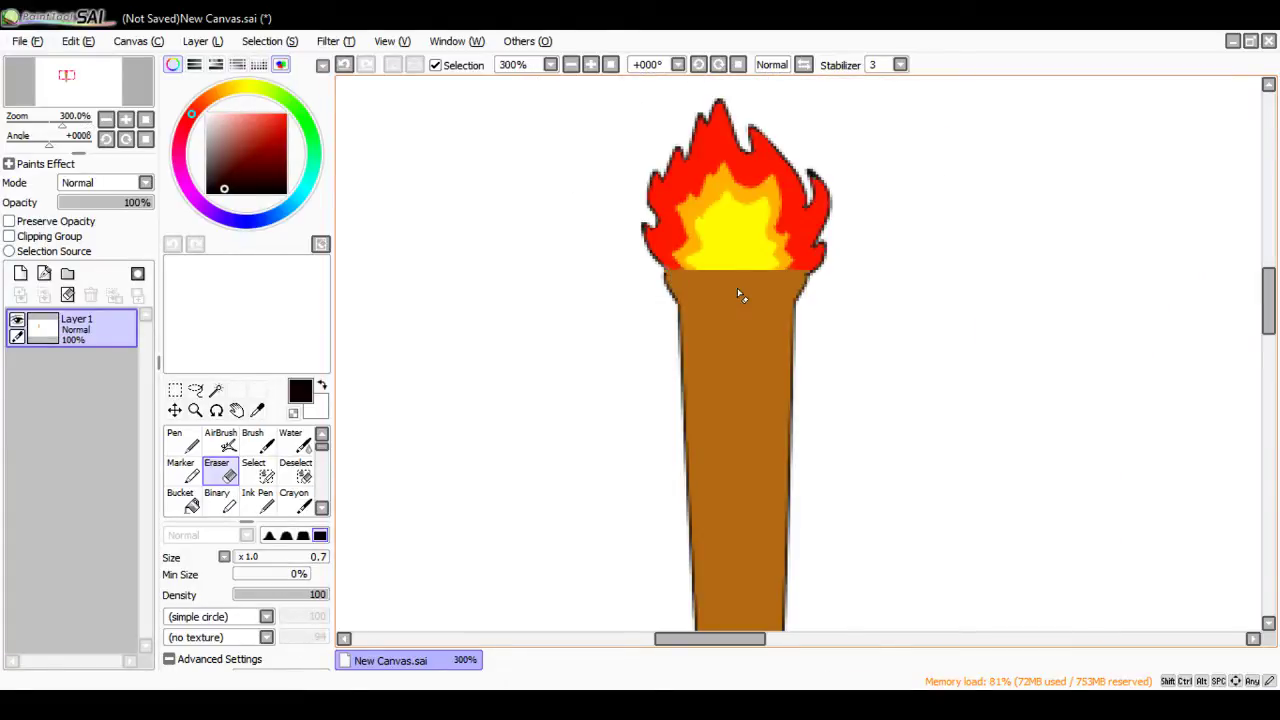
scroll(663, 283, up, 5)
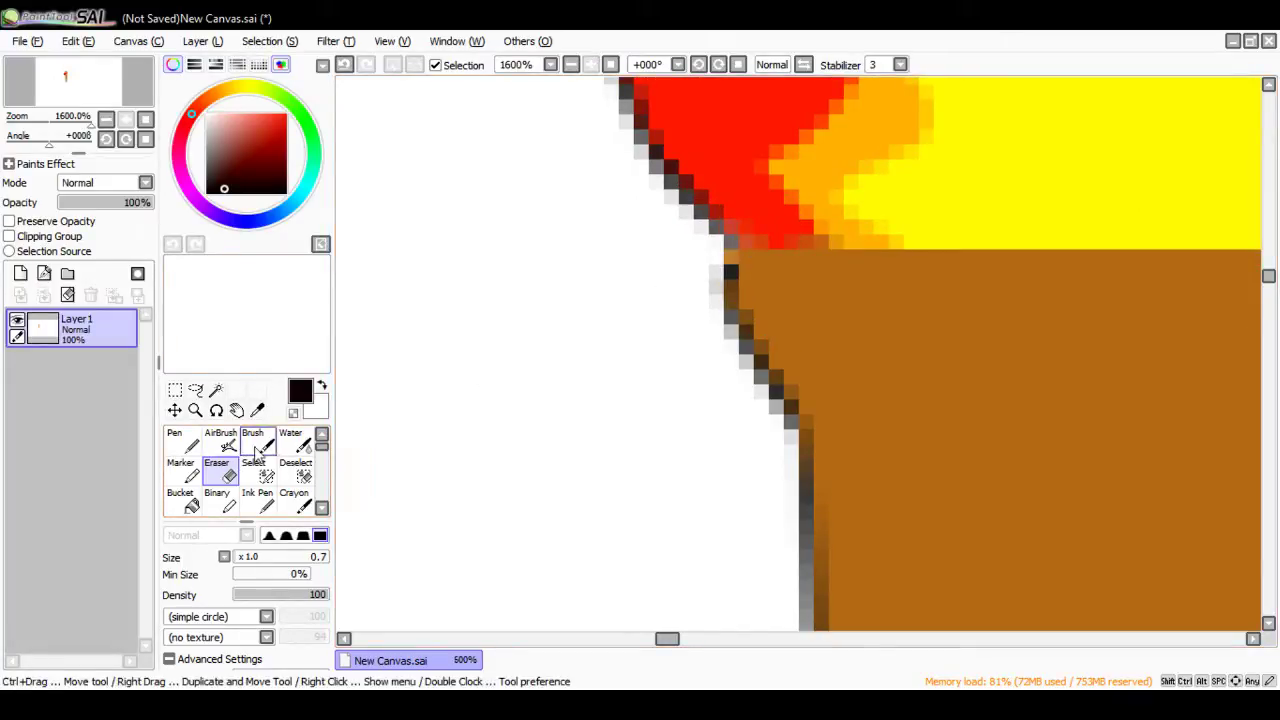
Step: Try adding near-black pixels along the rim's left edge with the binary pen, and undo them
scroll(258, 460, down, 3)
click(220, 470)
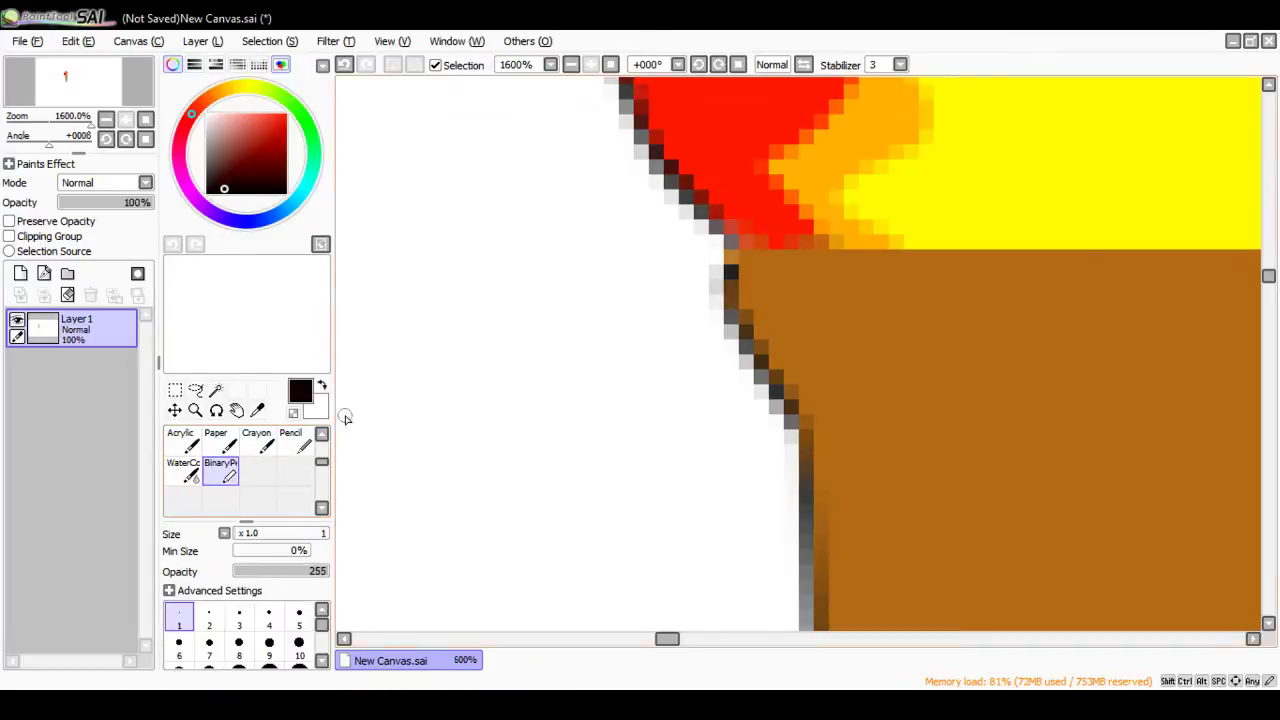
click(716, 270)
click(729, 287)
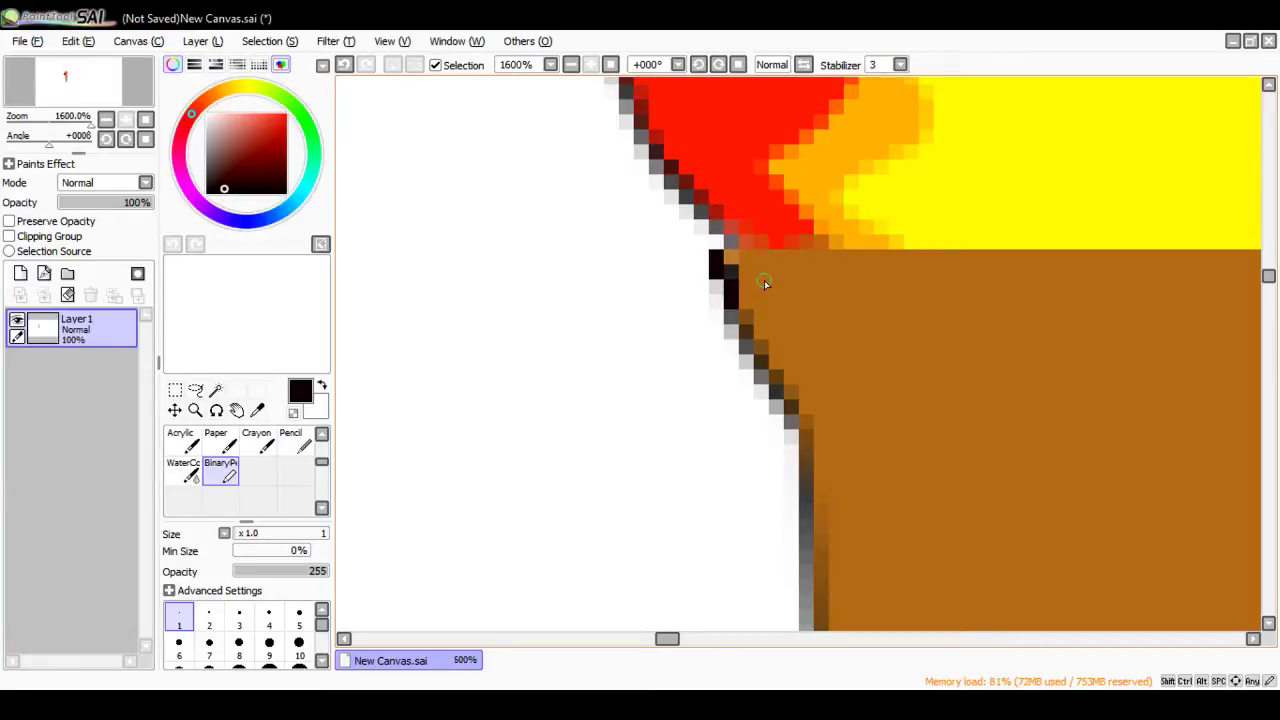
click(344, 66)
click(344, 66)
click(344, 66)
click(344, 66)
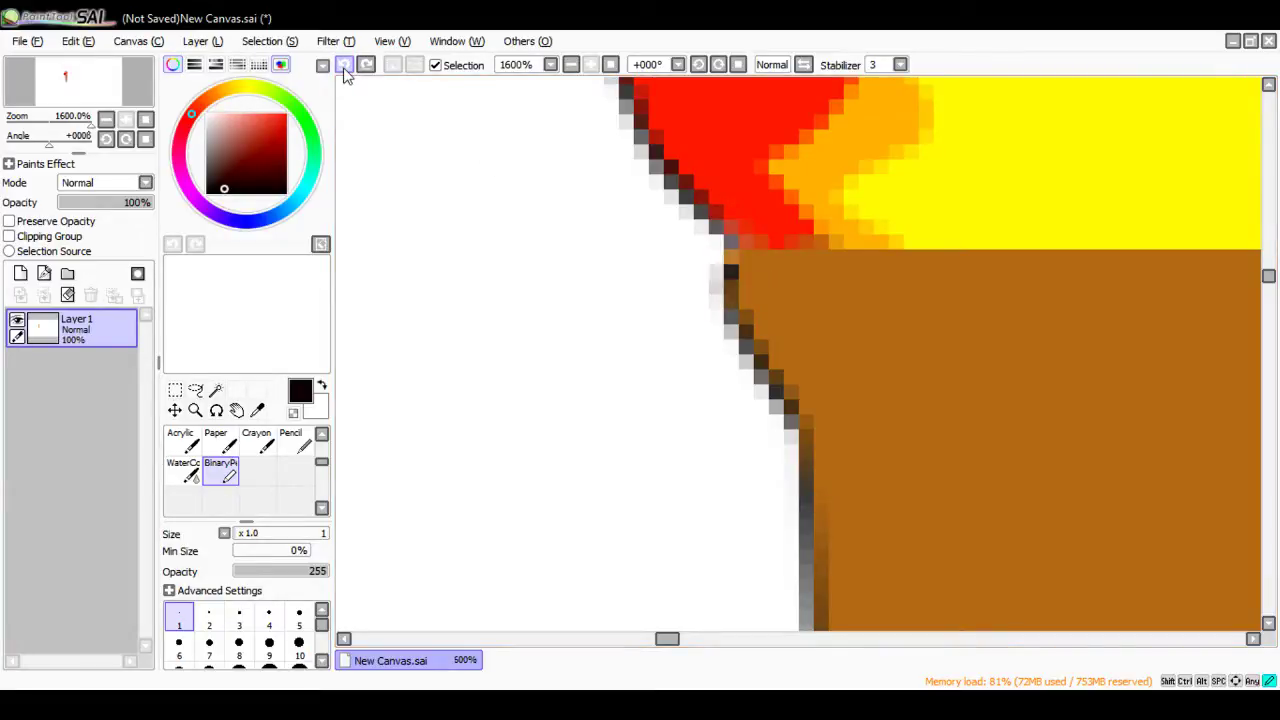
Step: Add a near-black pixel just outside the rim's left corner and soften it with the size 0.7 eraser
click(718, 272)
scroll(232, 452, up, 2)
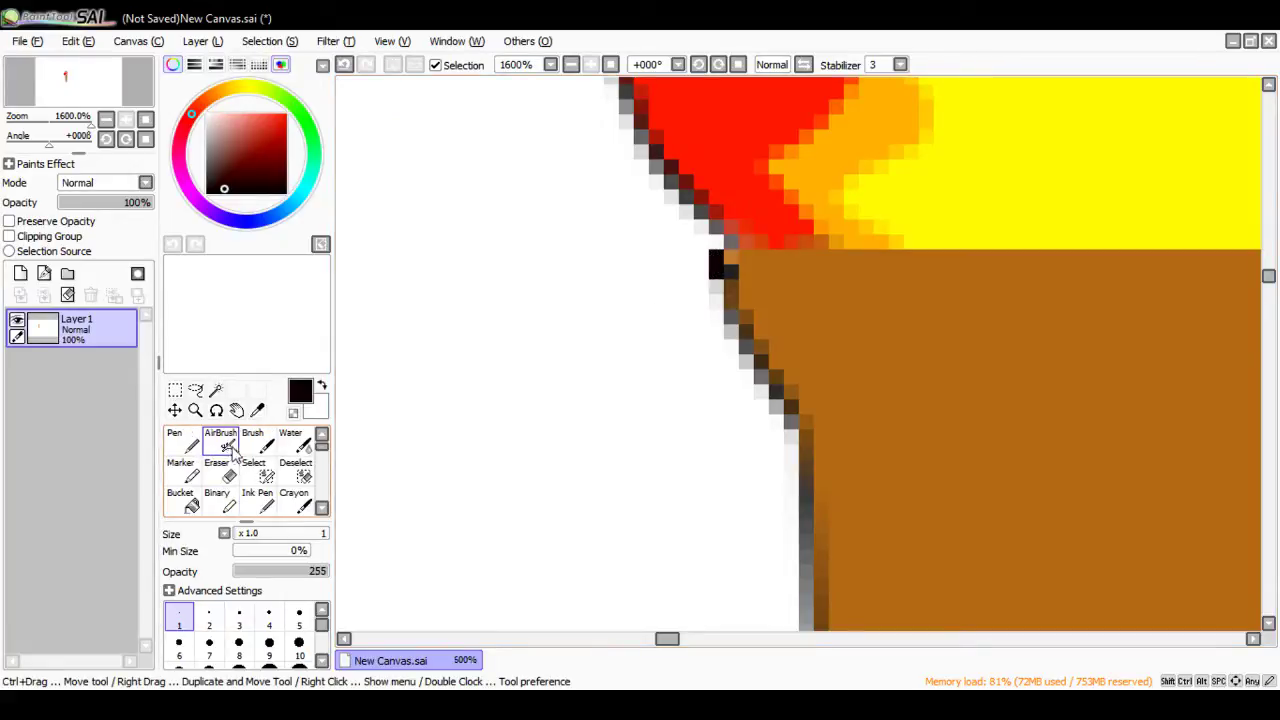
click(217, 470)
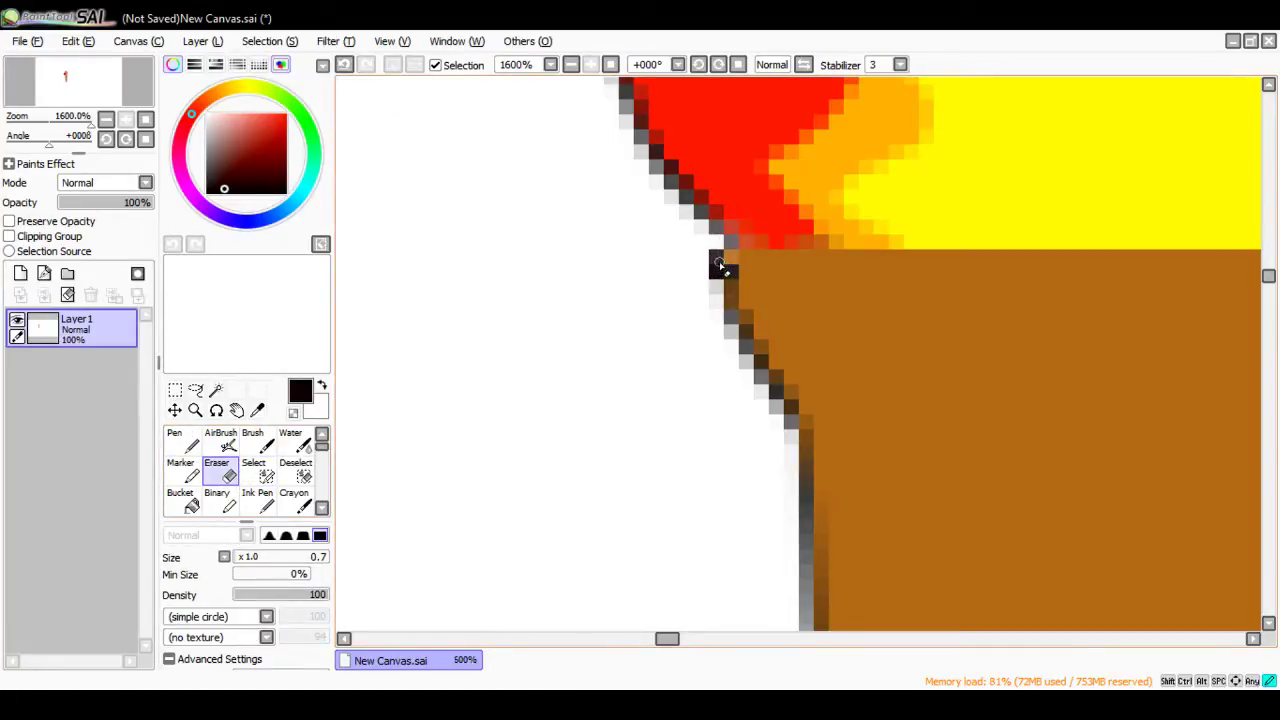
click(718, 265)
scroll(724, 277, down, 5)
scroll(729, 277, up, 5)
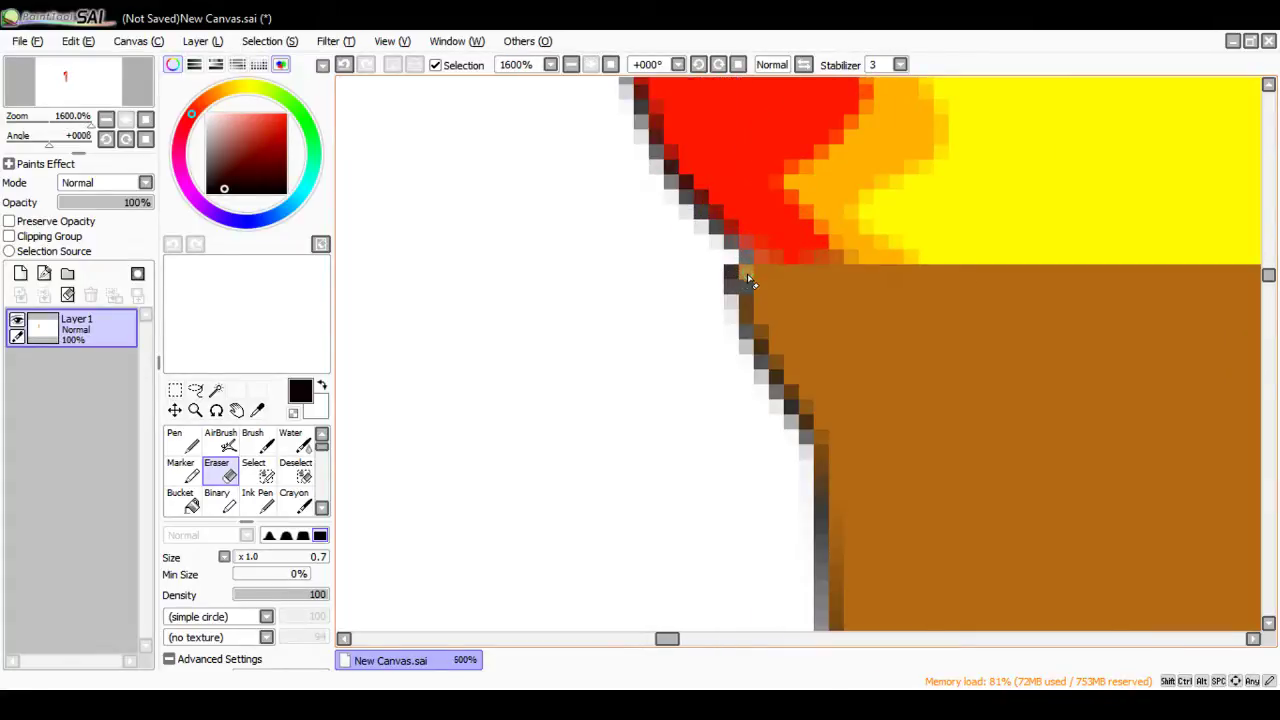
scroll(733, 285, down, 4)
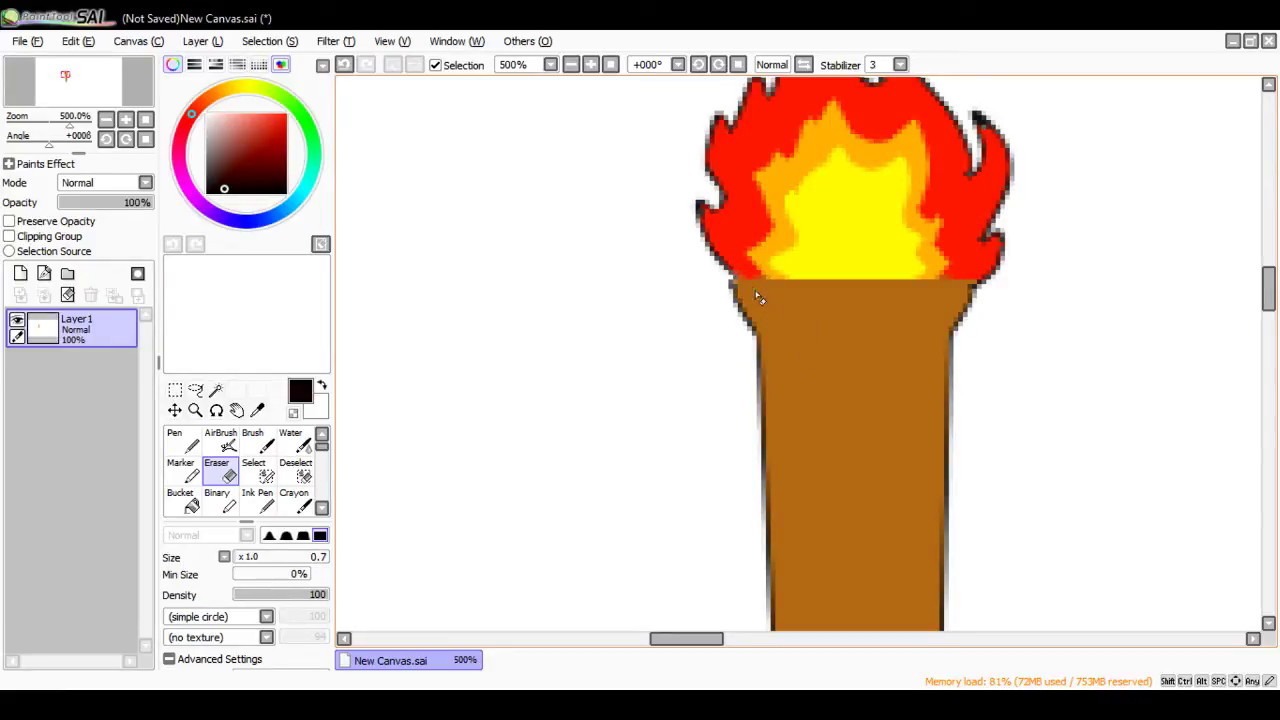
scroll(758, 292, up, 4)
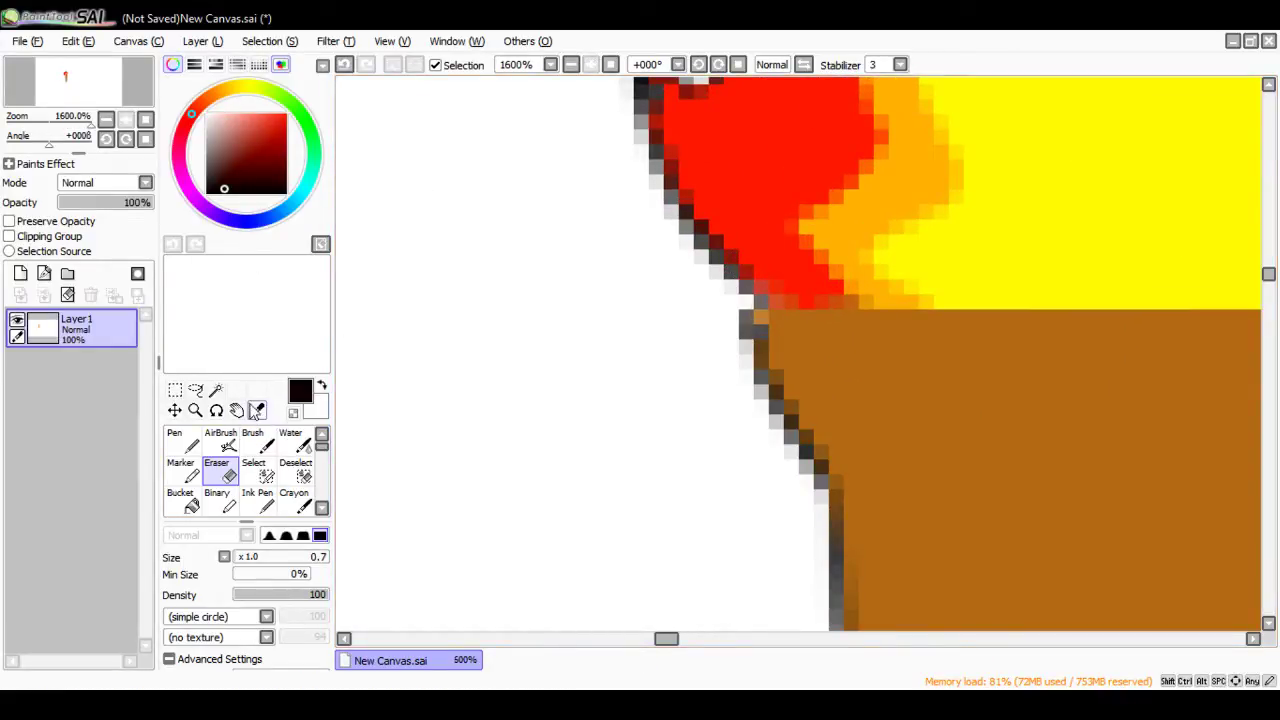
Step: Sample the handle's brown and switch to the size 1 binary pen for touching up the rim's left corner
click(257, 410)
click(1010, 418)
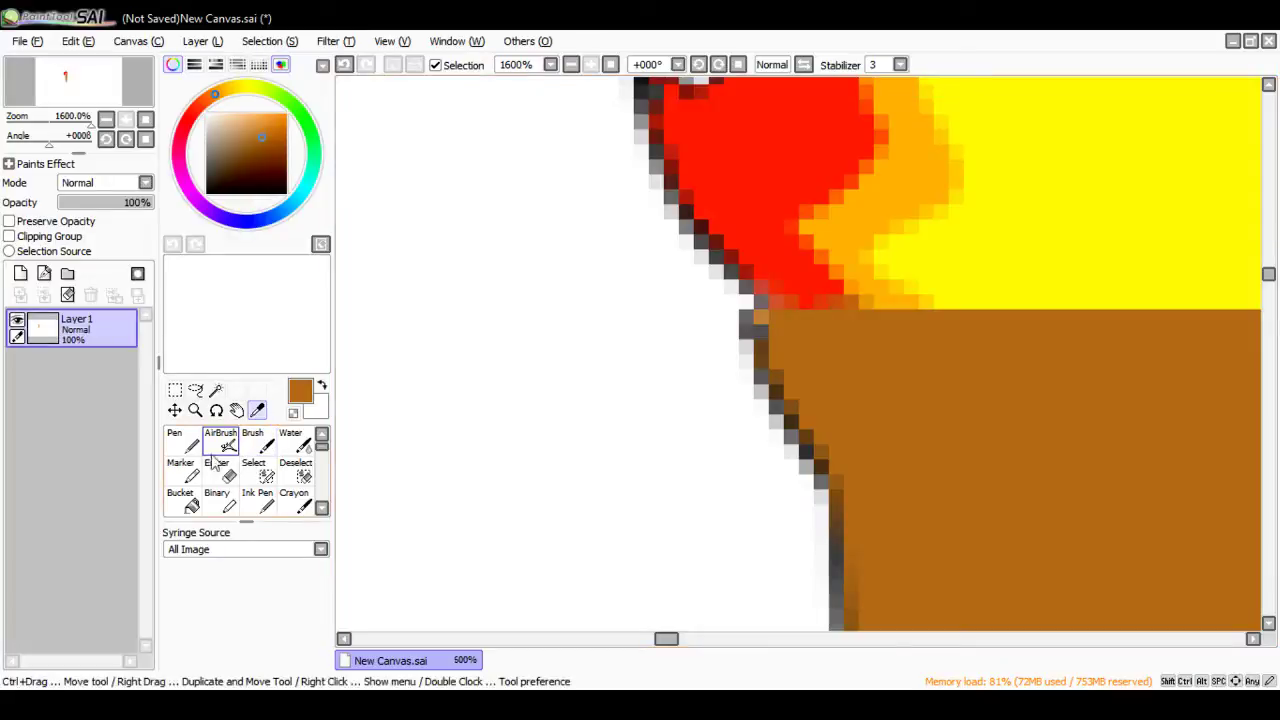
scroll(193, 477, down, 3)
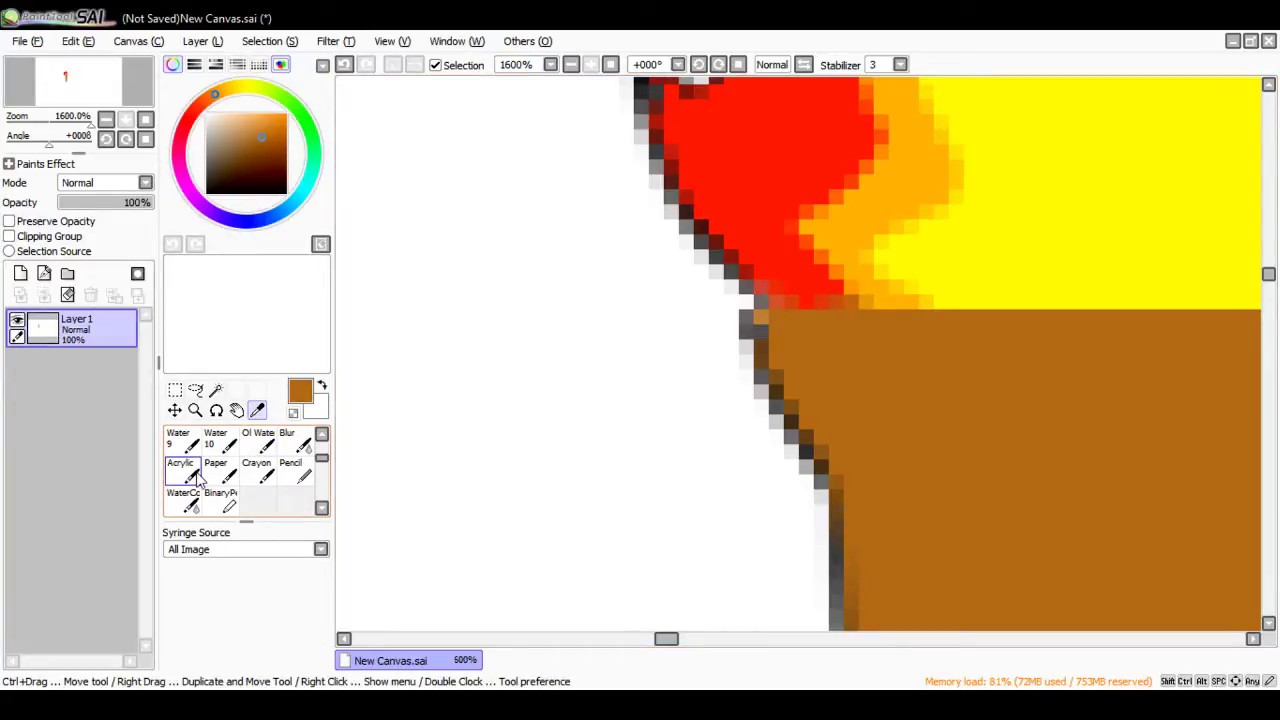
scroll(196, 479, up, 3)
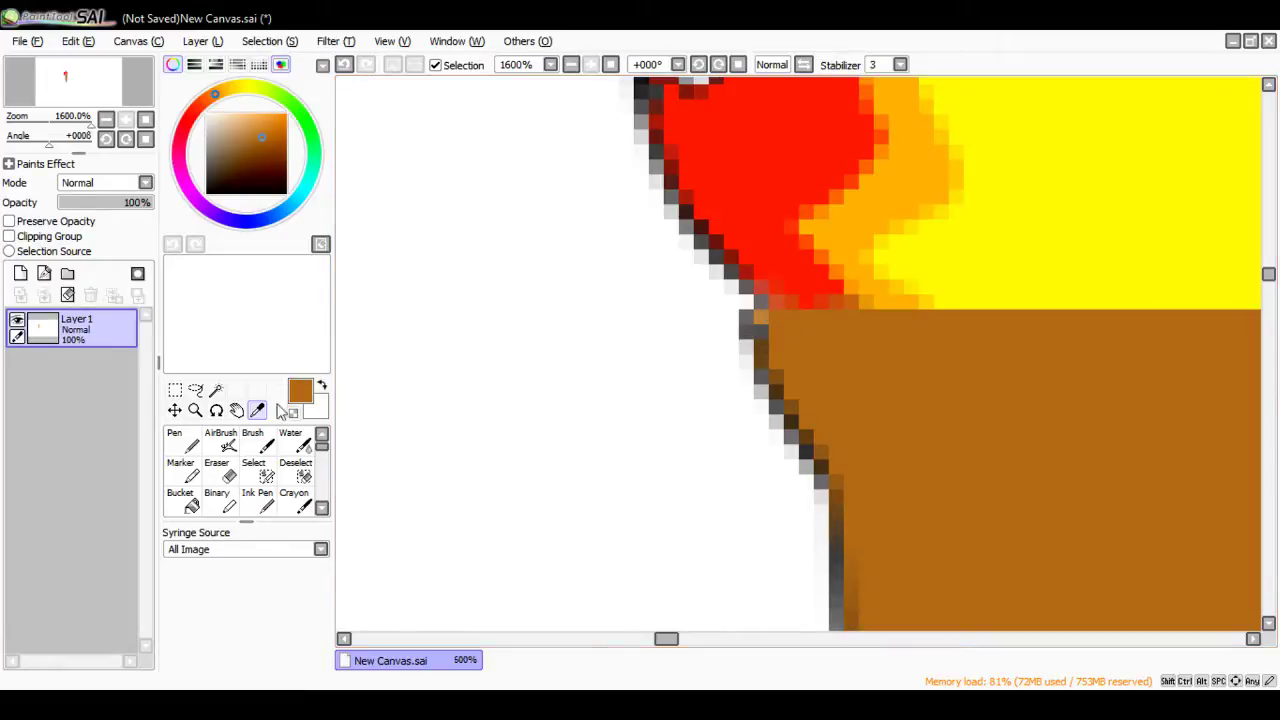
scroll(234, 471, down, 5)
click(224, 470)
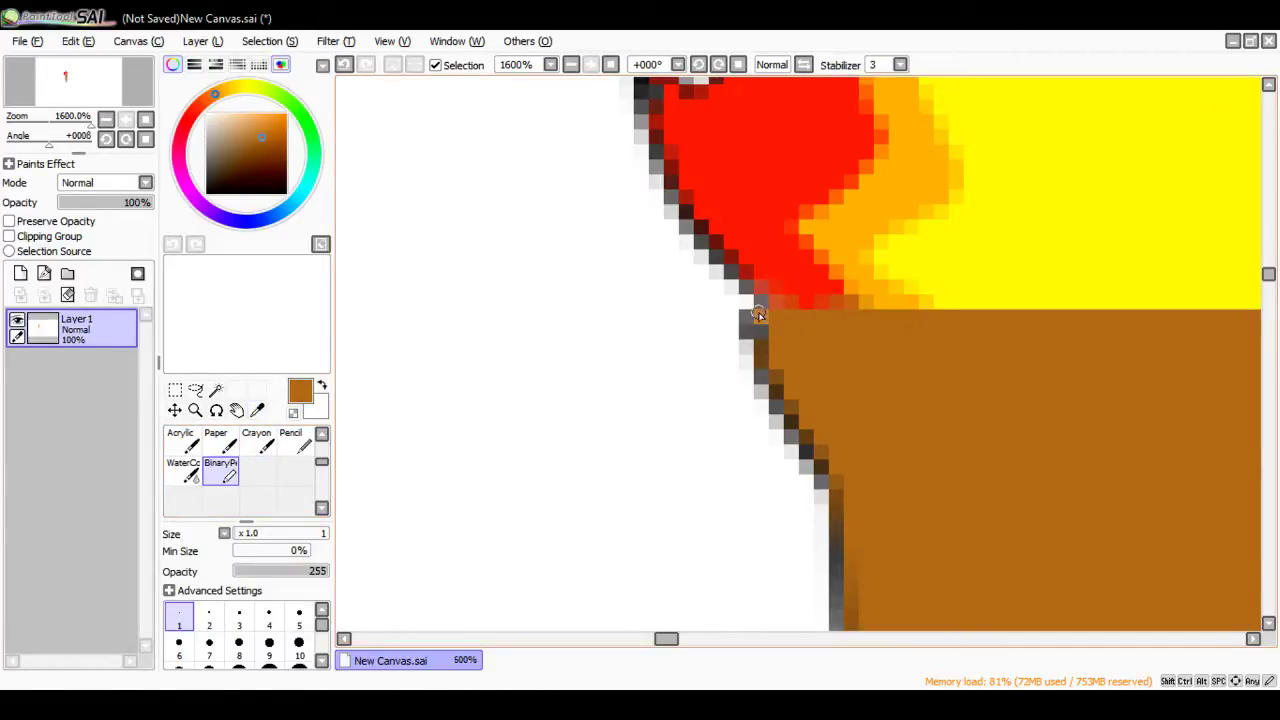
Step: Review the whole torch on the canvas to check the cleaned-up outline
scroll(760, 318, down, 2)
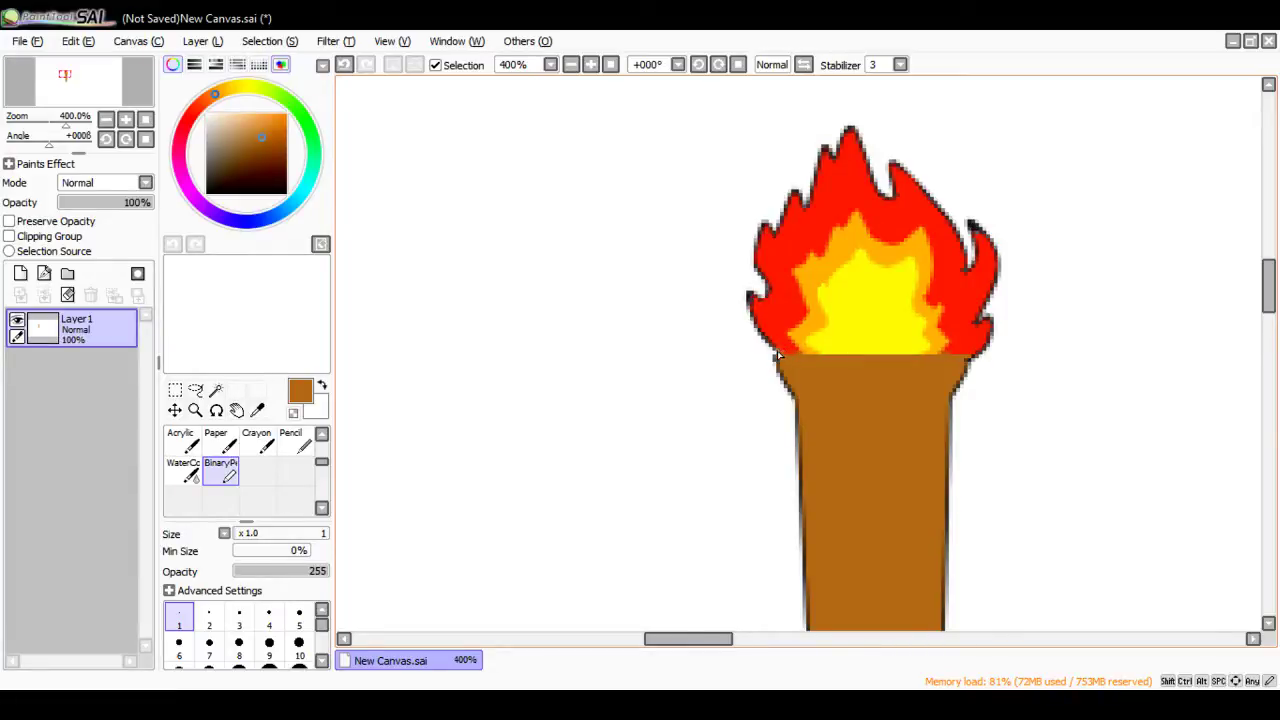
scroll(818, 350, down, 5)
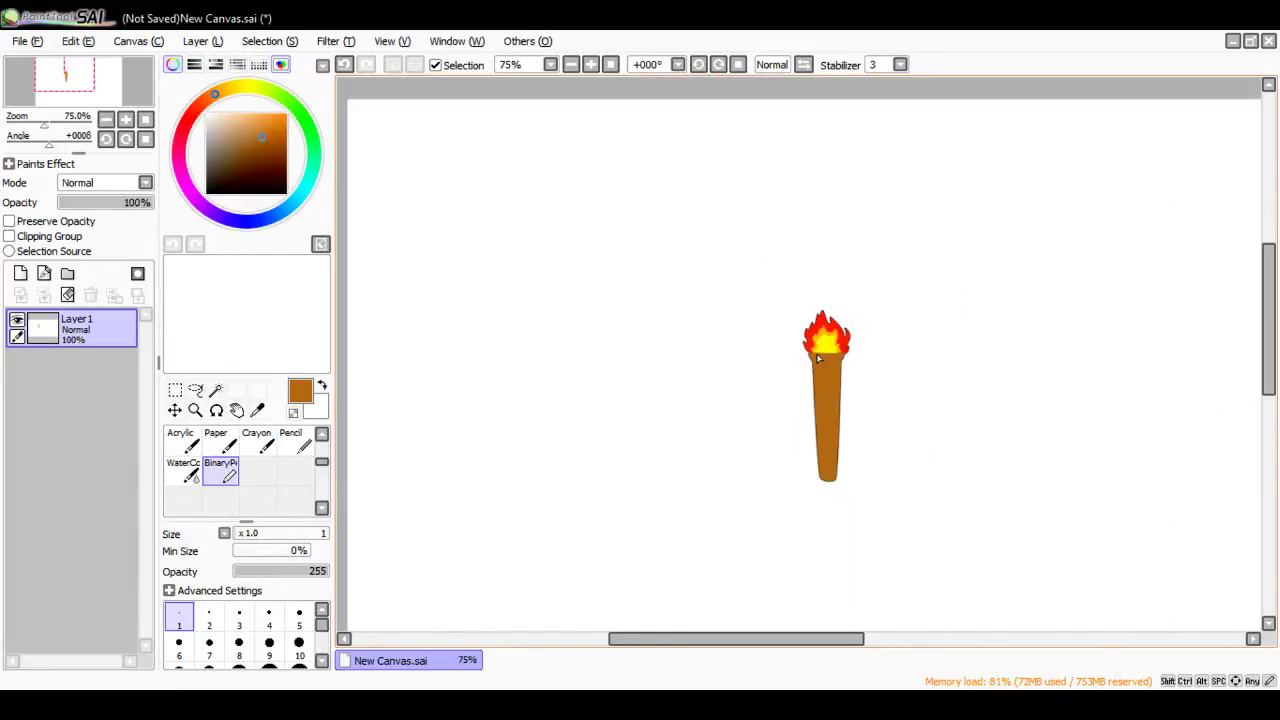
scroll(817, 363, up, 2)
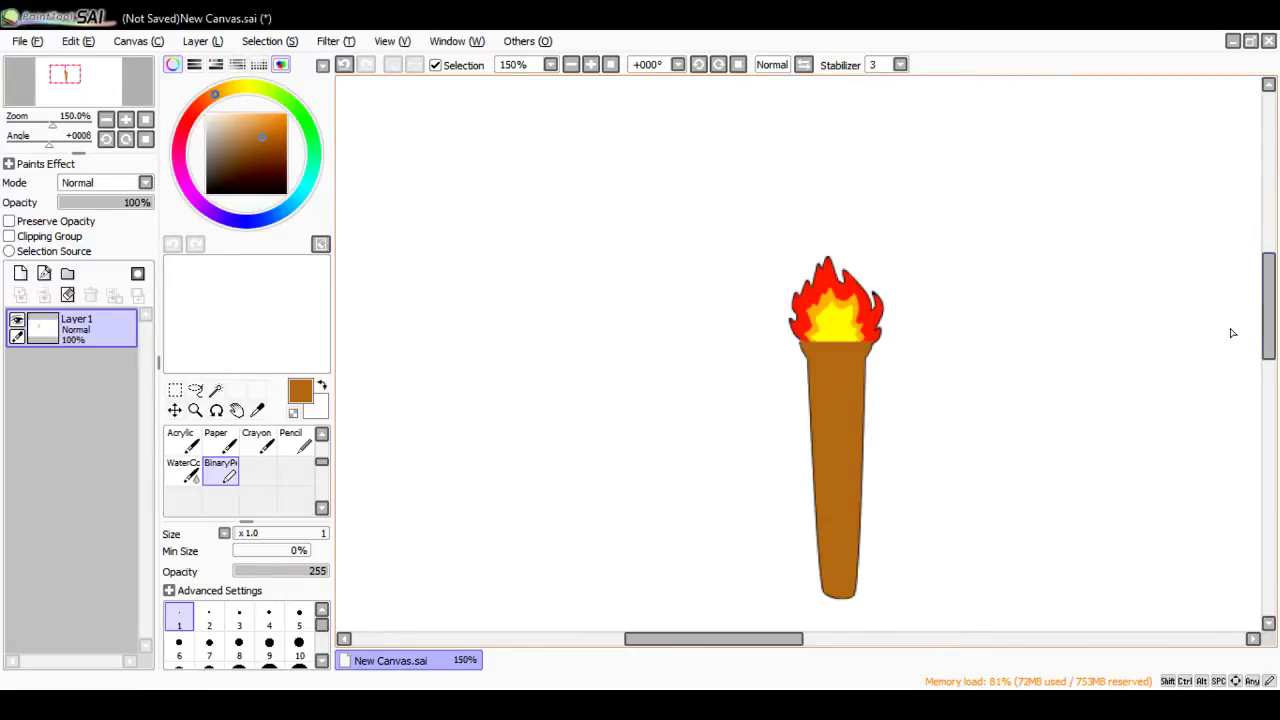
scroll(1040, 375, down, 2)
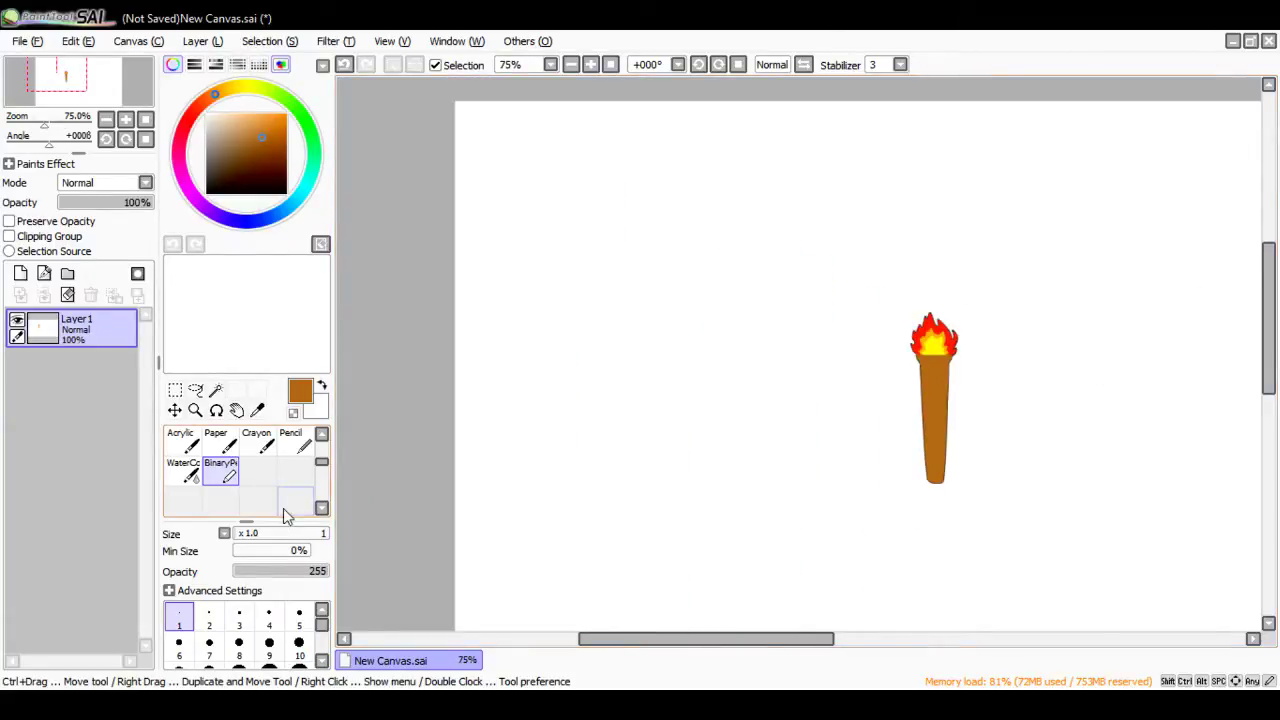
scroll(284, 508, down, 1)
scroll(284, 508, up, 3)
scroll(271, 485, down, 3)
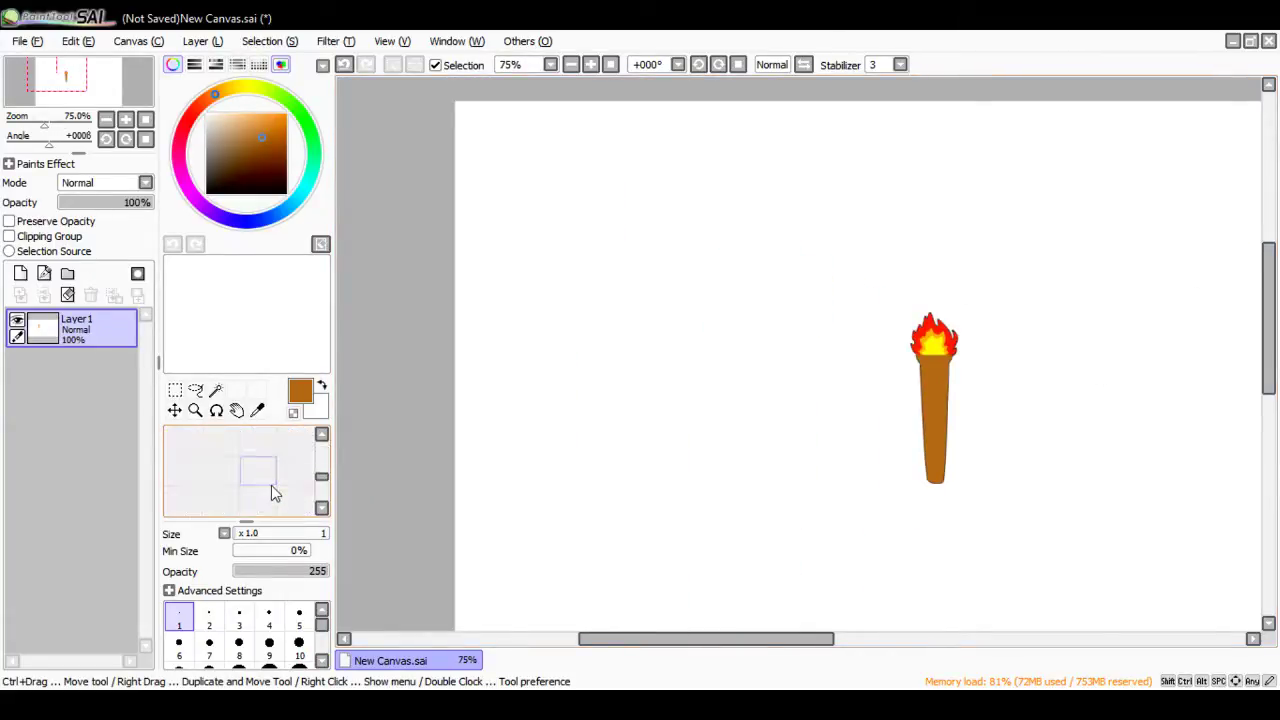
scroll(271, 485, up, 2)
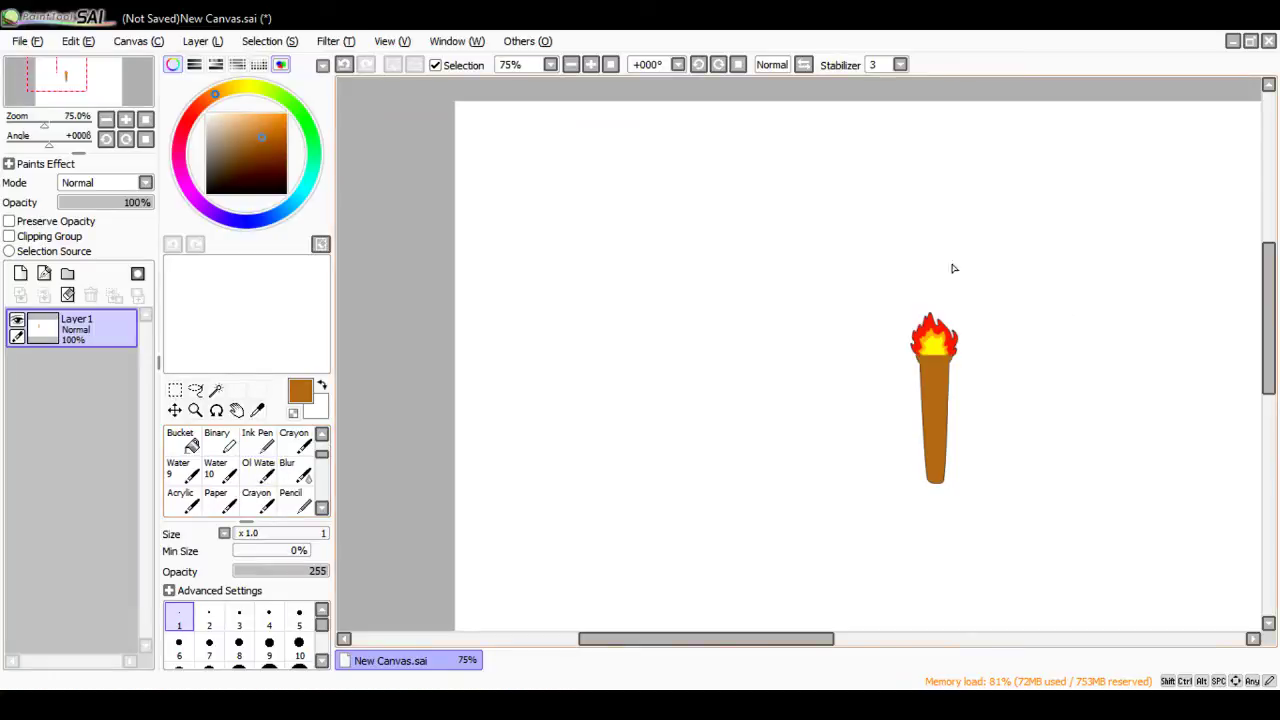
Step: Select the whole torch with a rectangular selection that leaves a white margin around it
click(174, 389)
drag(828, 279, 1035, 517)
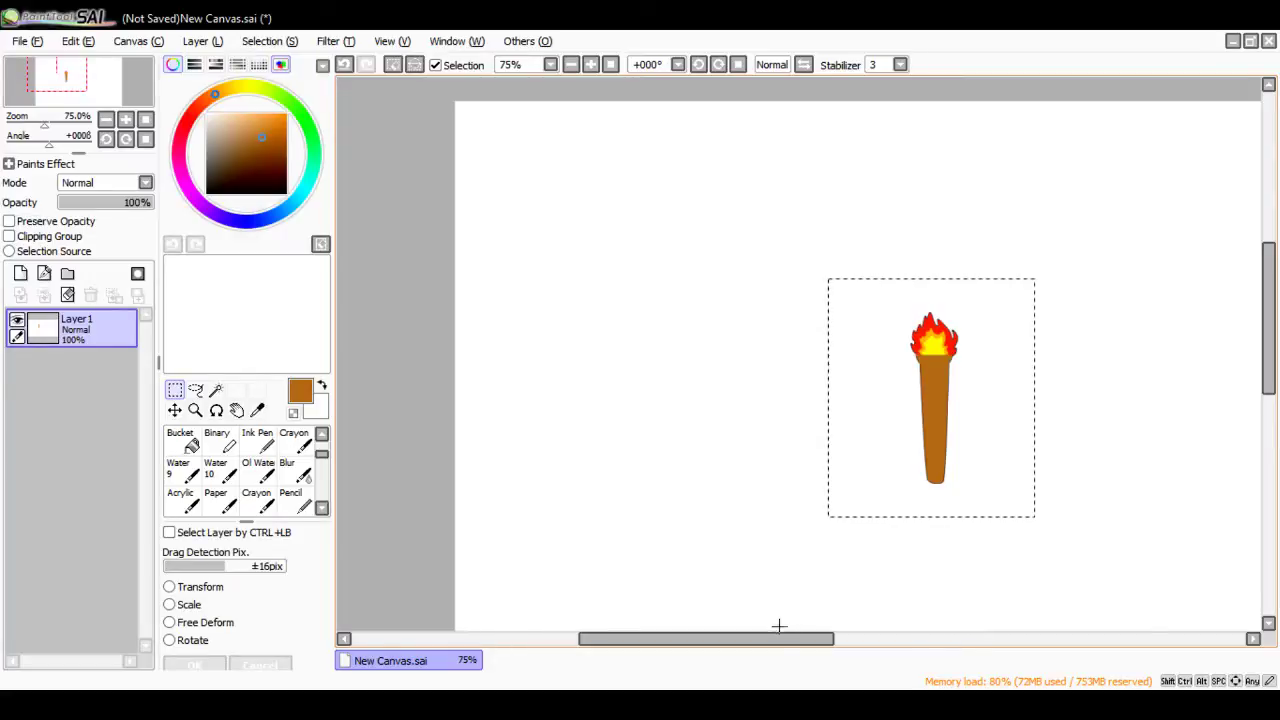
drag(780, 638, 859, 638)
scroll(900, 365, up, 1)
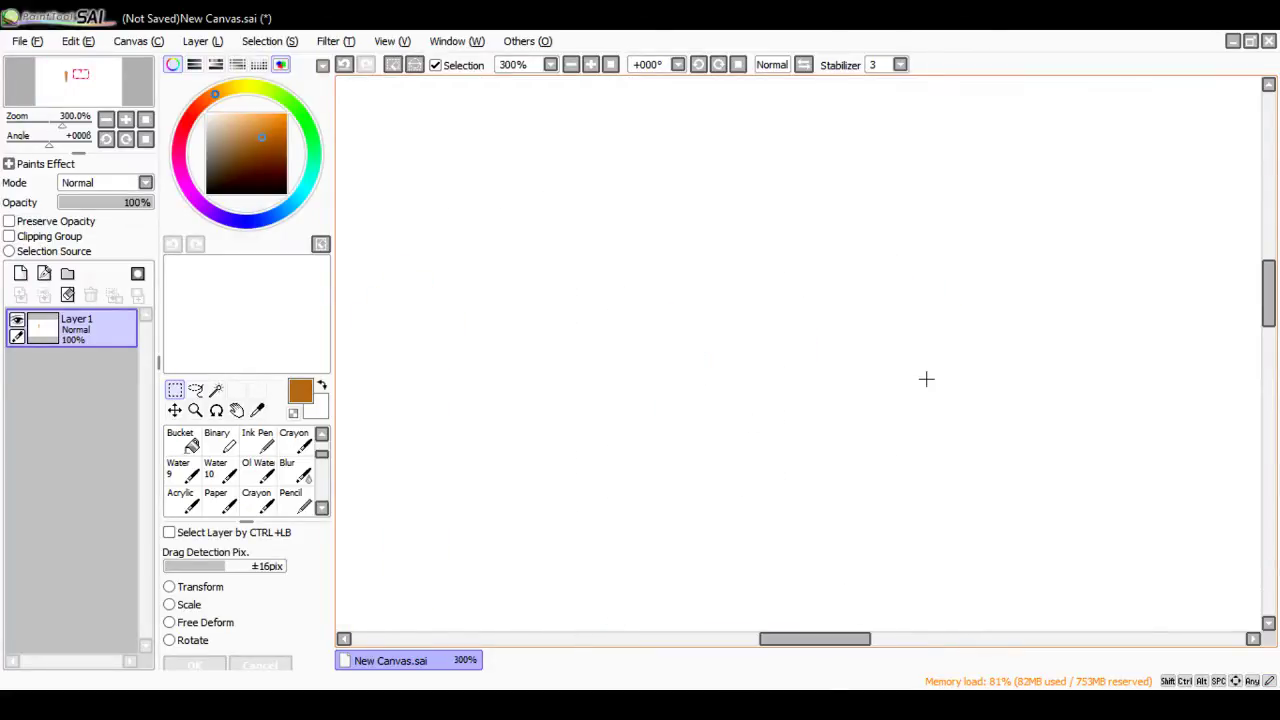
scroll(922, 377, down, 4)
scroll(937, 414, up, 1)
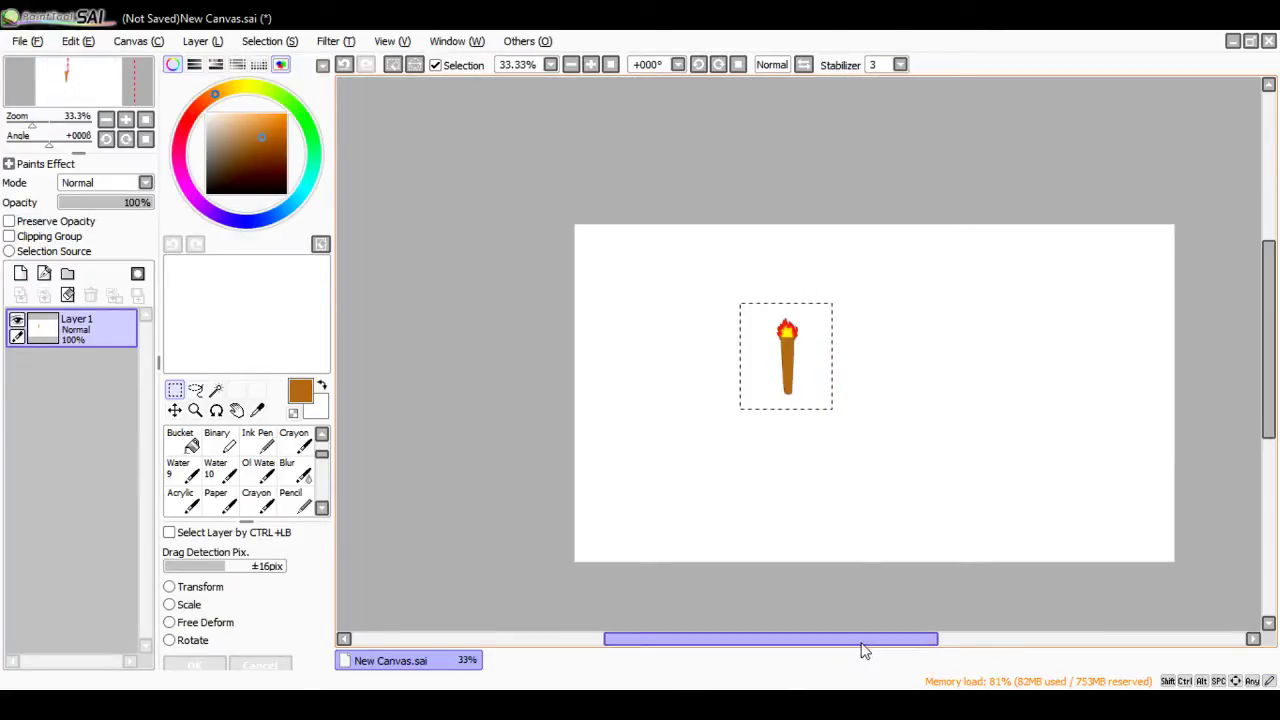
drag(861, 644, 886, 645)
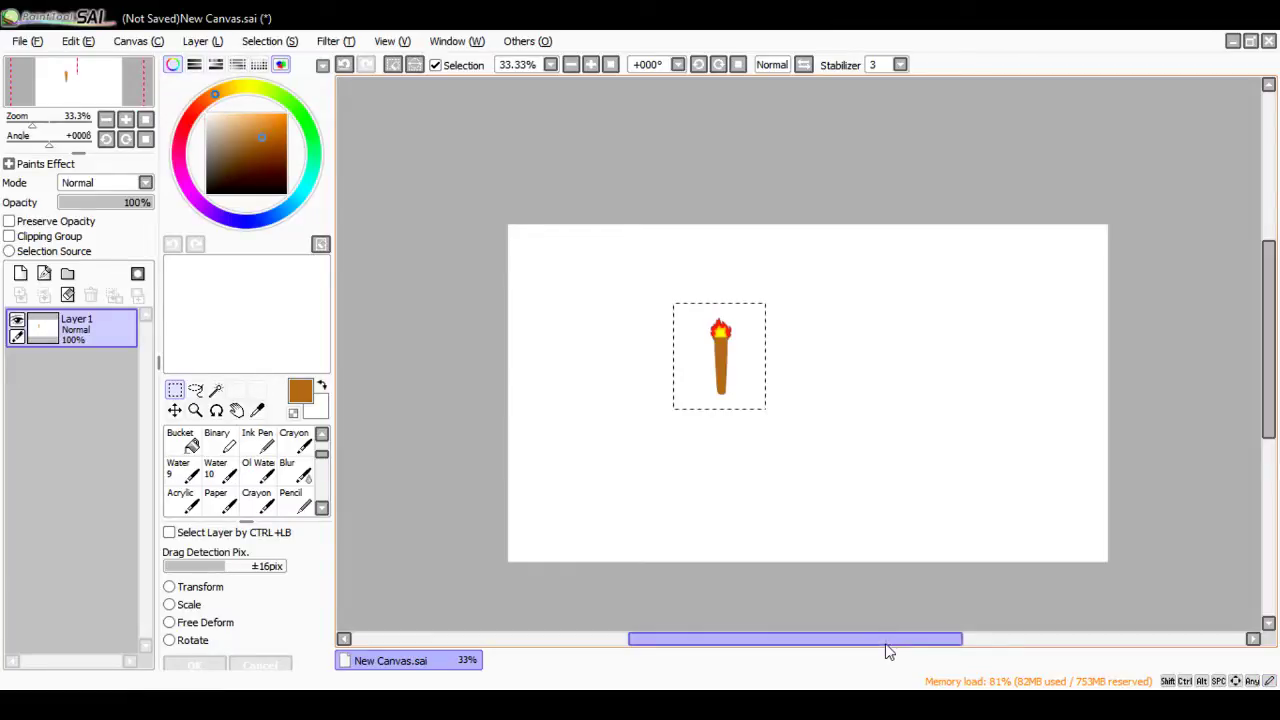
scroll(846, 506, up, 2)
scroll(843, 506, down, 1)
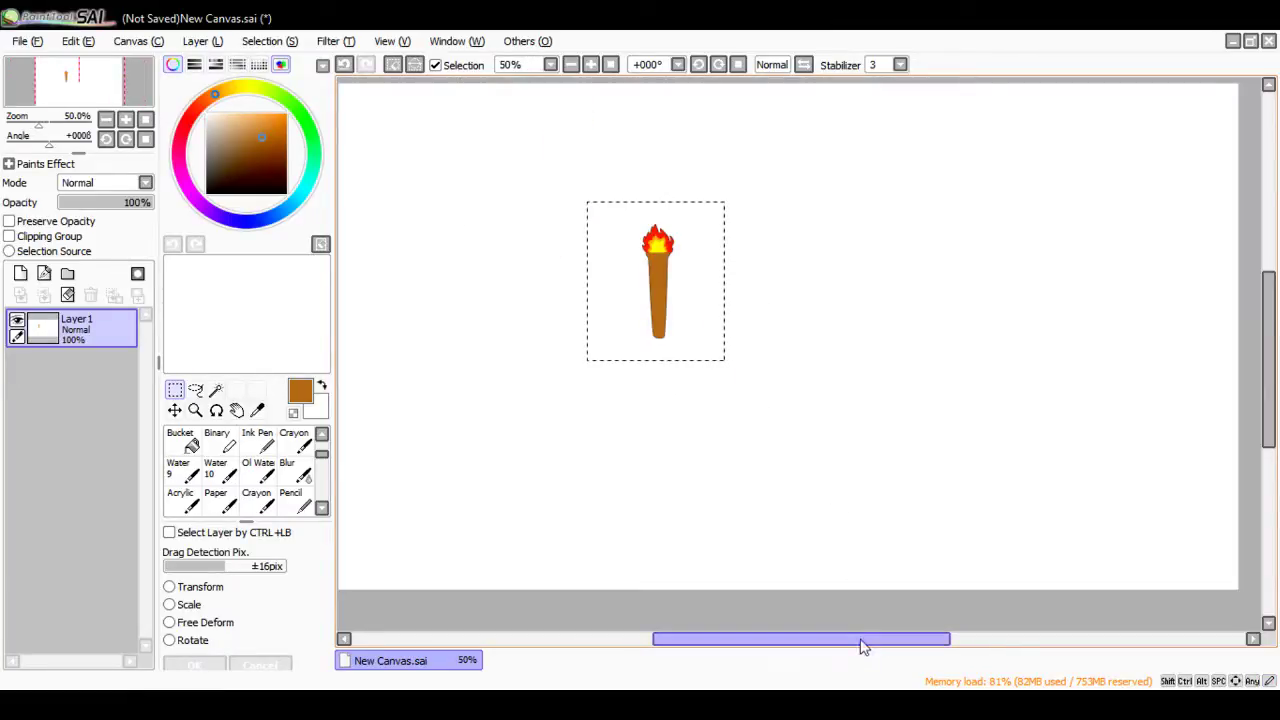
Step: Move the selected torch to the middle of the canvas
drag(860, 643, 857, 643)
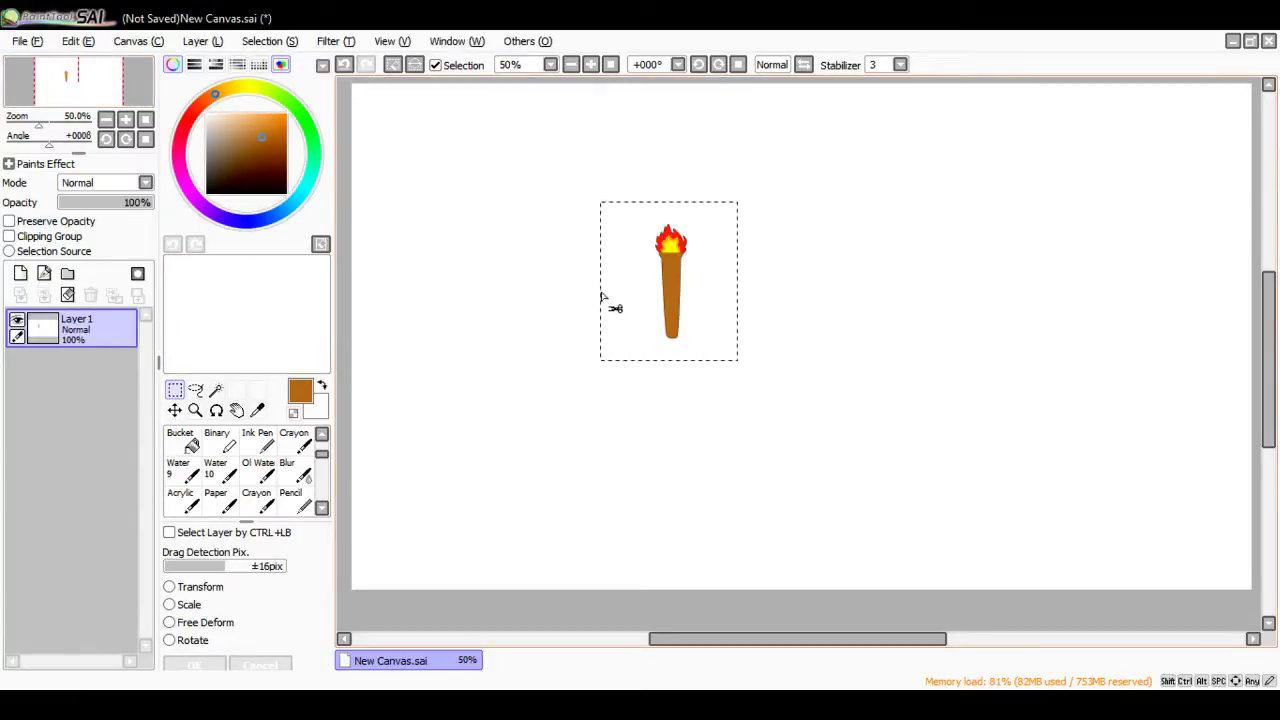
drag(654, 220, 803, 254)
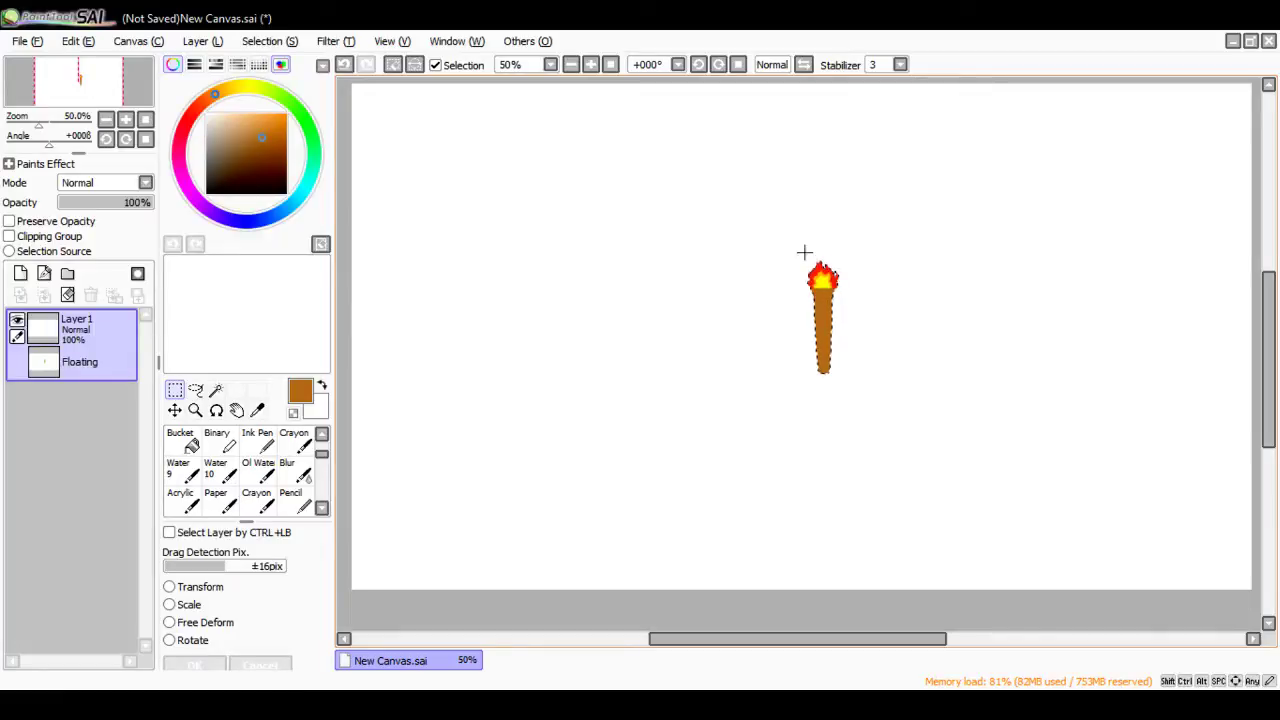
drag(834, 294, 801, 279)
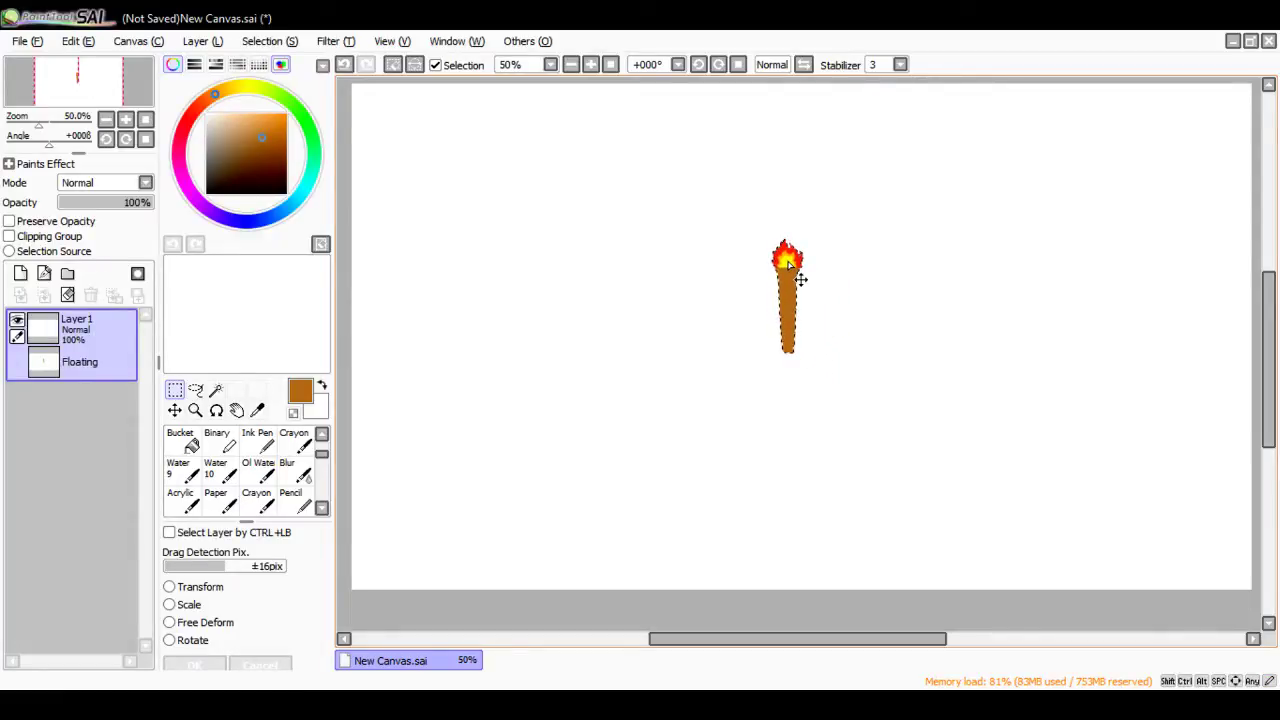
Step: Transform the selected torch to about twice its size, keeping its proportions roughly intact
click(210, 588)
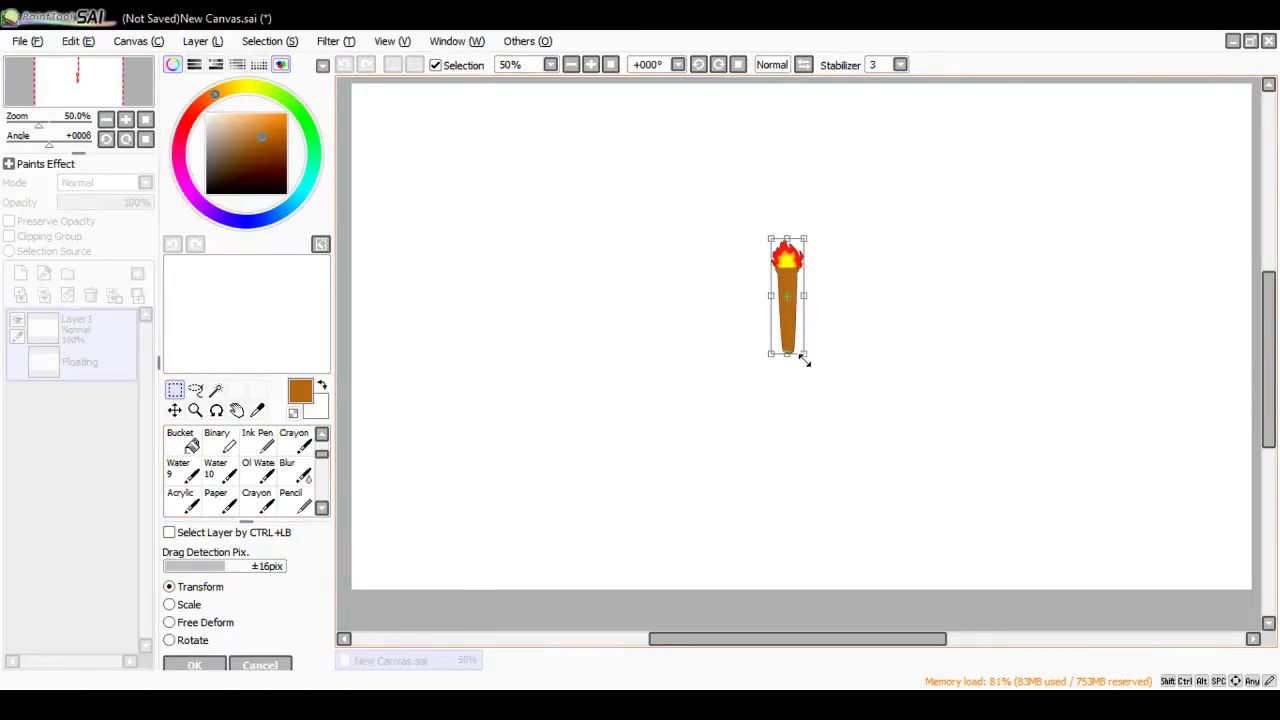
drag(805, 359, 838, 481)
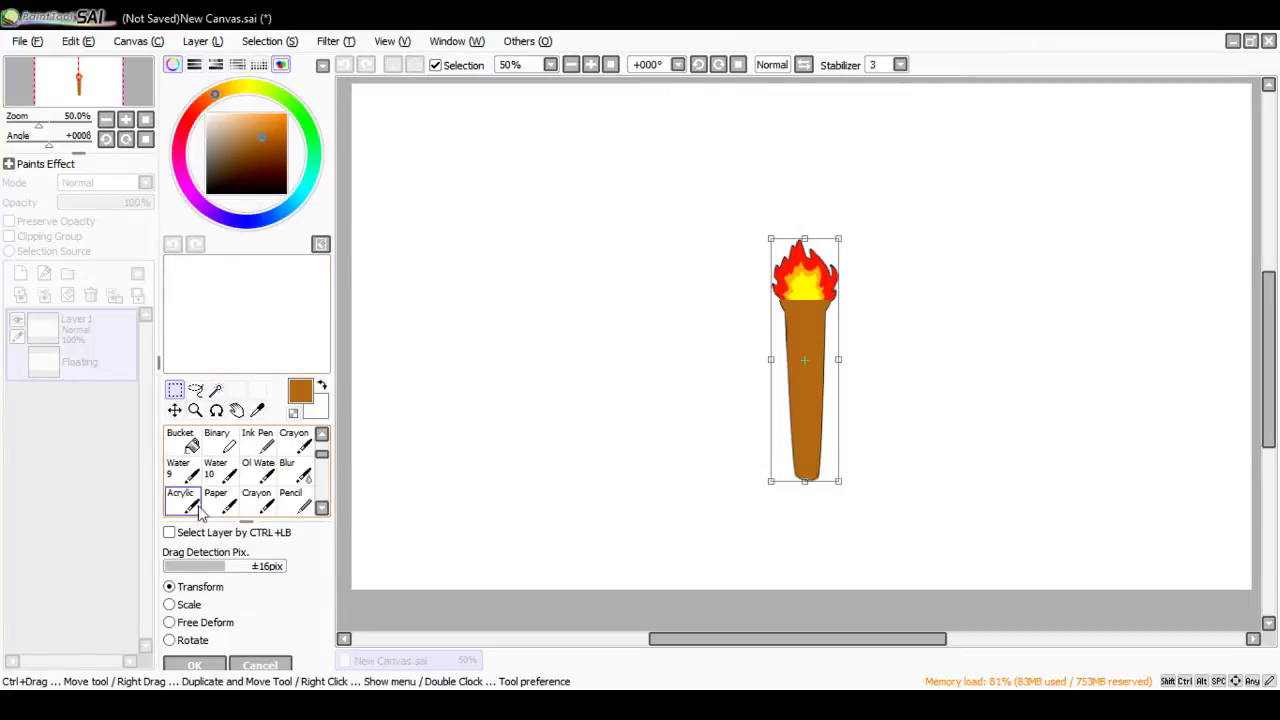
click(213, 664)
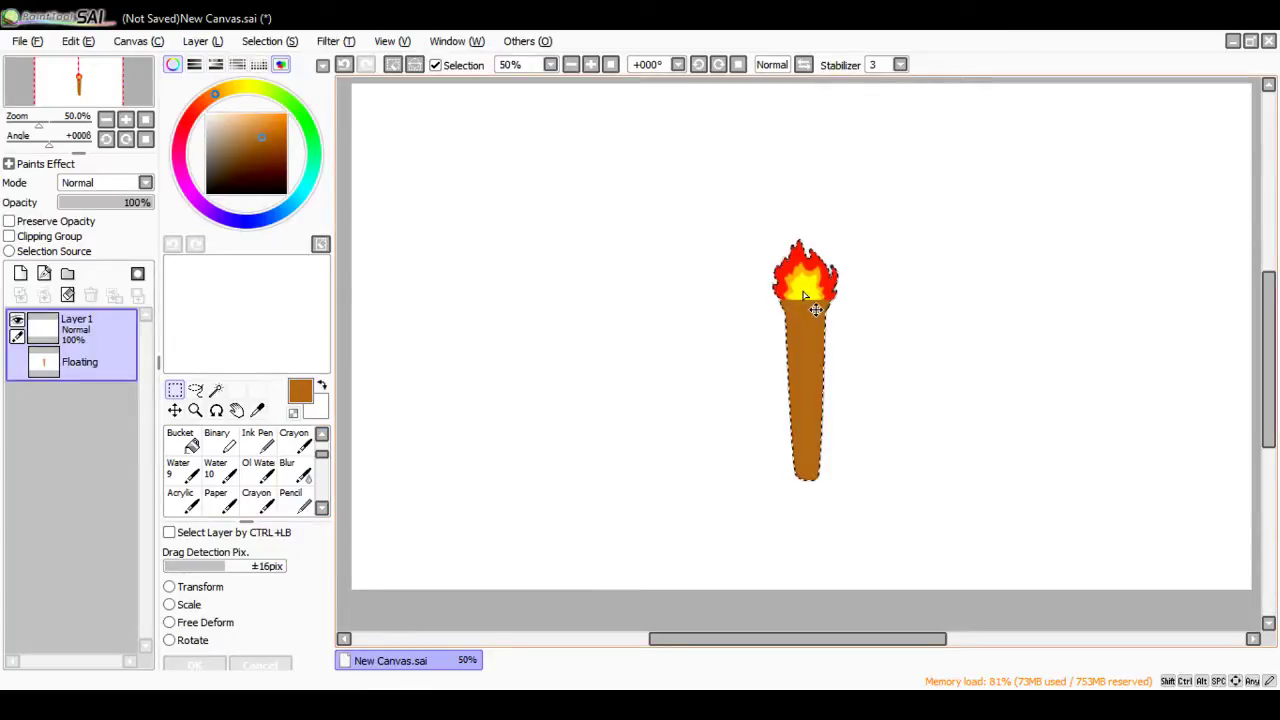
Step: Move the enlarged torch slightly up to centre it on the canvas and clear the selection
mouse_move(815, 308)
mouse_down()
mouse_move(799, 278)
mouse_move(810, 318)
mouse_move(806, 300)
mouse_up()
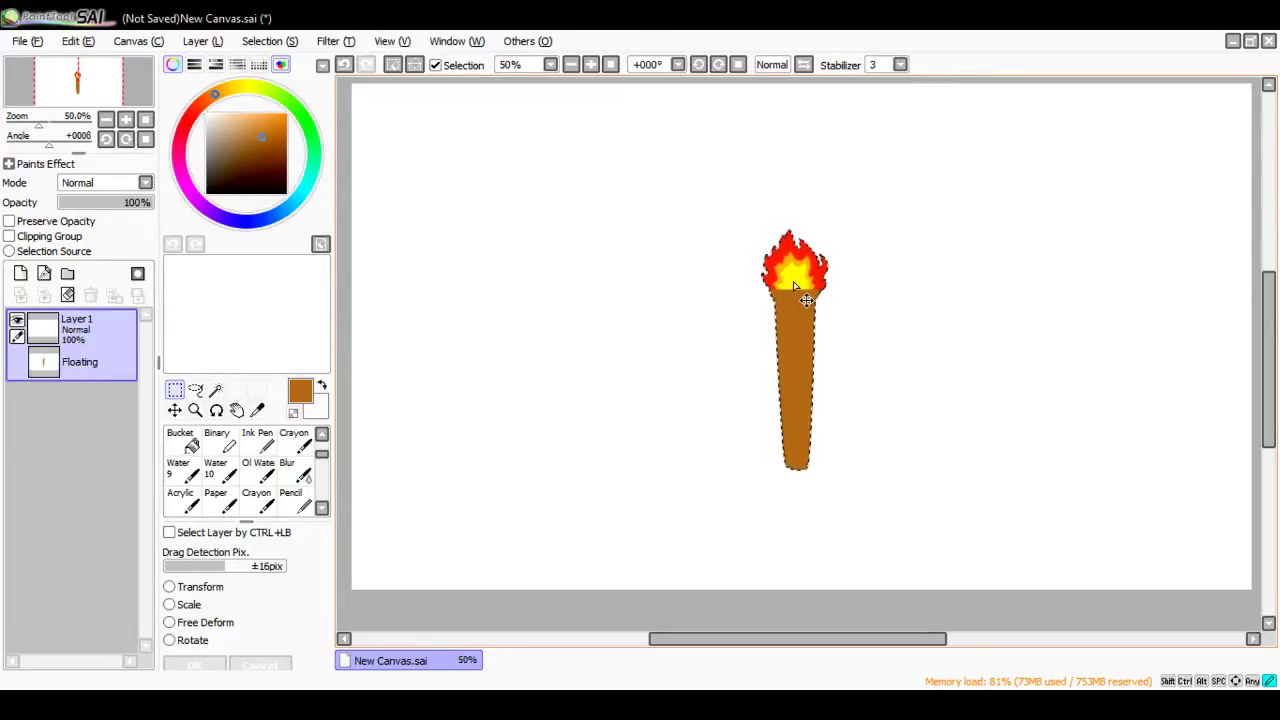
drag(806, 300, 808, 299)
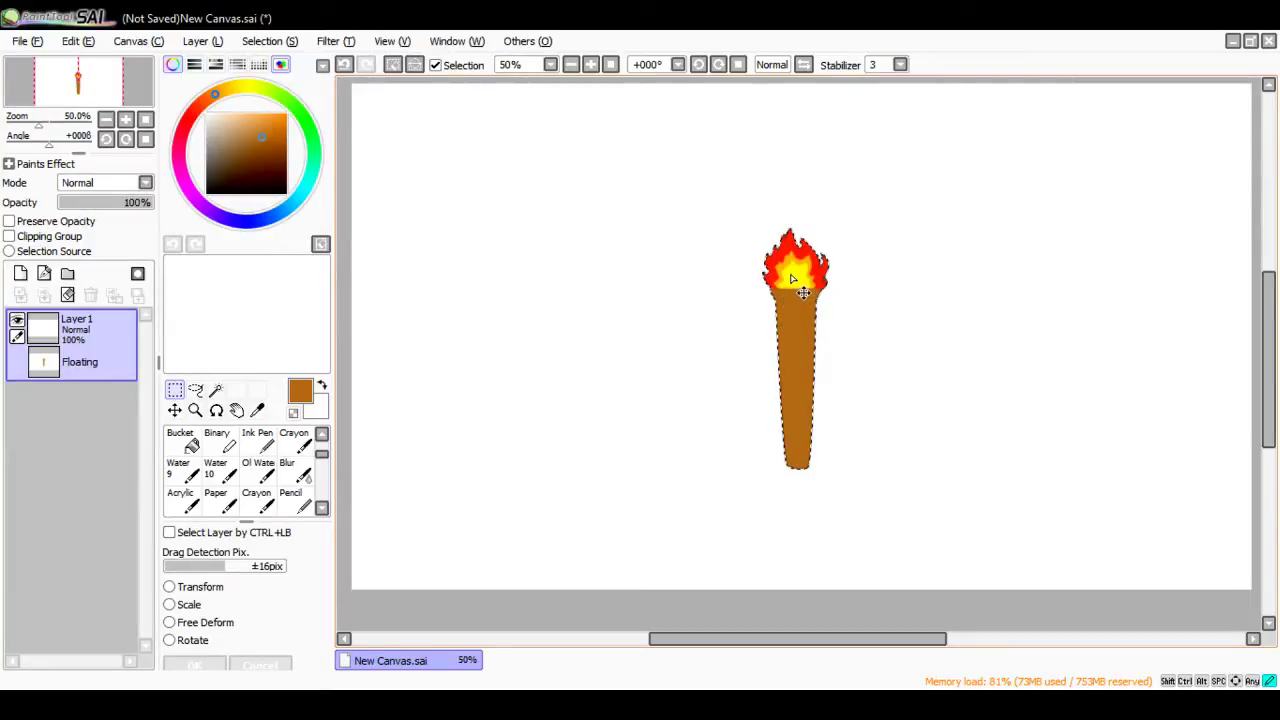
drag(803, 292, 803, 288)
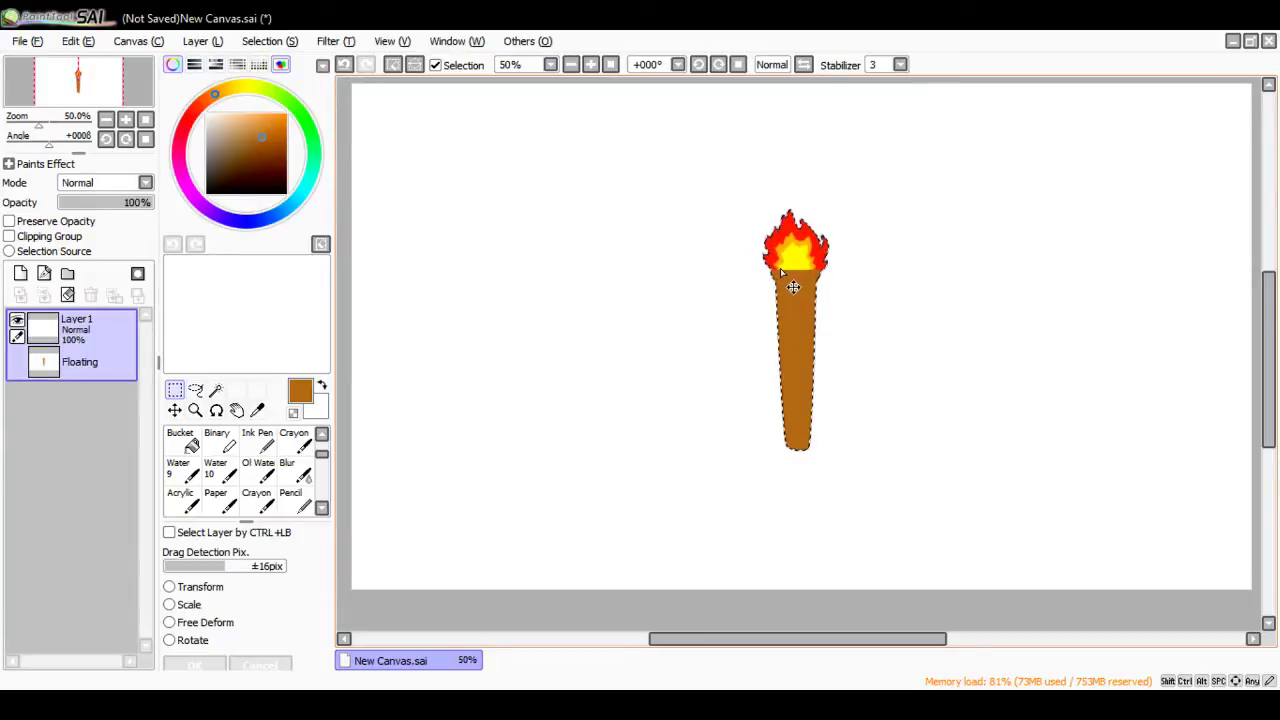
scroll(228, 445, up, 2)
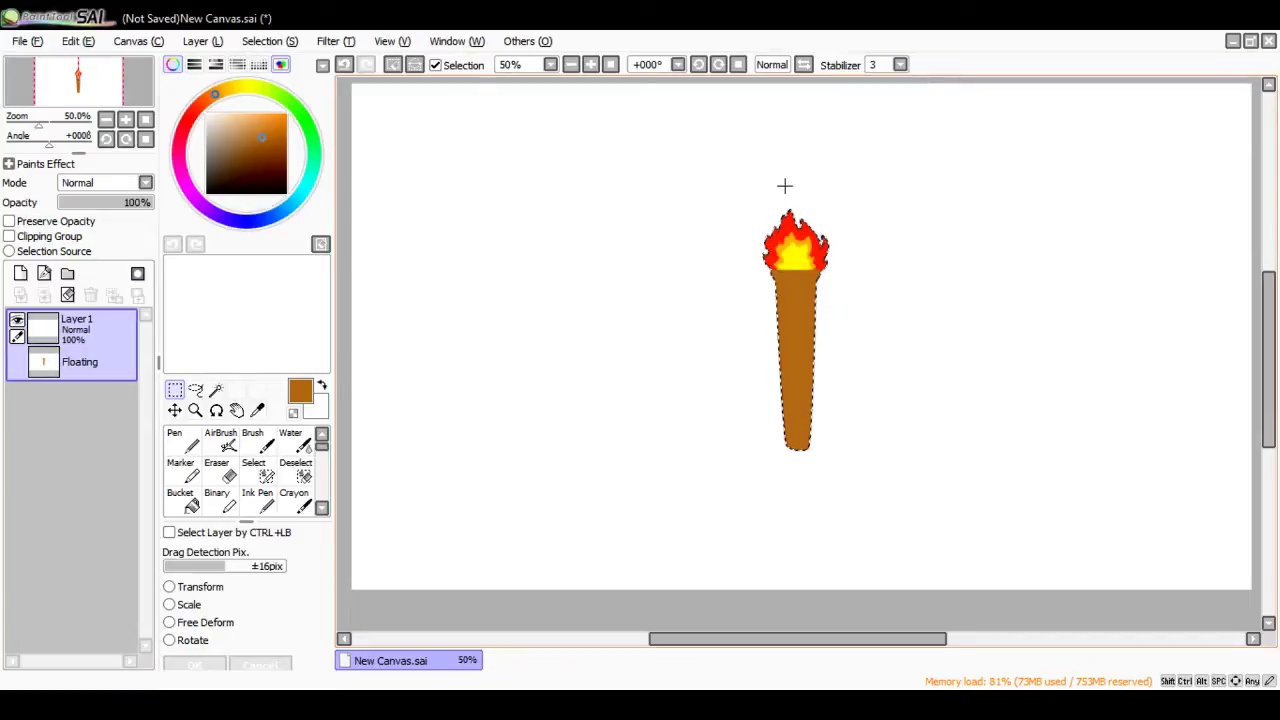
click(889, 246)
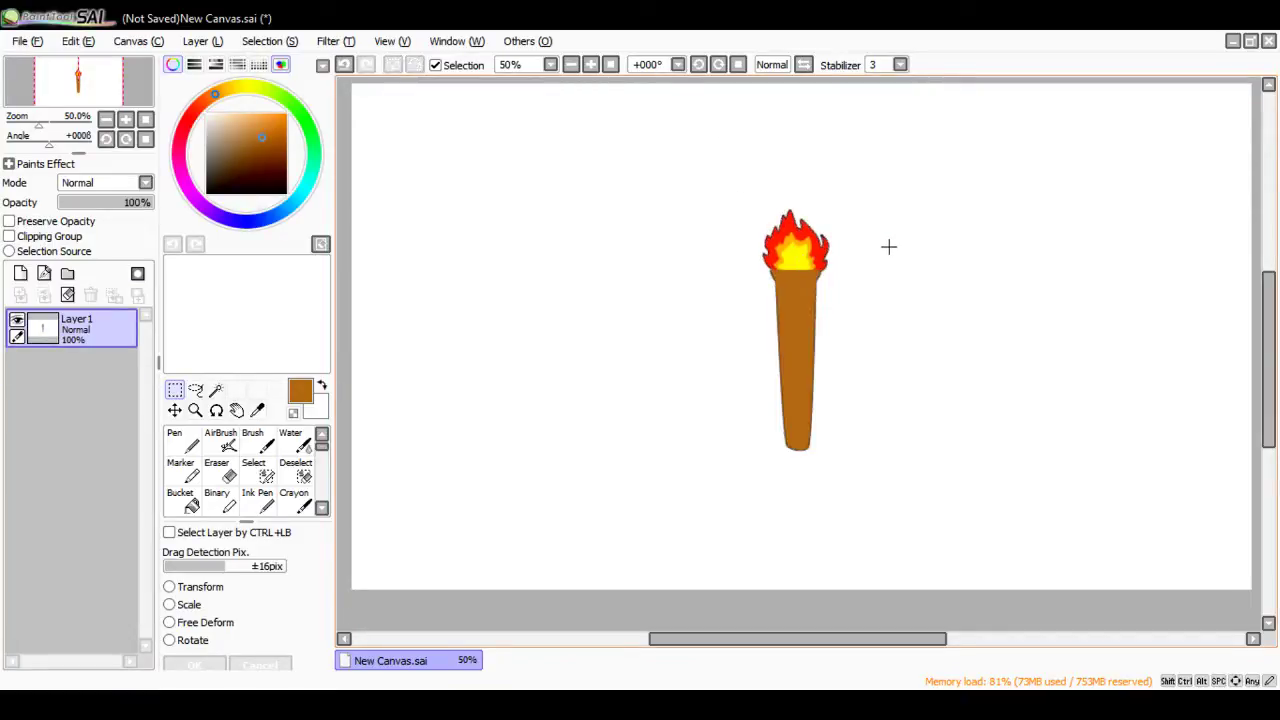
click(44, 273)
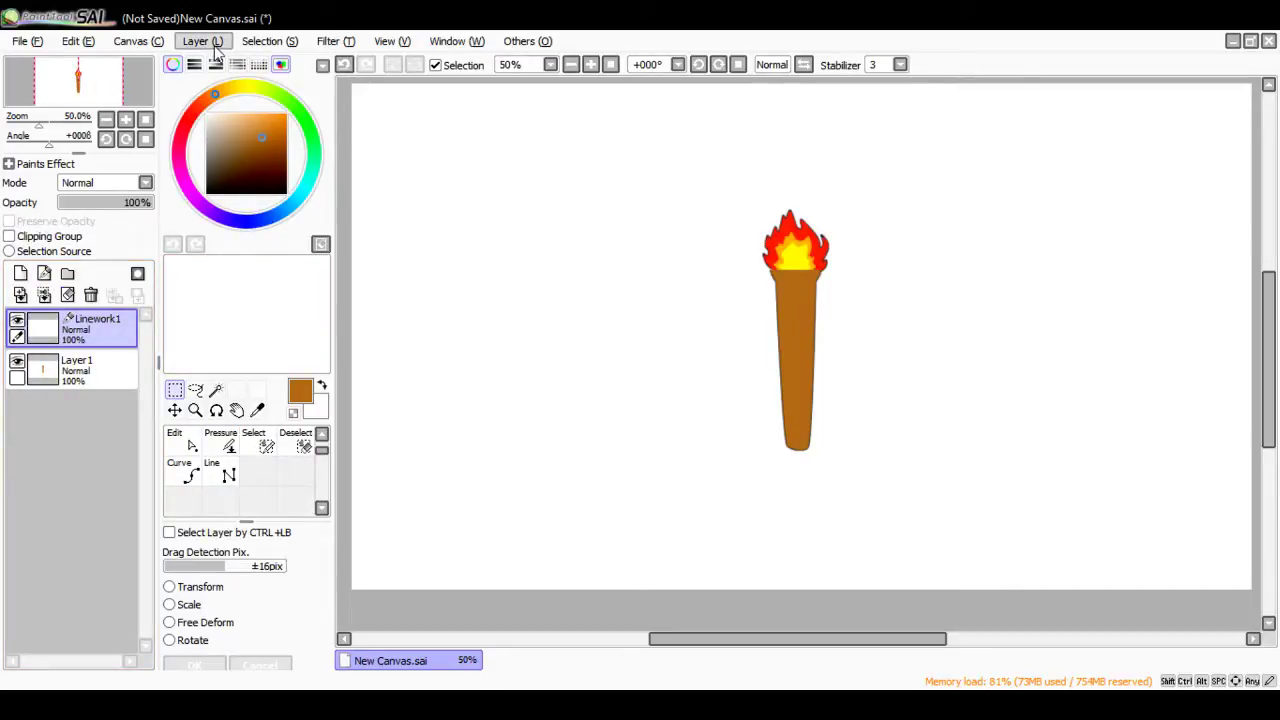
click(186, 472)
click(229, 476)
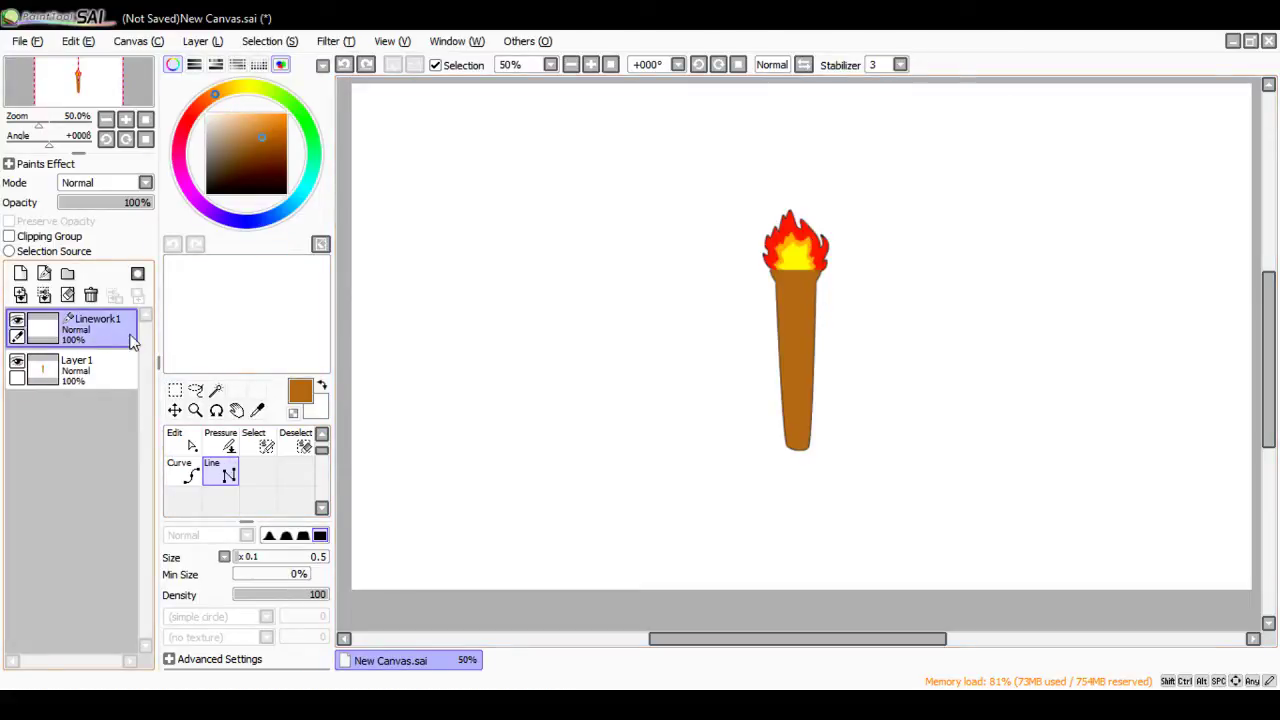
click(344, 65)
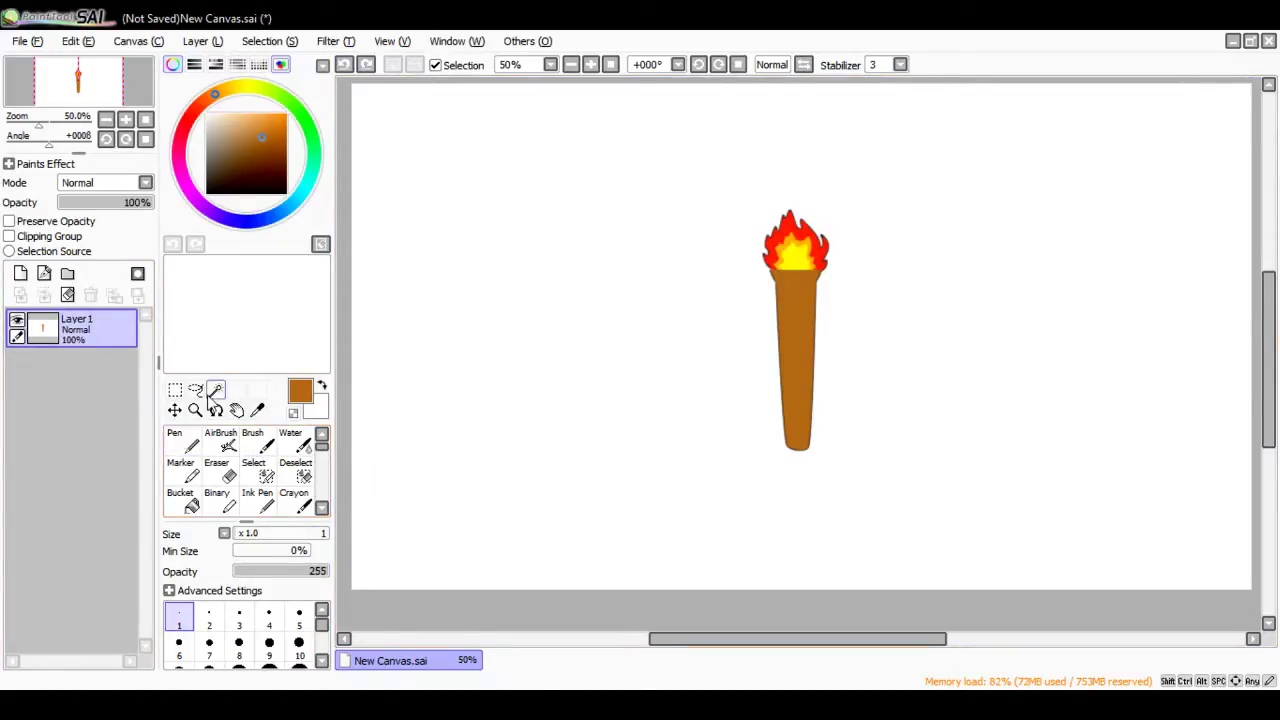
Step: Reselect the torch with a rectangular selection, move it slightly lower on the canvas, and clear the selection
click(179, 392)
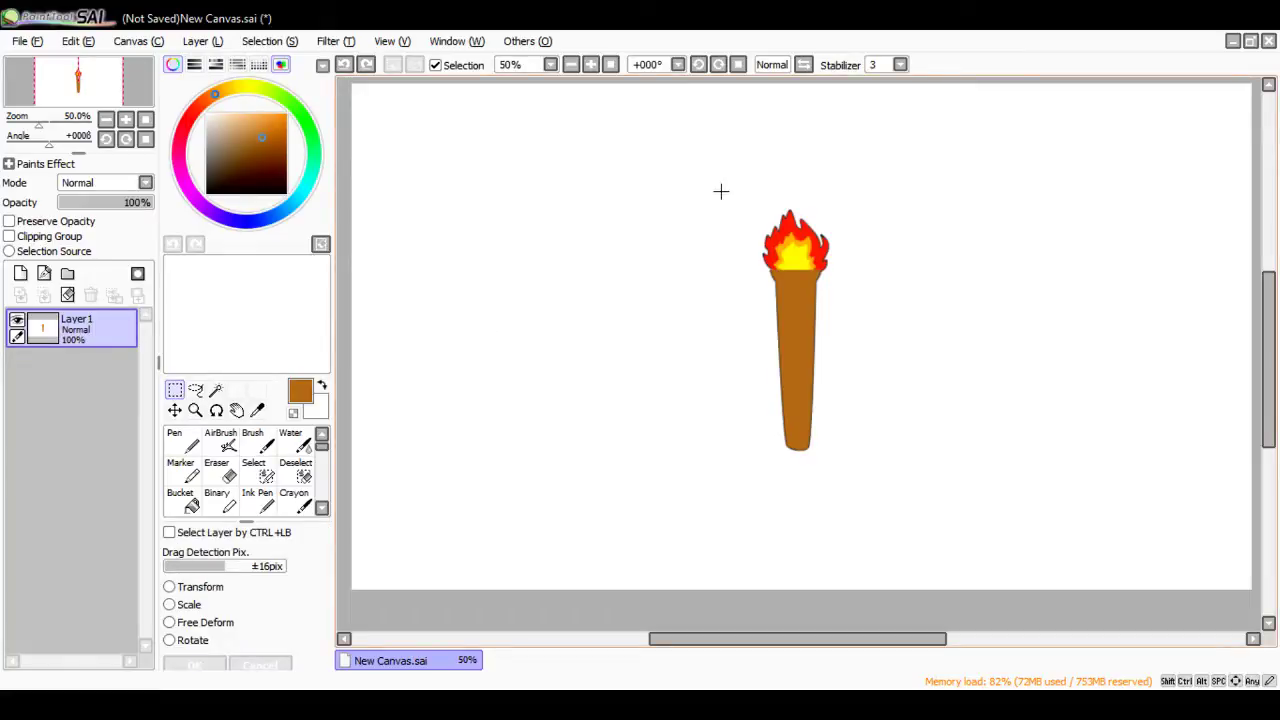
drag(721, 191, 871, 504)
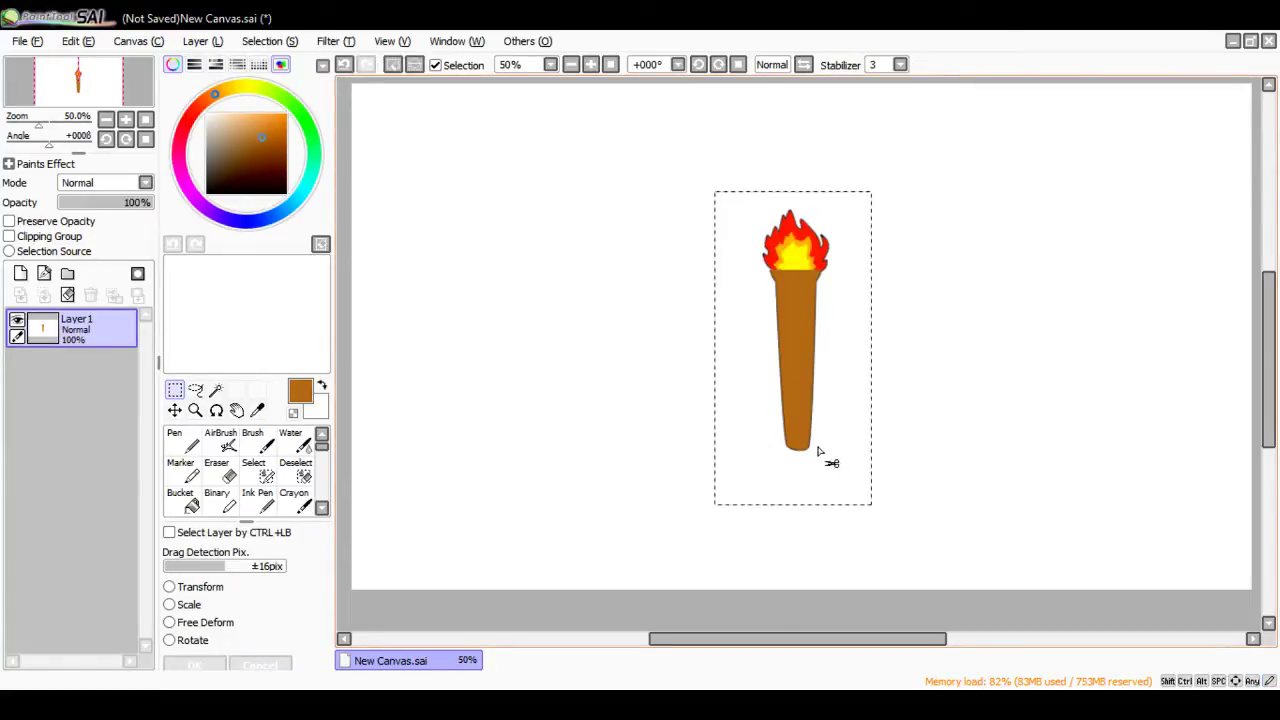
scroll(819, 440, down, 1)
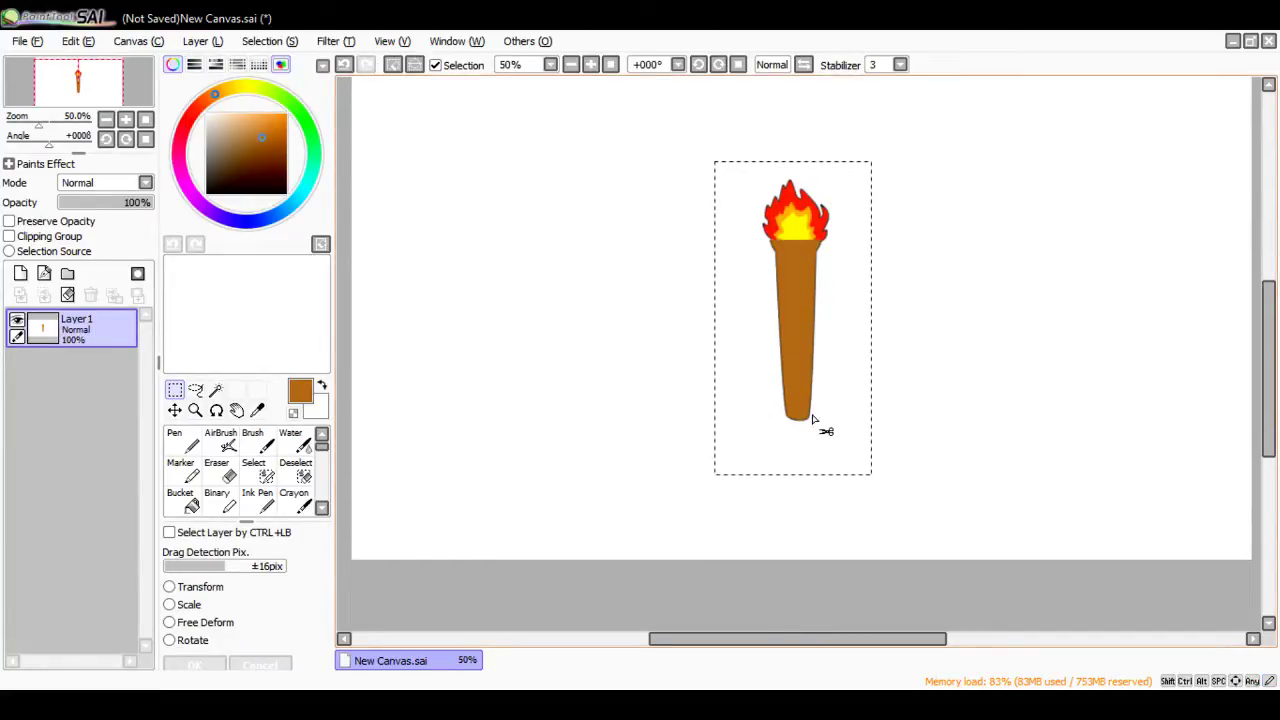
scroll(812, 420, up, 1)
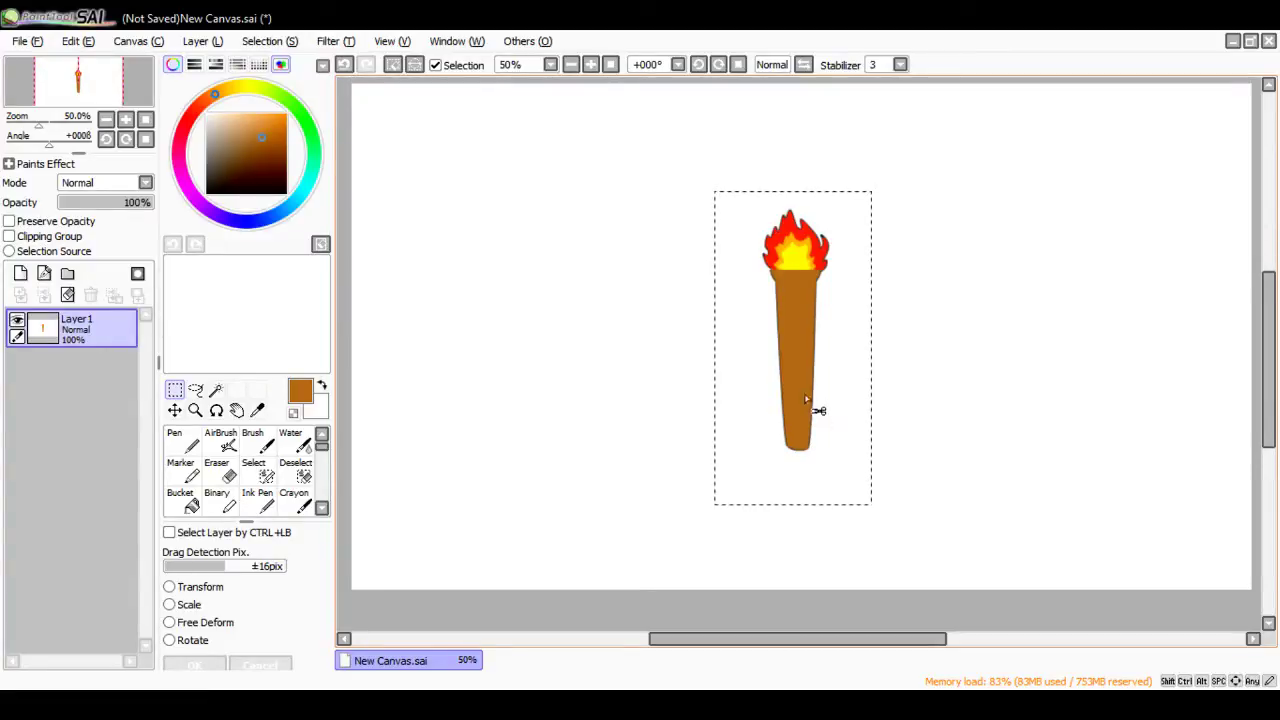
drag(803, 388, 802, 419)
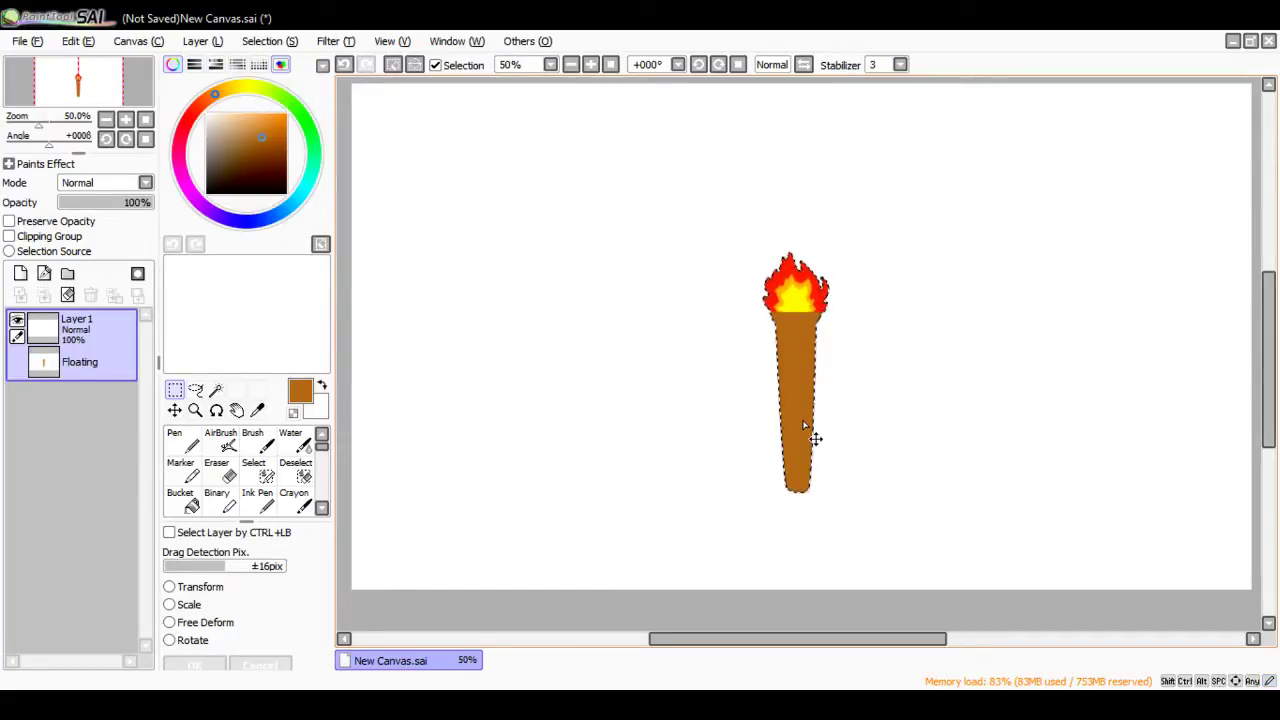
click(687, 325)
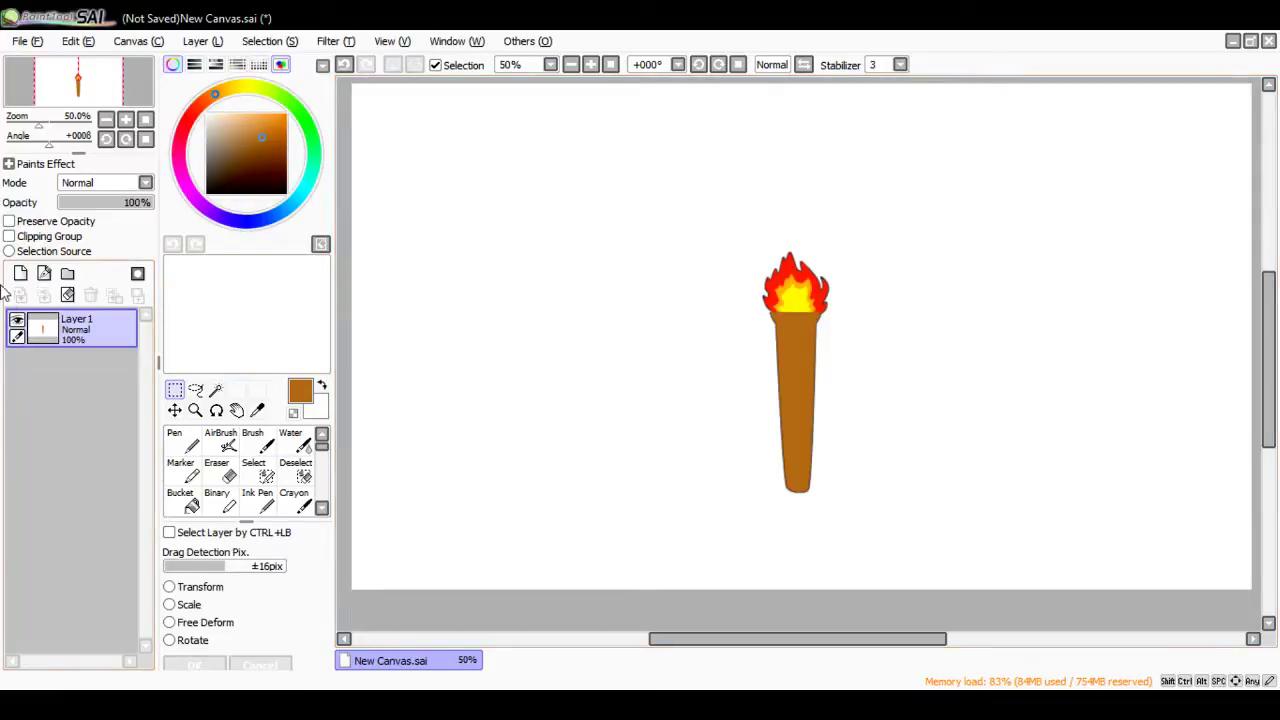
Step: Try the Line tool at size 10 with a brown vertical line on a new linework layer, and undo the line
click(43, 274)
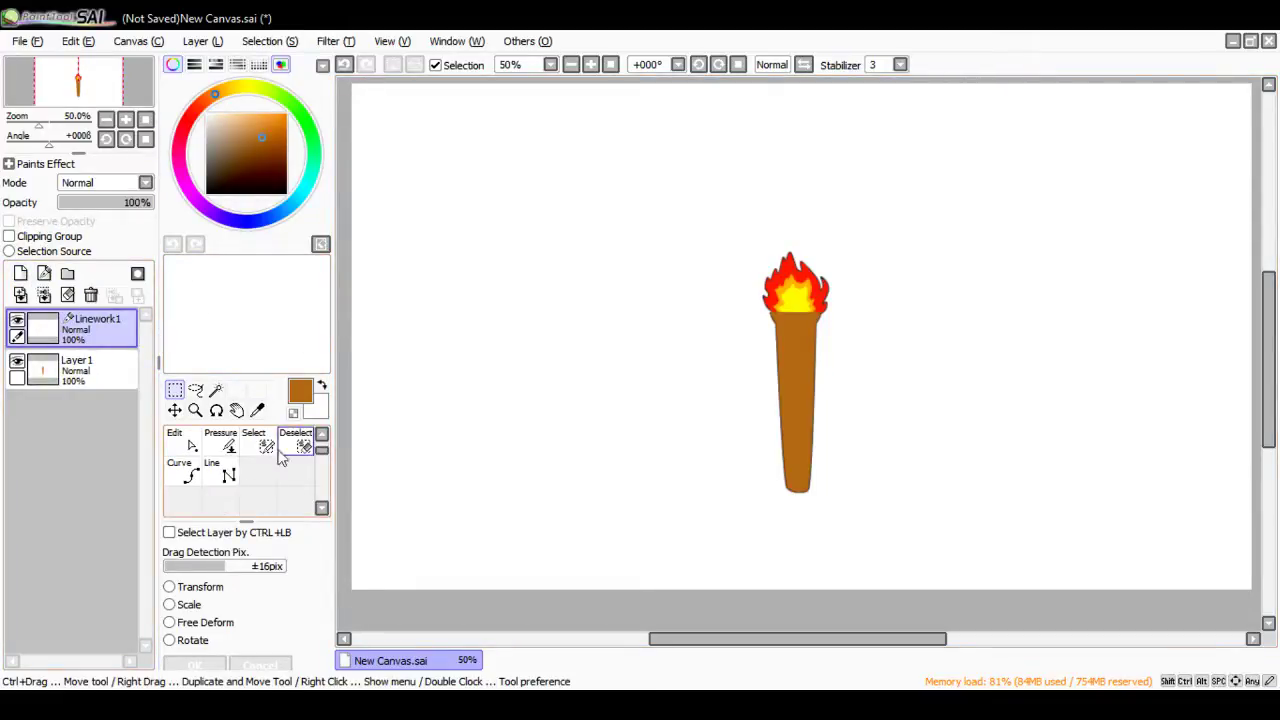
click(214, 478)
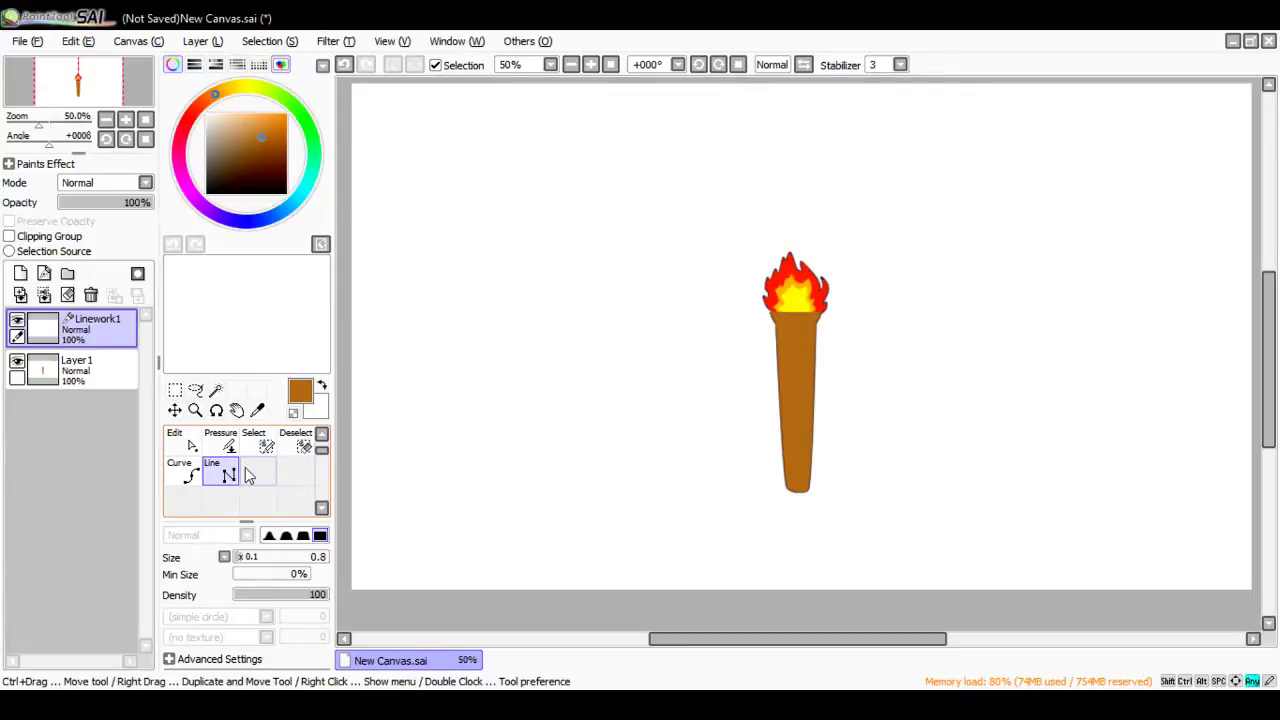
key(bracketright)
key(bracketright)
key(bracketright)
key(bracketright)
key(bracketright)
key(bracketright)
key(bracketright)
key(bracketright)
key(bracketright)
key(bracketright)
key(bracketright)
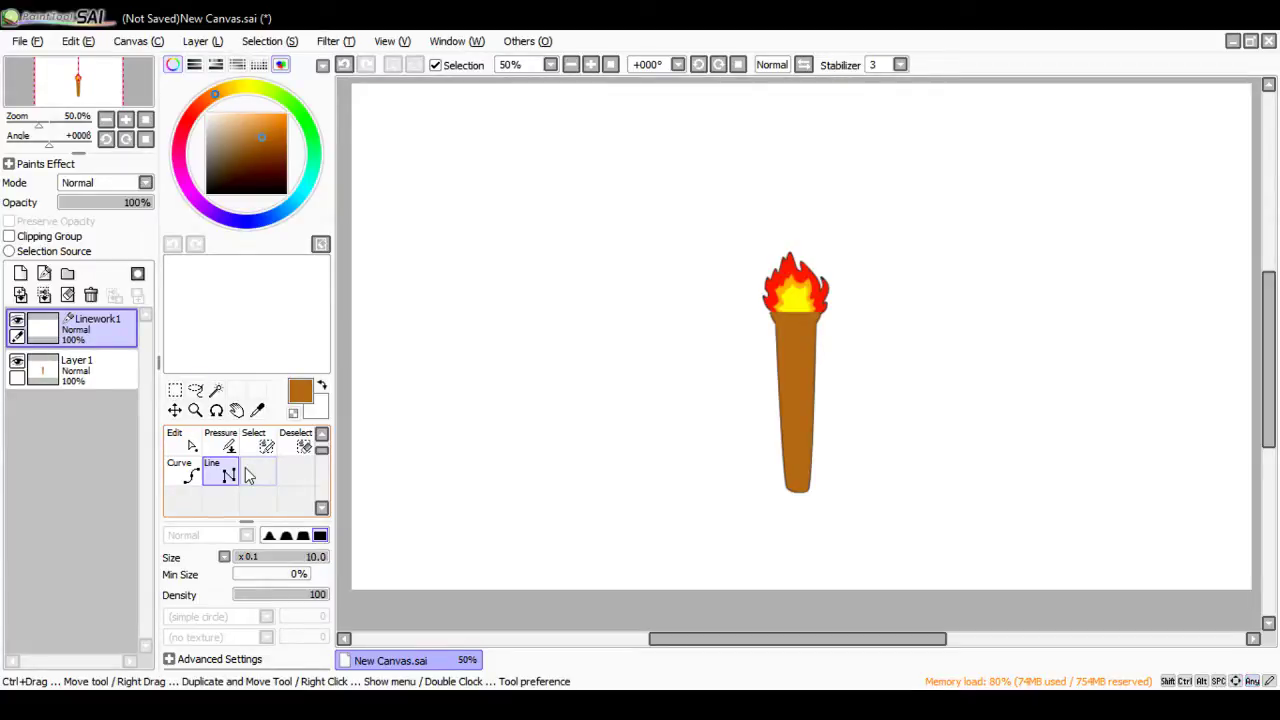
click(578, 120)
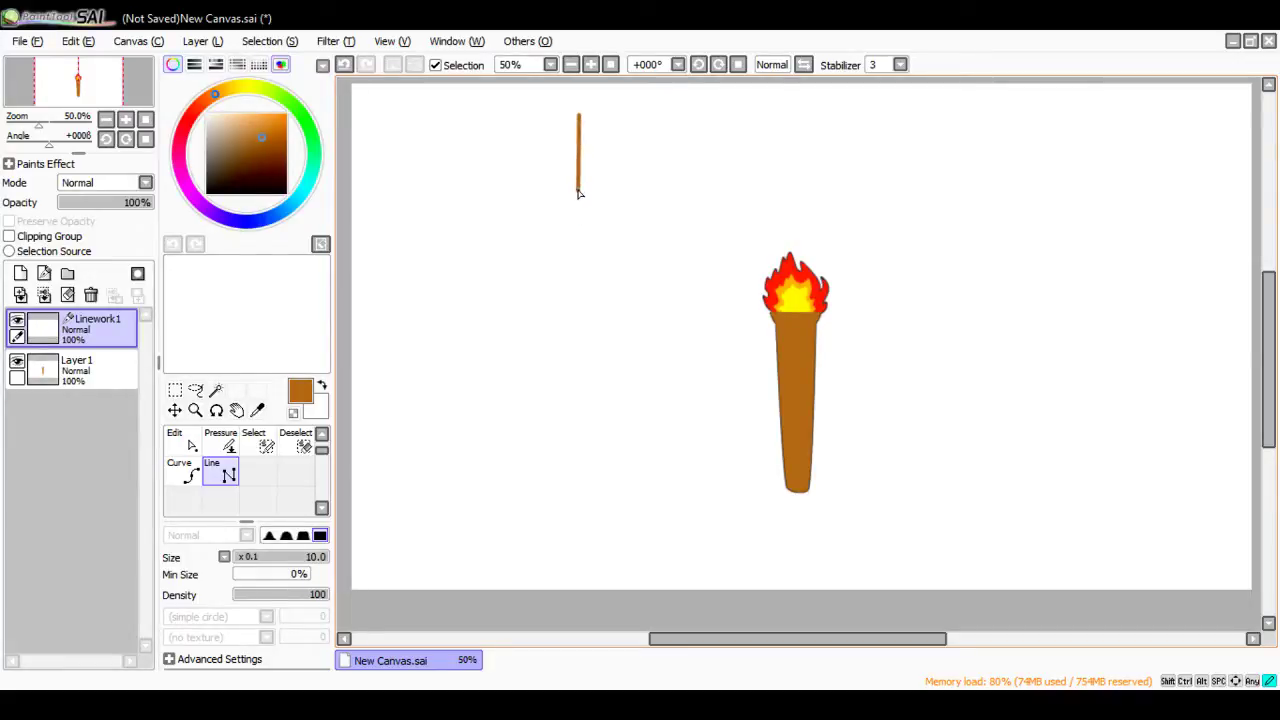
click(344, 65)
Step: Set the drawing colour to black and discard the unused linework layer
drag(240, 170, 186, 198)
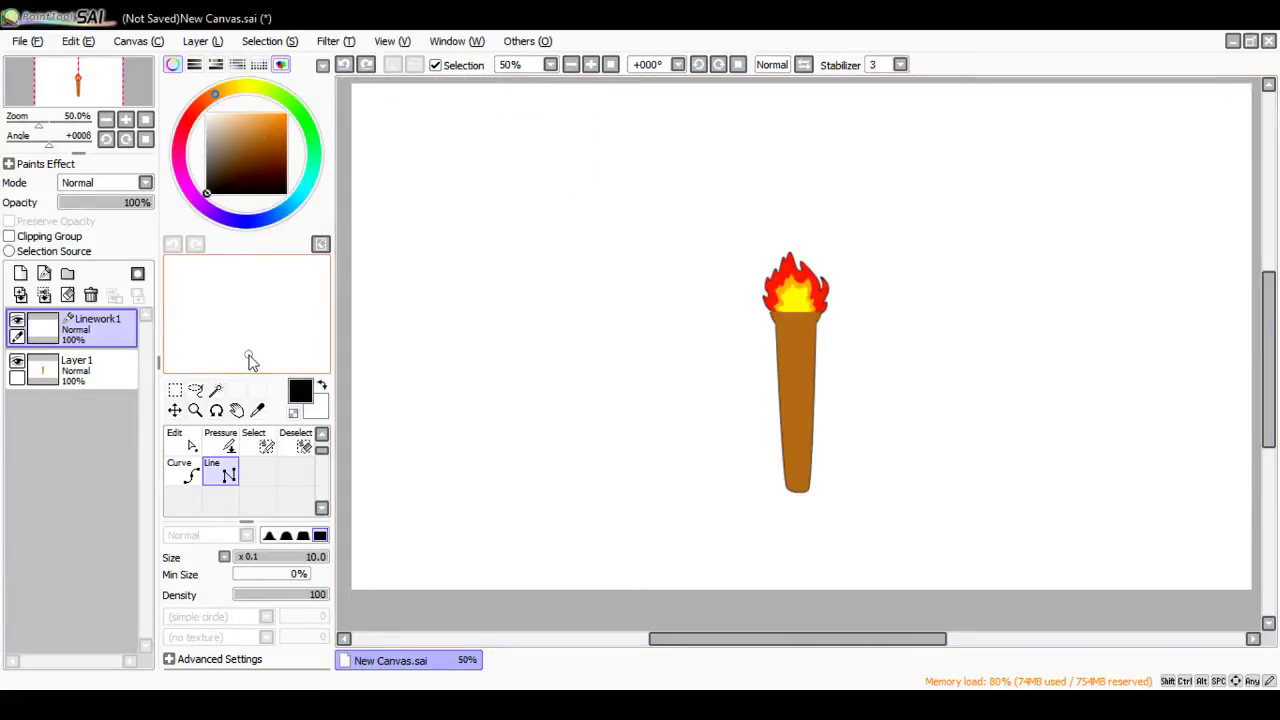
click(183, 471)
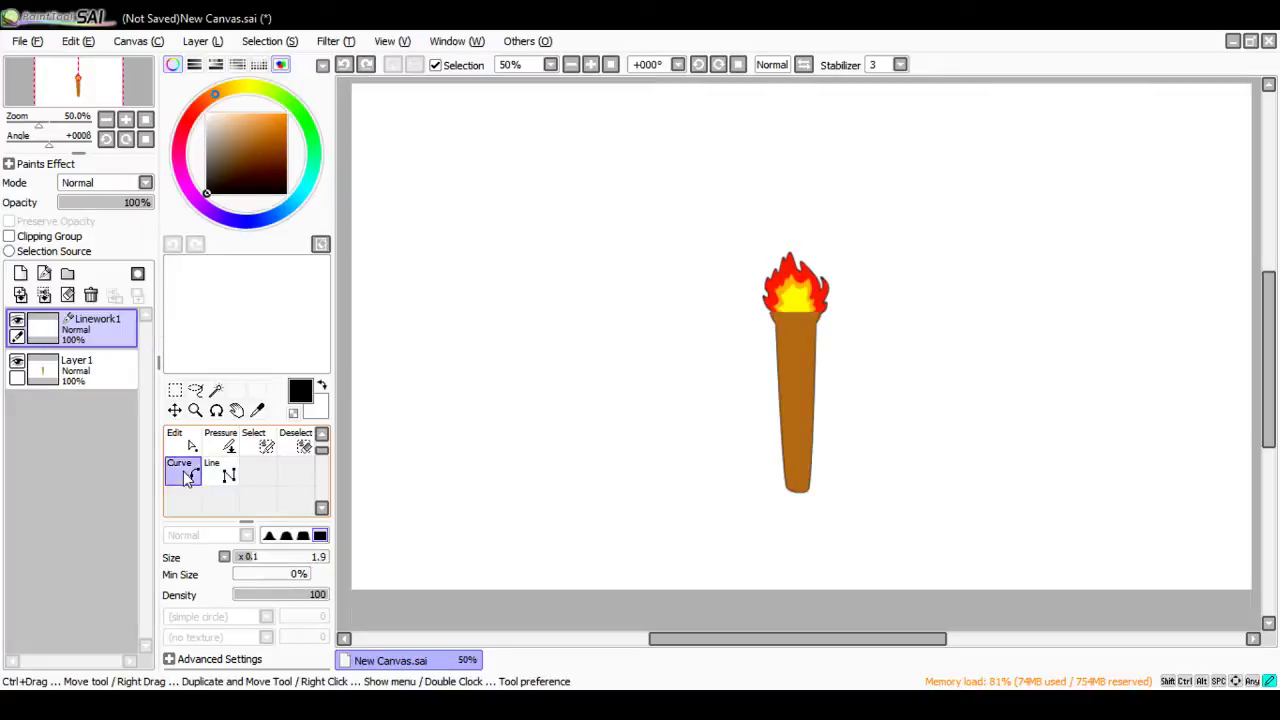
click(533, 117)
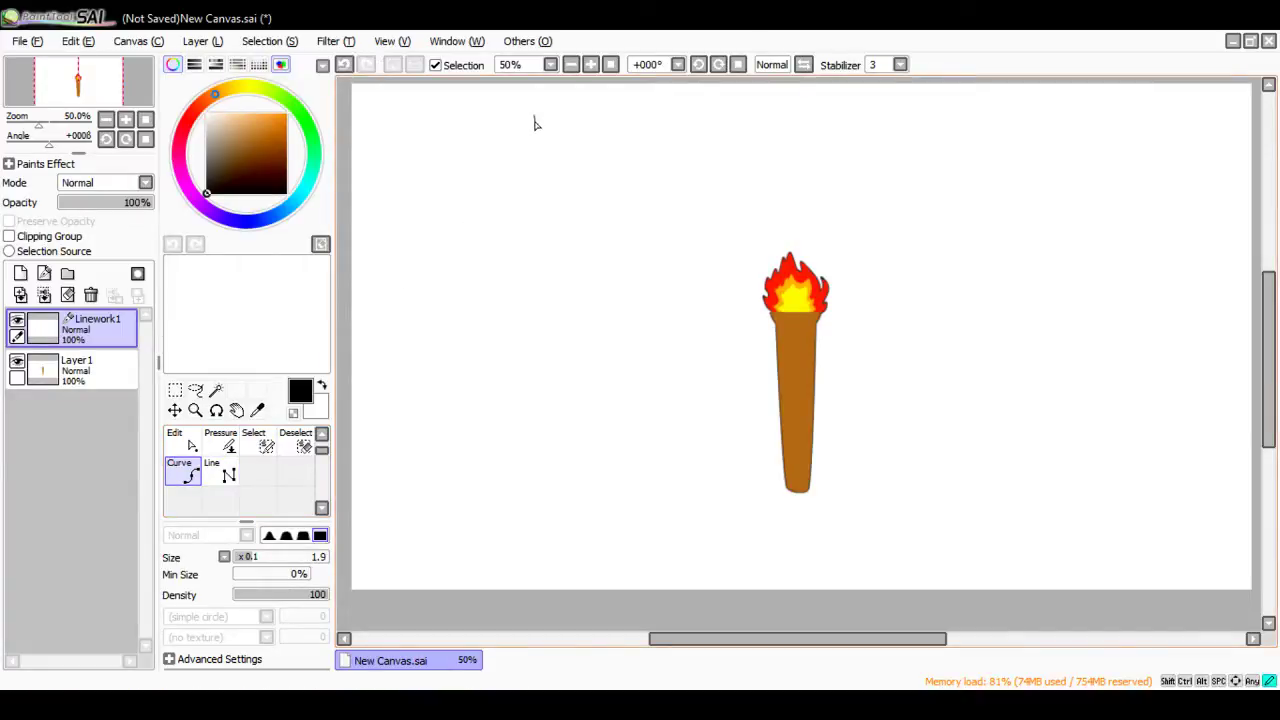
click(343, 66)
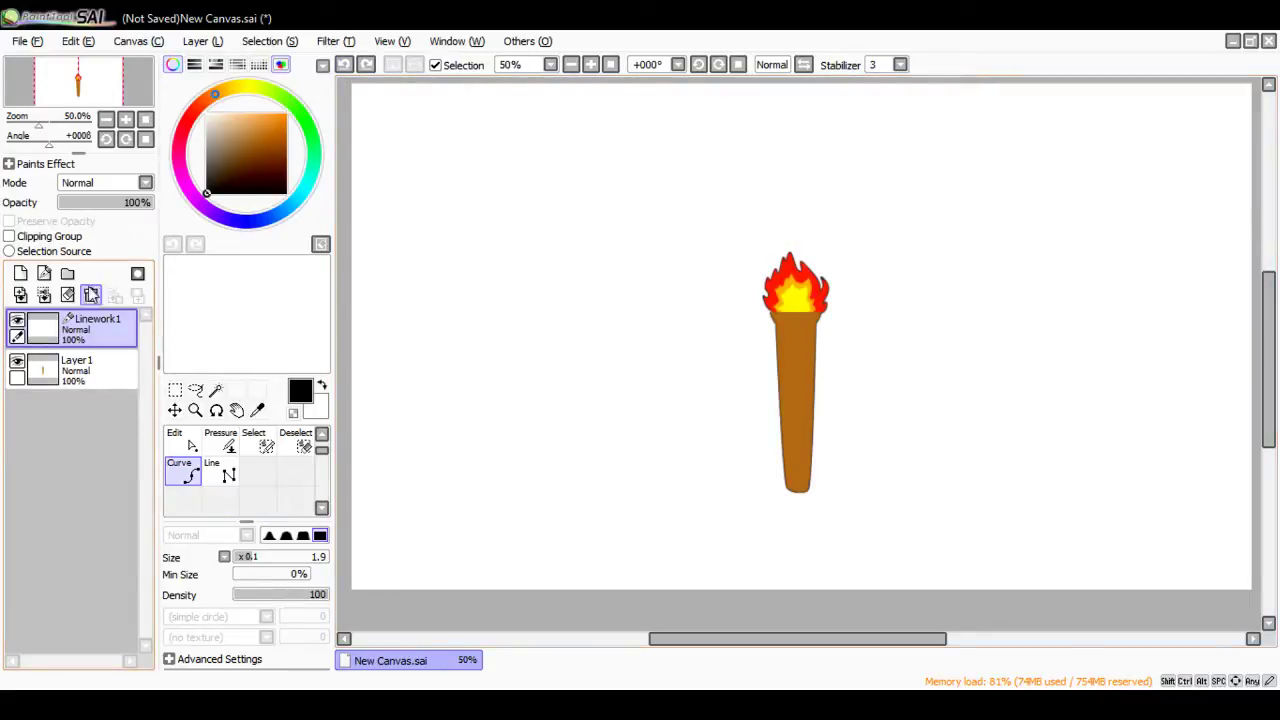
click(343, 66)
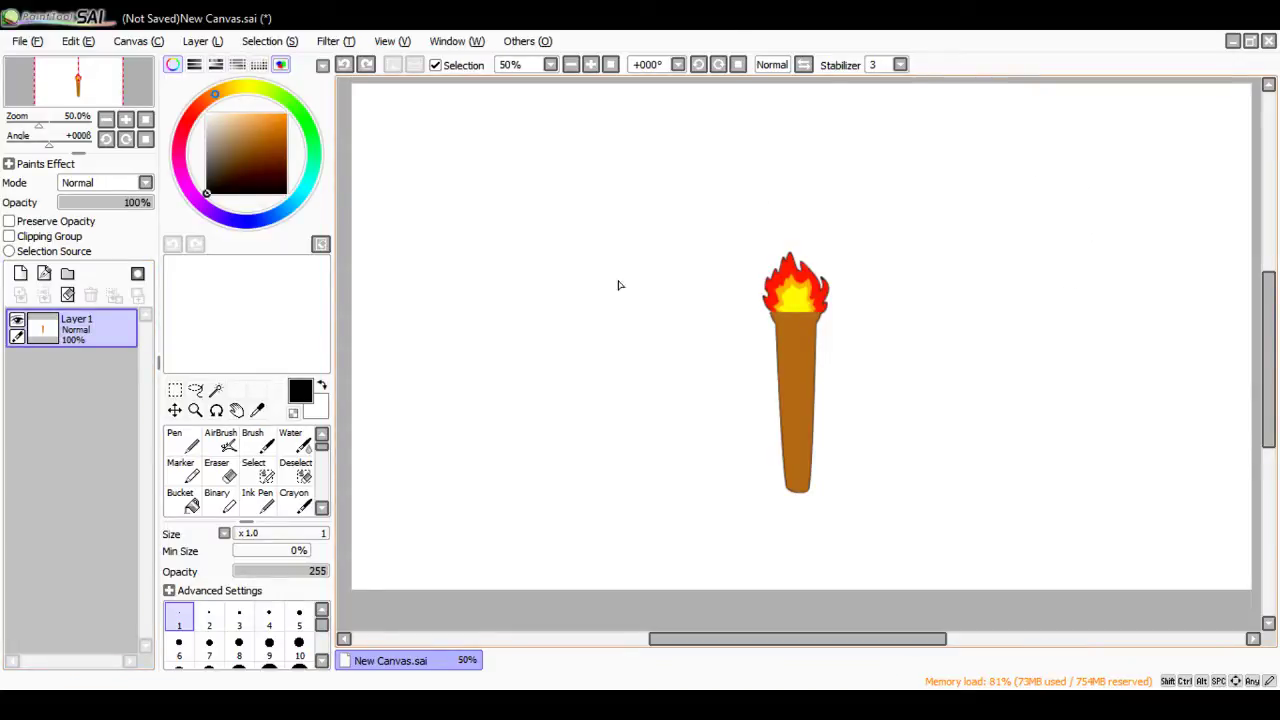
Step: Draw a short horizontal black bar for a letter T on the canvas's upper left with the size 30 pen
click(176, 442)
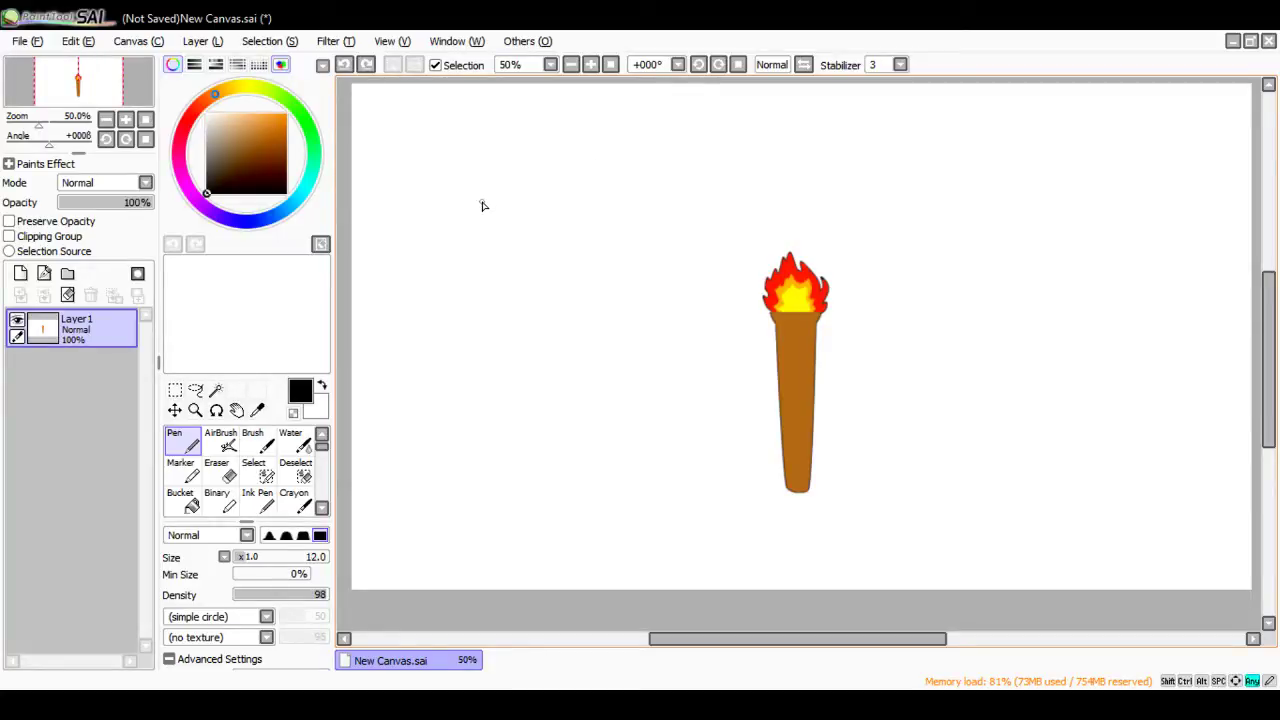
key(bracketright)
mouse_move(459, 113)
mouse_down()
mouse_move(511, 113)
mouse_move(481, 143)
mouse_up()
click(344, 64)
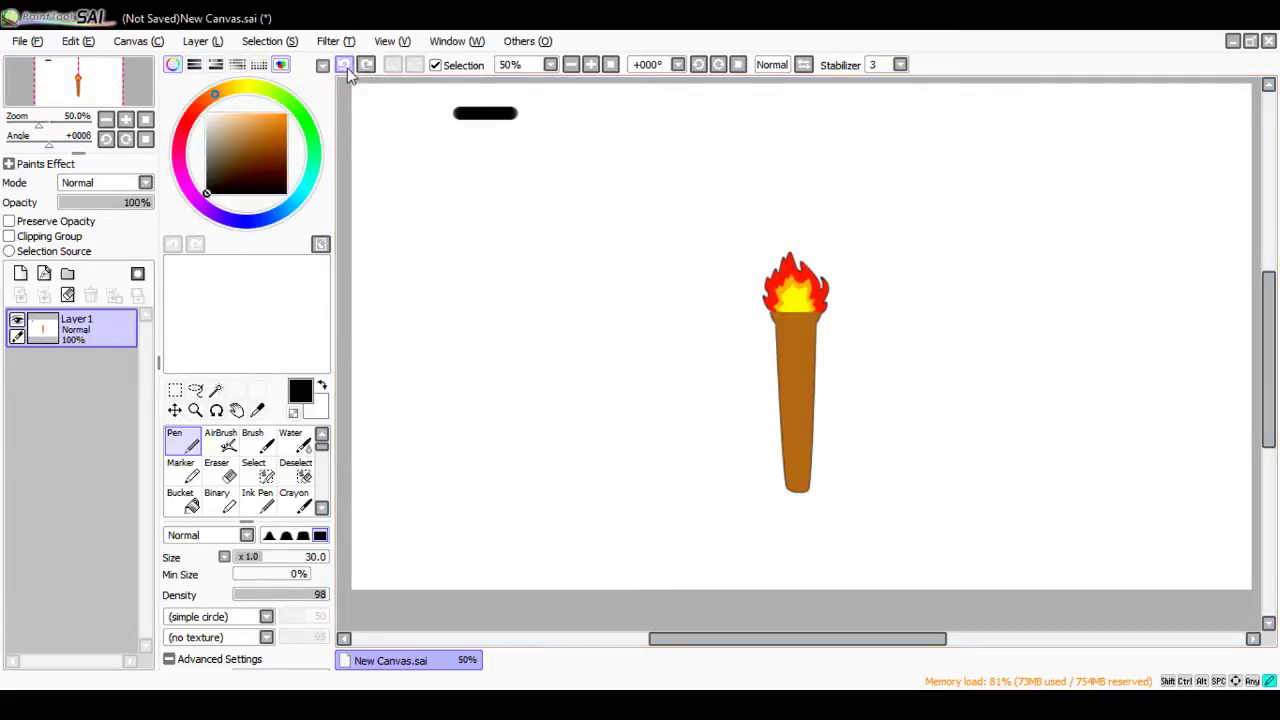
Step: Draw a straight vertical stem down from the centre of the black bar to complete the letter T
scroll(471, 131, up, 4)
scroll(505, 110, down, 1)
scroll(505, 110, down, 2)
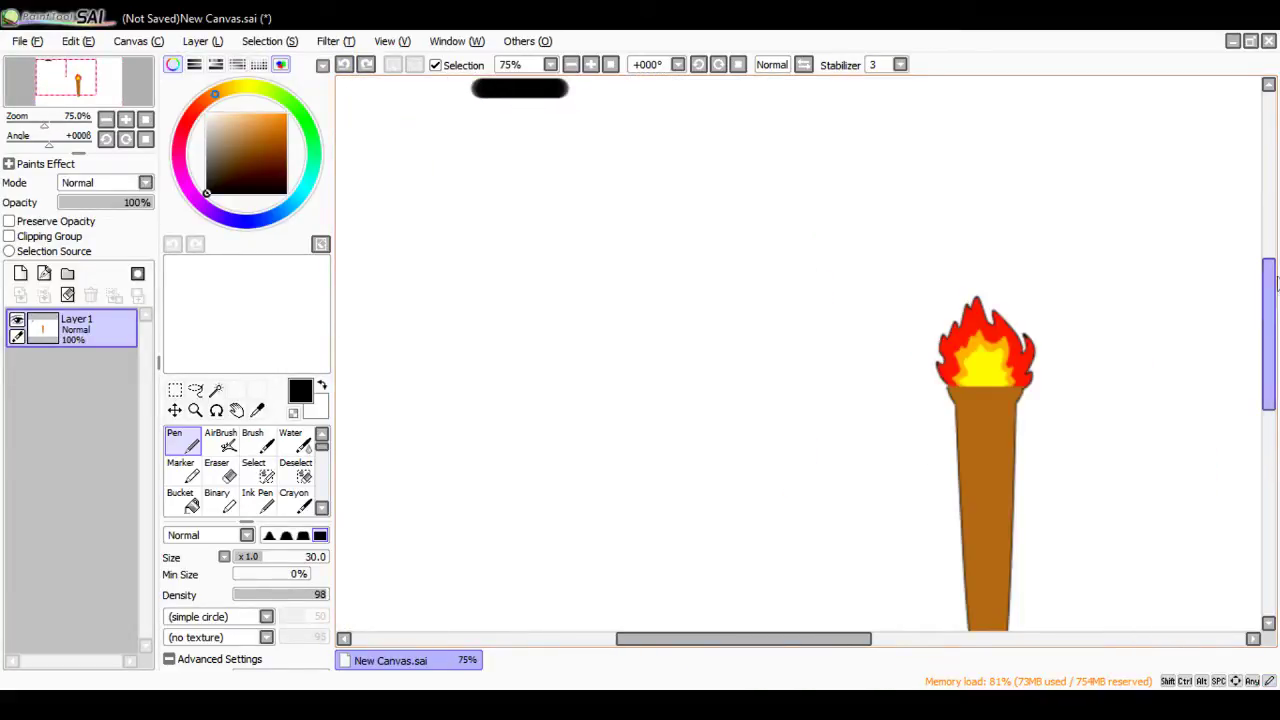
drag(1266, 345, 1265, 310)
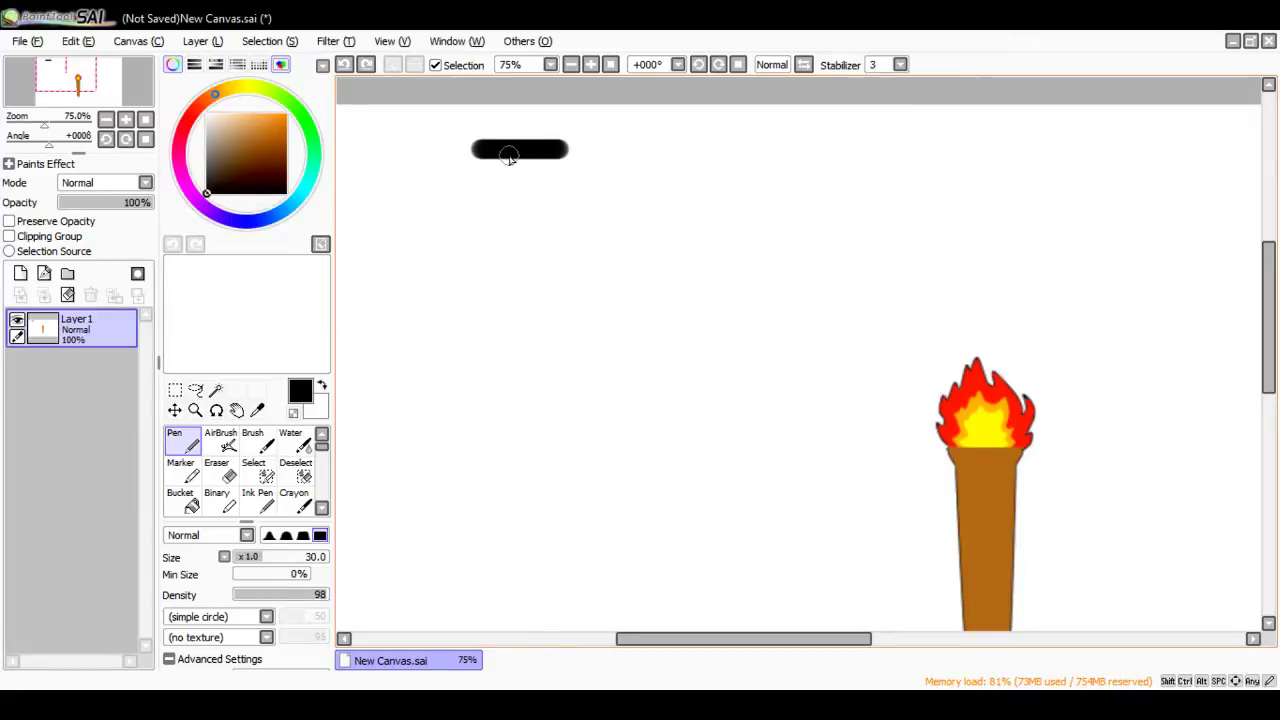
drag(518, 155, 516, 264)
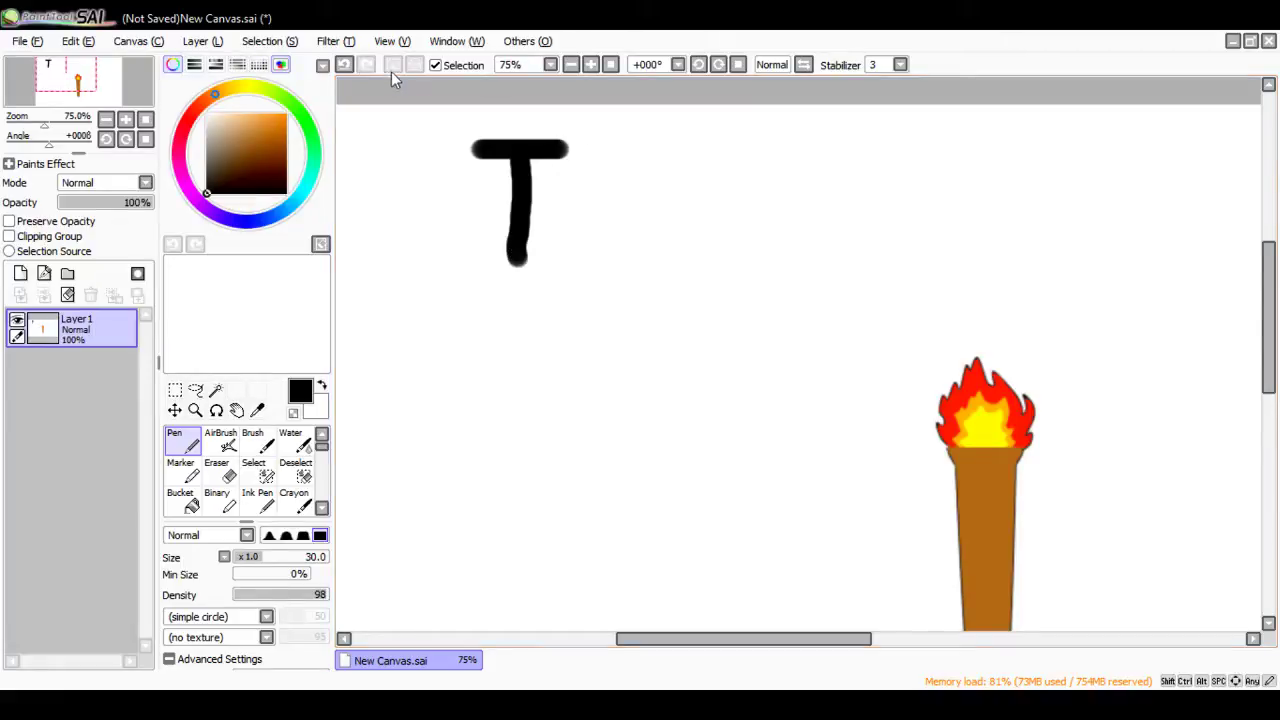
click(350, 65)
drag(518, 150, 520, 210)
click(345, 65)
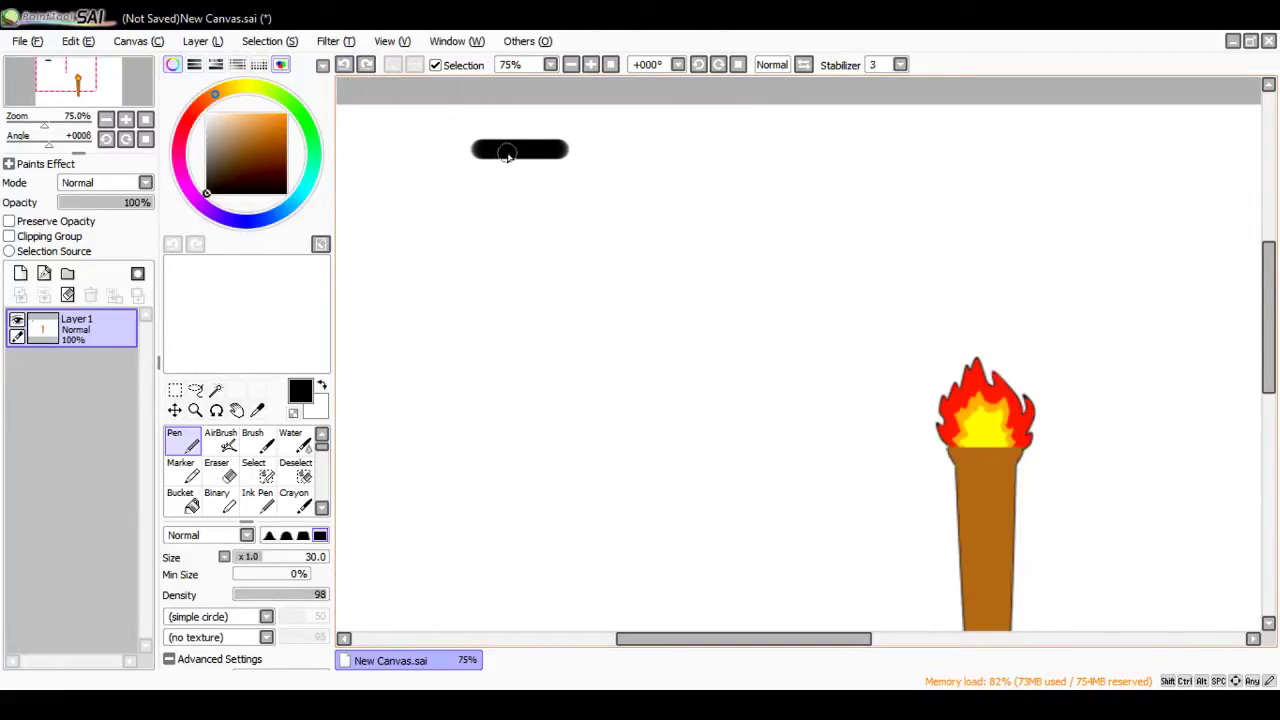
drag(517, 155, 518, 258)
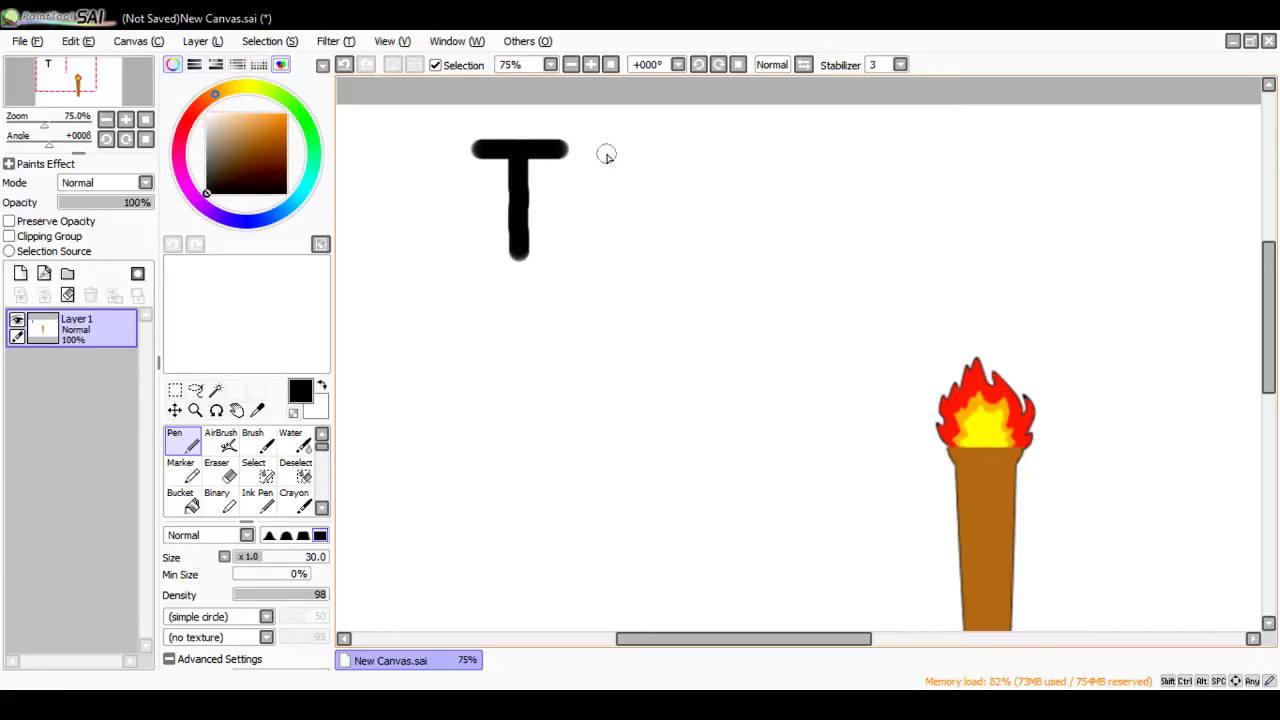
Step: Hand-letter a black H and E beside the T to complete the word THE
drag(591, 150, 592, 252)
drag(596, 205, 647, 205)
drag(642, 152, 650, 265)
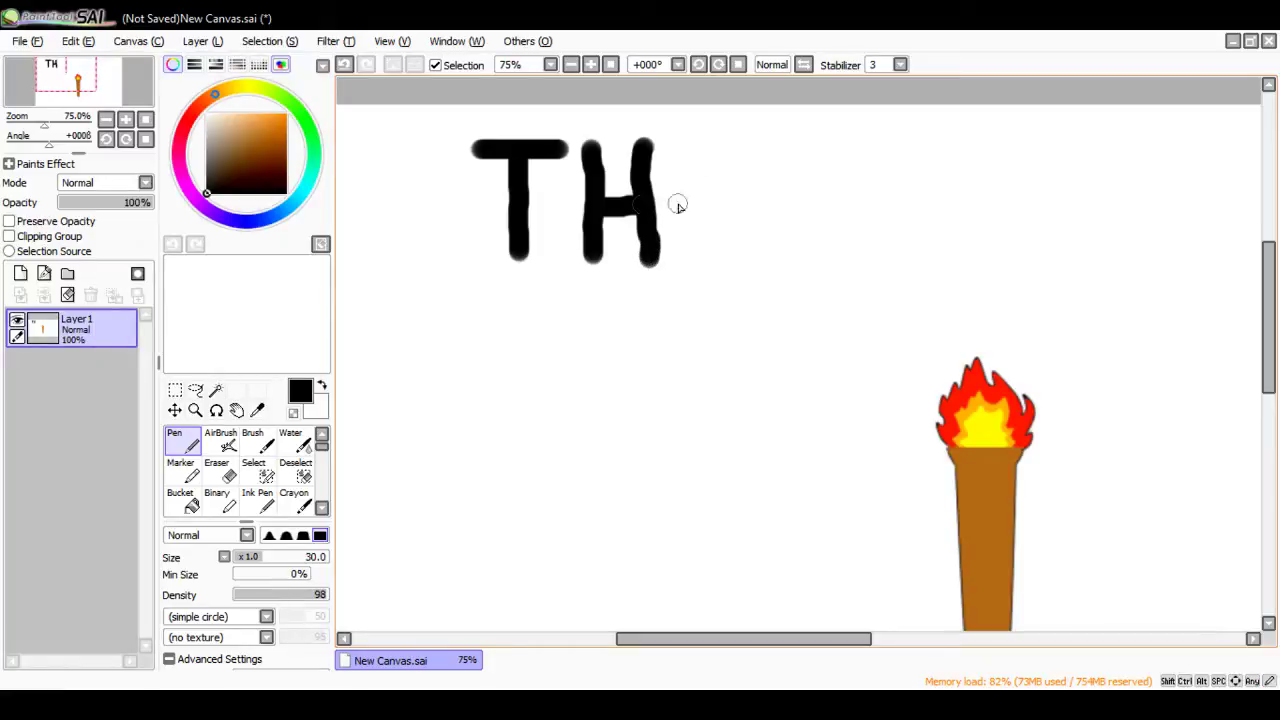
mouse_move(688, 152)
mouse_down()
mouse_move(696, 259)
mouse_move(761, 260)
mouse_up()
drag(692, 220, 758, 205)
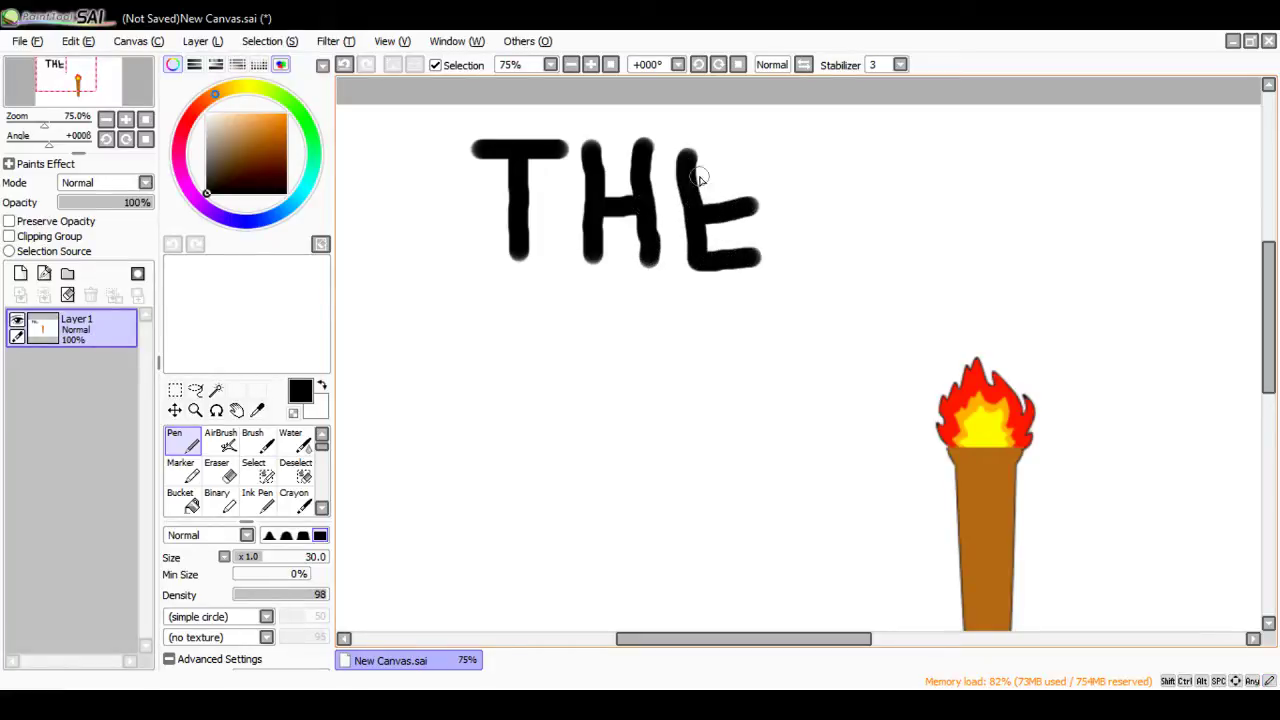
drag(688, 156, 750, 151)
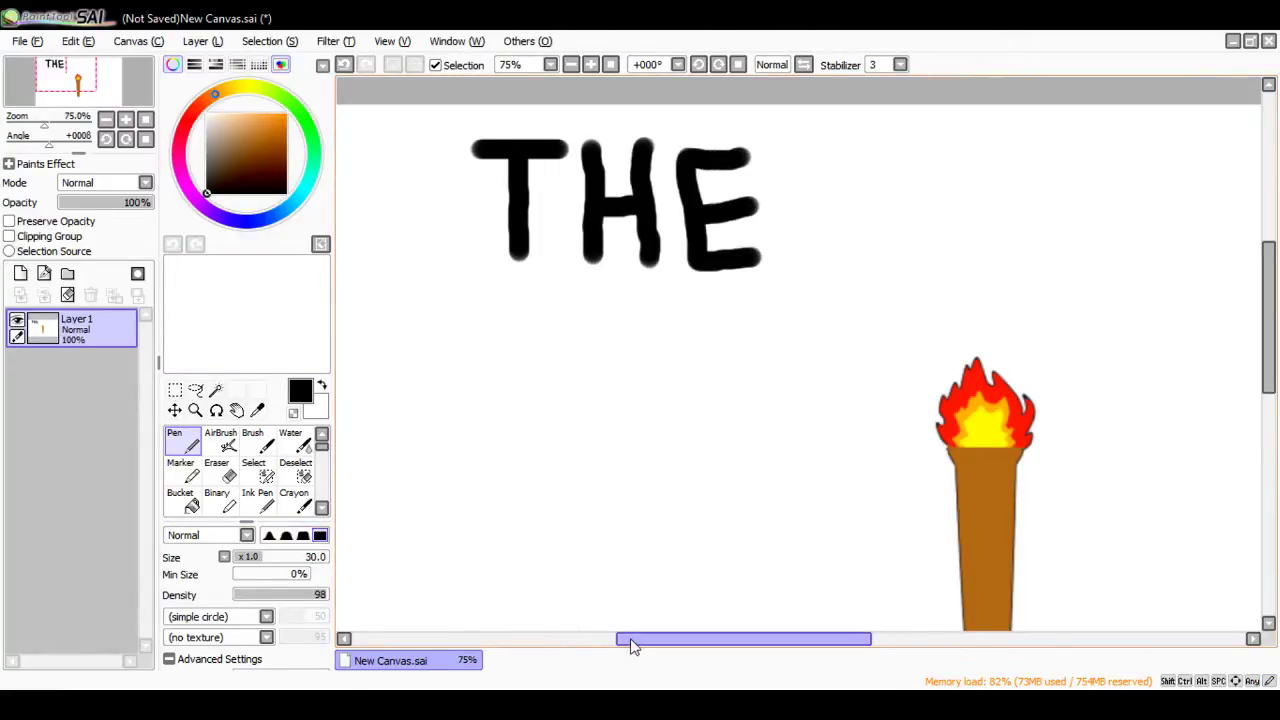
Step: Draw a large rounded black G after a word gap following THE, redrawing it until it is well shaped
drag(631, 641, 668, 646)
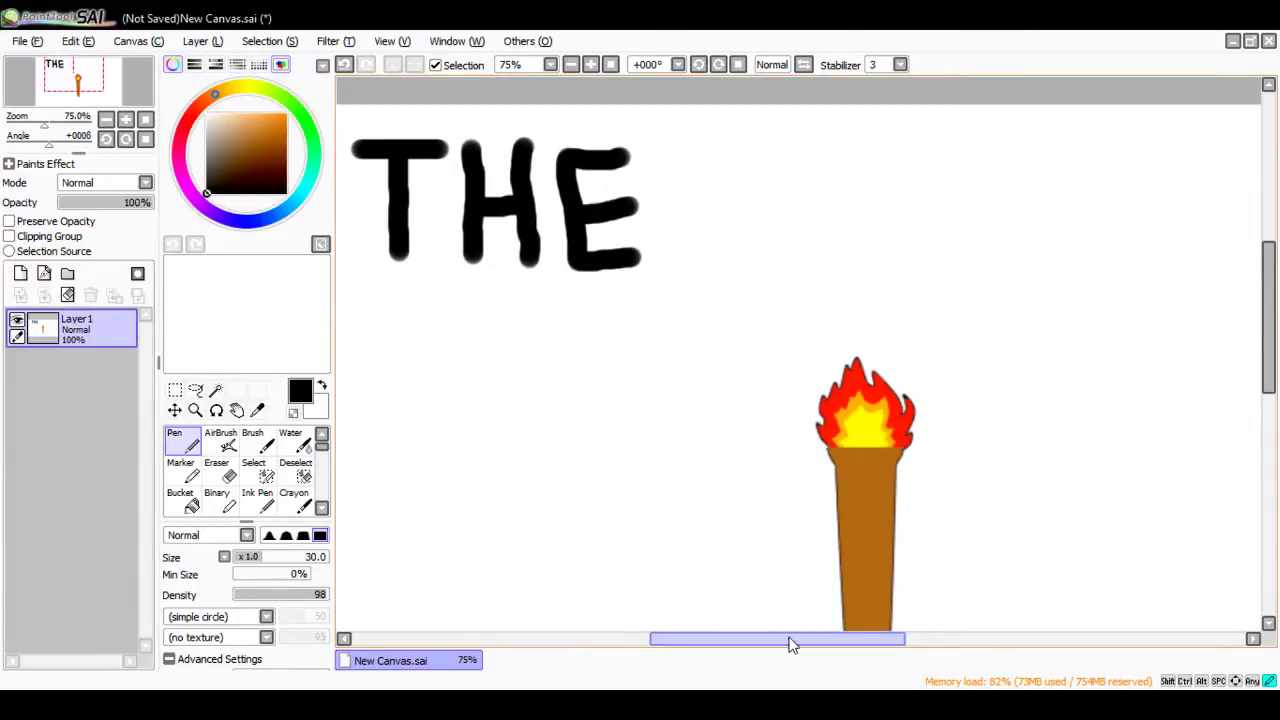
drag(794, 640, 822, 645)
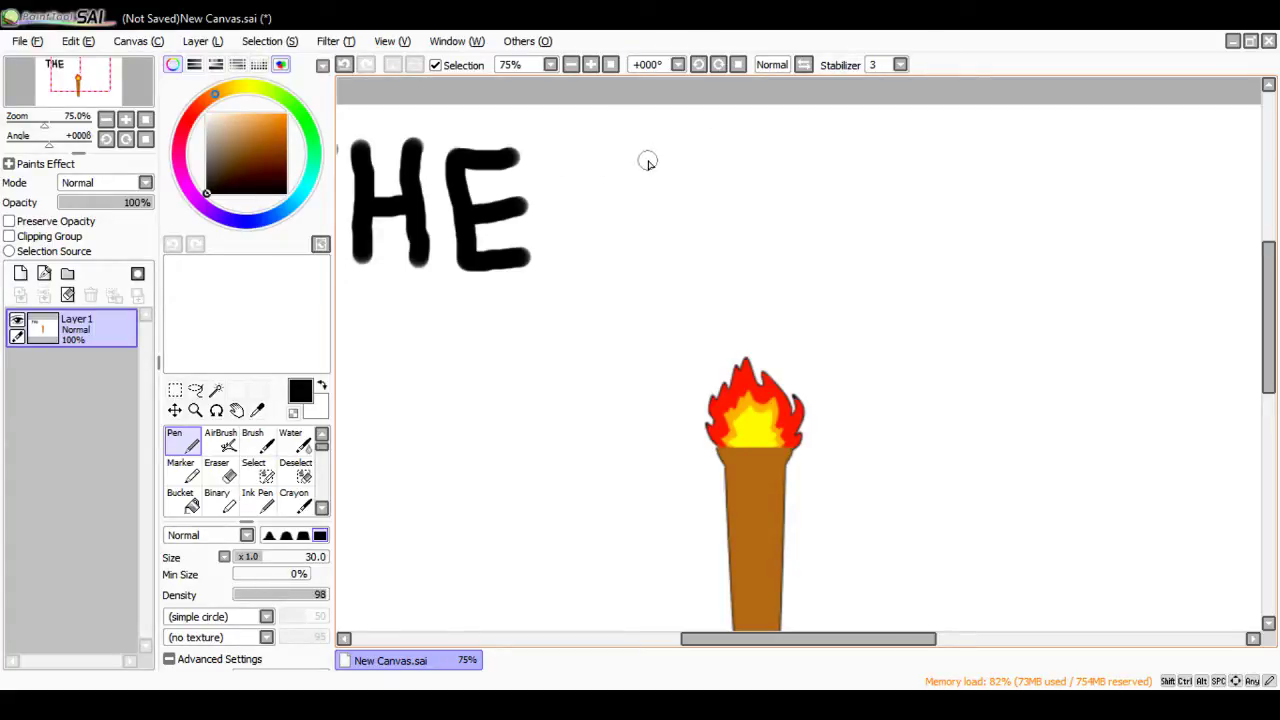
mouse_move(654, 157)
mouse_down()
mouse_move(628, 235)
mouse_move(690, 255)
mouse_move(685, 226)
mouse_up()
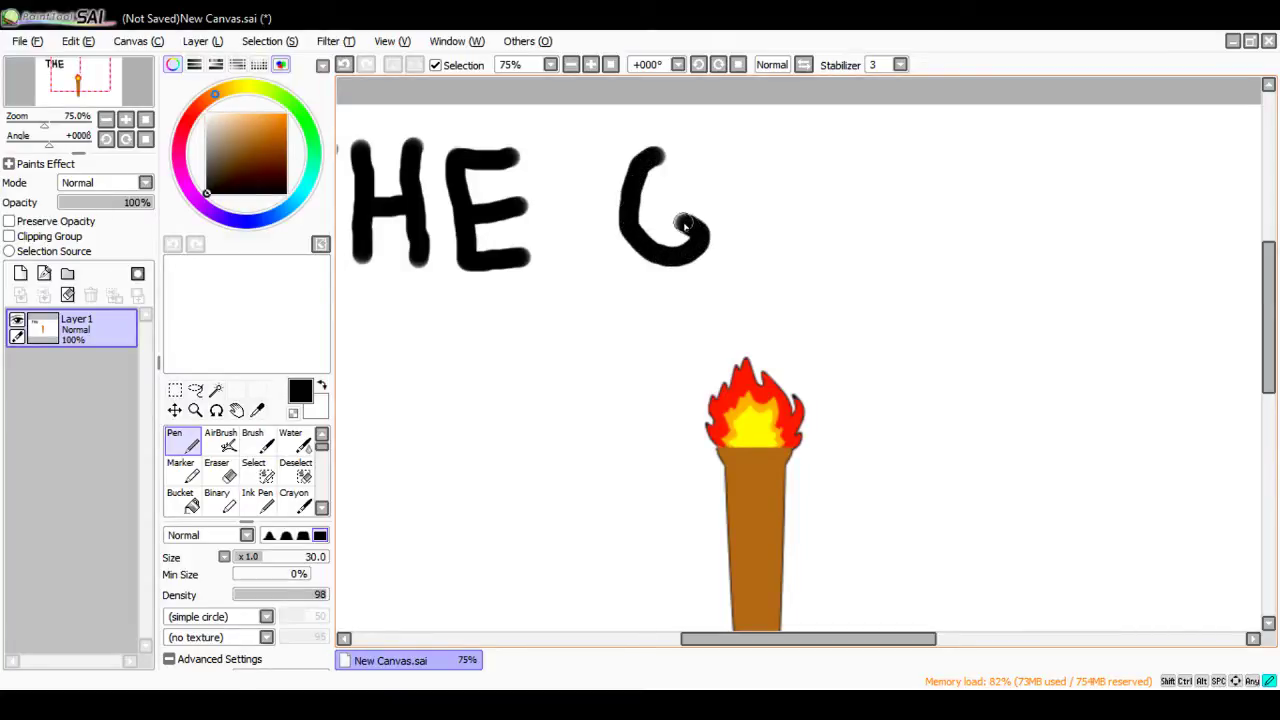
click(344, 64)
mouse_move(709, 160)
mouse_down()
mouse_move(672, 171)
mouse_move(659, 217)
mouse_move(682, 246)
mouse_move(713, 251)
mouse_move(728, 222)
mouse_up()
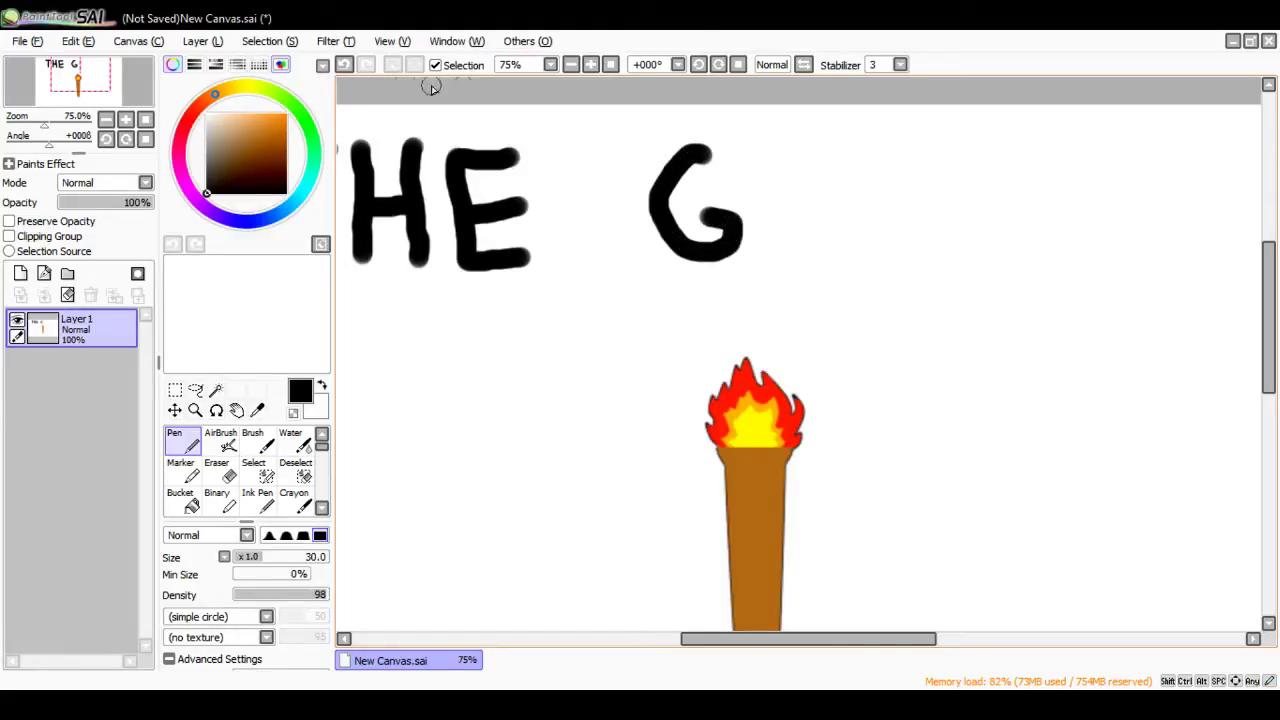
click(344, 64)
mouse_move(737, 171)
mouse_down()
mouse_move(675, 173)
mouse_move(648, 221)
mouse_move(663, 258)
mouse_move(720, 264)
mouse_move(723, 237)
mouse_move(686, 224)
mouse_up()
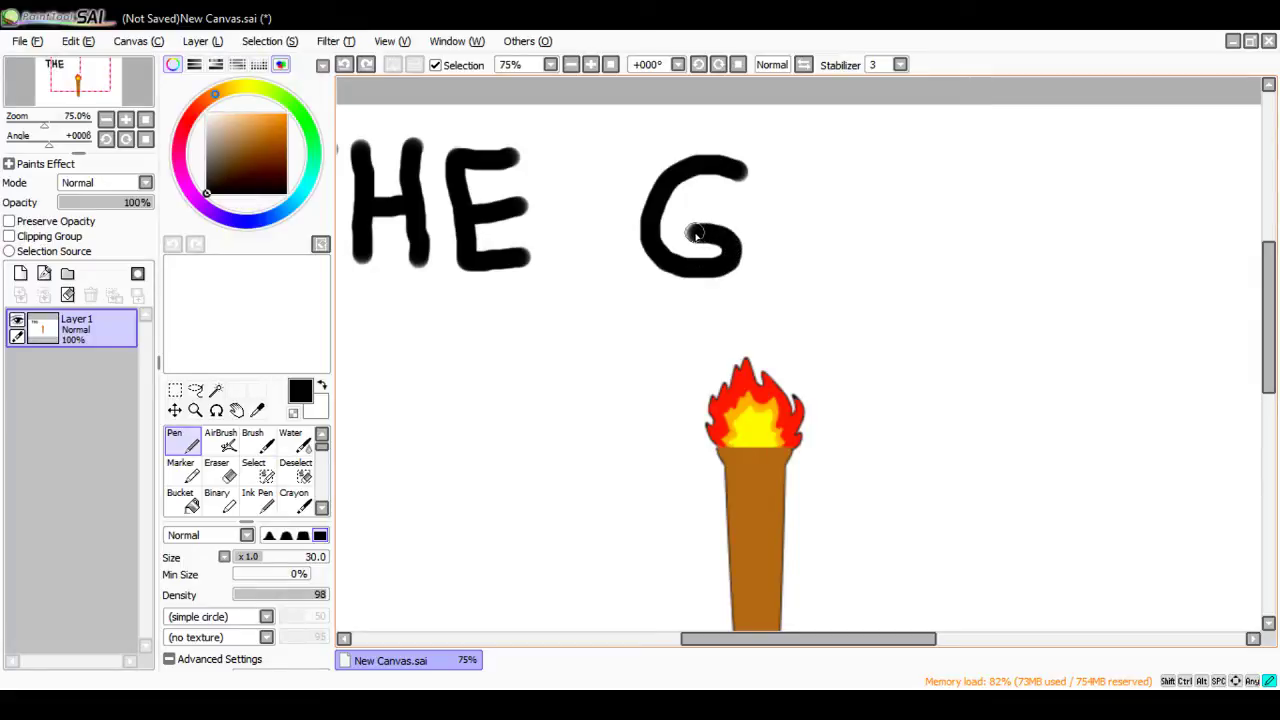
Step: Hand-letter a tall black O and an A after the G, matching its height
mouse_move(797, 183)
mouse_down()
mouse_move(771, 218)
mouse_move(793, 257)
mouse_move(826, 260)
mouse_move(842, 236)
mouse_move(808, 186)
mouse_up()
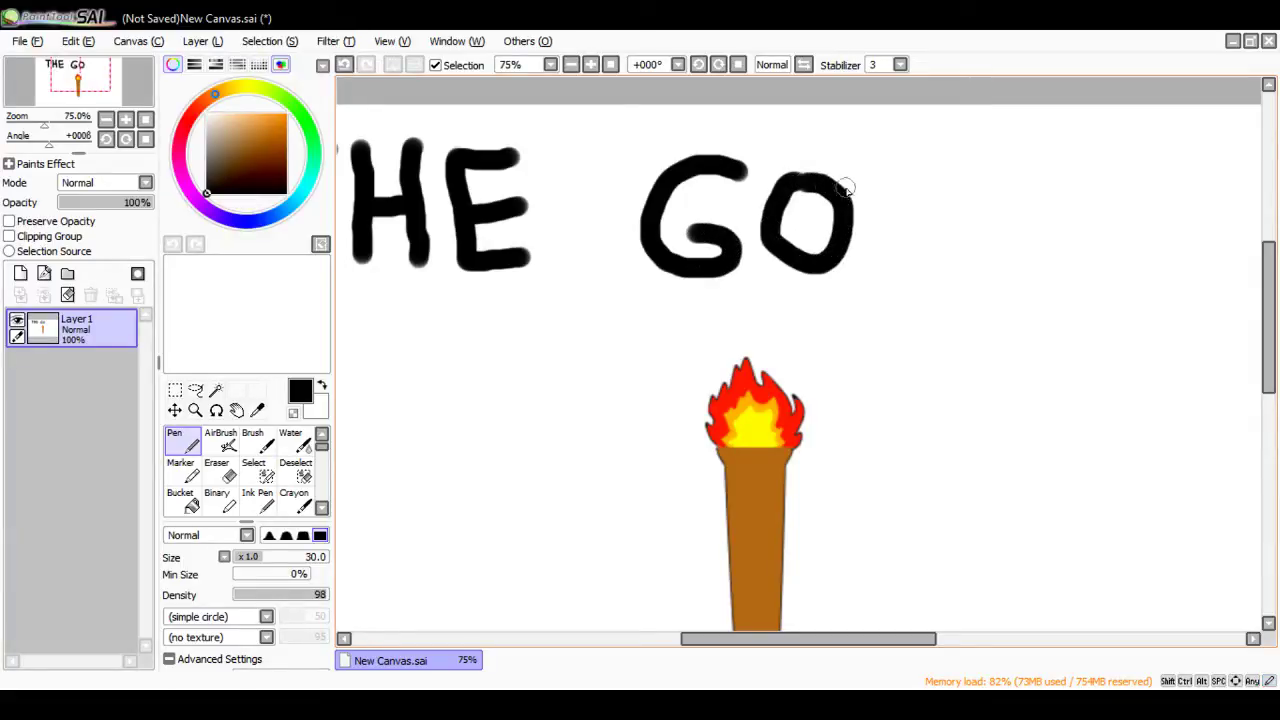
click(343, 64)
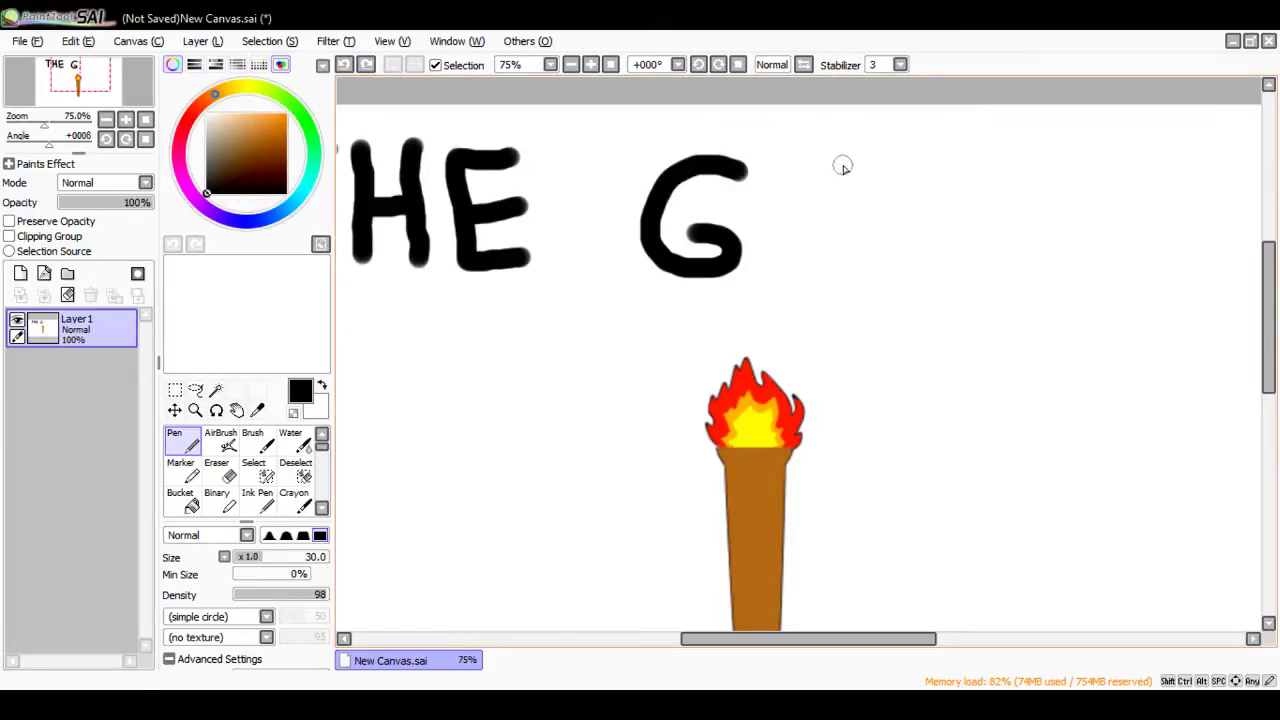
mouse_move(826, 160)
mouse_down()
mouse_move(792, 170)
mouse_move(781, 211)
mouse_move(800, 266)
mouse_move(830, 268)
mouse_move(846, 181)
mouse_up()
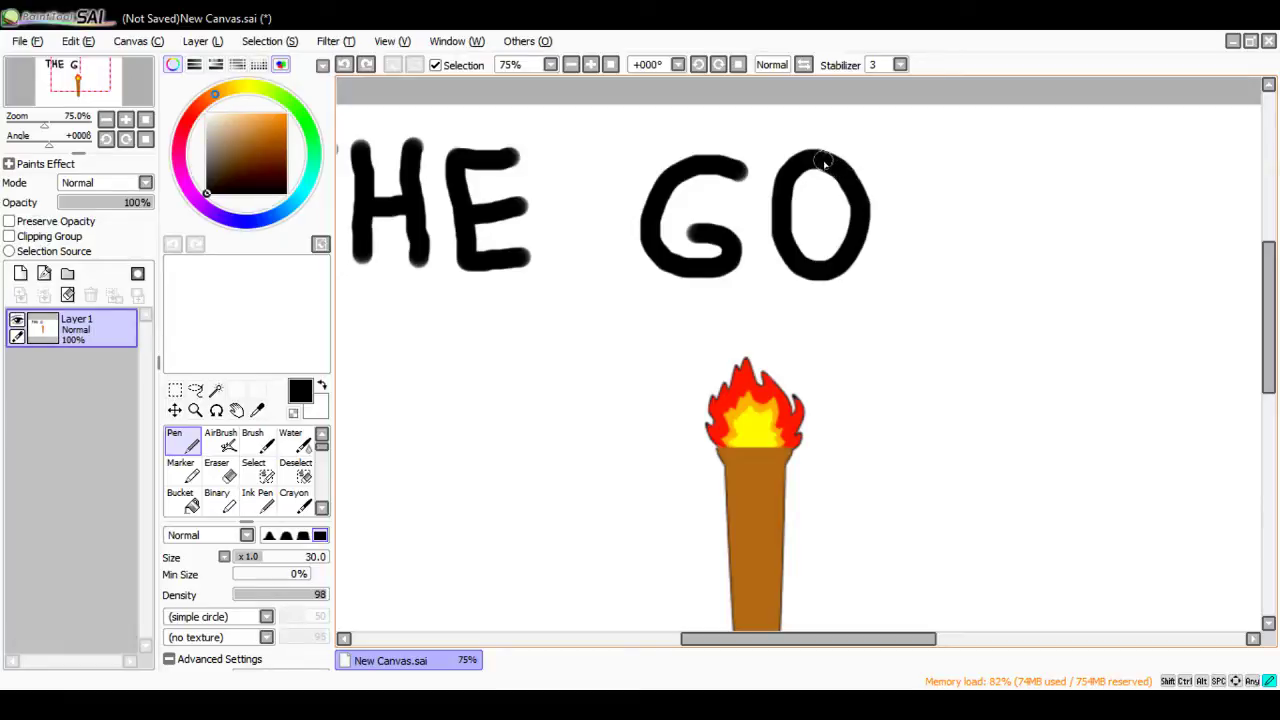
drag(928, 164, 892, 248)
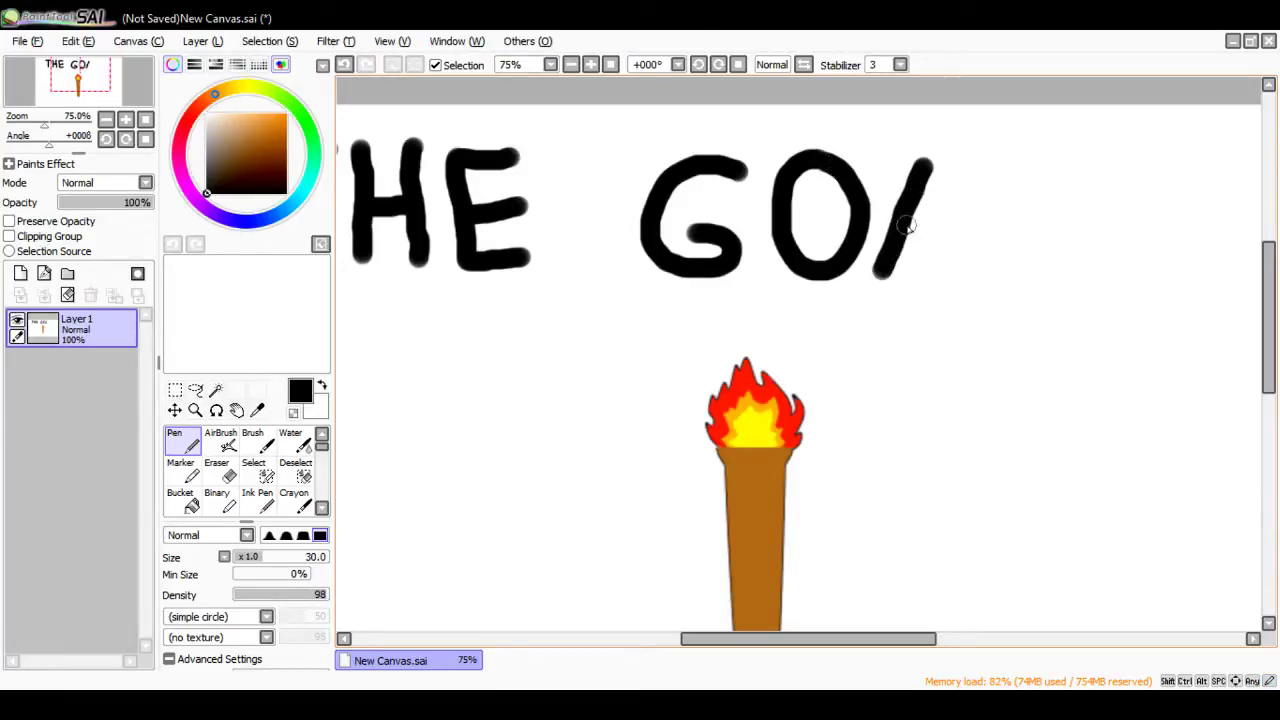
drag(922, 170, 955, 258)
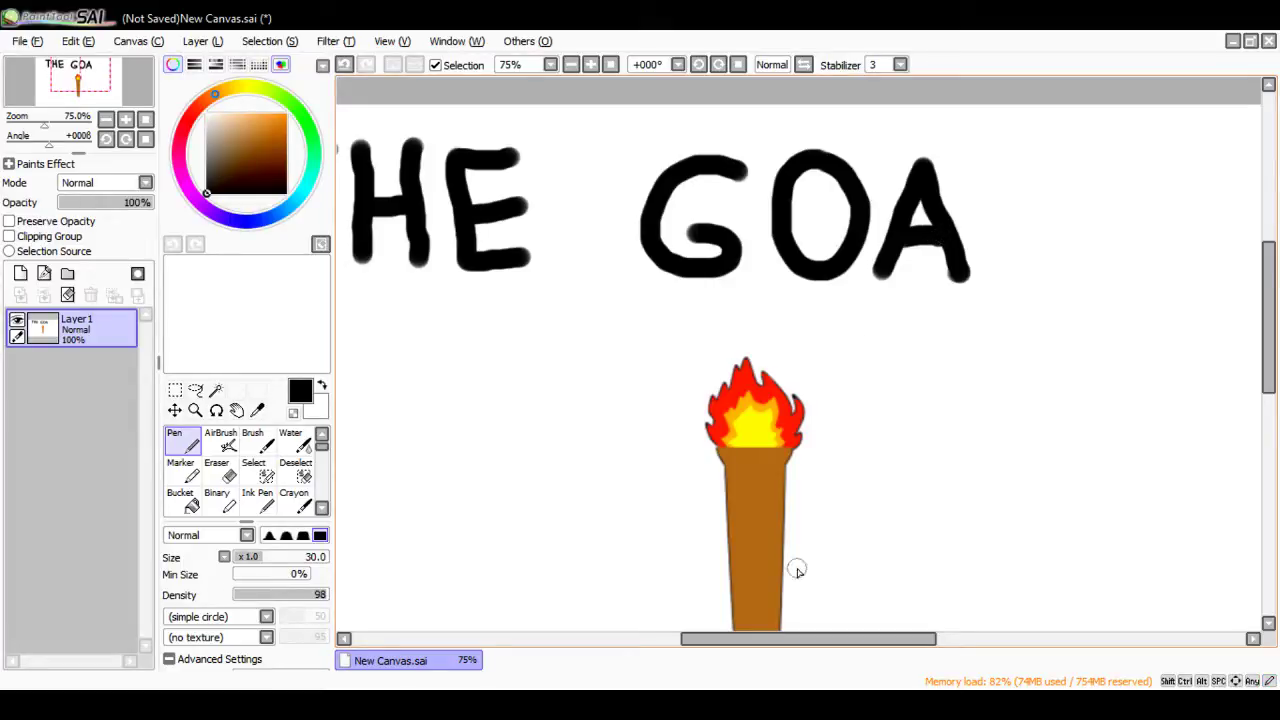
Step: Draw a black T after the A to complete the word GOAT
drag(791, 639, 838, 639)
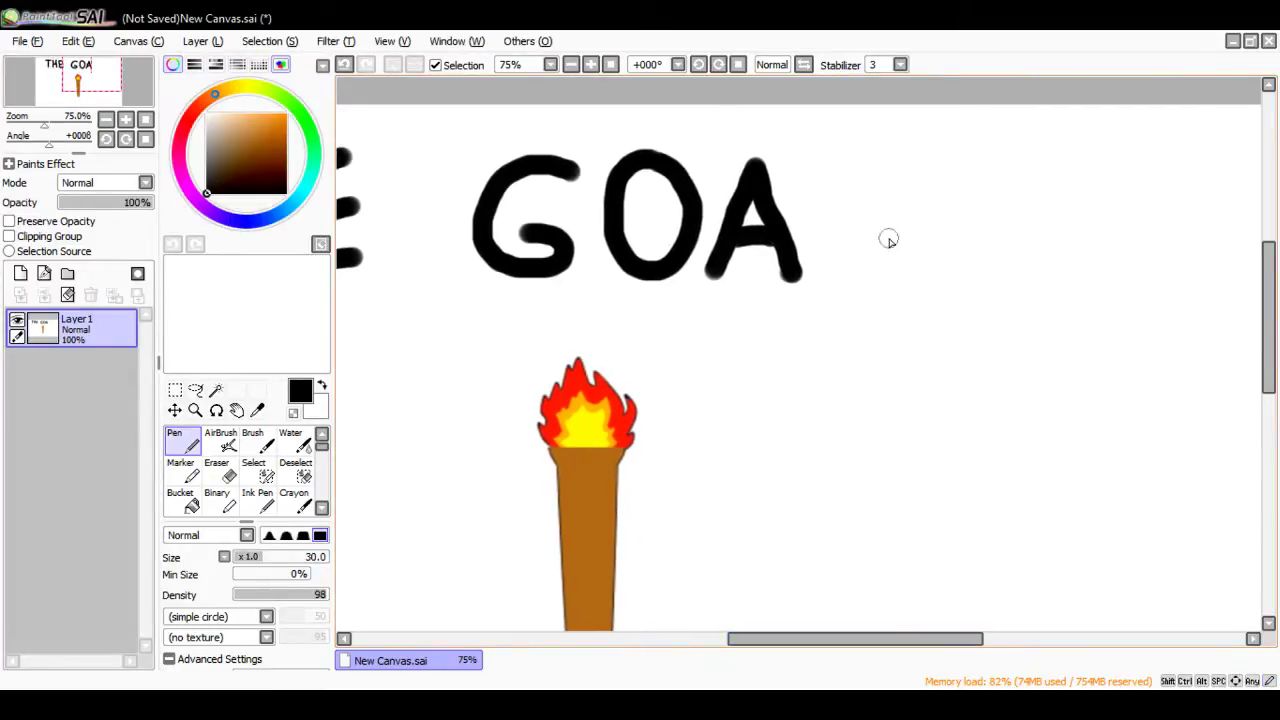
drag(801, 177, 840, 182)
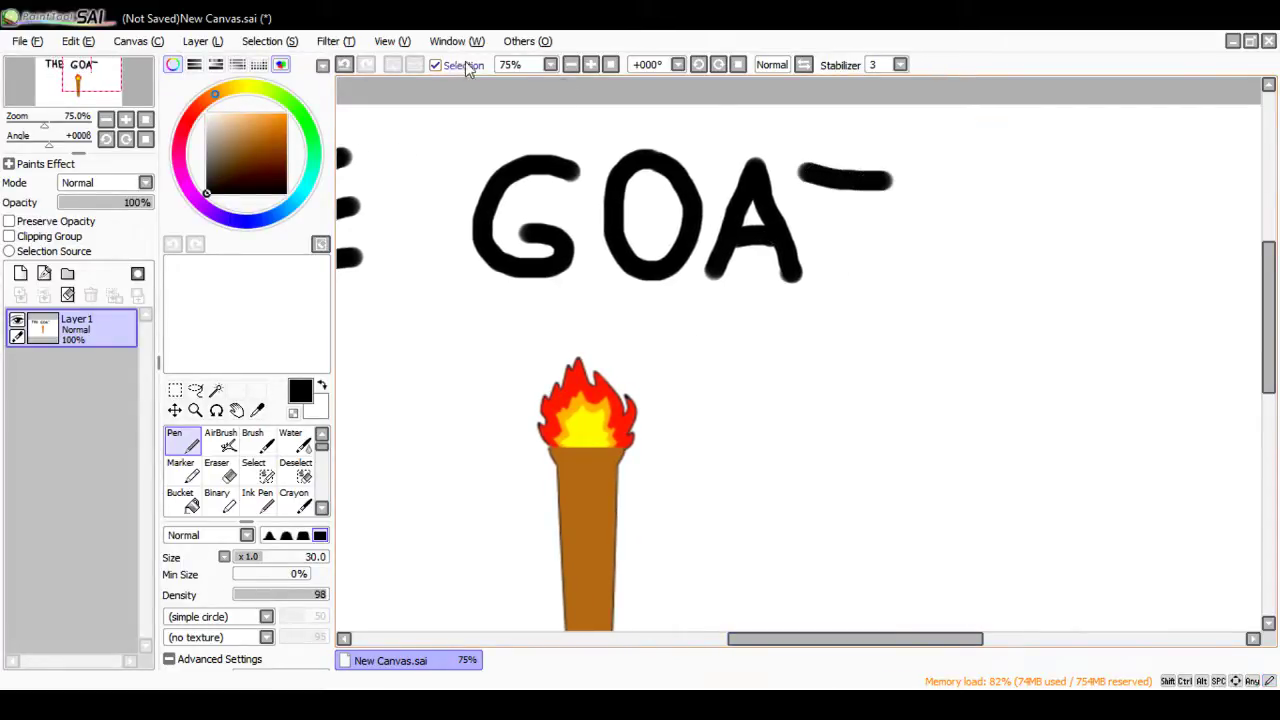
click(350, 64)
mouse_move(806, 160)
mouse_down()
mouse_move(881, 165)
mouse_move(845, 180)
mouse_move(852, 268)
mouse_up()
click(343, 65)
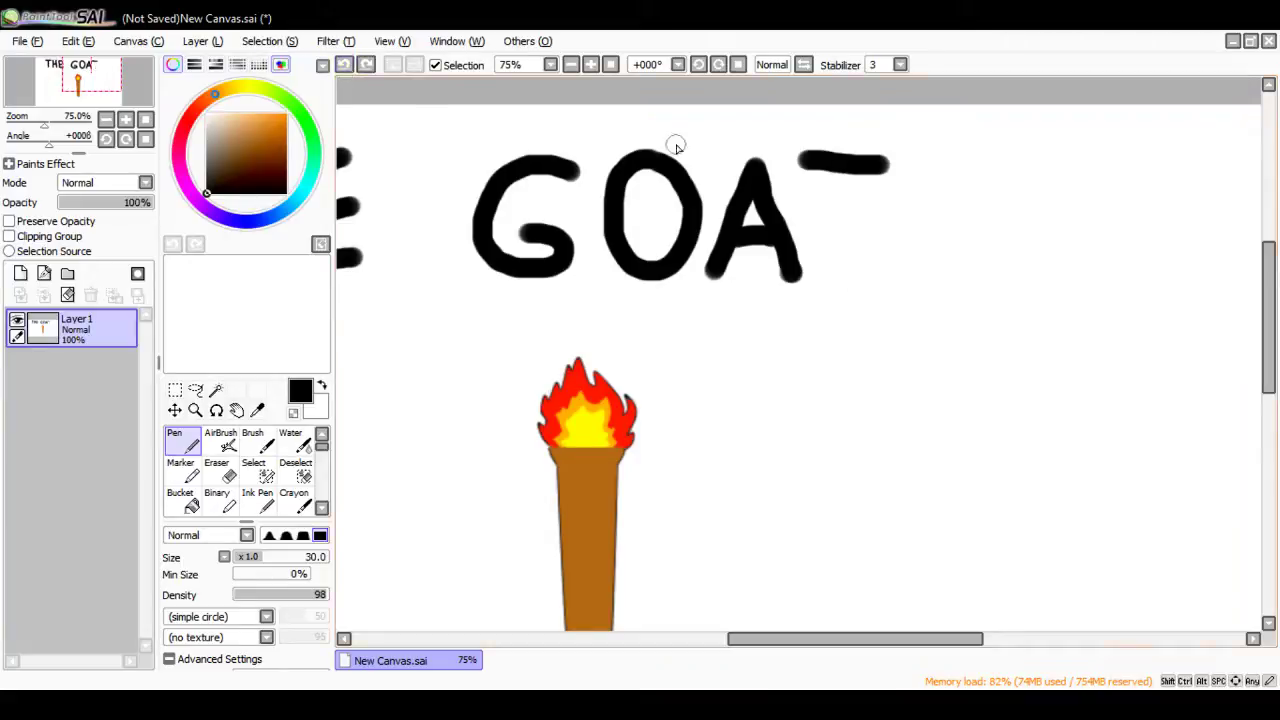
drag(845, 177, 852, 290)
Step: Try lettering a black T as the start of a third word after GOAT
drag(880, 640, 806, 600)
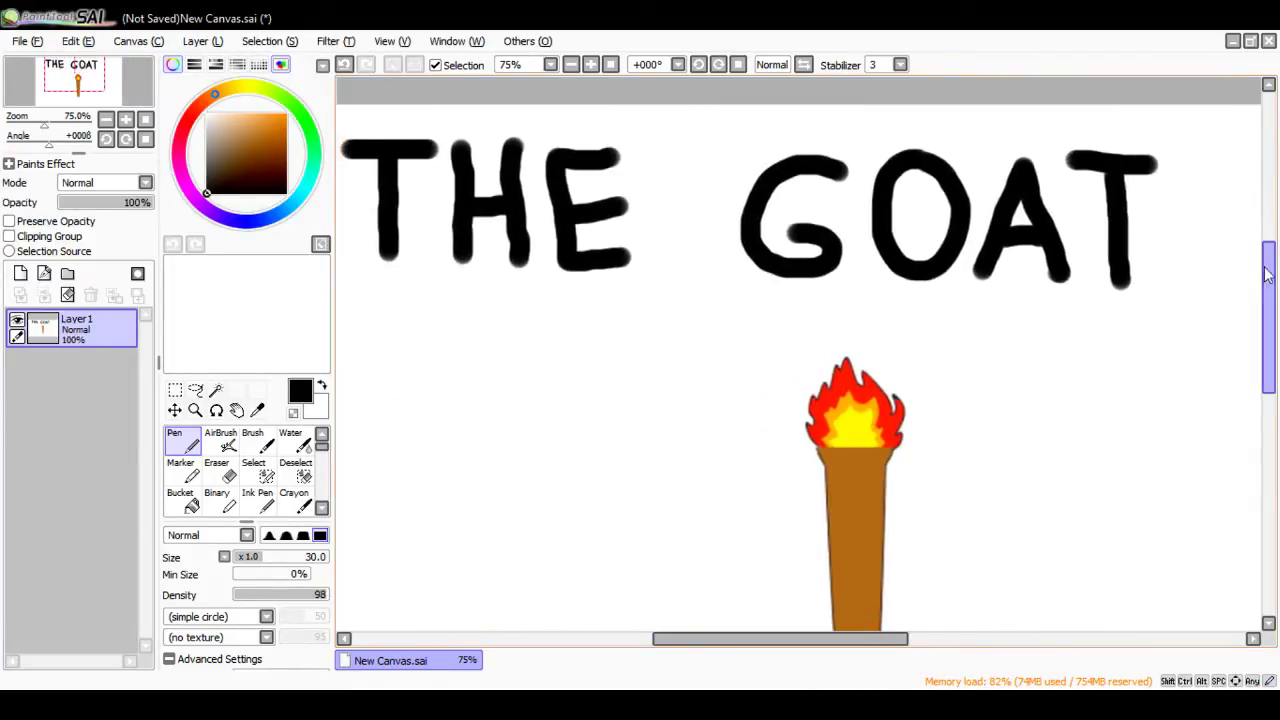
mouse_move(1266, 277)
mouse_down()
mouse_move(1262, 340)
mouse_move(1262, 300)
mouse_up()
scroll(884, 321, down, 2)
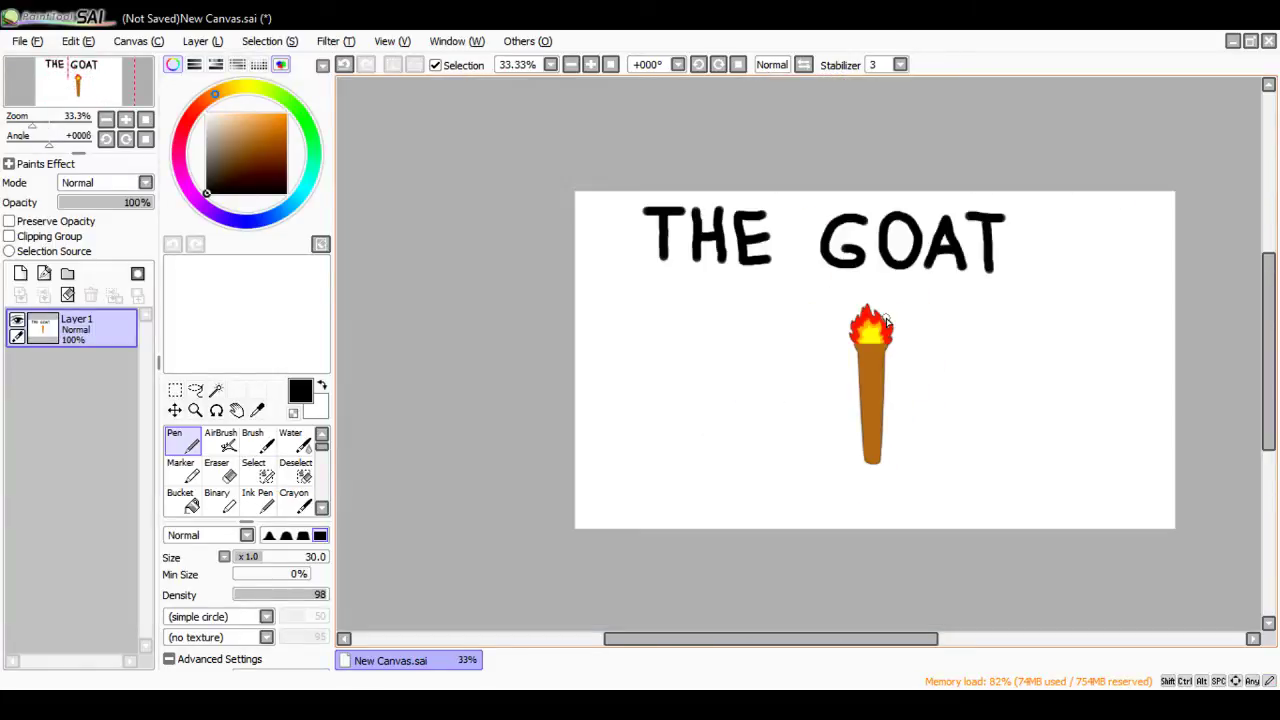
scroll(1030, 252, up, 3)
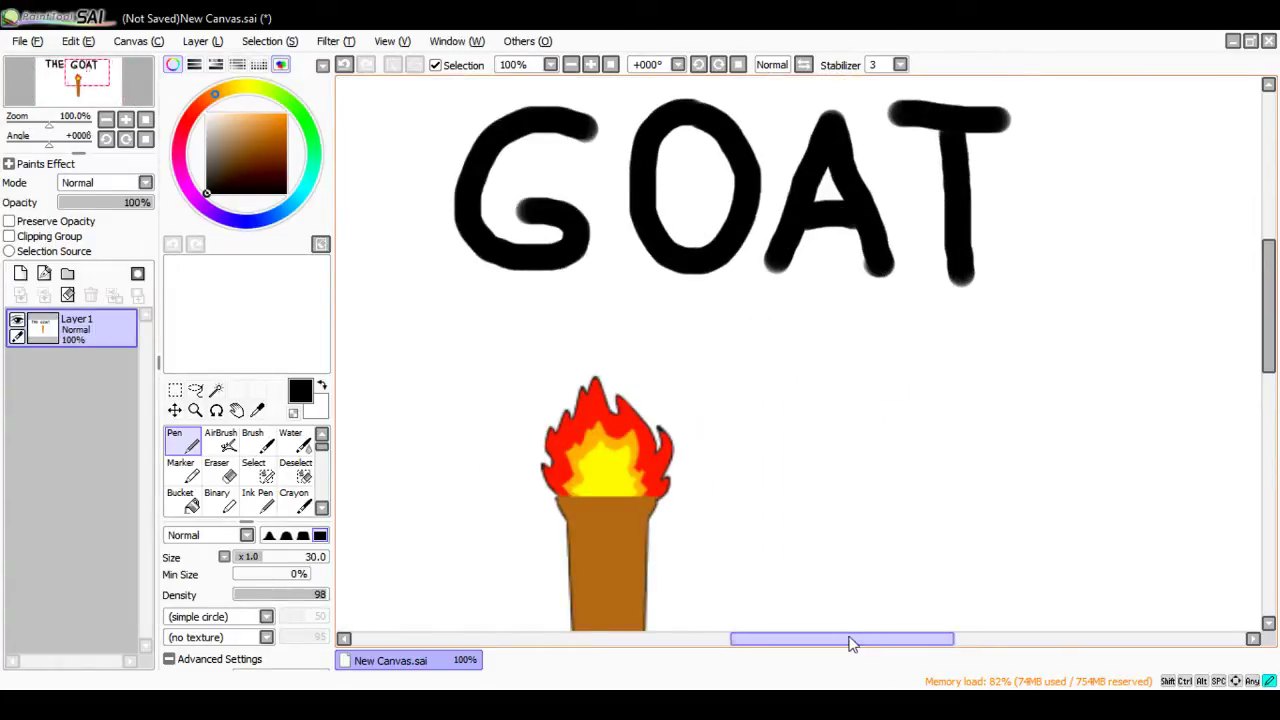
drag(851, 640, 937, 638)
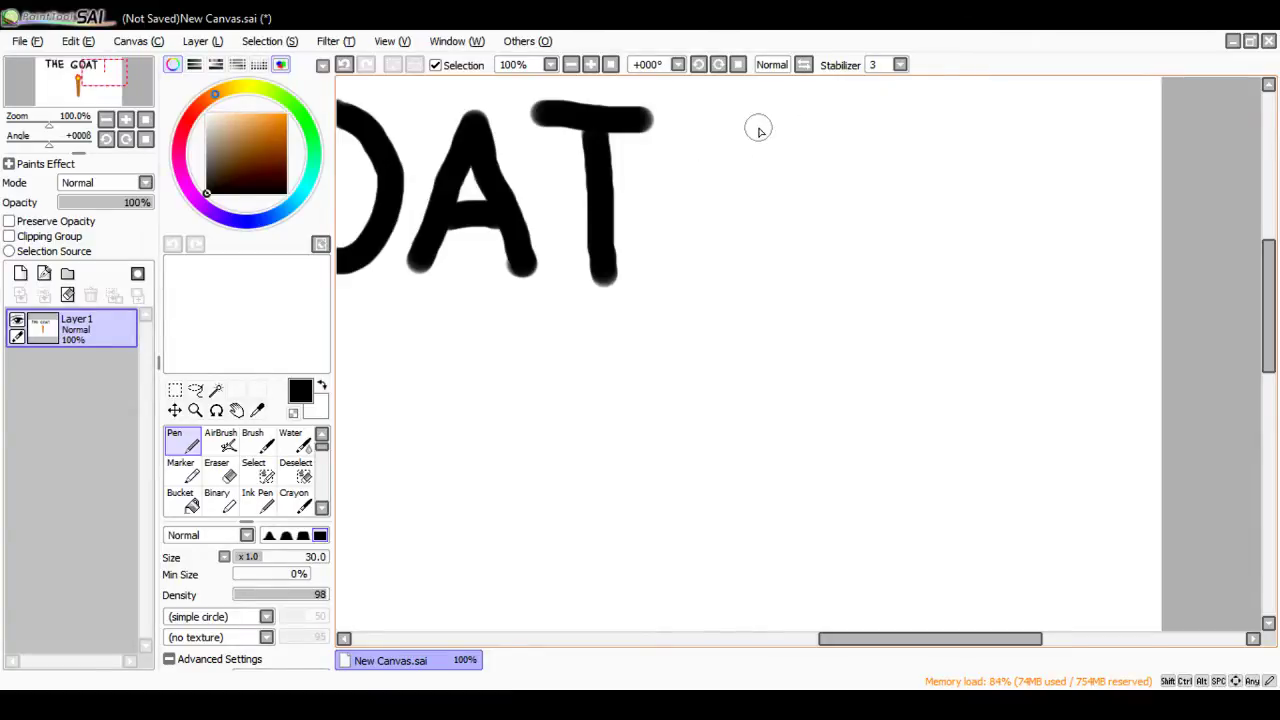
drag(731, 123, 833, 133)
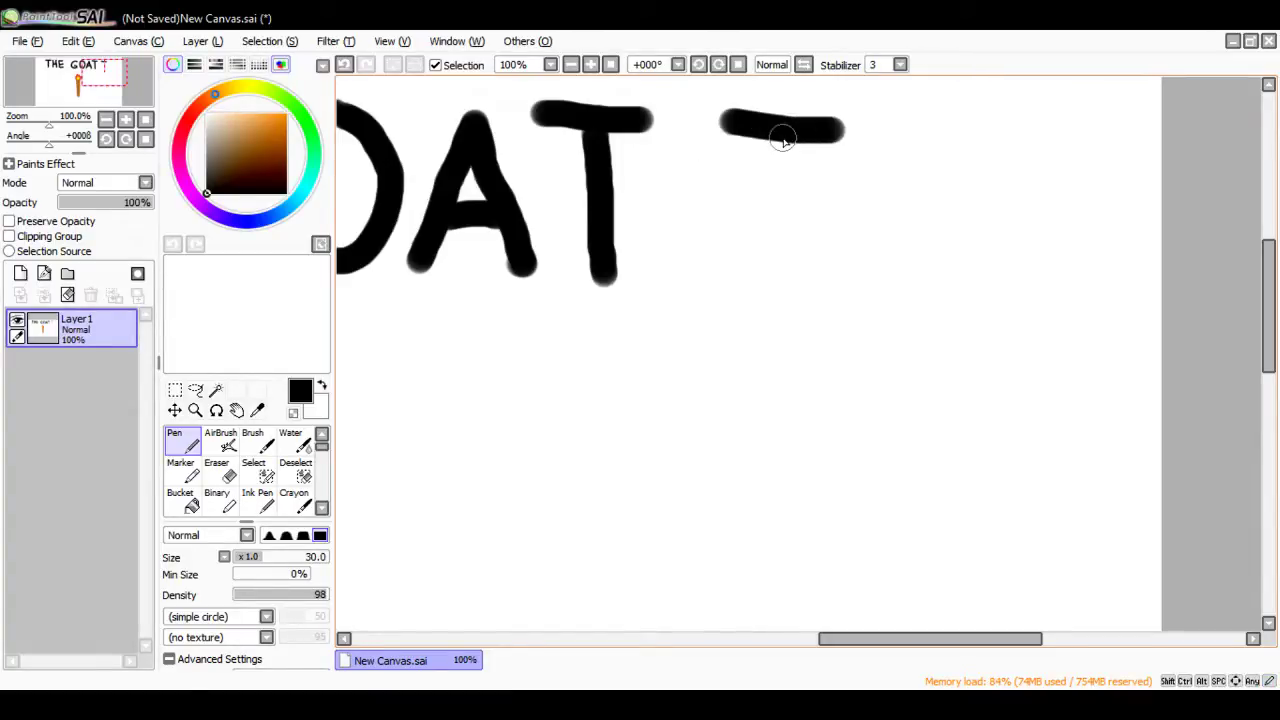
click(344, 65)
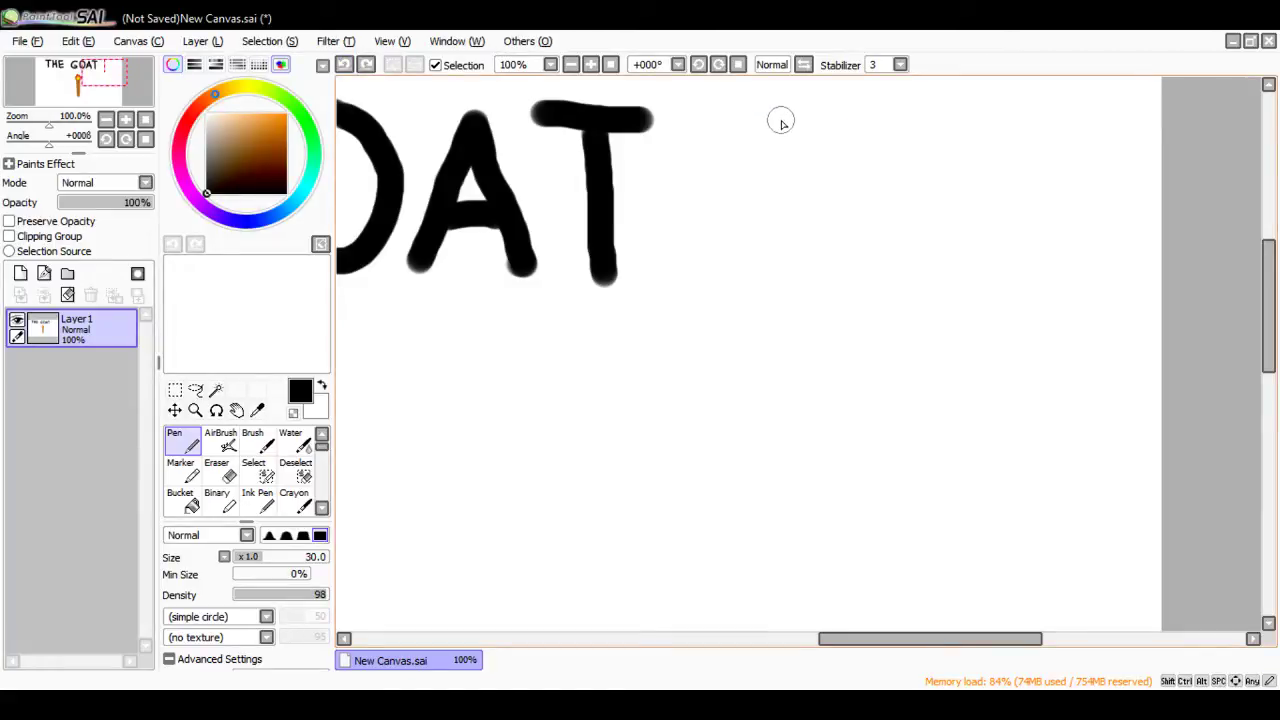
mouse_move(781, 122)
mouse_down()
mouse_move(868, 116)
mouse_move(828, 119)
mouse_move(832, 245)
mouse_up()
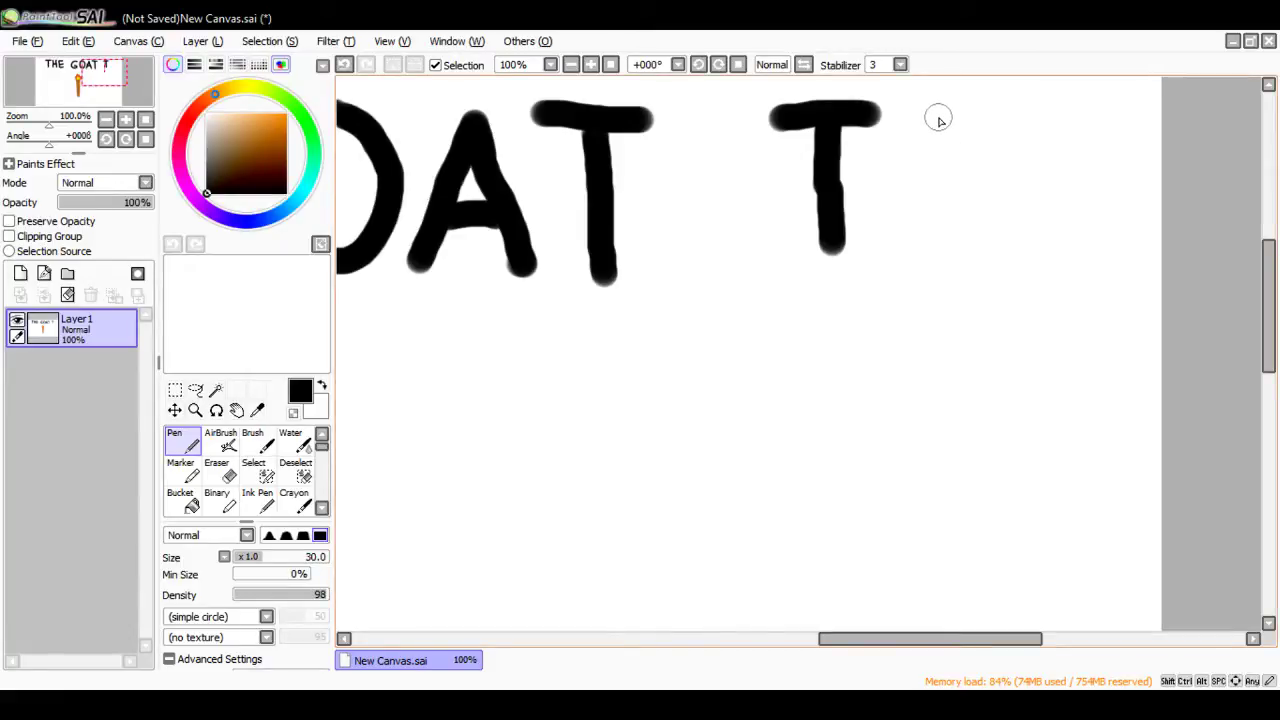
Step: Try drawing a tall black O beside the third word's T to spell TO
mouse_move(939, 121)
mouse_down()
mouse_move(898, 177)
mouse_move(908, 235)
mouse_move(925, 240)
mouse_move(952, 236)
mouse_move(984, 134)
mouse_up()
key(ctrl+z)
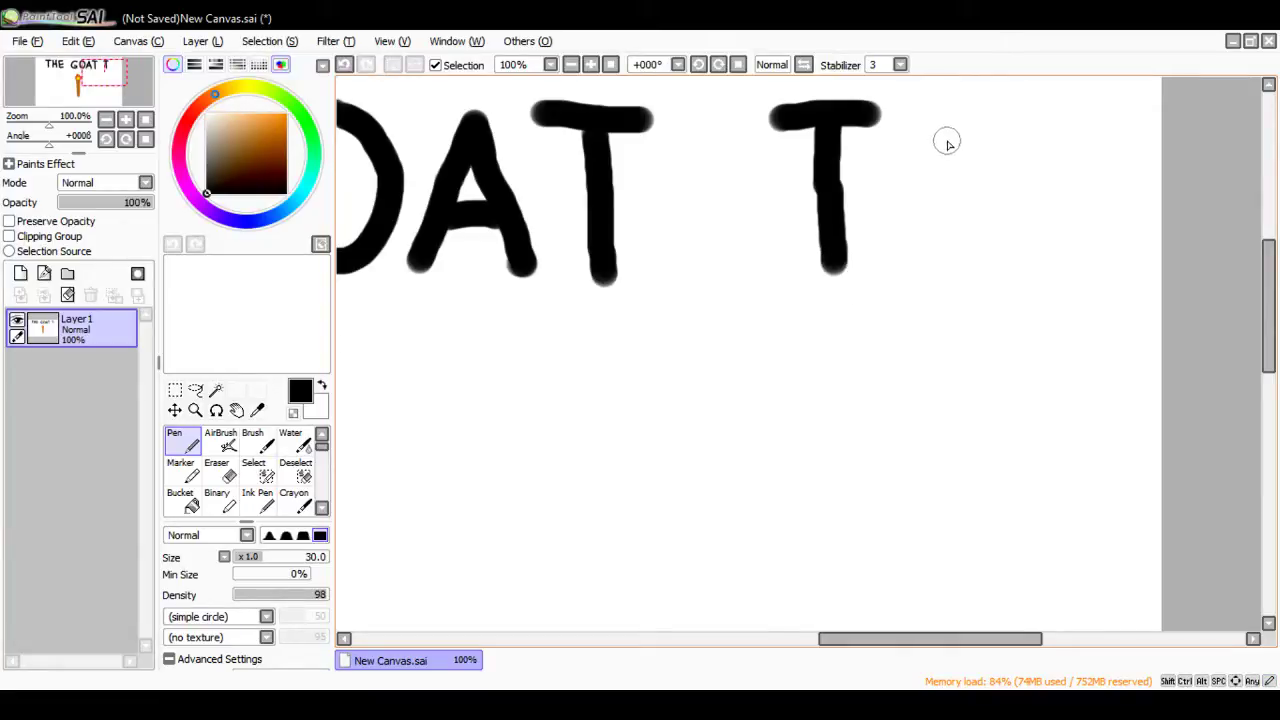
mouse_move(940, 118)
mouse_down()
mouse_move(902, 180)
mouse_move(956, 286)
mouse_up()
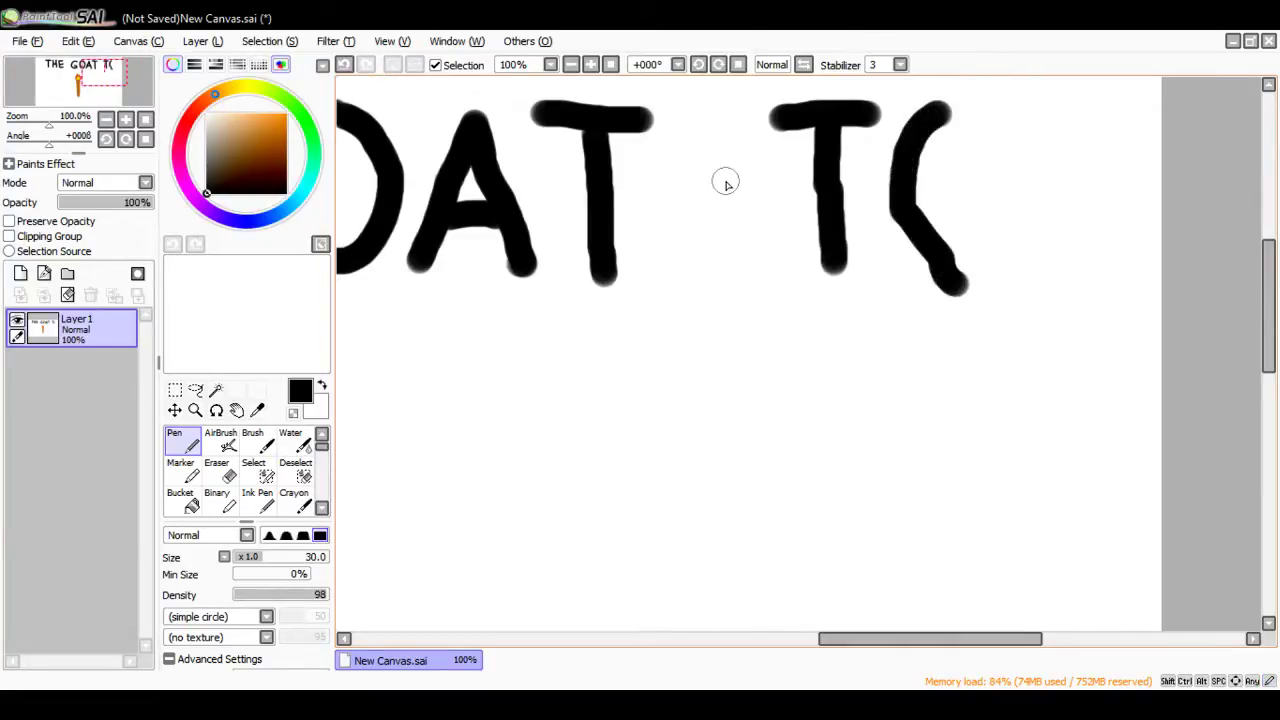
click(345, 66)
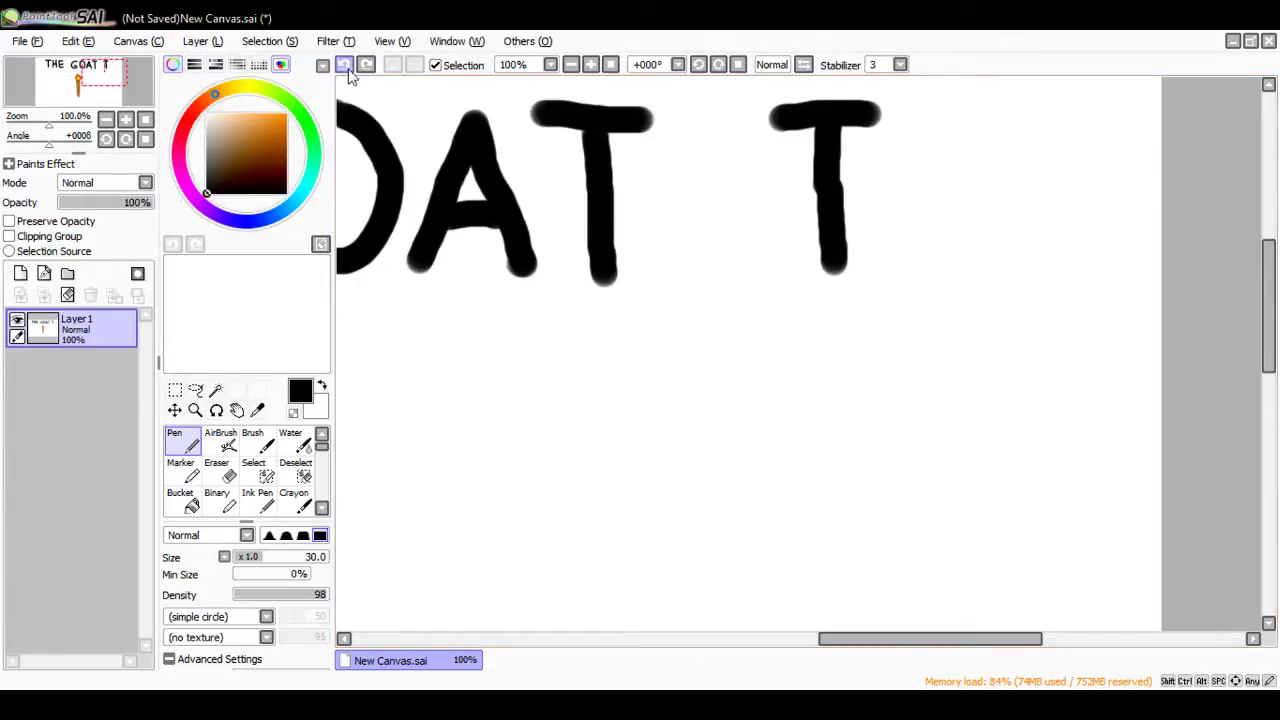
mouse_move(938, 127)
mouse_down()
mouse_move(905, 163)
mouse_move(903, 262)
mouse_move(951, 256)
mouse_move(968, 225)
mouse_move(962, 163)
mouse_move(935, 114)
mouse_move(904, 153)
mouse_move(947, 226)
mouse_up()
click(344, 66)
click(344, 65)
drag(981, 645, 1015, 645)
mouse_move(822, 100)
mouse_down()
mouse_move(780, 134)
mouse_move(775, 212)
mouse_move(810, 238)
mouse_up()
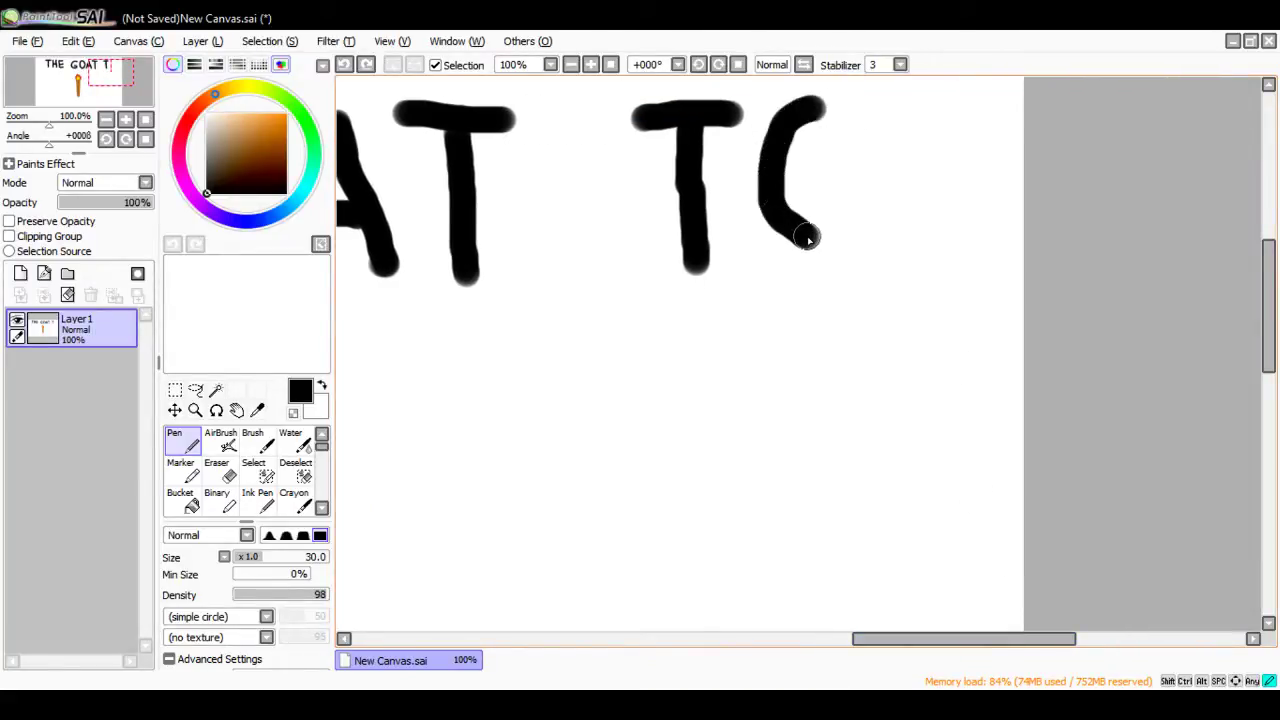
click(344, 65)
mouse_move(800, 120)
mouse_down()
mouse_move(768, 203)
mouse_move(800, 276)
mouse_move(835, 270)
mouse_move(851, 228)
mouse_move(849, 156)
mouse_move(812, 118)
mouse_up()
Step: Undo the strokes of the word TO, keeping only THE GOAT above the torch
scroll(749, 451, up, 2)
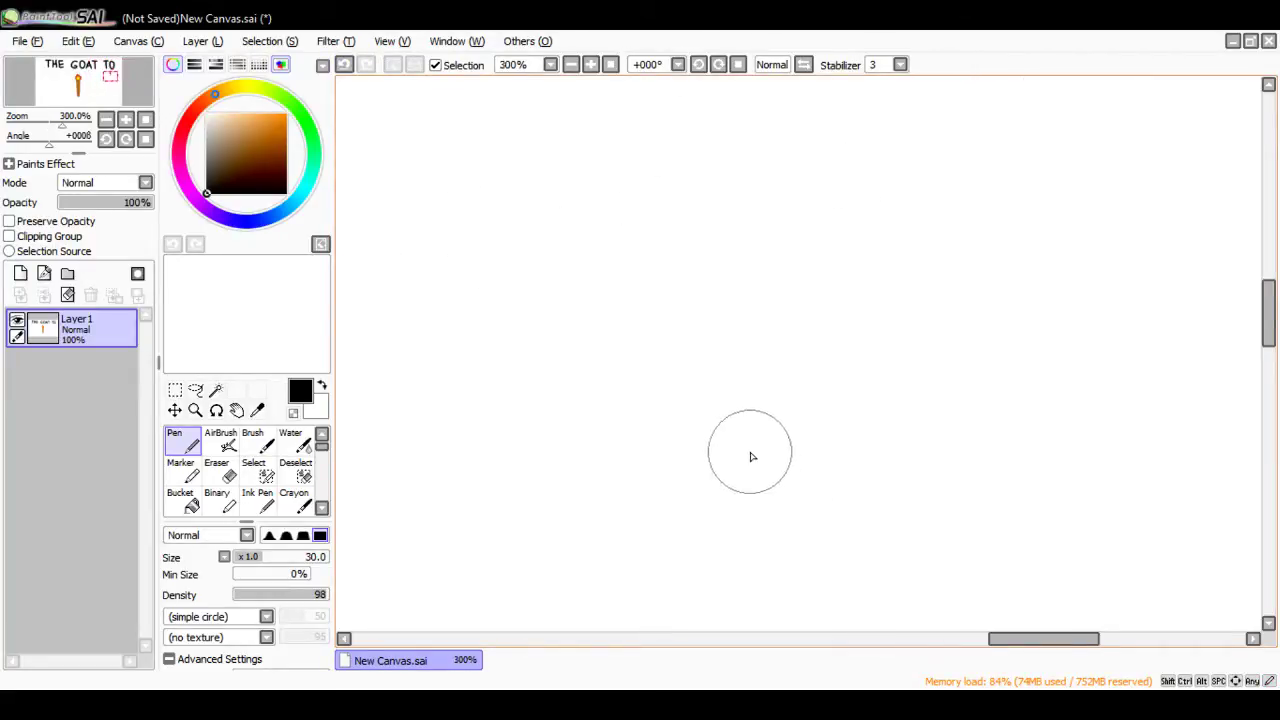
scroll(749, 451, down, 3)
drag(880, 640, 766, 606)
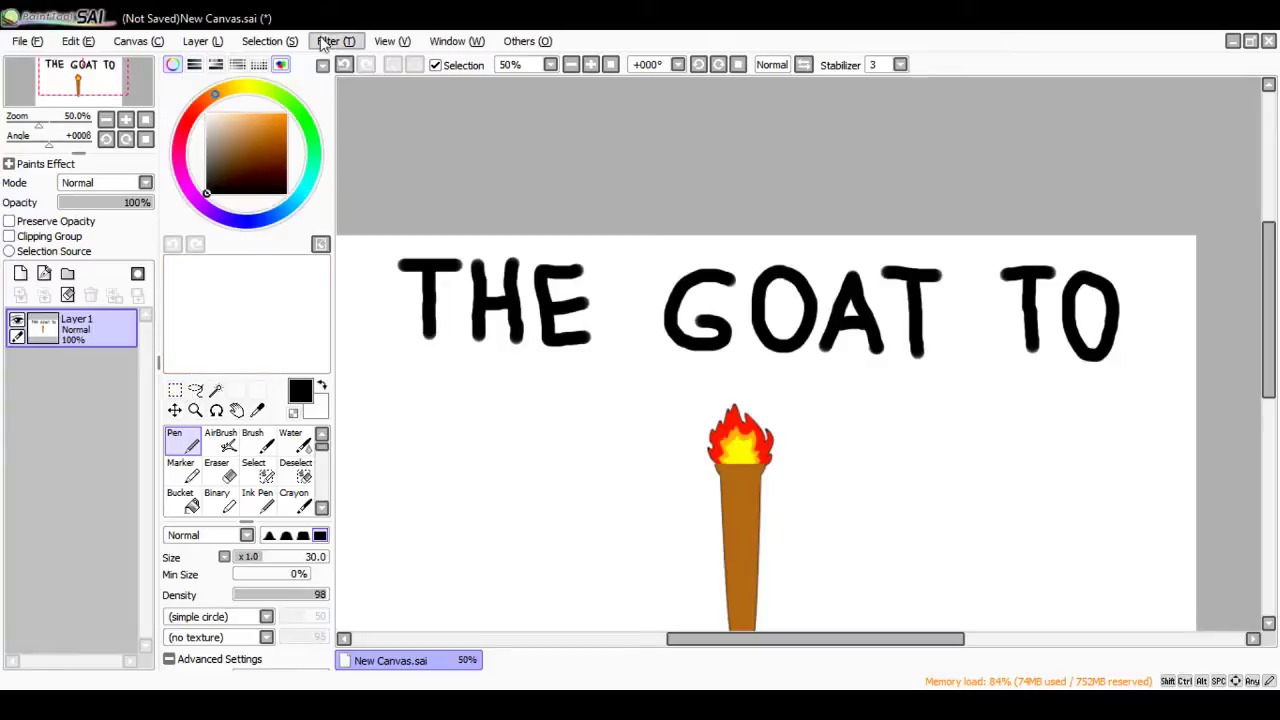
click(343, 64)
click(343, 64)
click(343, 64)
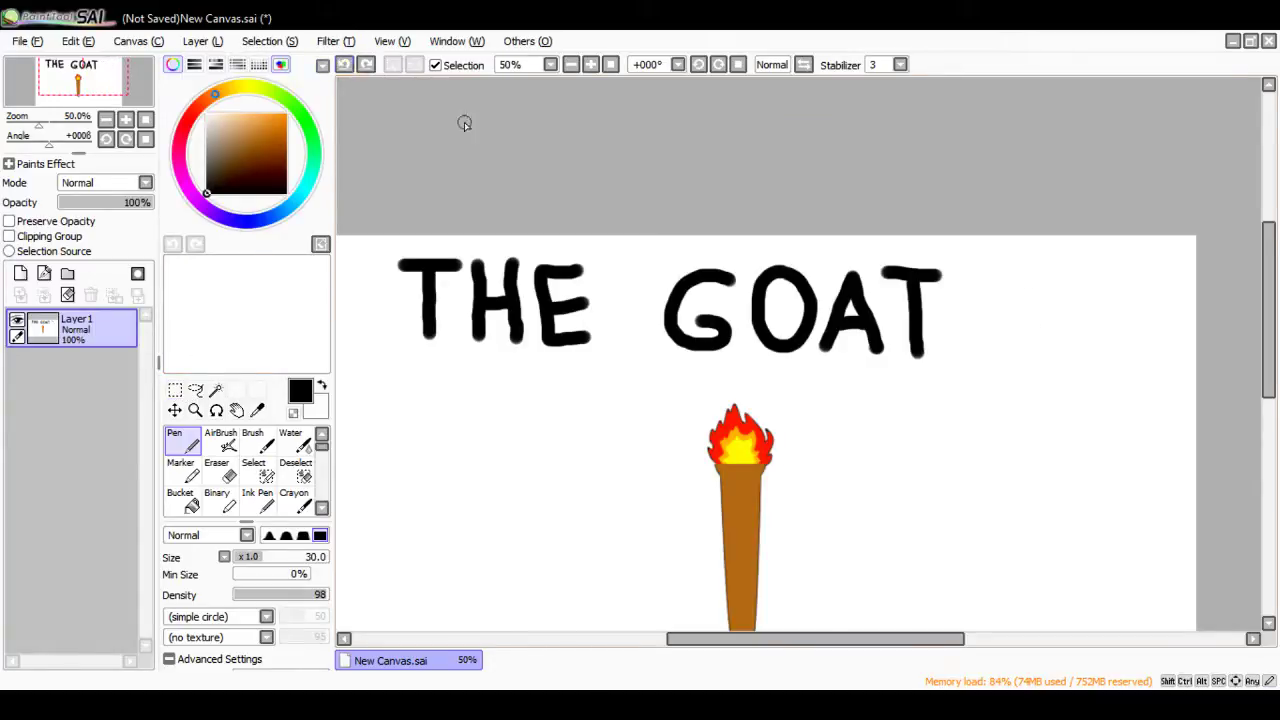
Step: Draw a black T in the blank canvas area to the right of the torch handle
scroll(608, 289, up, 2)
scroll(1148, 247, down, 4)
scroll(980, 331, down, 2)
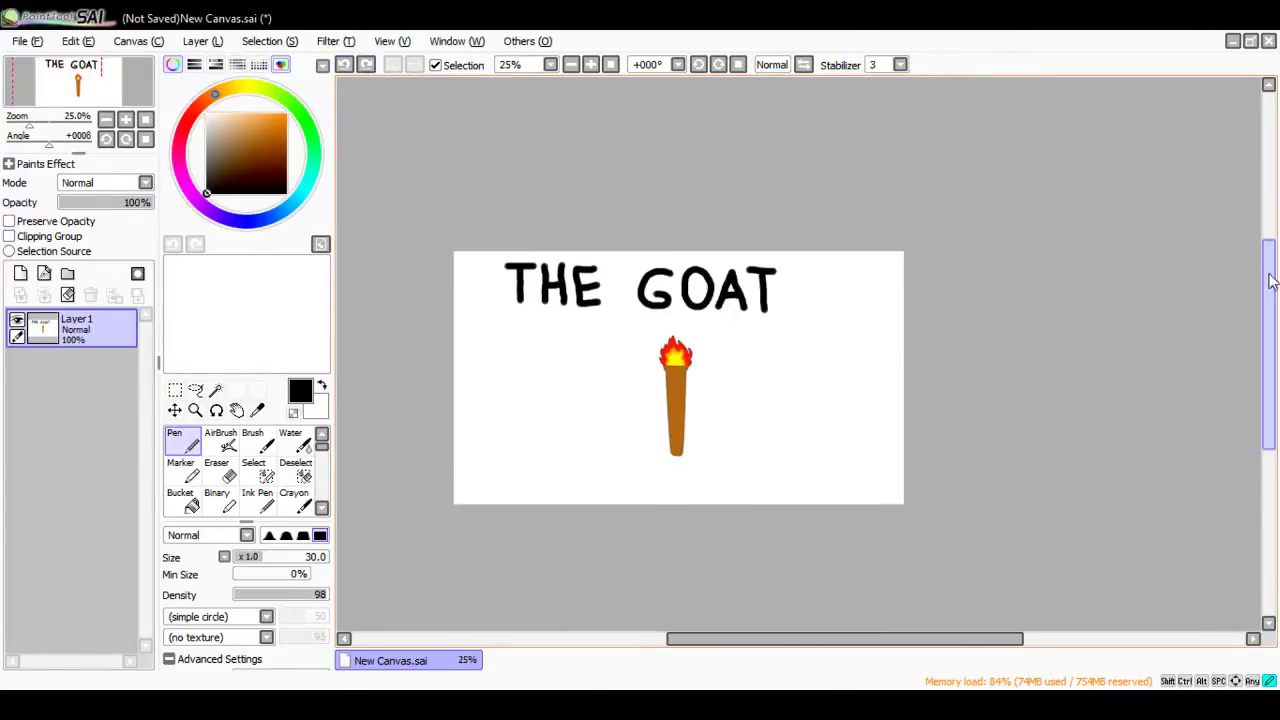
scroll(980, 331, down, 2)
scroll(727, 316, up, 4)
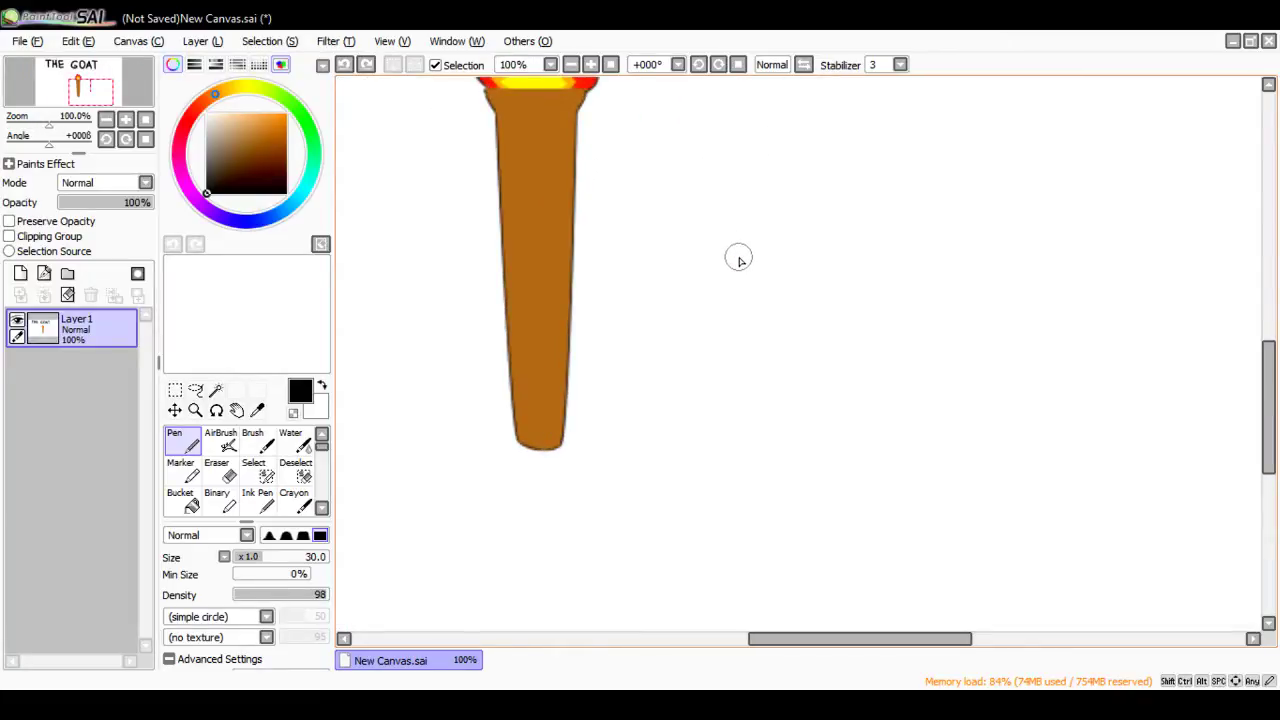
drag(785, 639, 837, 646)
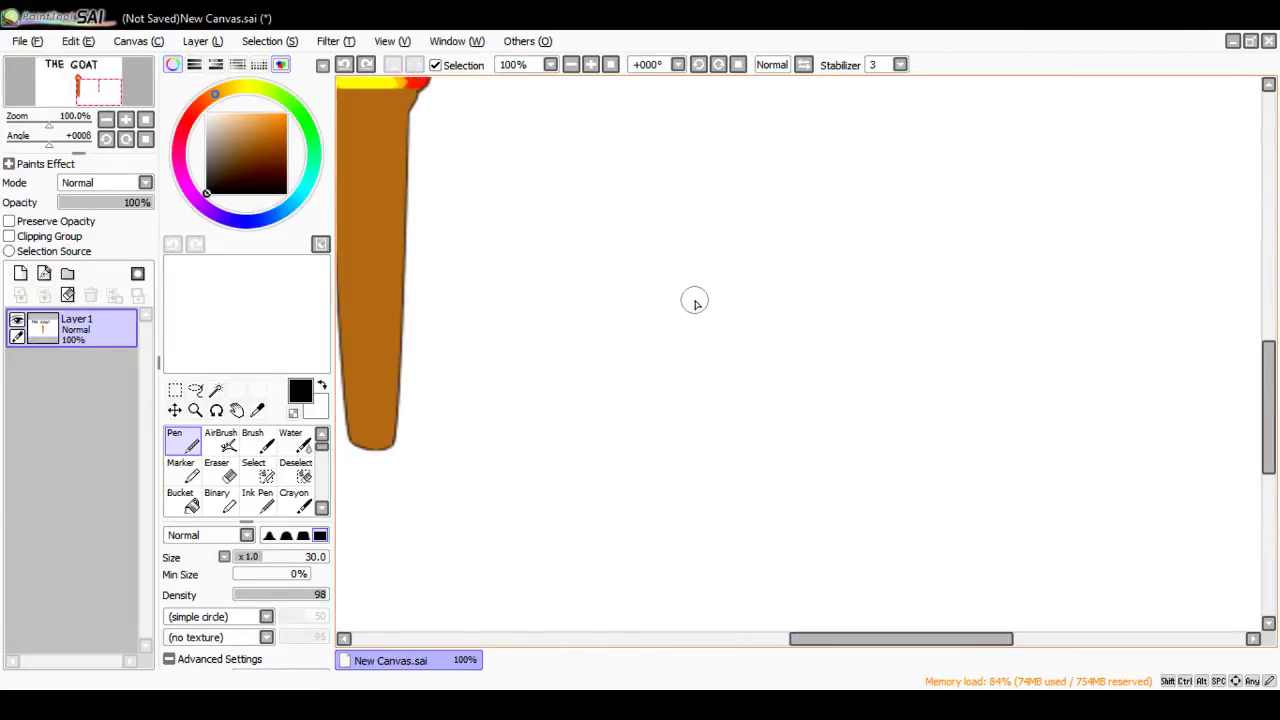
mouse_move(598, 240)
mouse_down()
mouse_move(717, 241)
mouse_move(656, 272)
mouse_move(658, 393)
mouse_up()
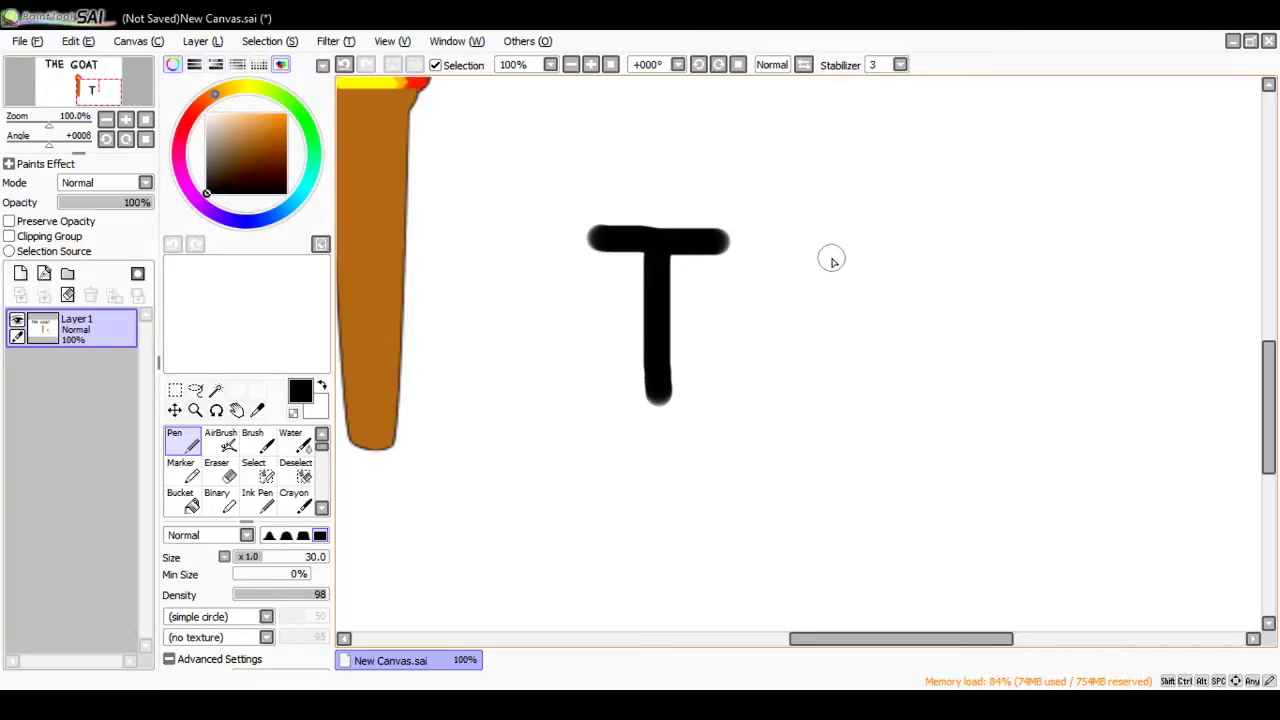
Step: Try drawing an O and a straight letter stem after the T beside the torch, then undo both
mouse_move(833, 256)
mouse_down()
mouse_move(800, 248)
mouse_move(732, 372)
mouse_move(815, 395)
mouse_move(860, 303)
mouse_move(840, 258)
mouse_move(786, 288)
mouse_move(812, 398)
mouse_move(856, 318)
mouse_move(840, 266)
mouse_move(818, 260)
mouse_up()
click(343, 64)
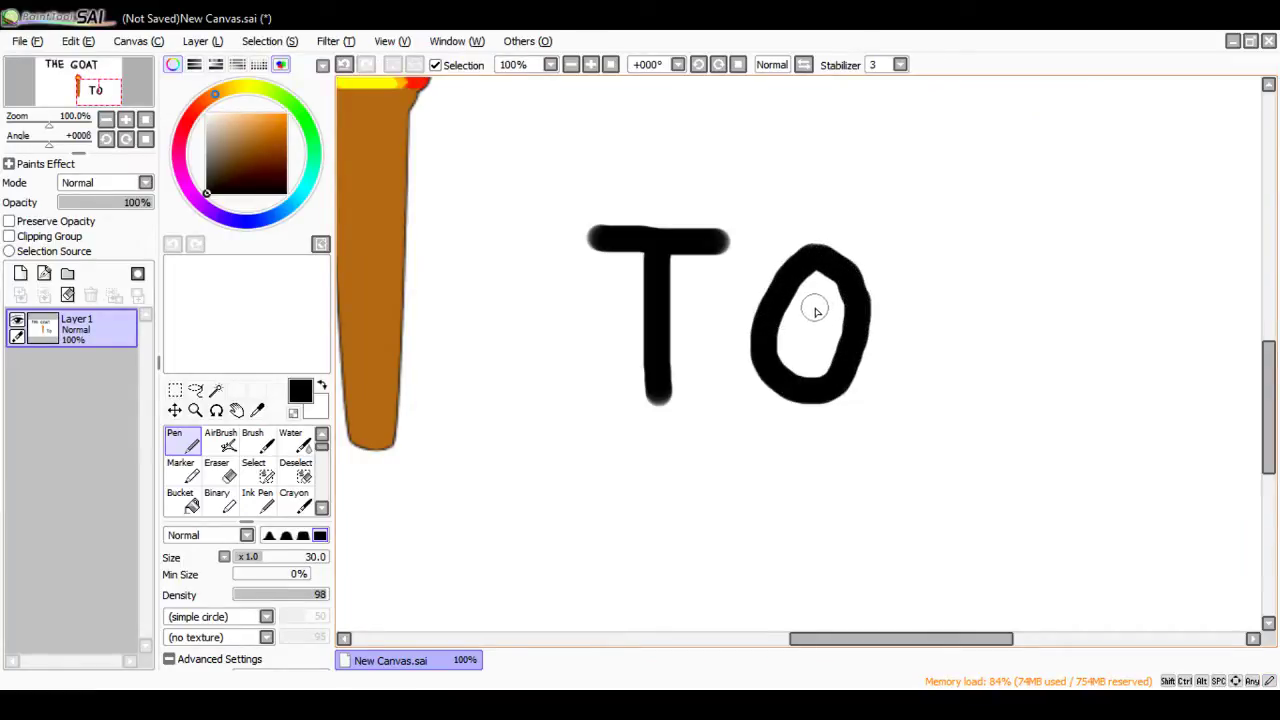
drag(886, 639, 911, 639)
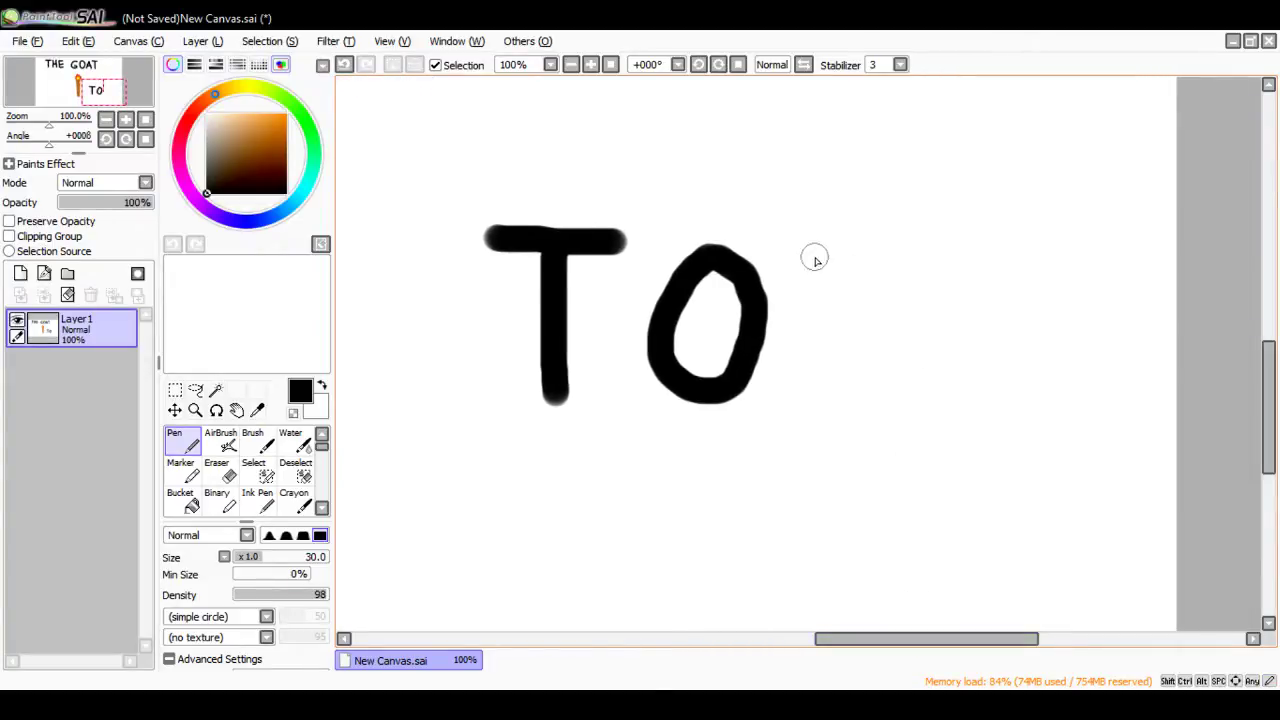
drag(801, 247, 805, 398)
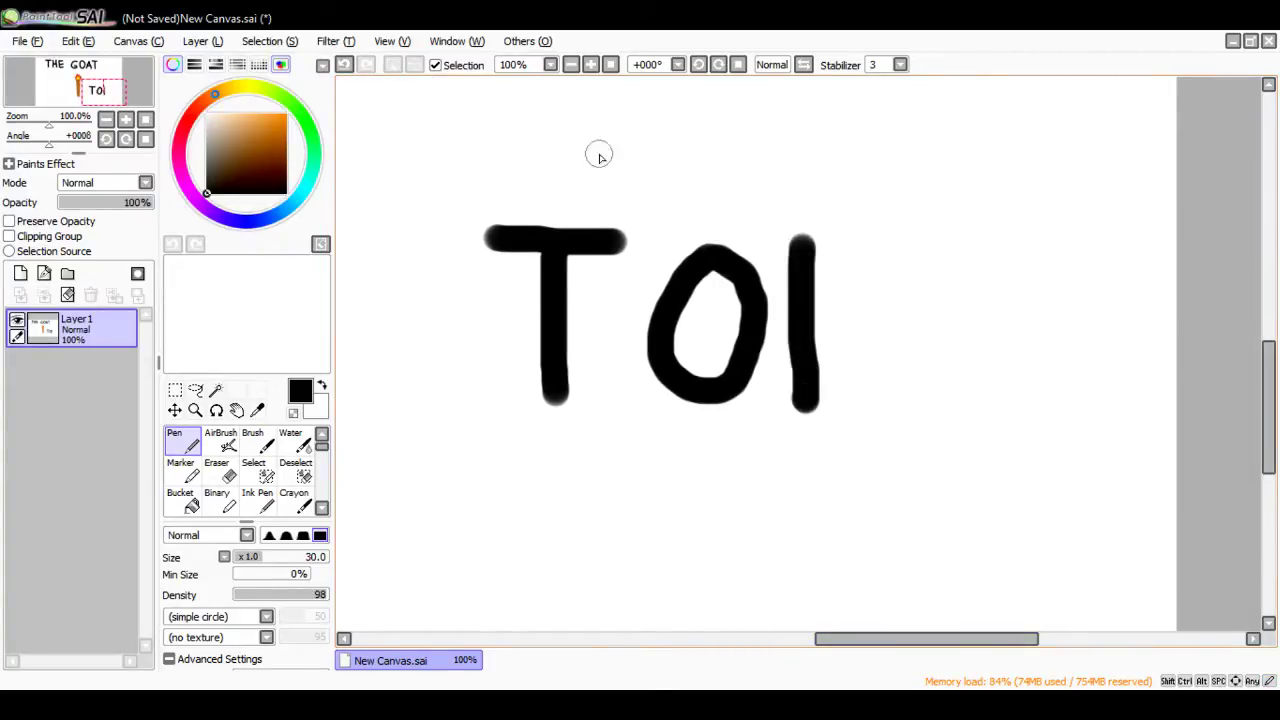
click(345, 64)
click(345, 64)
Step: Draw a tall black O and an R after the T to spell TOR
mouse_move(684, 238)
mouse_down()
mouse_move(649, 312)
mouse_move(668, 368)
mouse_move(698, 372)
mouse_move(717, 354)
mouse_move(740, 314)
mouse_move(727, 268)
mouse_move(681, 248)
mouse_move(650, 295)
mouse_move(678, 385)
mouse_move(718, 403)
mouse_move(747, 362)
mouse_move(750, 308)
mouse_move(738, 270)
mouse_move(692, 247)
mouse_up()
click(345, 64)
drag(788, 245, 788, 410)
mouse_move(794, 322)
mouse_down()
mouse_move(832, 303)
mouse_move(841, 273)
mouse_move(778, 240)
mouse_up()
drag(794, 323, 856, 416)
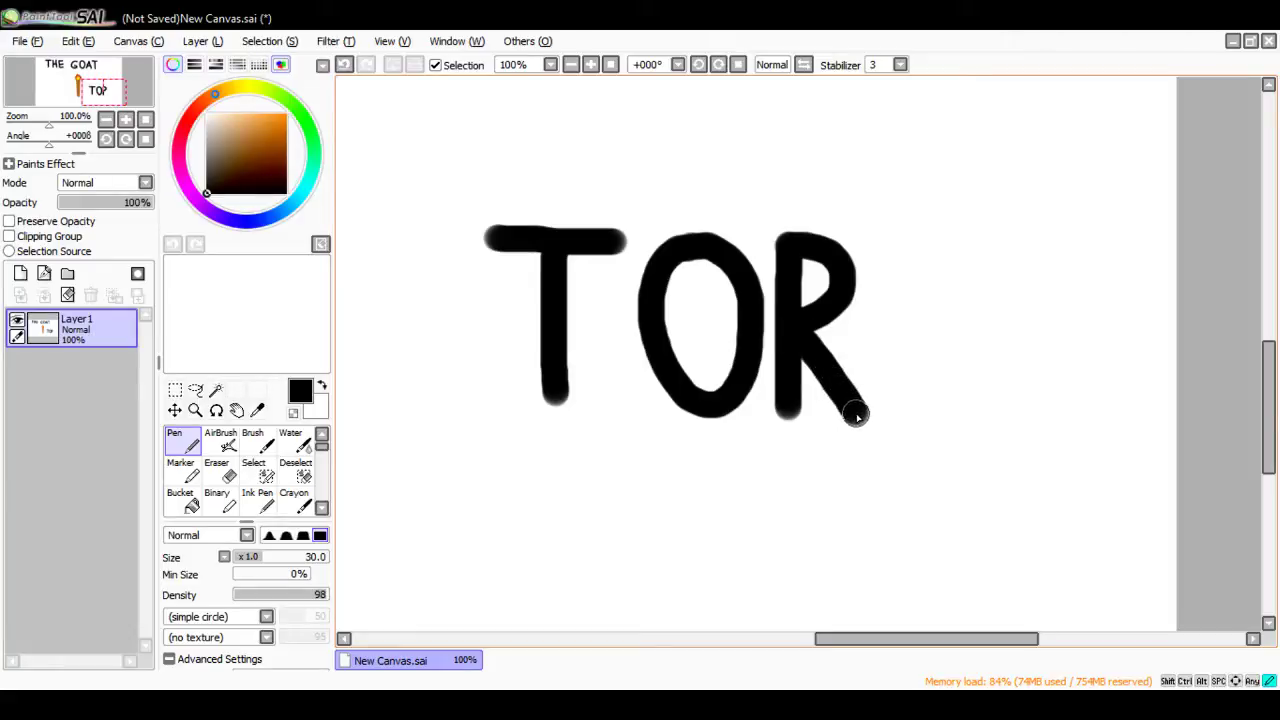
Step: Draw a black C and H after TOR to complete the word TORCH, redrawing the H's first stem
mouse_move(955, 250)
mouse_down()
mouse_move(903, 306)
mouse_move(907, 371)
mouse_move(982, 410)
mouse_up()
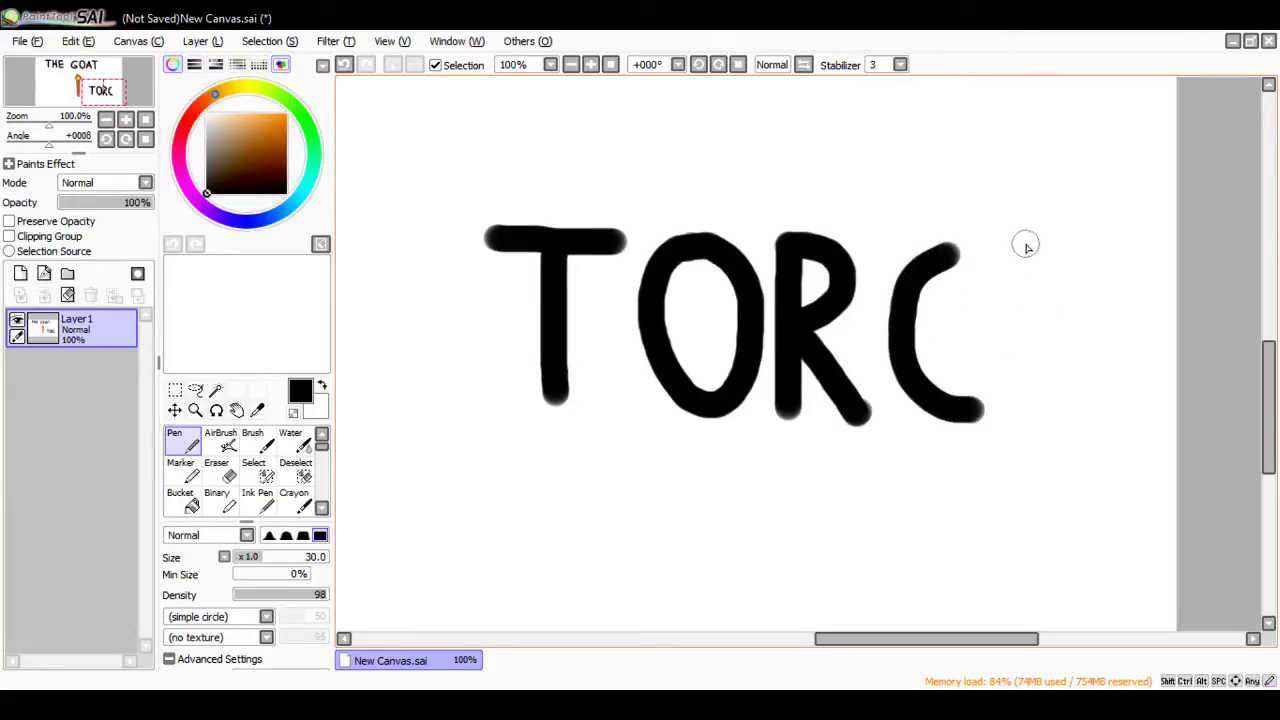
drag(1025, 242, 1035, 392)
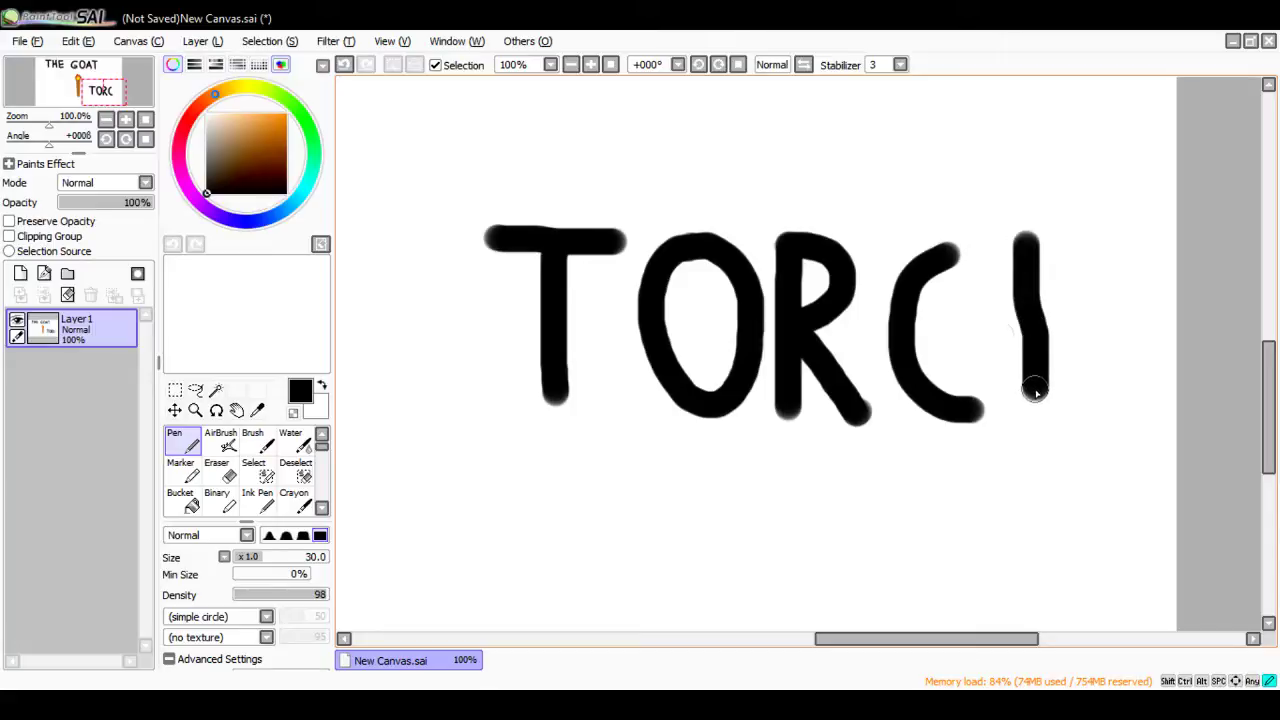
click(348, 66)
drag(1011, 250, 1019, 422)
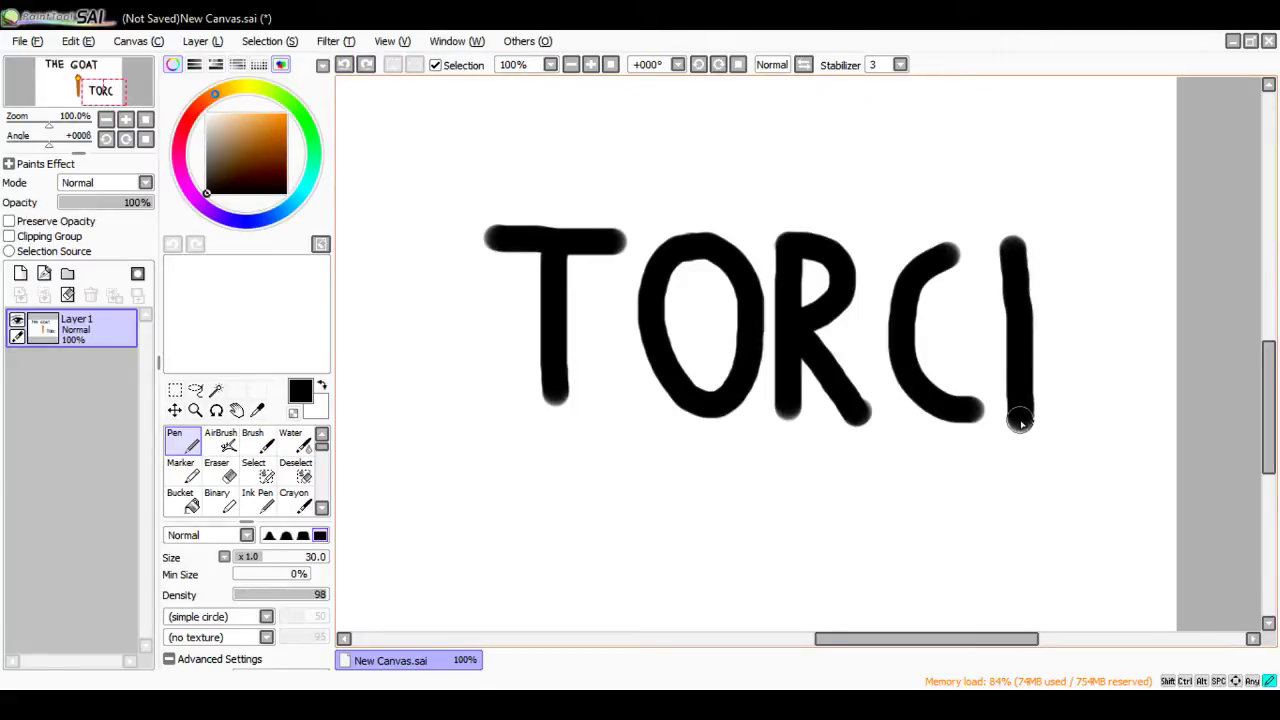
drag(1022, 333, 1095, 333)
drag(1101, 250, 1120, 425)
Step: Select the words THE GOAT with a rectangle and move them toward the canvas's left edge
scroll(626, 220, down, 5)
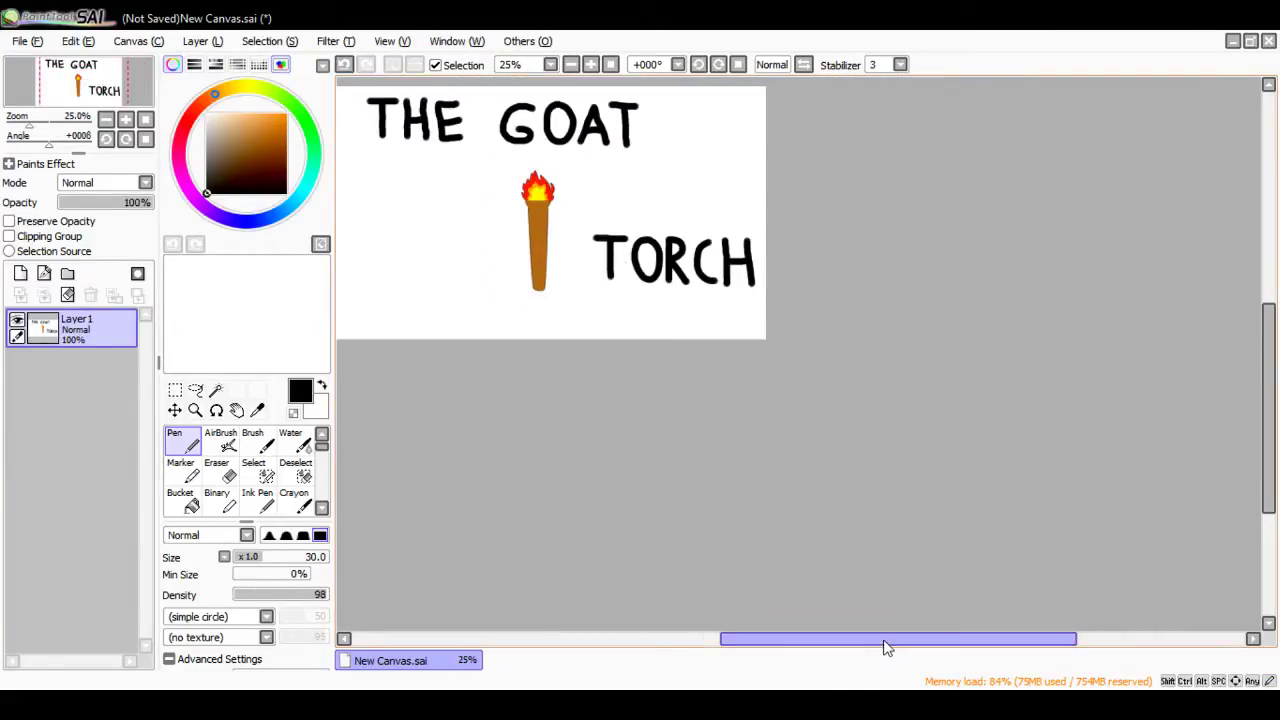
drag(884, 641, 826, 641)
drag(1265, 357, 1265, 320)
scroll(563, 240, up, 1)
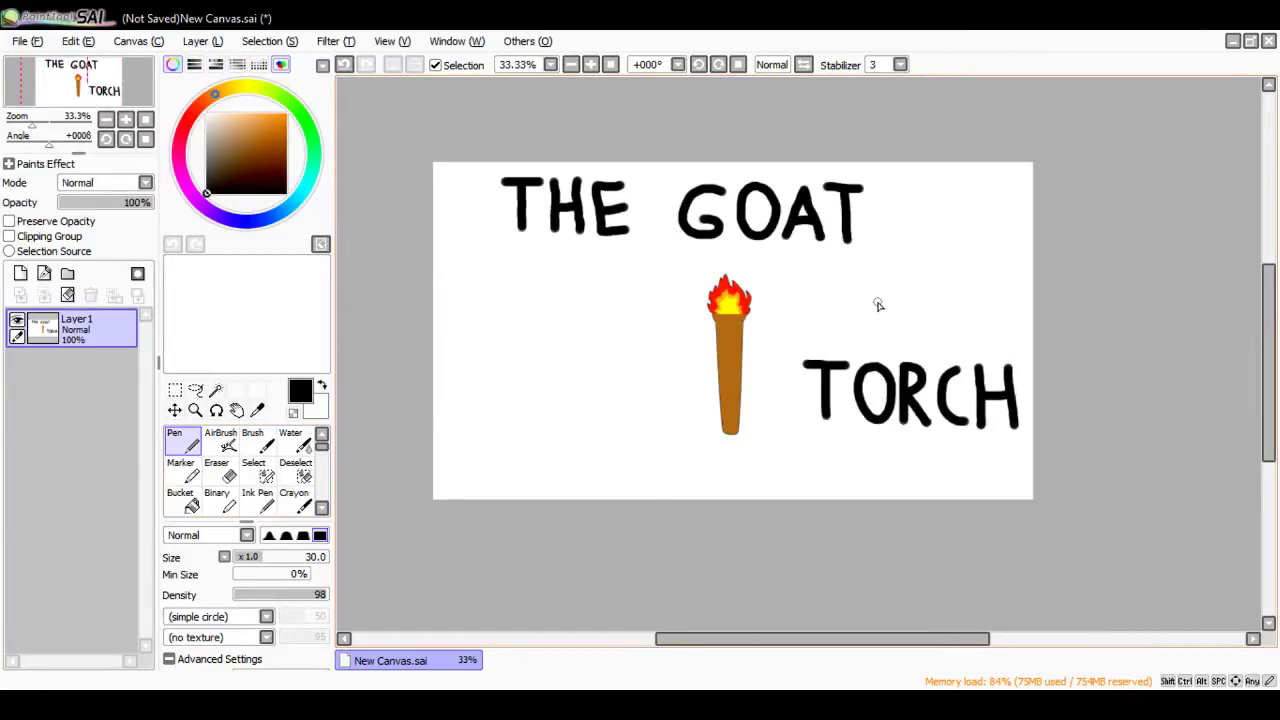
click(175, 391)
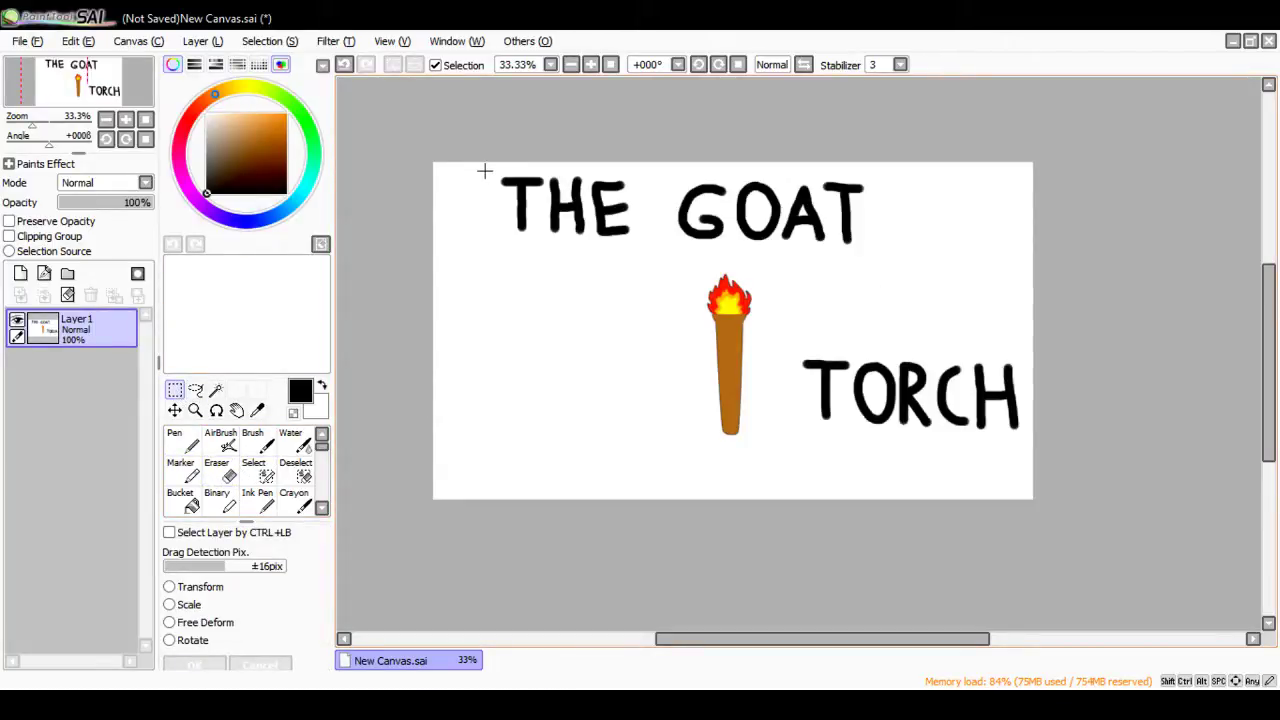
drag(484, 171, 875, 258)
drag(808, 209, 748, 241)
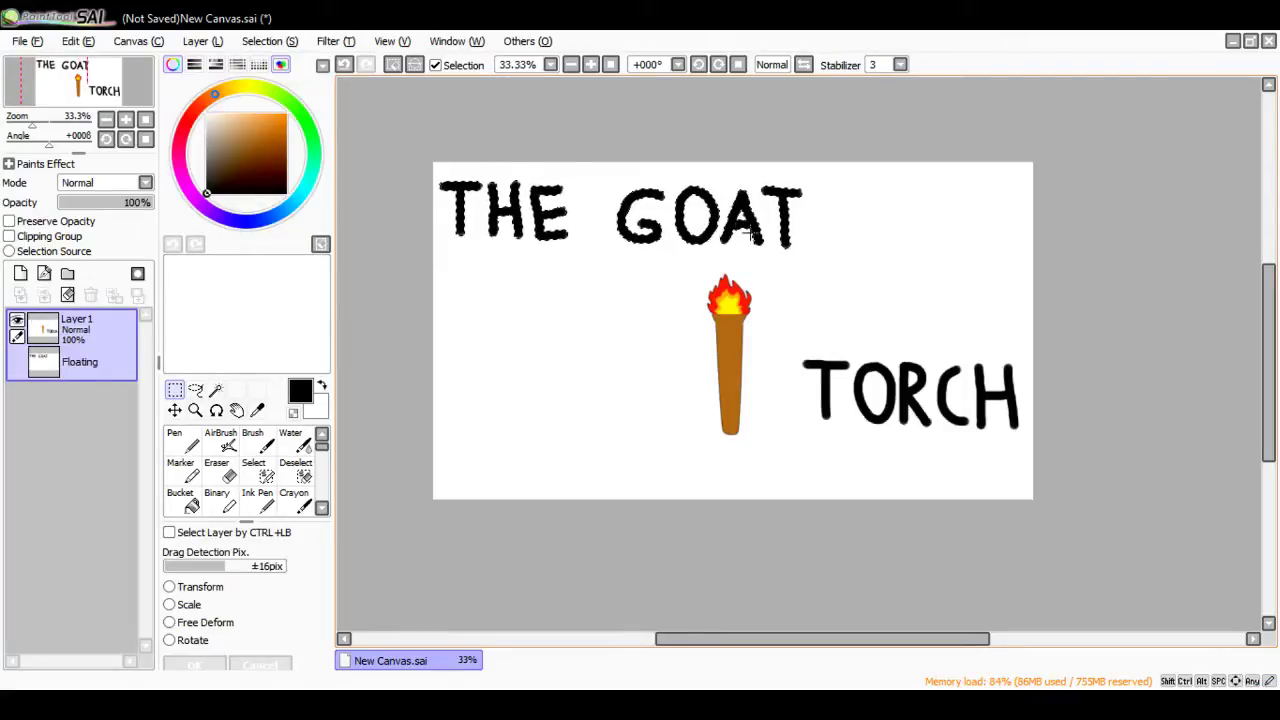
click(788, 336)
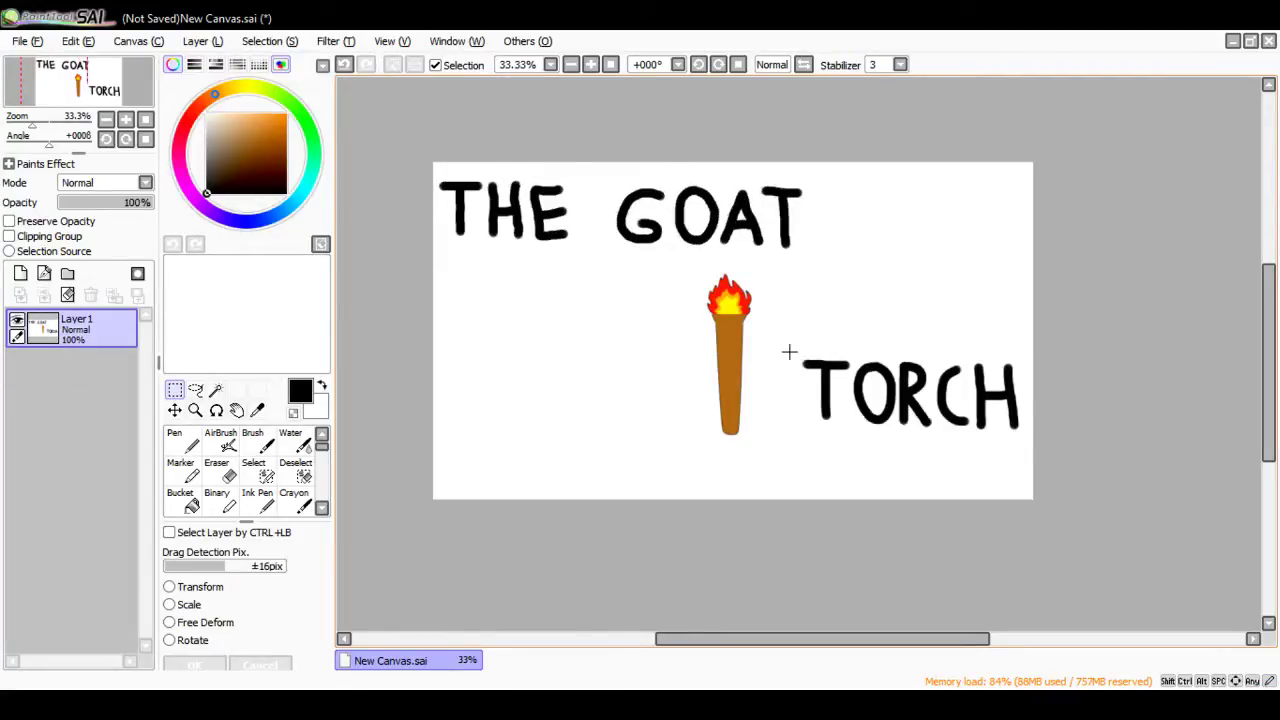
Step: Try moving the word TORCH up beside GOAT, then undo the move
drag(789, 352, 1040, 455)
drag(959, 393, 981, 231)
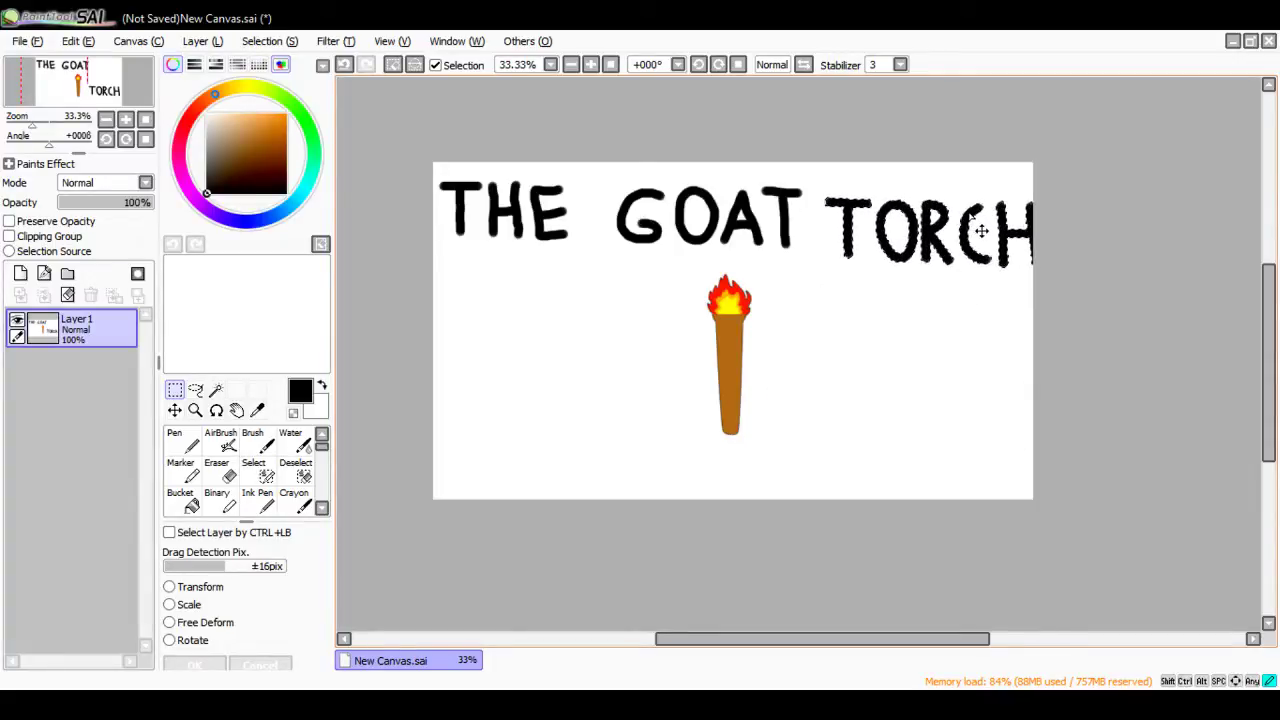
key(ctrl+z)
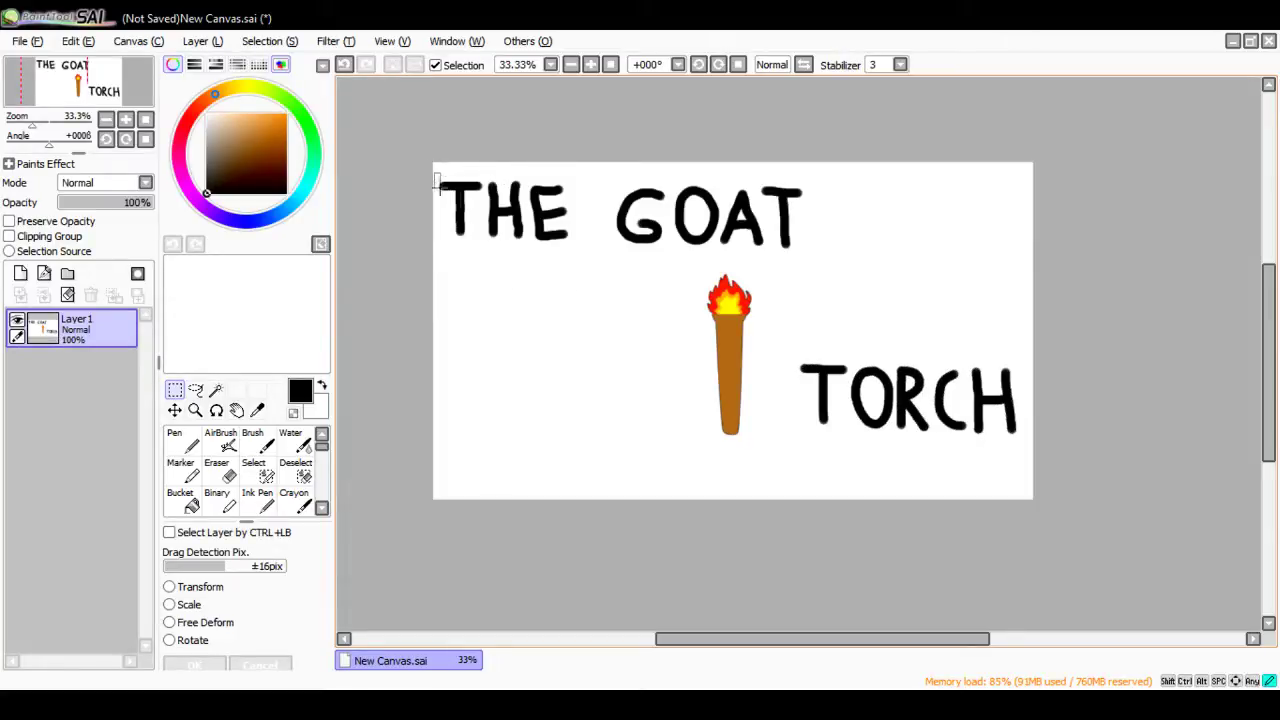
Step: Nudge THE GOAT against the canvas's left edge and move TORCH up into line after it
drag(435, 176, 806, 262)
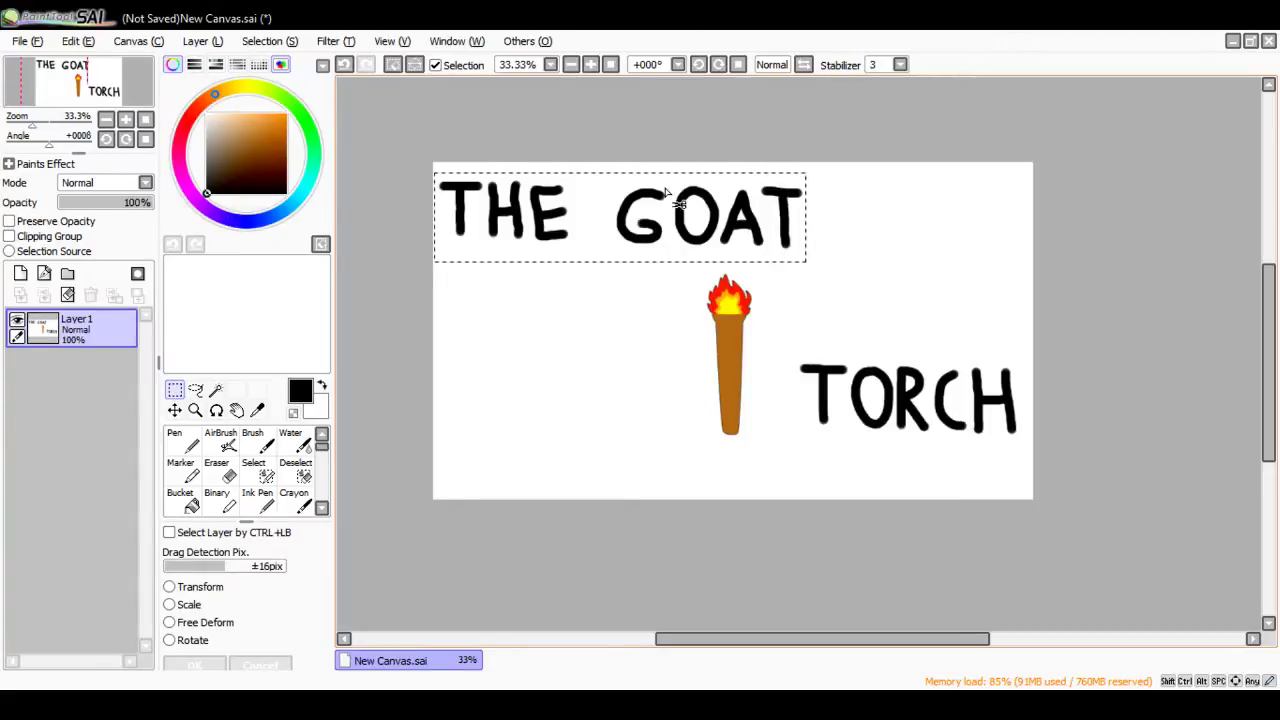
mouse_move(651, 195)
mouse_down()
mouse_move(628, 205)
mouse_move(659, 187)
mouse_up()
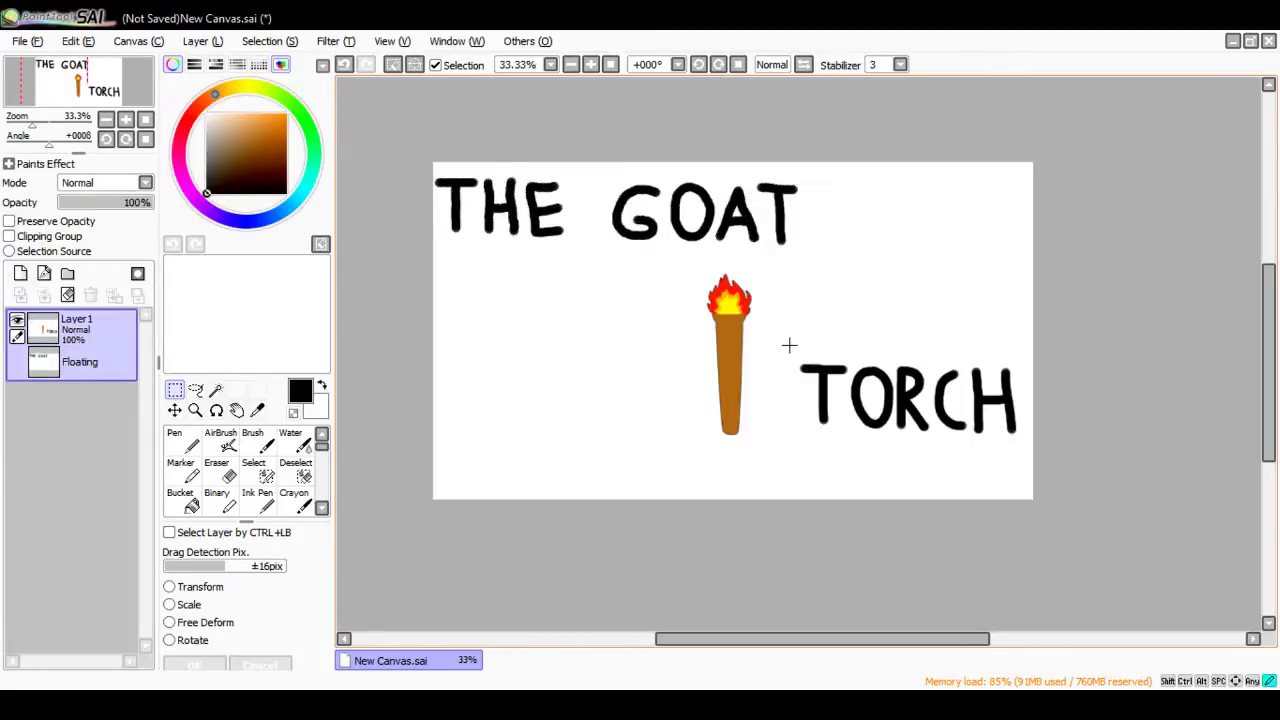
drag(779, 349, 1025, 441)
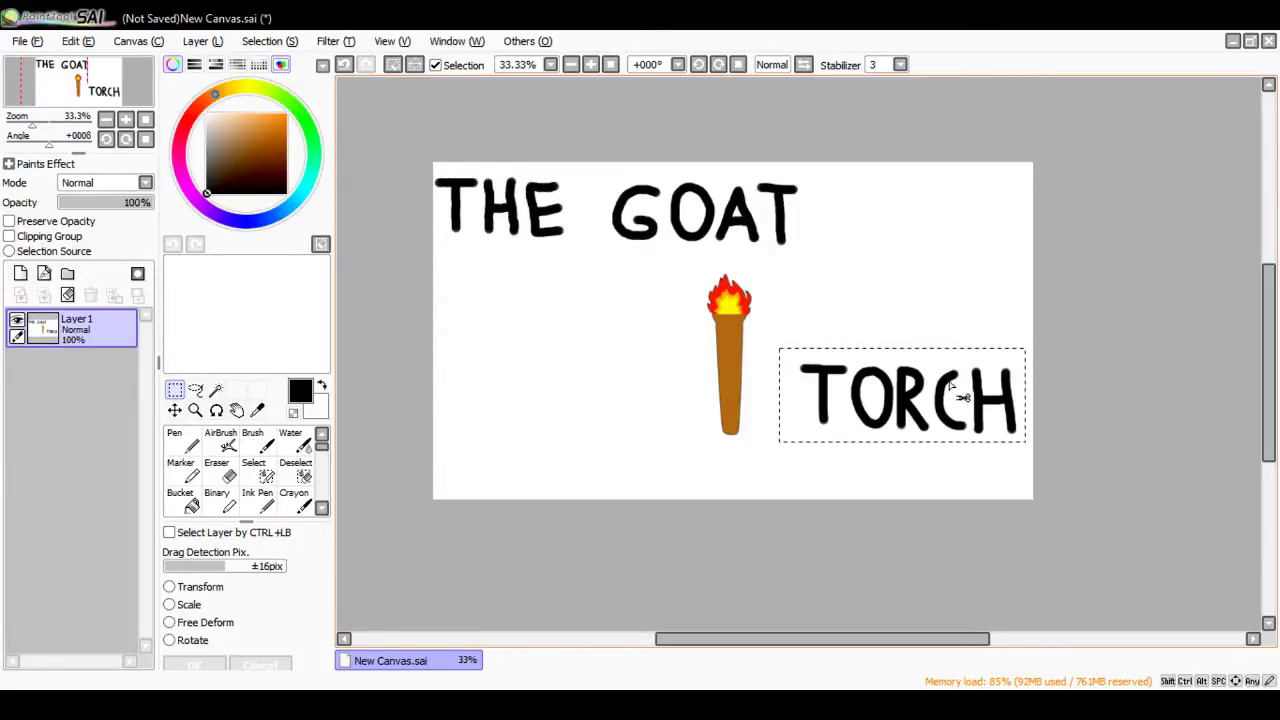
drag(950, 383, 787, 197)
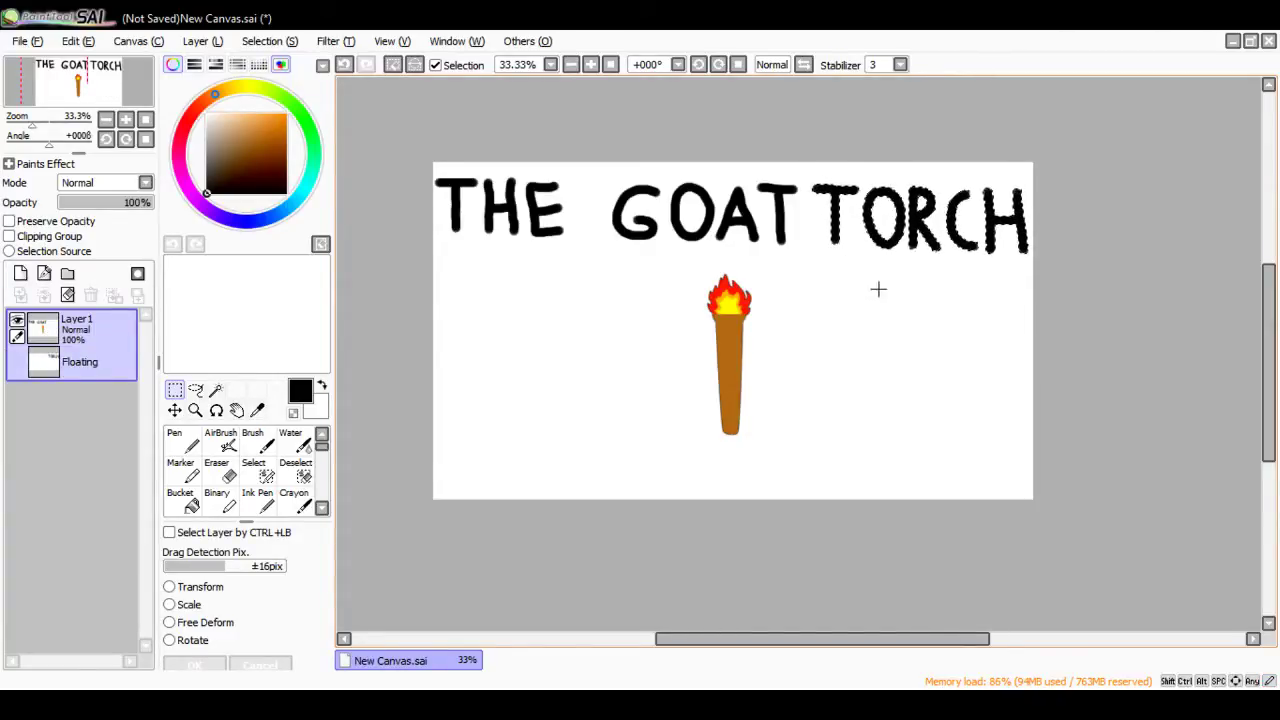
key(ctrl+d)
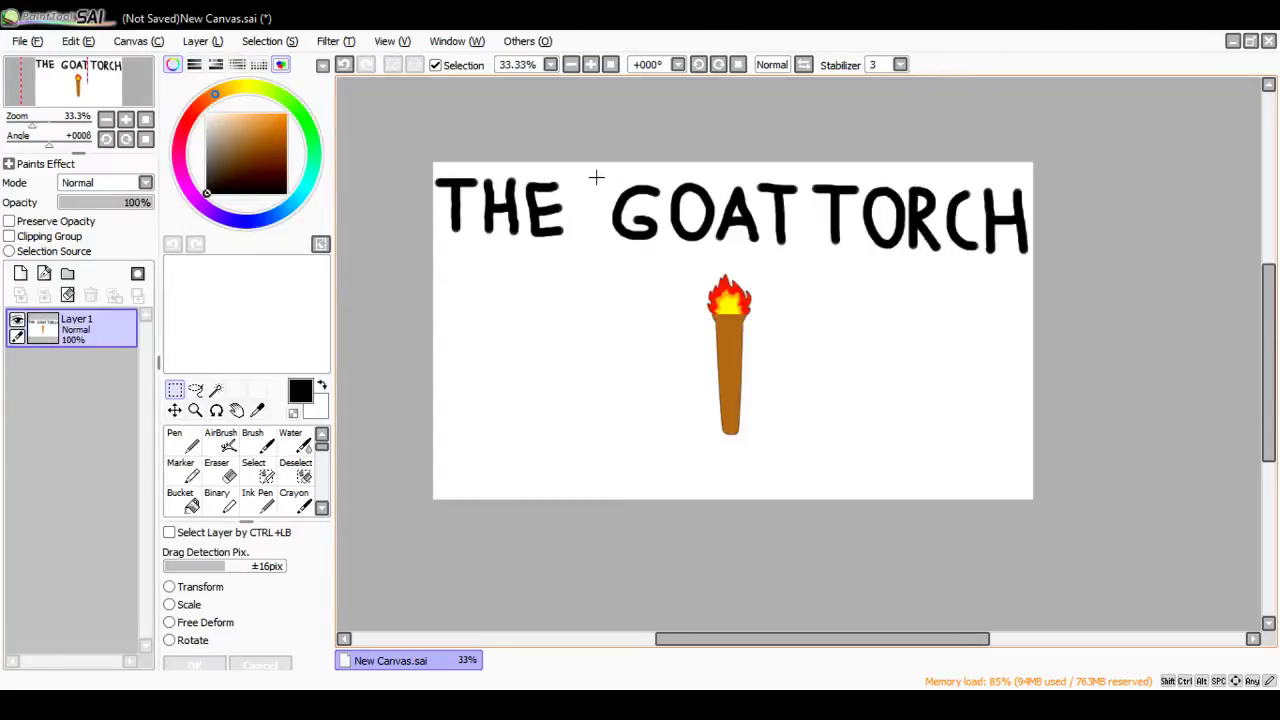
Step: Move the word GOAT closer to THE to widen the gap before TORCH
drag(596, 177, 735, 232)
click(628, 271)
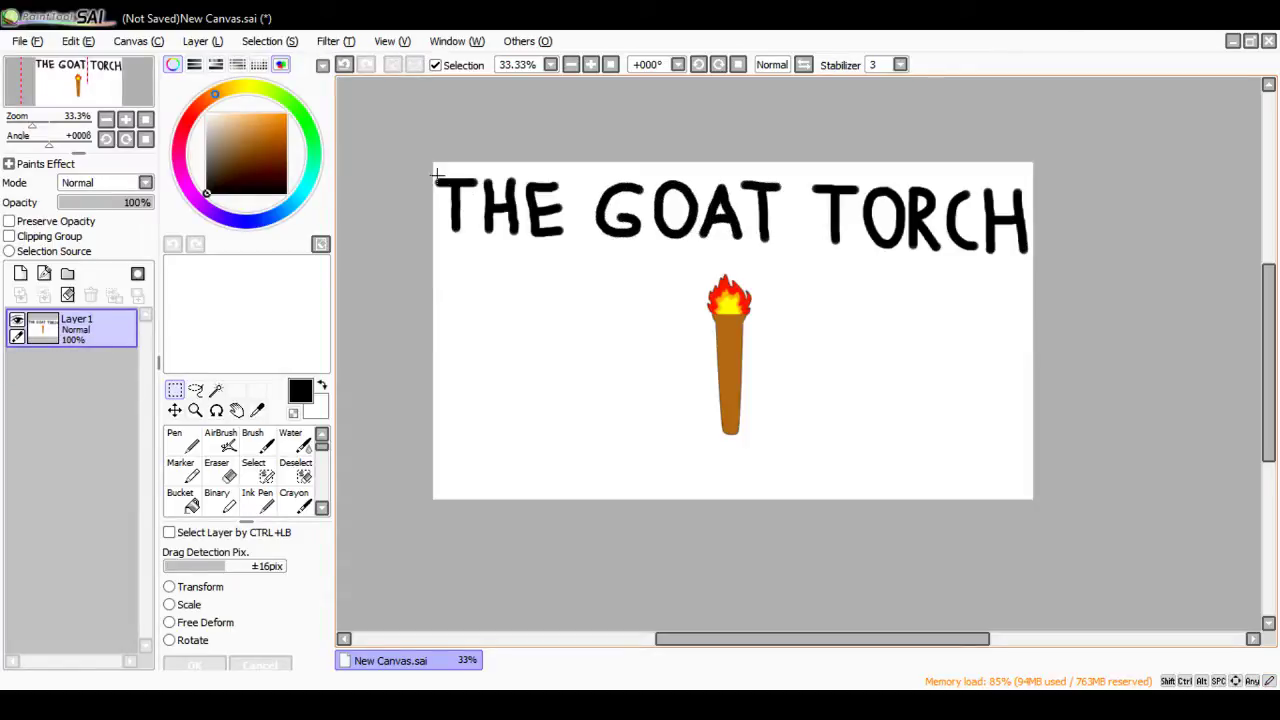
Step: Transform the whole title THE GOAT TORCH to a narrower width and center it above the torch
drag(466, 232, 1035, 263)
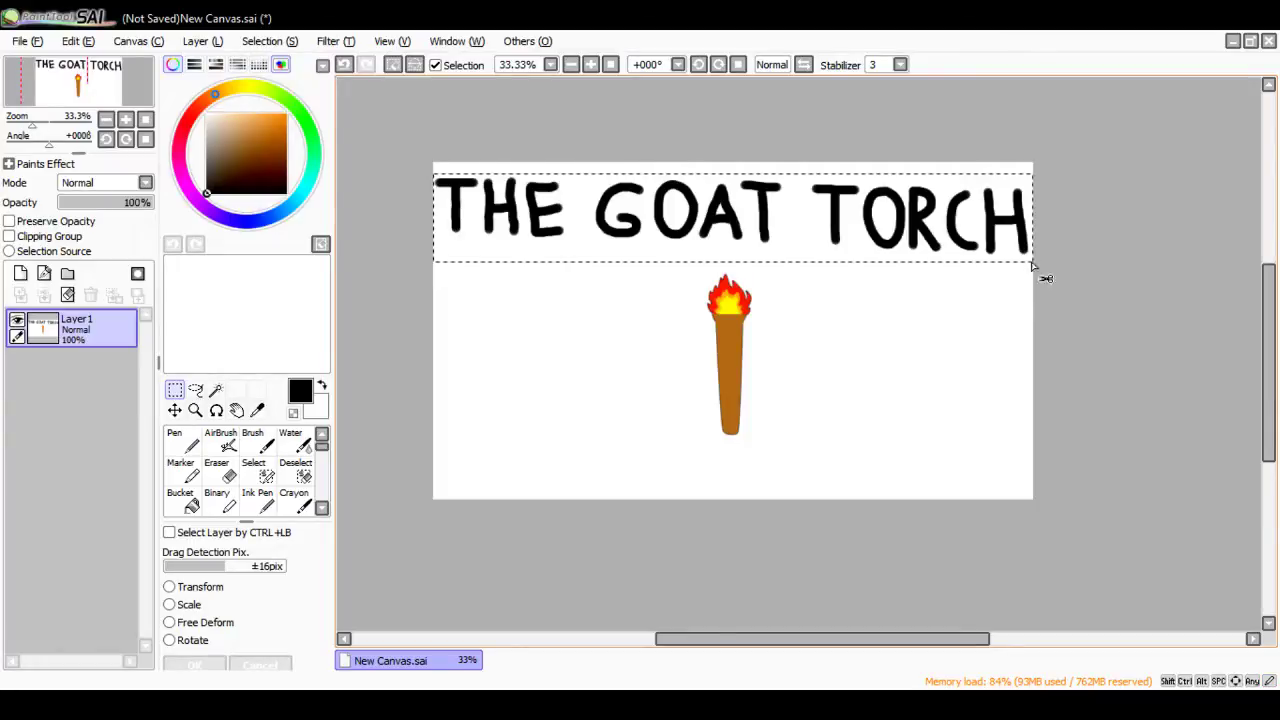
click(186, 589)
drag(432, 176, 524, 174)
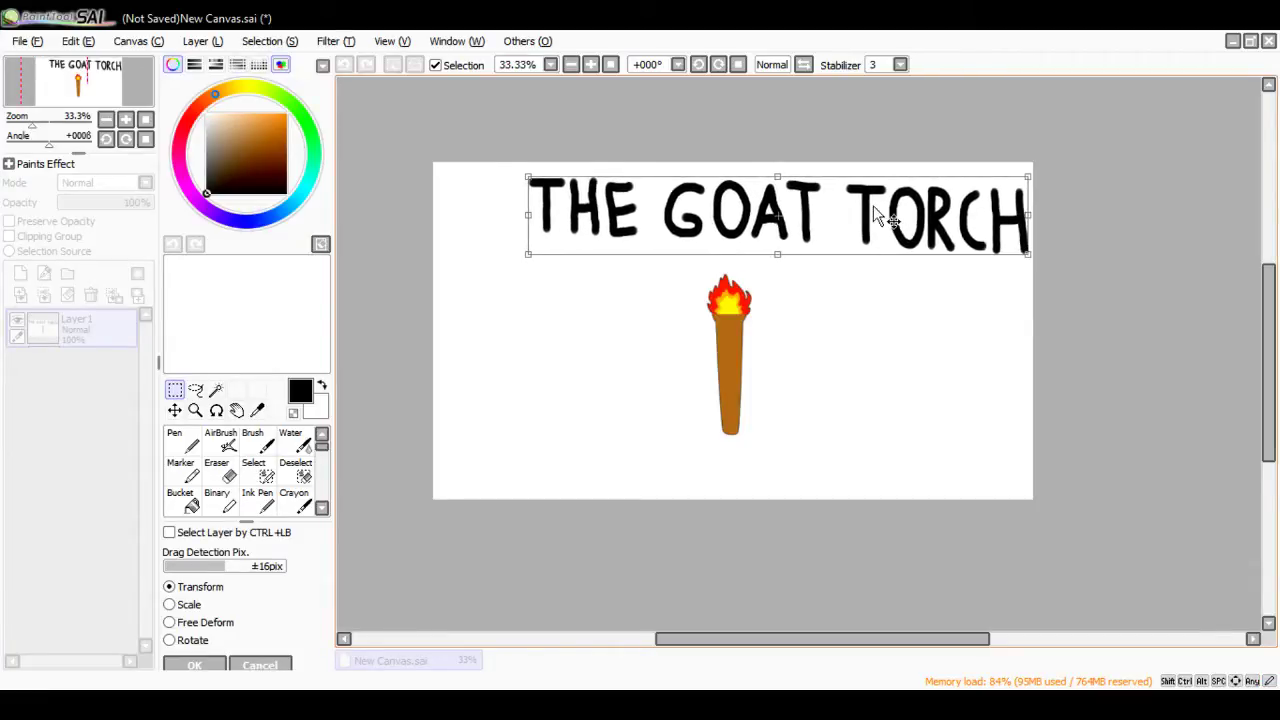
drag(873, 205, 826, 212)
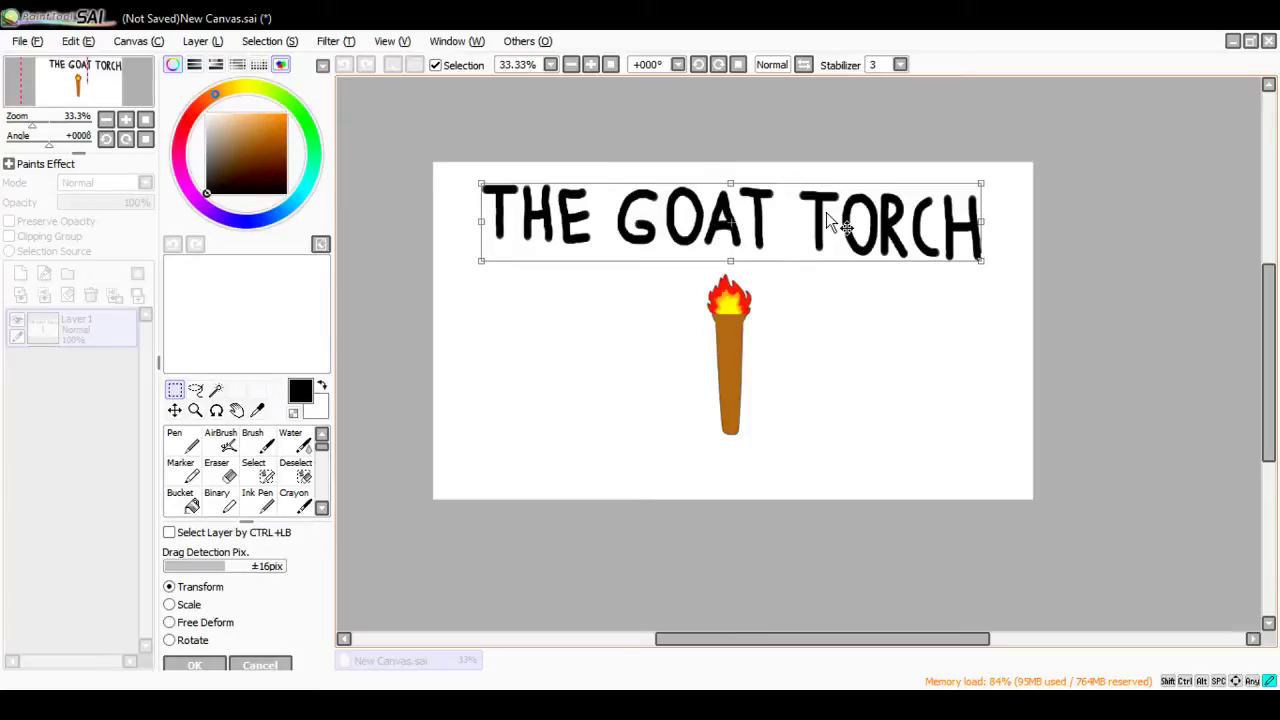
drag(826, 212, 827, 212)
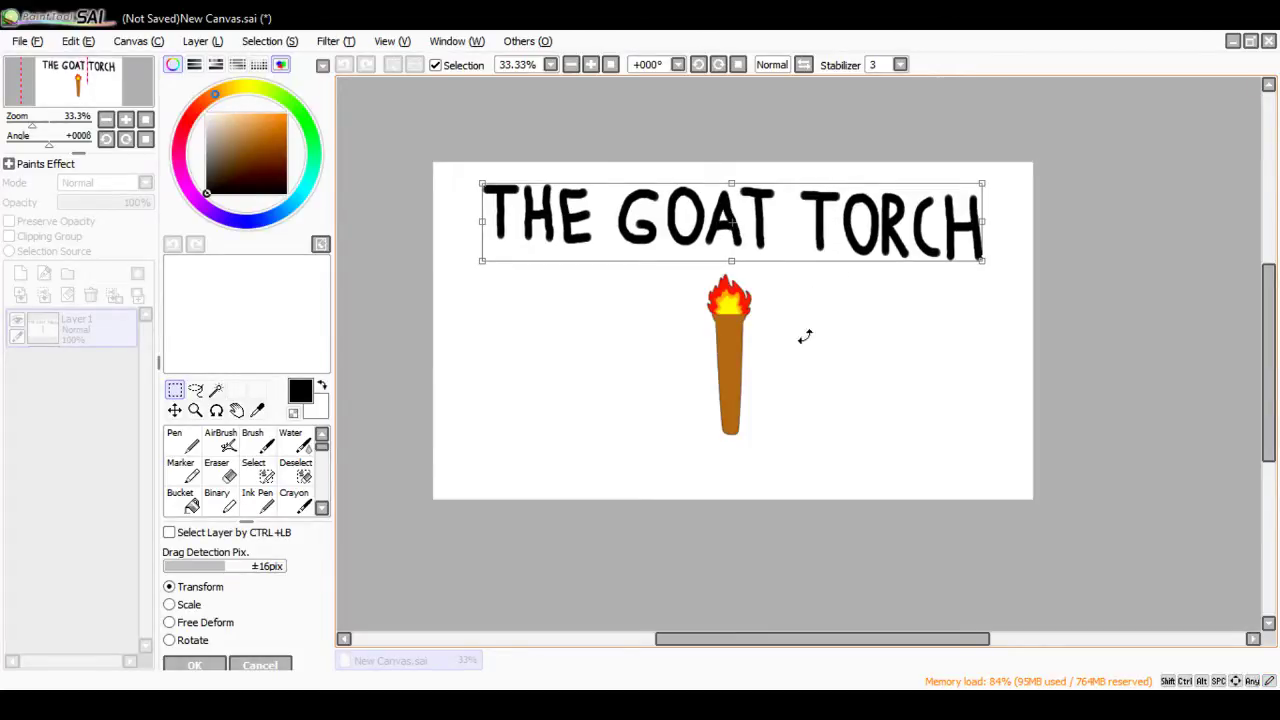
click(213, 665)
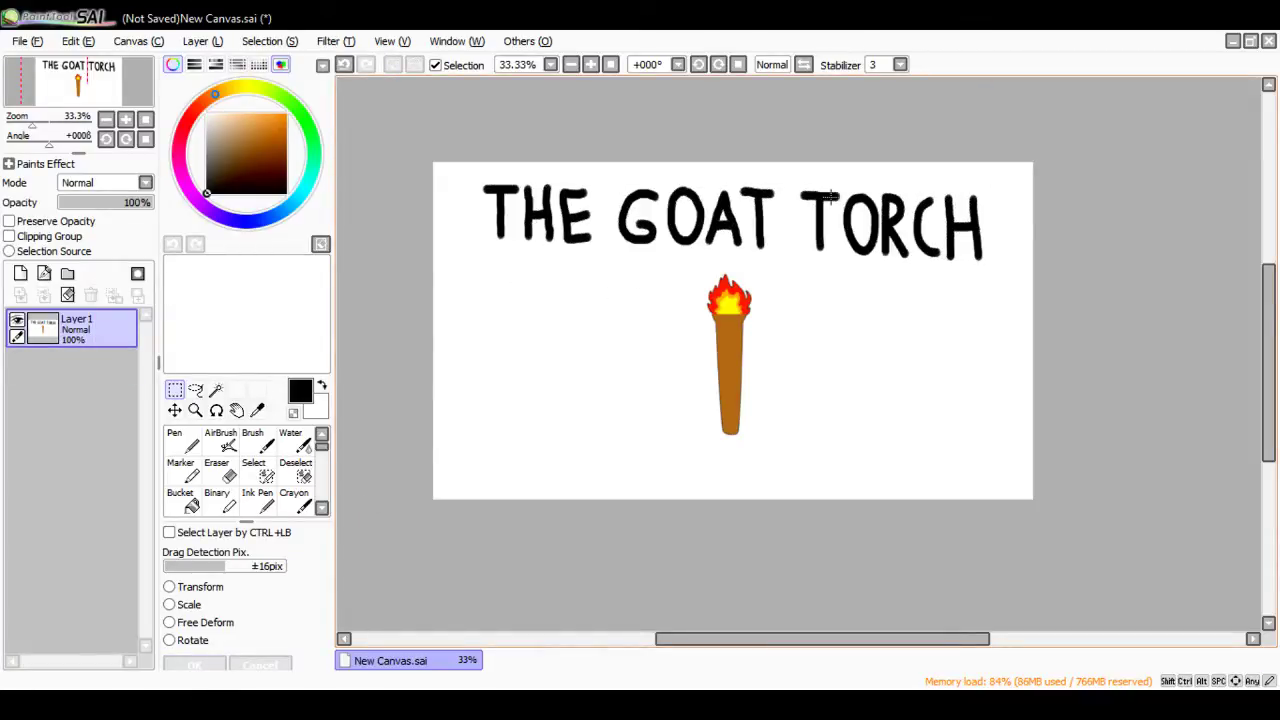
Step: Move the word TORCH slightly right to widen its gap from GOAT
drag(799, 184, 1000, 271)
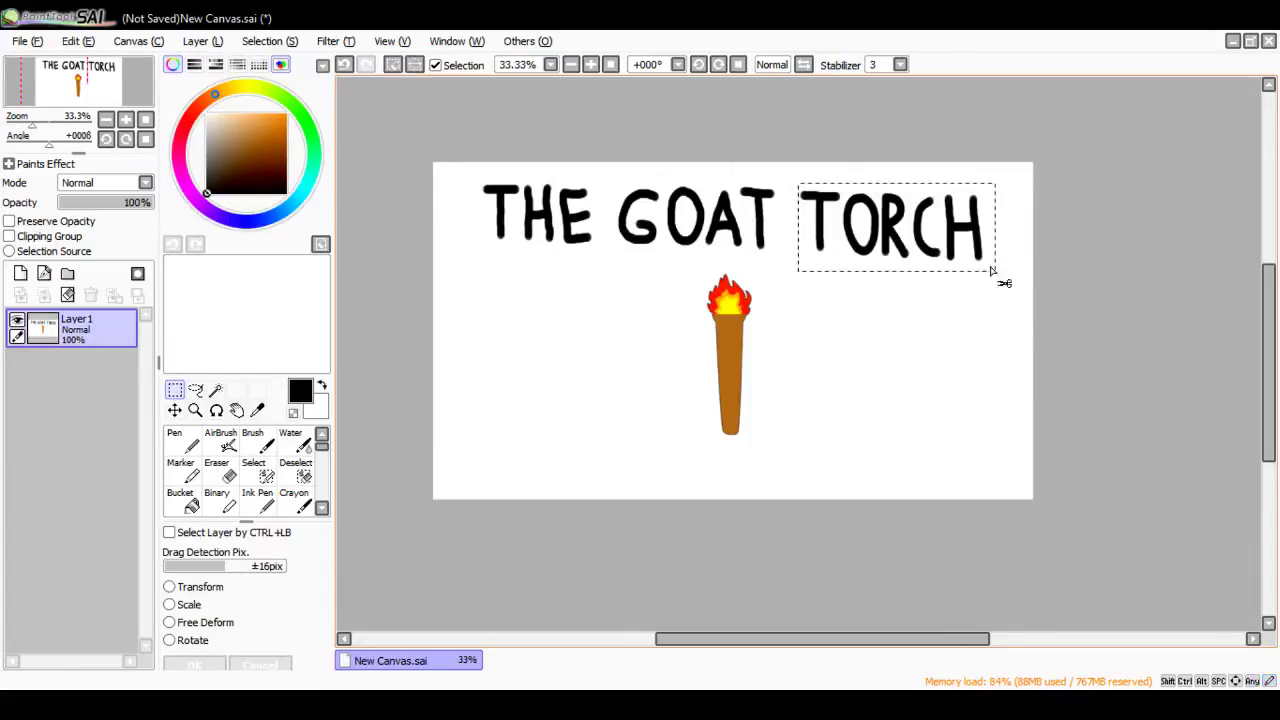
mouse_move(944, 240)
mouse_down()
mouse_move(960, 240)
mouse_move(944, 238)
mouse_up()
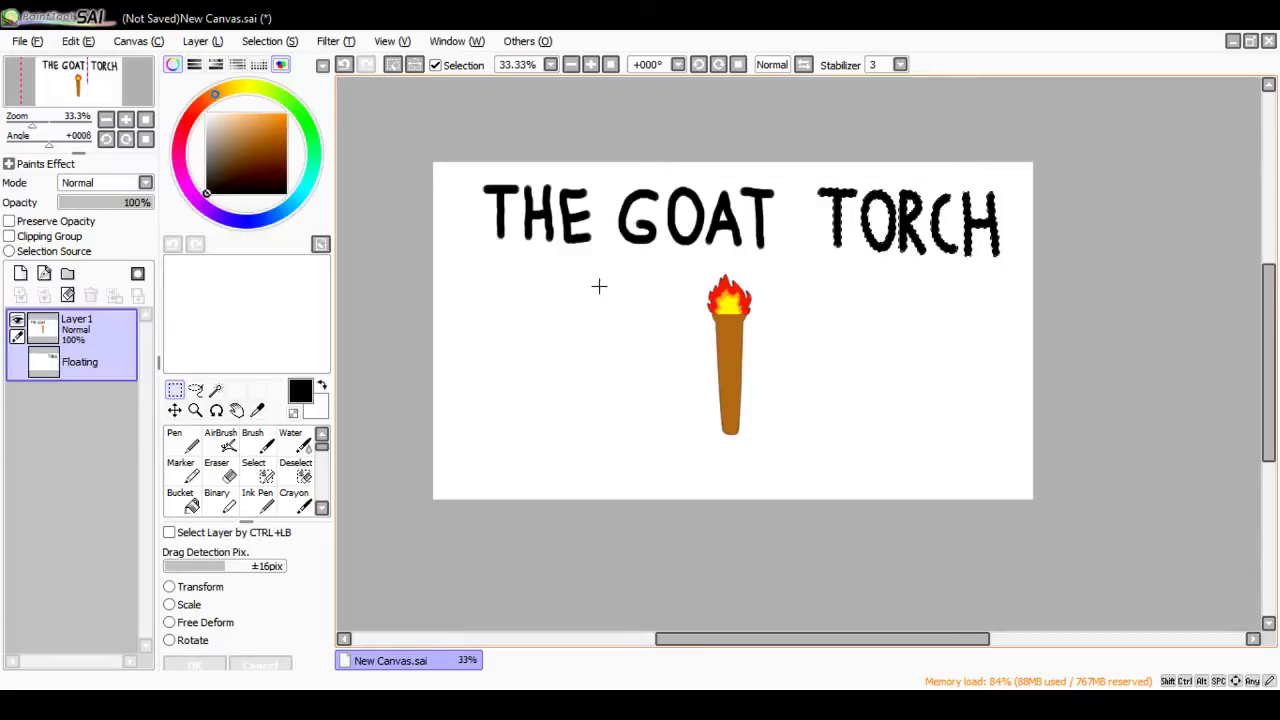
key(ctrl+d)
Step: Move the word THE slightly left and down to widen its gap from GOAT
drag(466, 176, 600, 255)
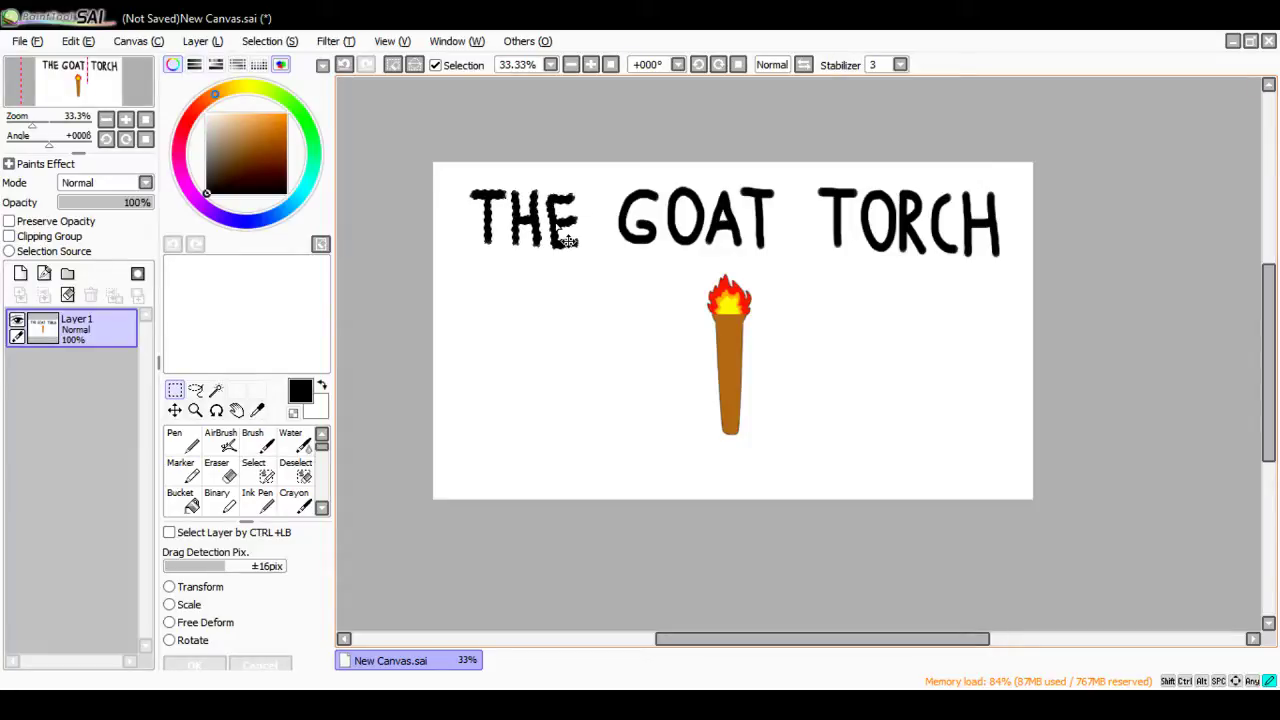
click(567, 242)
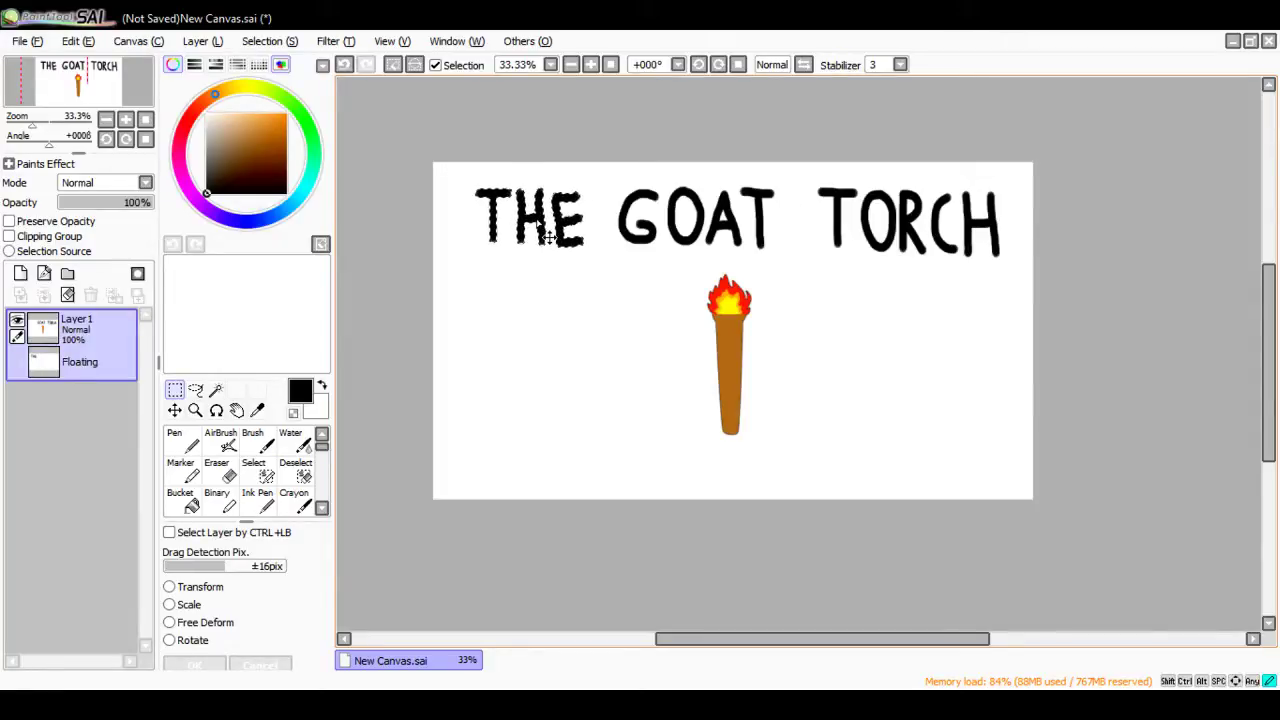
key(ctrl+d)
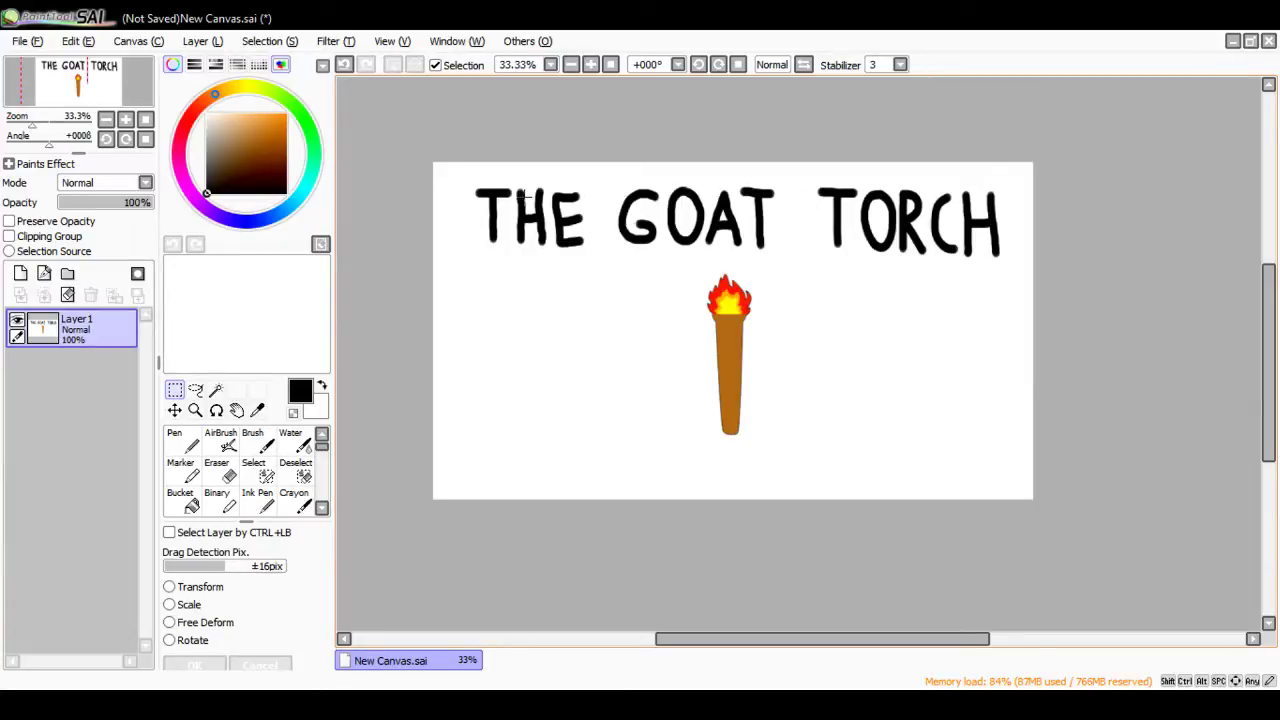
Step: Transform the word THE to a slightly larger size and nudge it up a little to line up with the rest of the title
drag(462, 184, 605, 265)
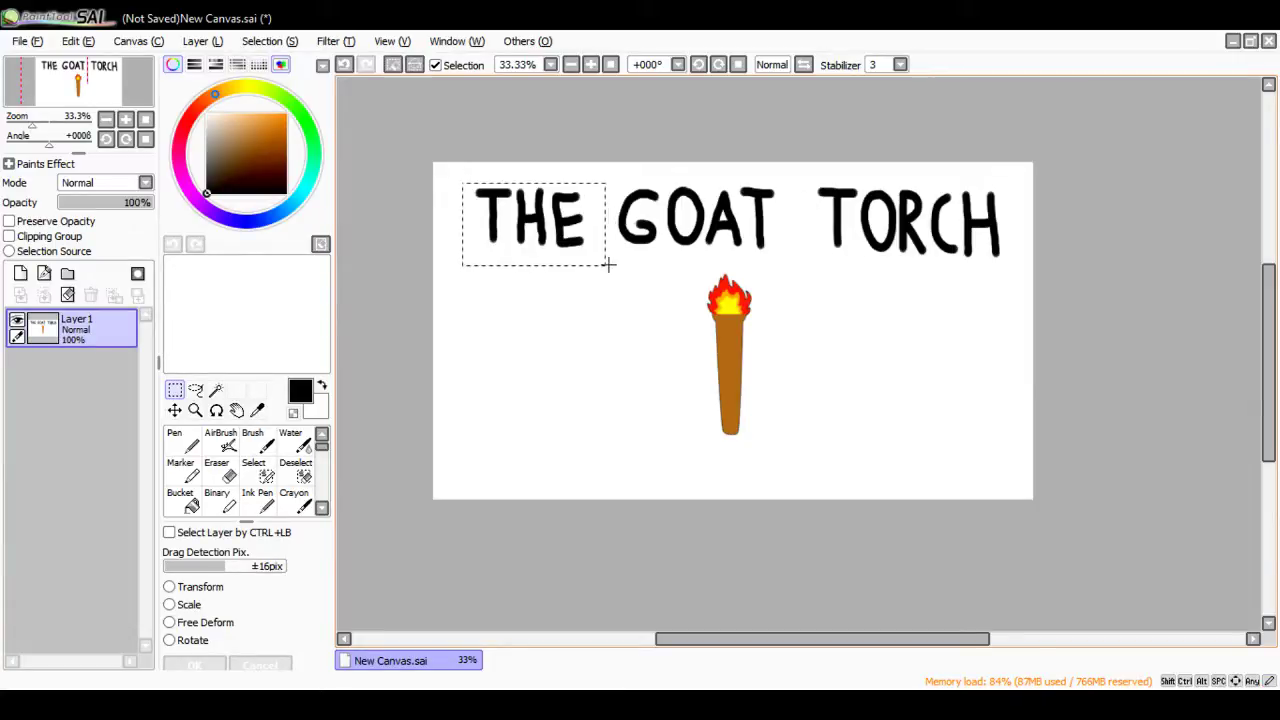
click(185, 587)
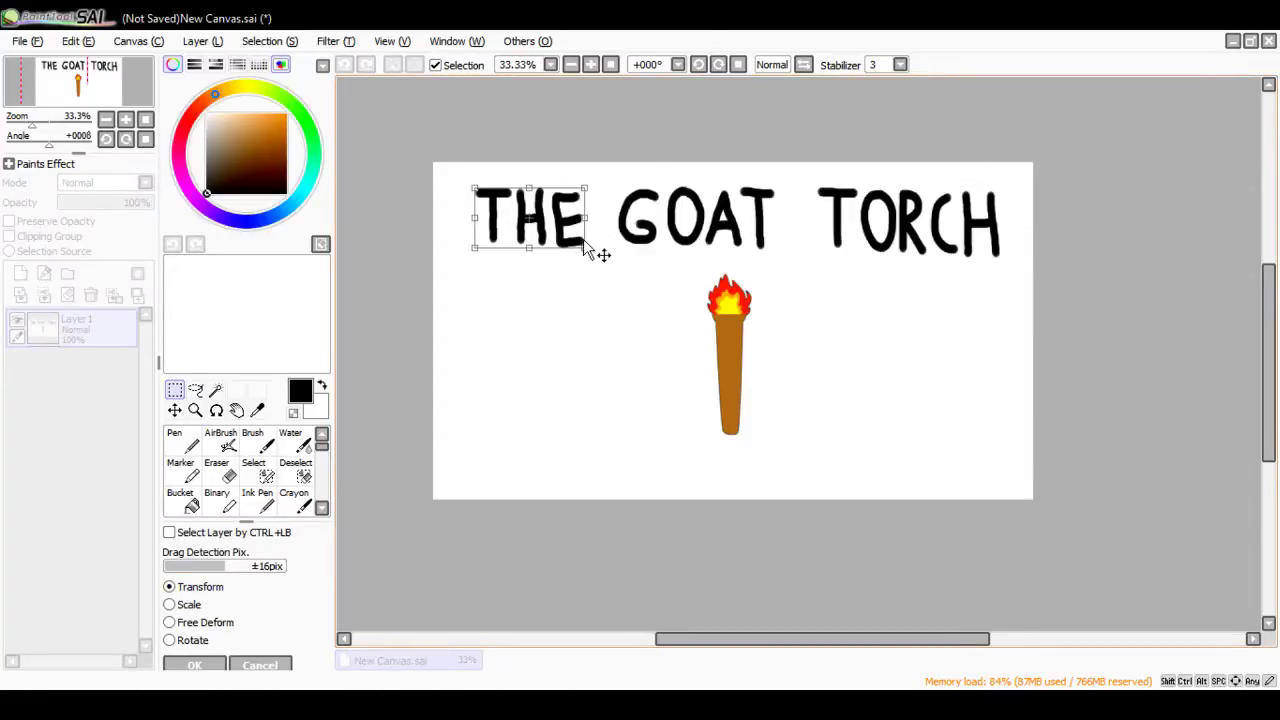
drag(584, 247, 596, 252)
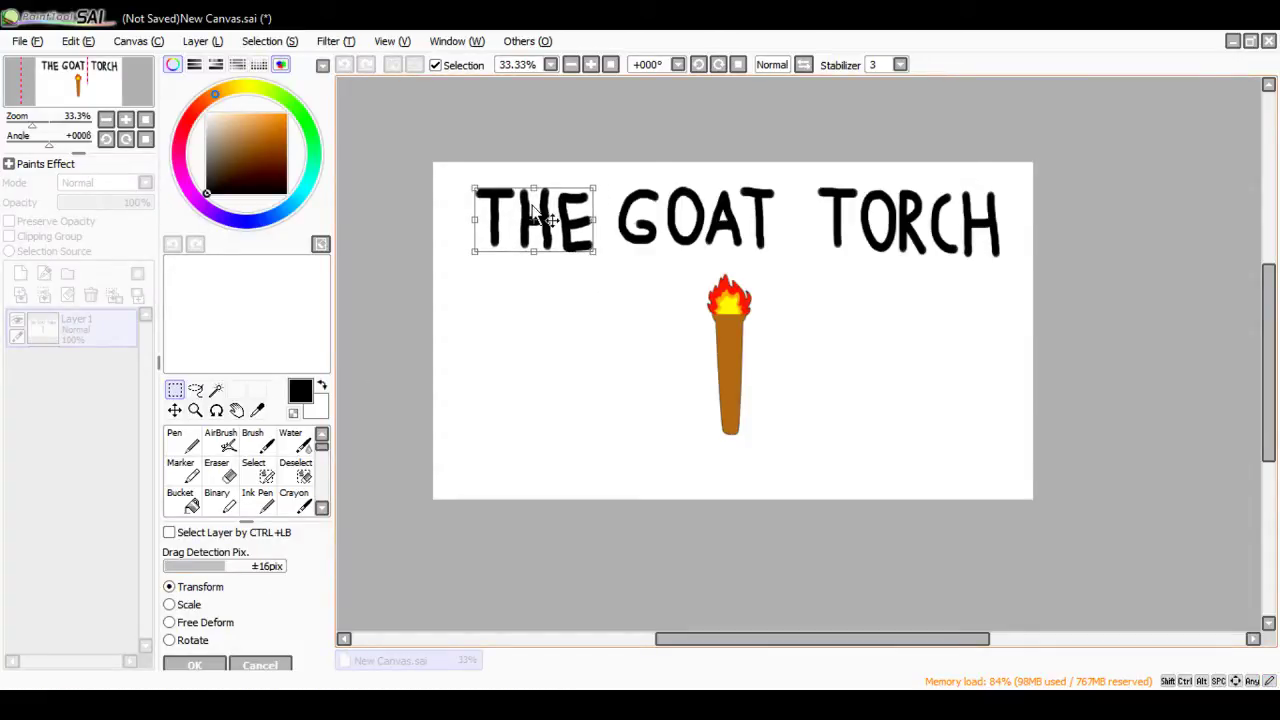
click(205, 664)
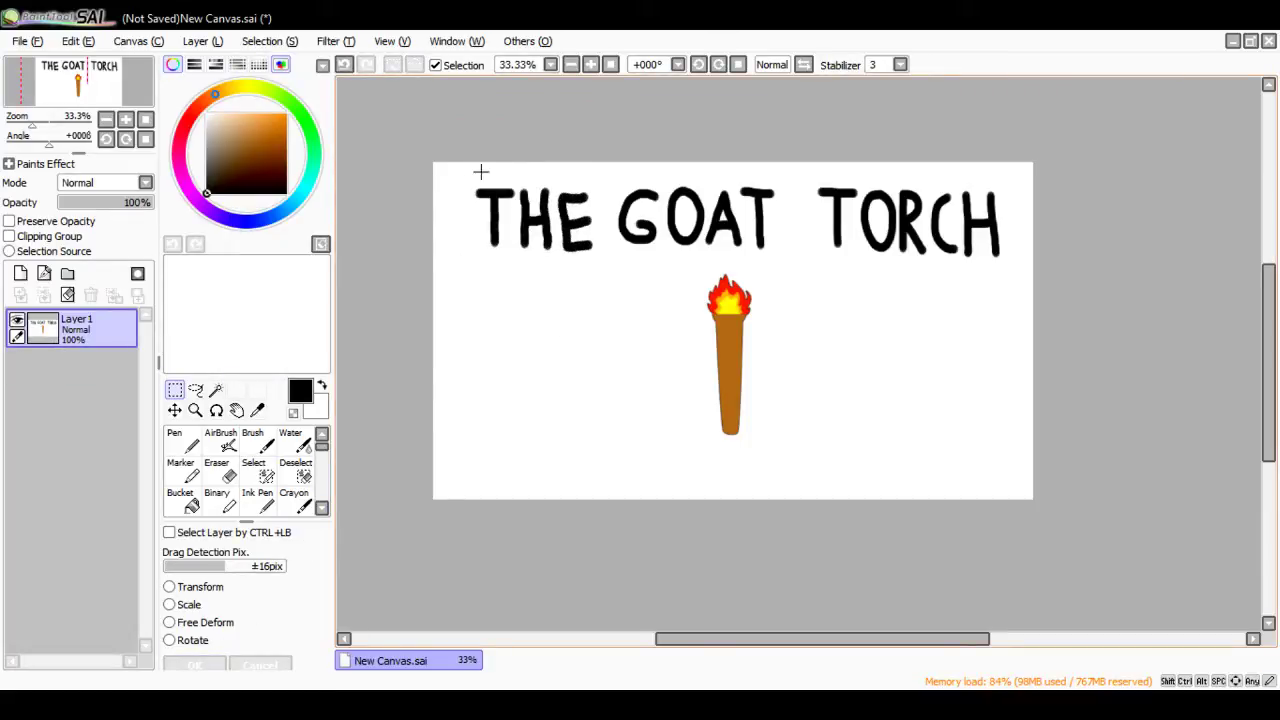
drag(467, 175, 605, 277)
drag(557, 216, 567, 229)
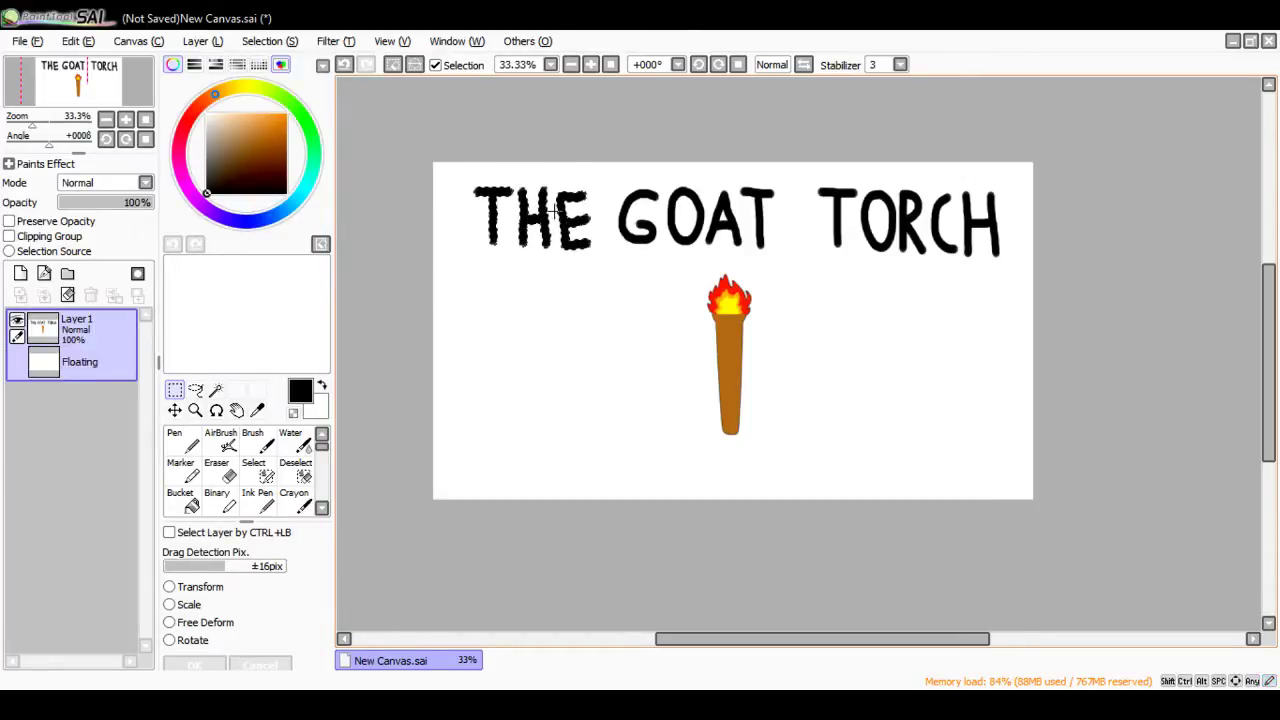
key(ctrl+d)
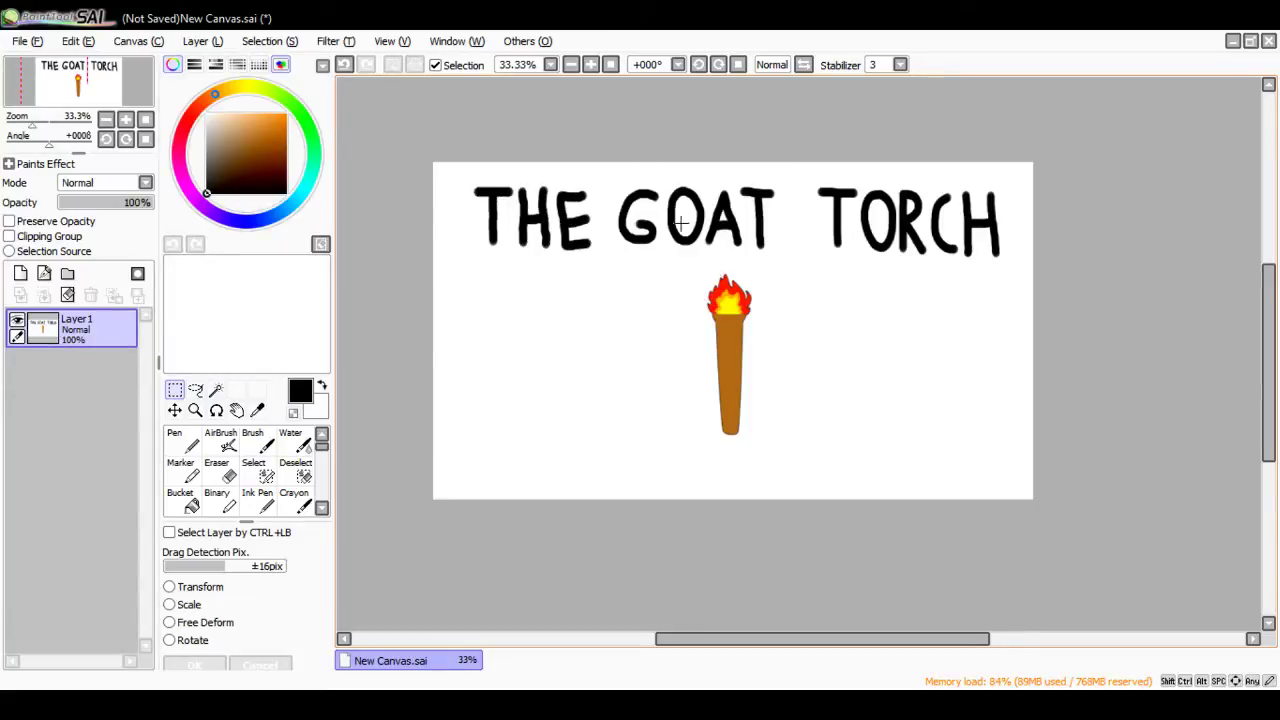
Step: Move the word GOAT slightly right to even out its gaps from THE and TORCH
drag(605, 185, 789, 272)
click(343, 64)
drag(605, 173, 787, 272)
drag(729, 215, 744, 221)
key(ctrl+d)
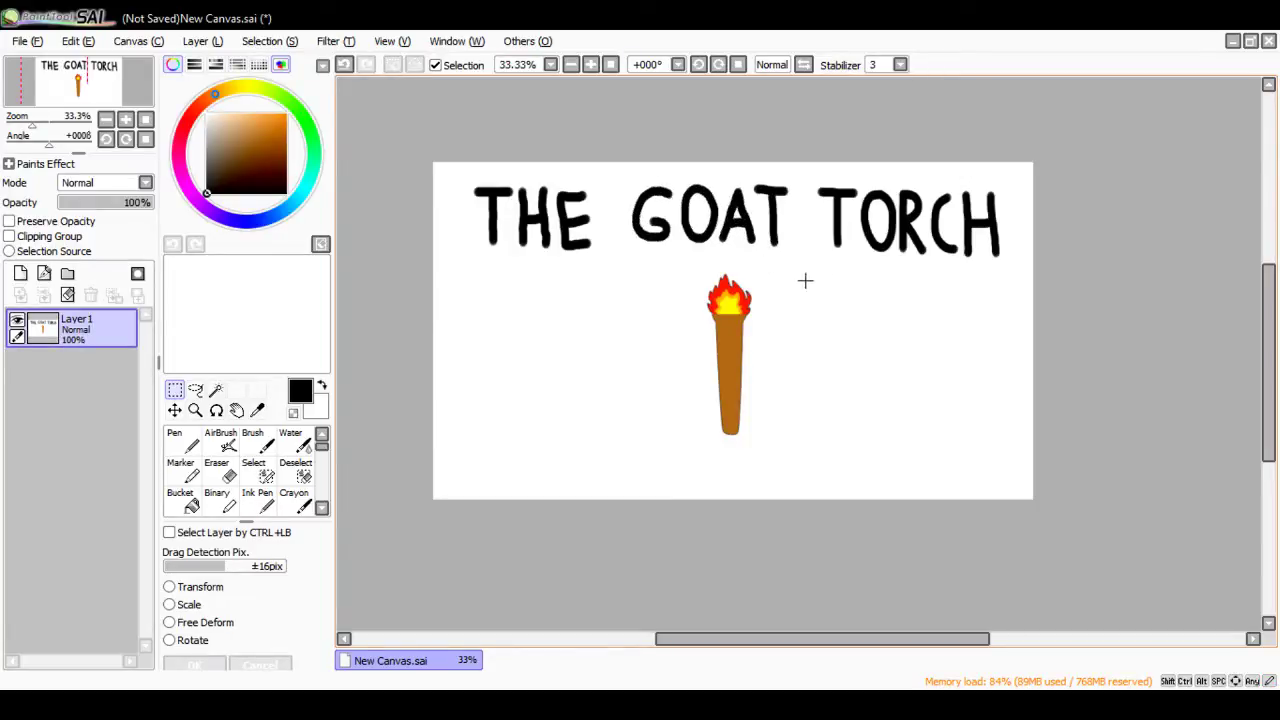